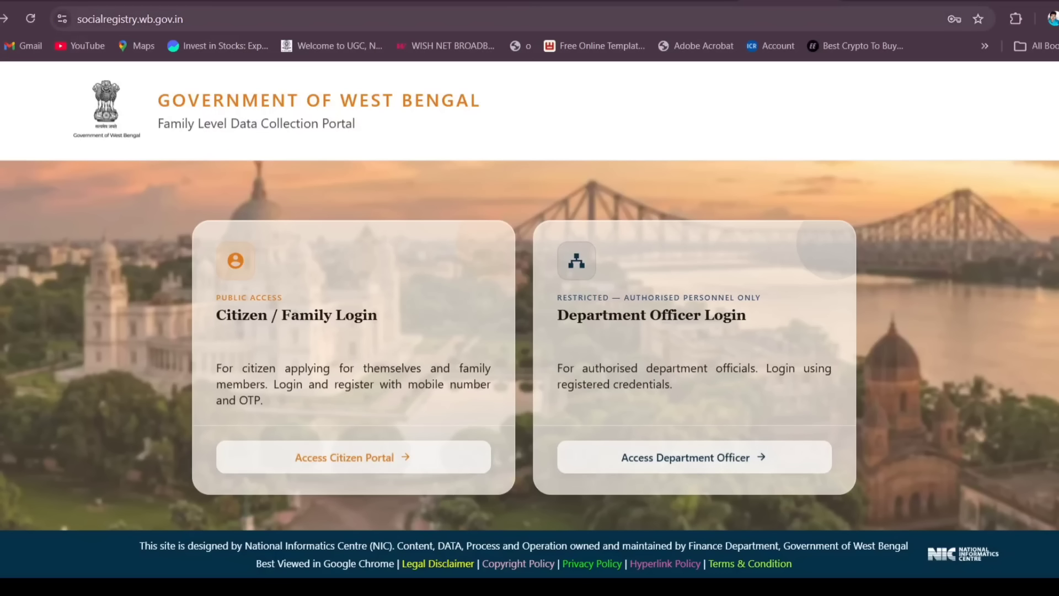
Open the citizen portal from the Citizen / Family Login card on socialregistry.wb.gov.in
left_click_drag(77, 19, 185, 20)
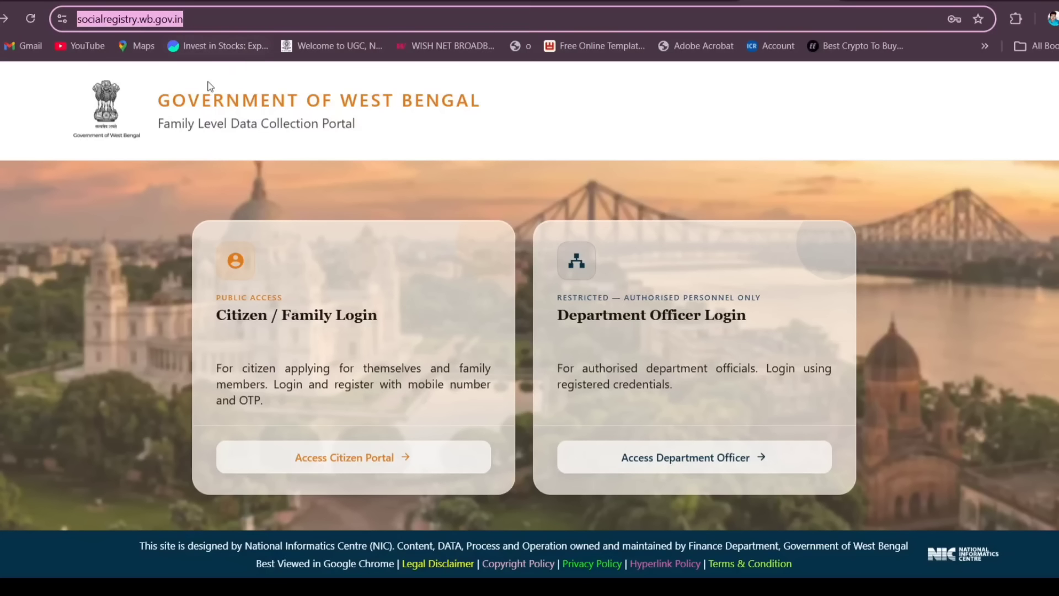
left_click(192, 173)
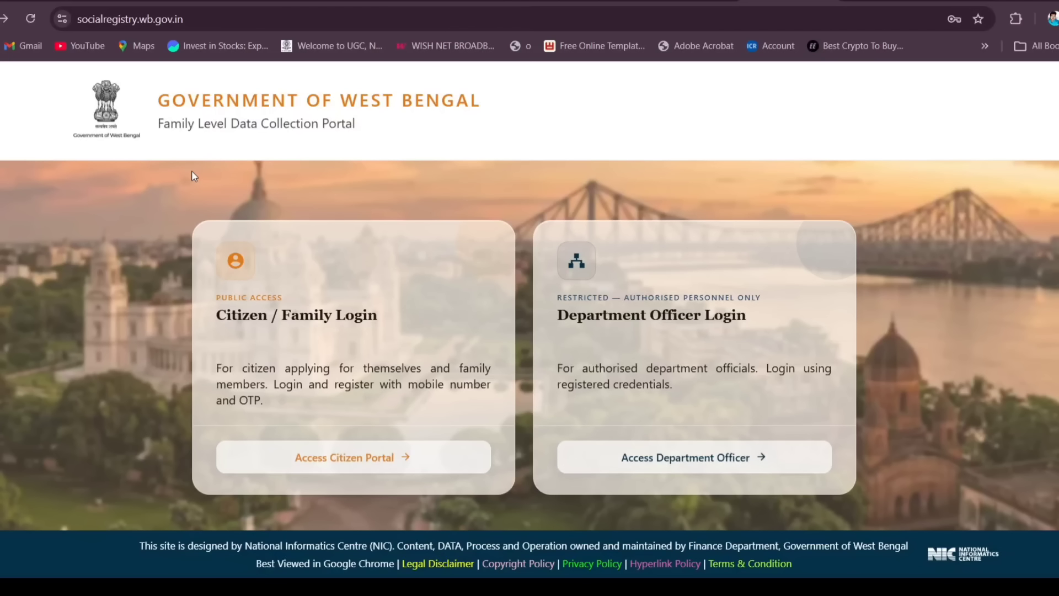
left_click_drag(551, 309, 779, 346)
left_click(779, 346)
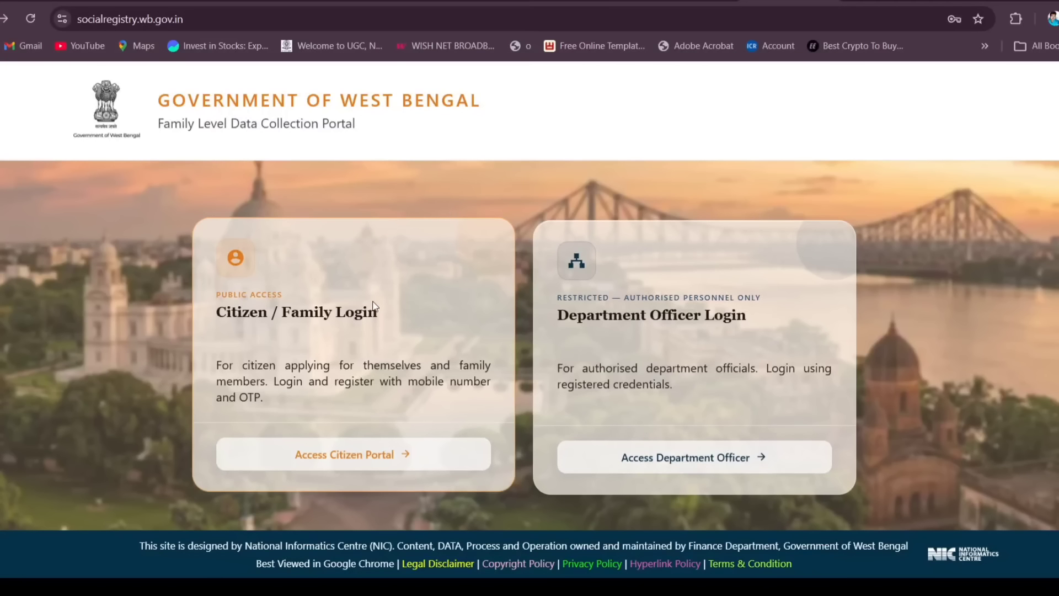
left_click_drag(384, 313, 205, 298)
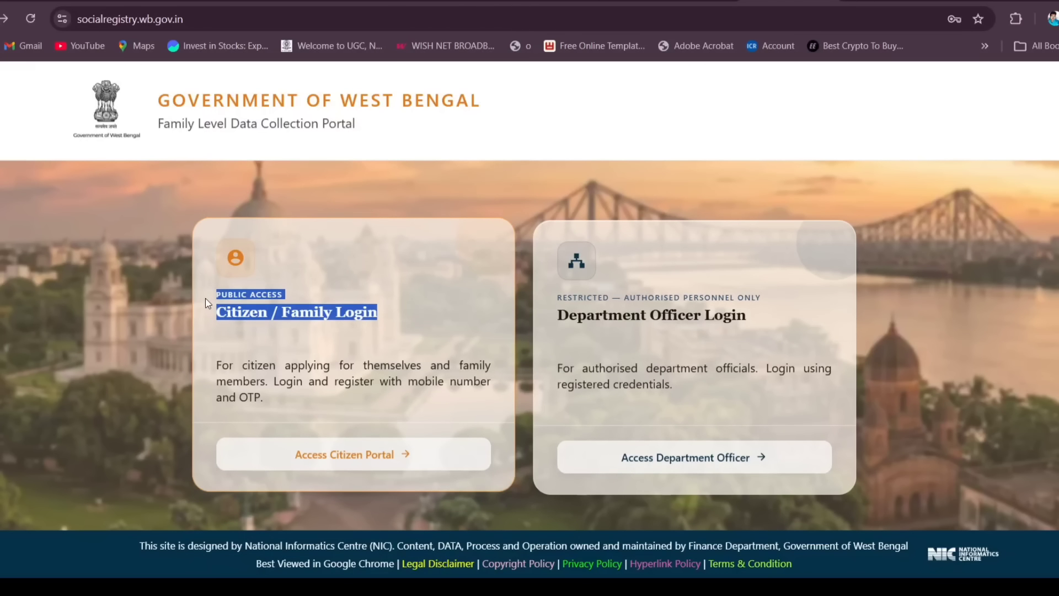
left_click(335, 340)
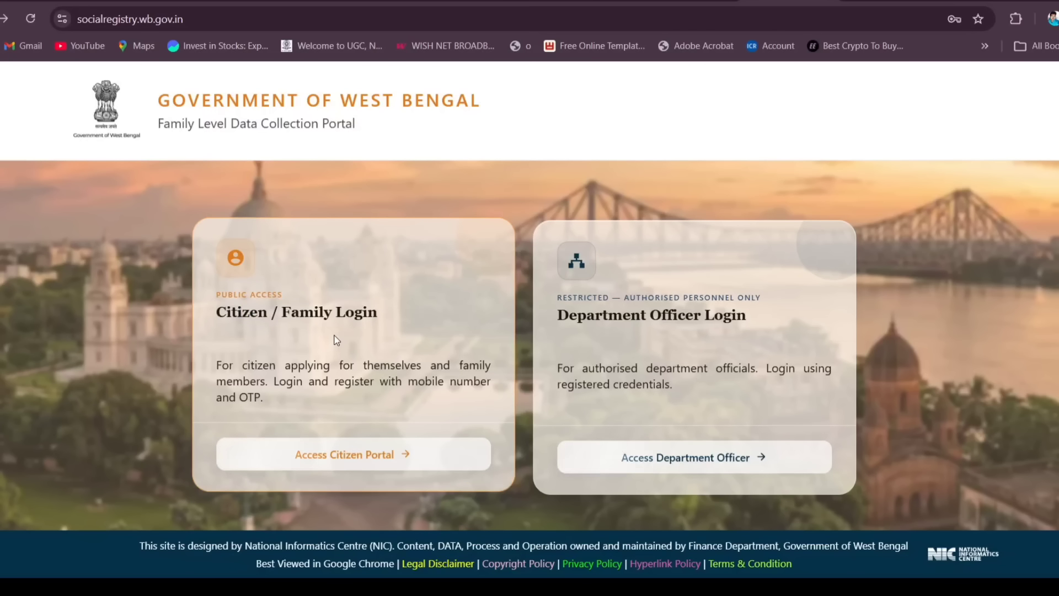
left_click(333, 463)
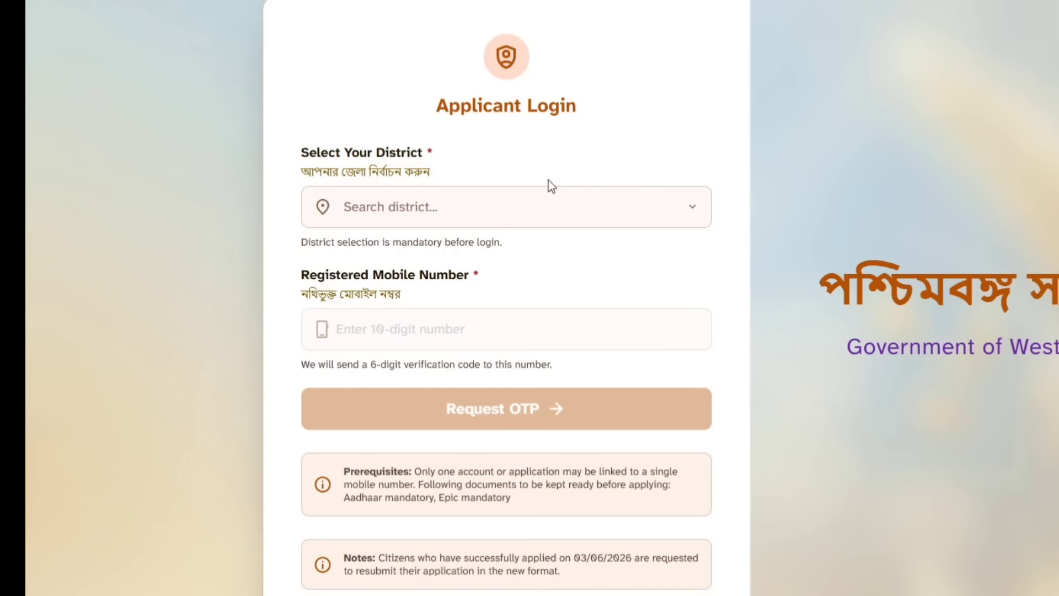
Choose 24 PARAGANAS NORTH as the district on the Applicant Login form
left_click_drag(281, 149, 457, 171)
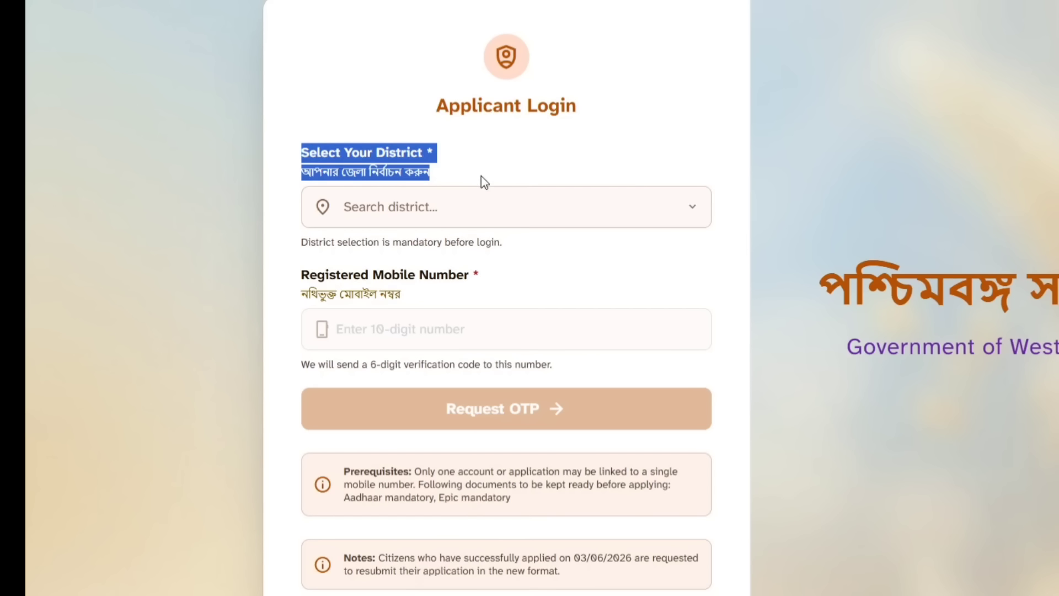
key("ctrl+plus")
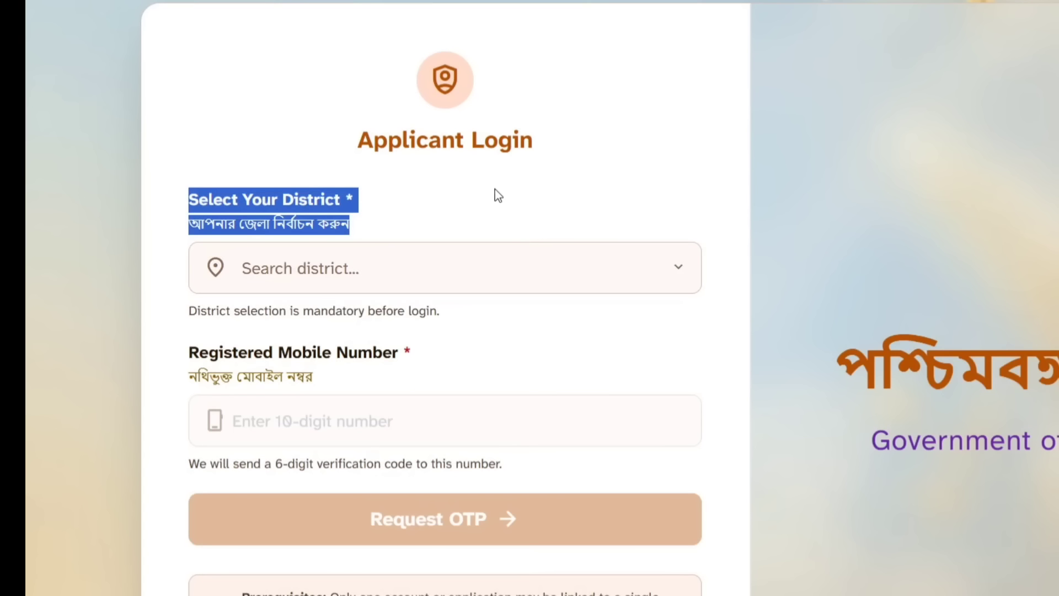
scroll(365, 218, "down", 2)
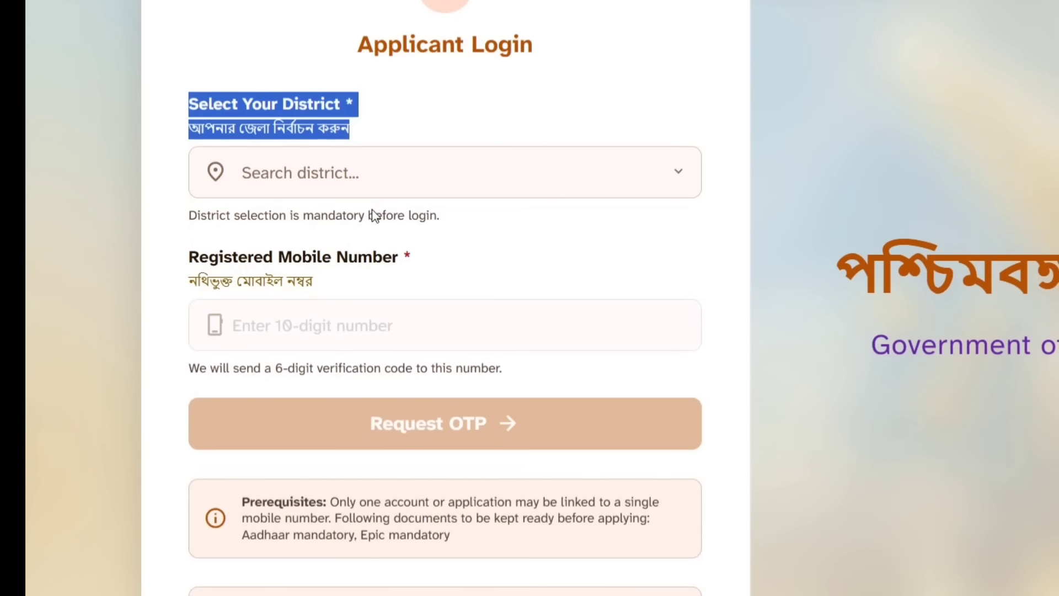
left_click(358, 175)
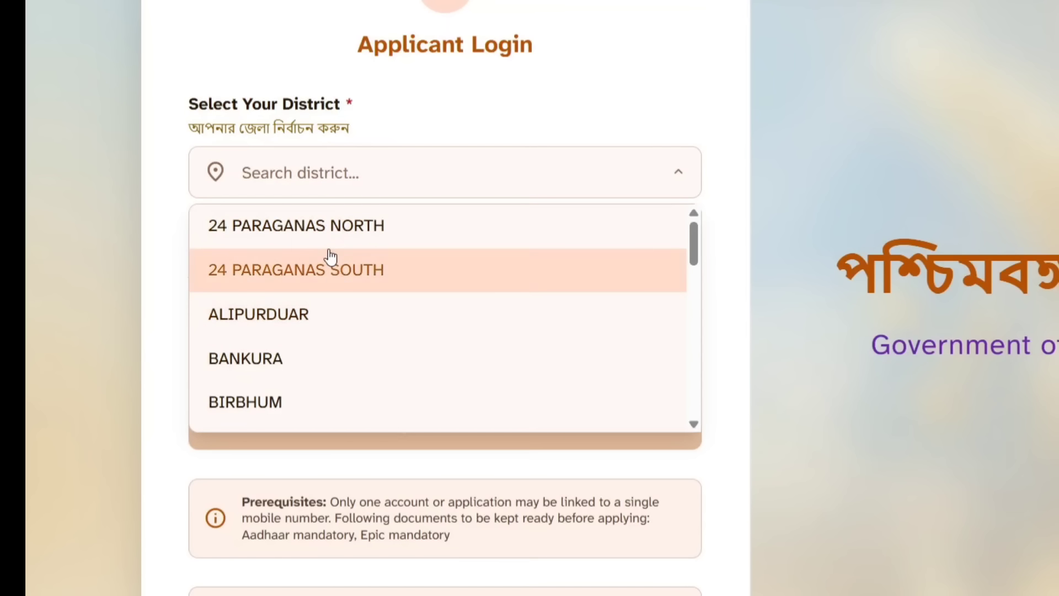
left_click(329, 226)
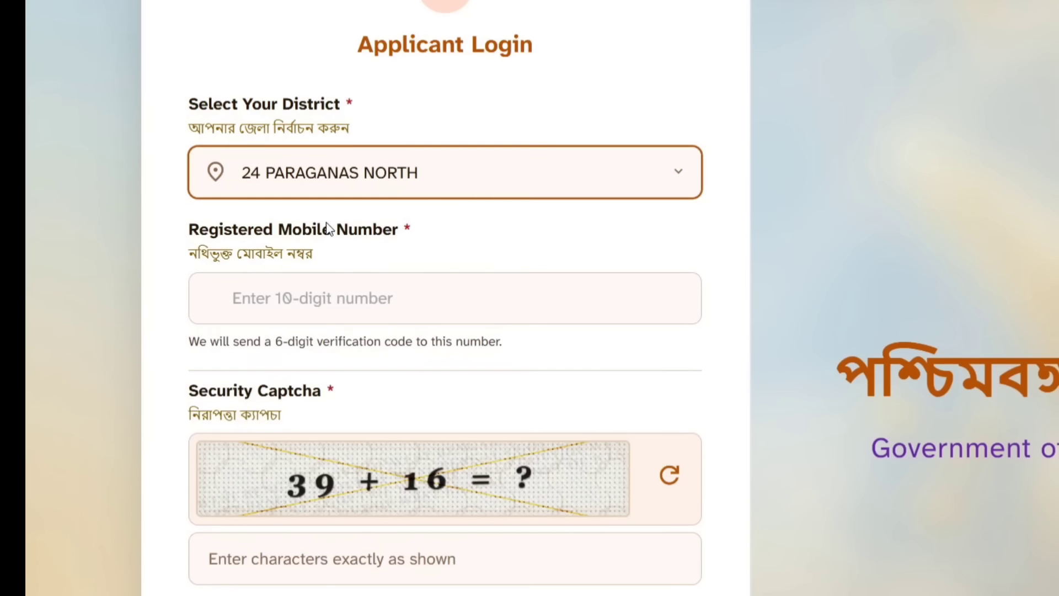
Examine the registered mobile number and security captcha fields on the Applicant Login form
left_click(299, 301)
left_click_drag(194, 225, 378, 249)
left_click(462, 236)
scroll(465, 237, "down", 2)
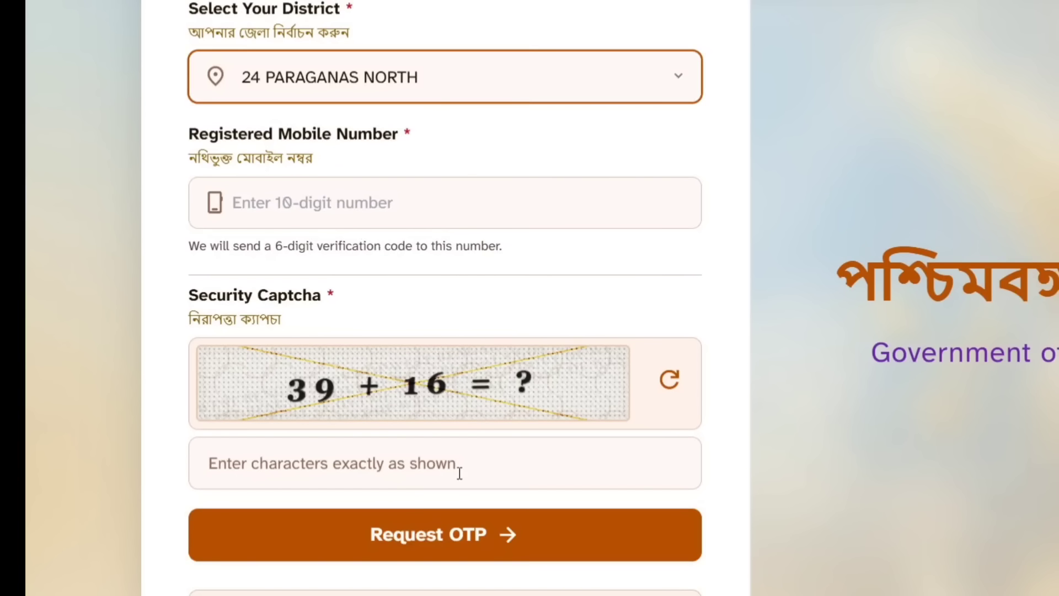
left_click(391, 469)
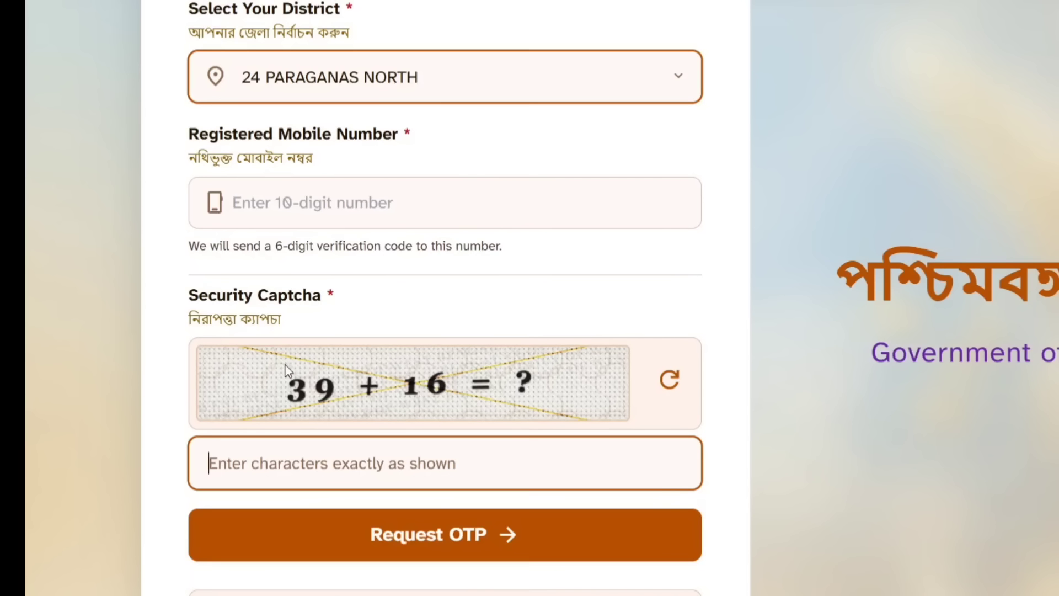
left_click(268, 396)
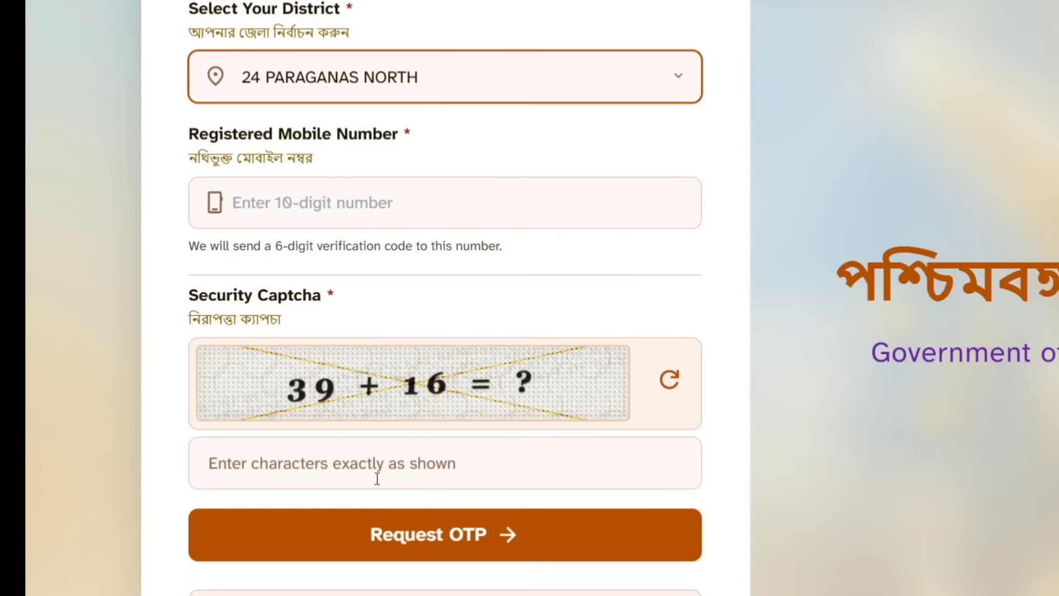
scroll(457, 481, "down", 5)
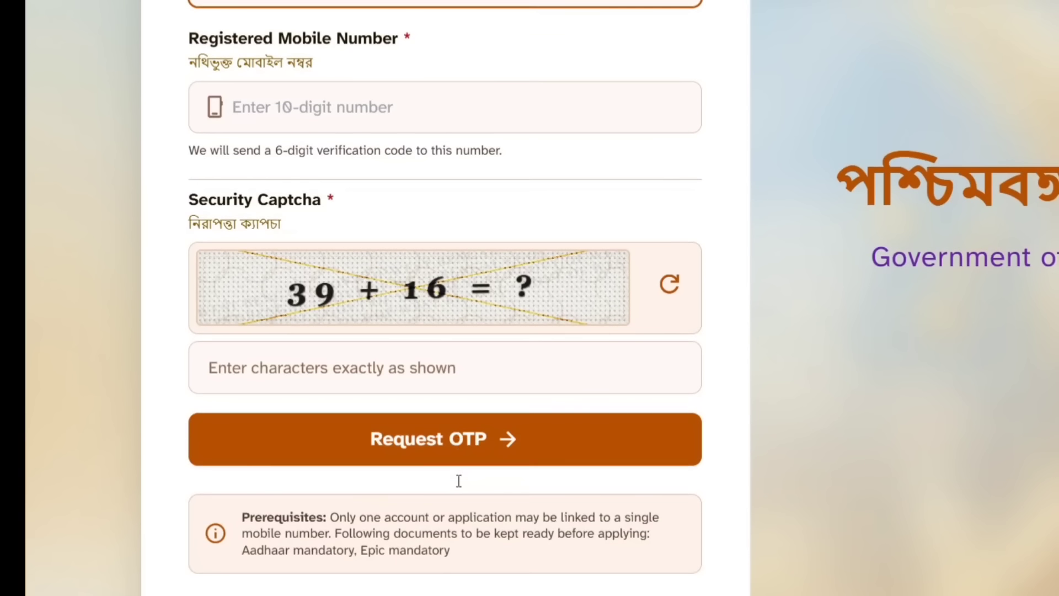
scroll(481, 288, "up", 3)
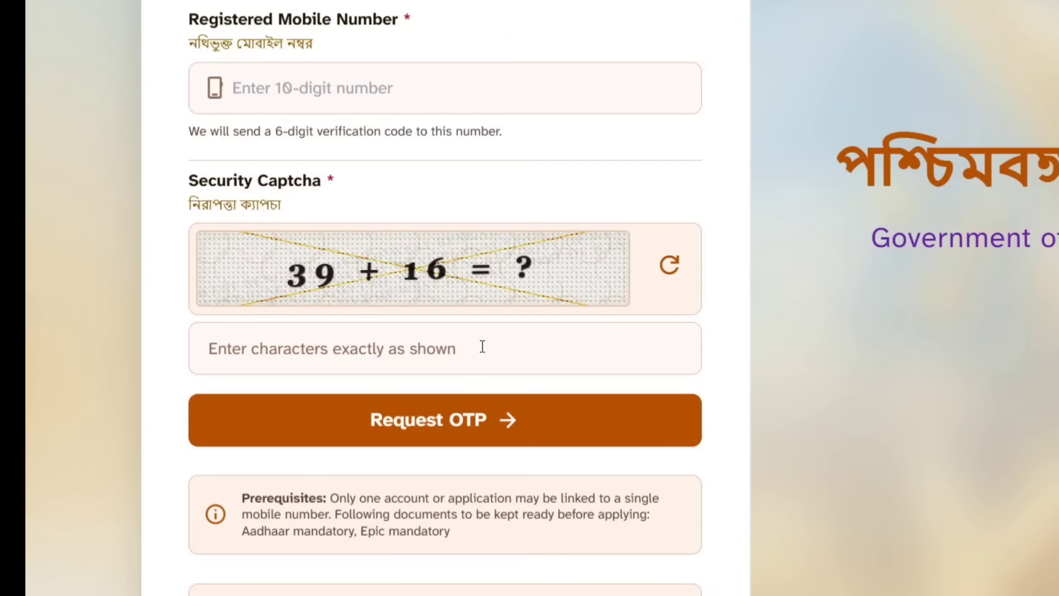
Read the prerequisites on account limits and required documents below the login form
scroll(482, 347, "down", 3)
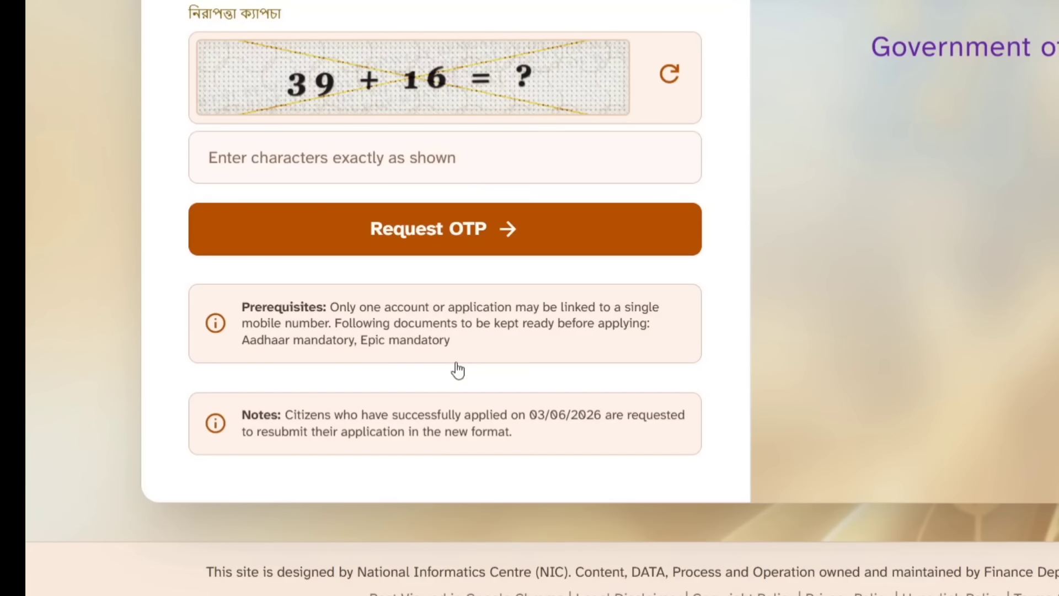
scroll(457, 366, "up", 2)
scroll(532, 398, "down", 3)
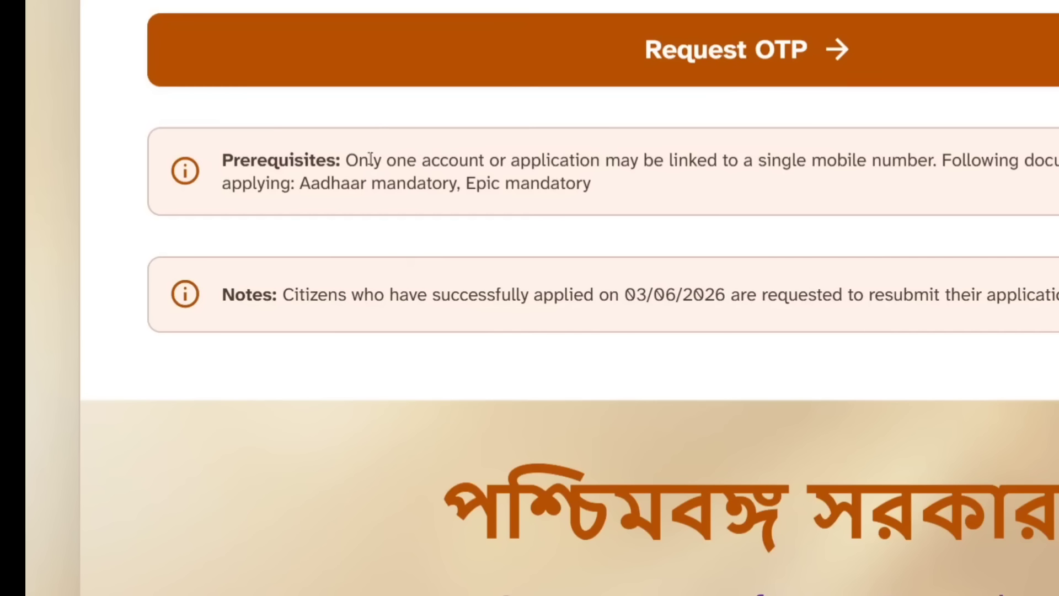
left_click_drag(336, 161, 929, 180)
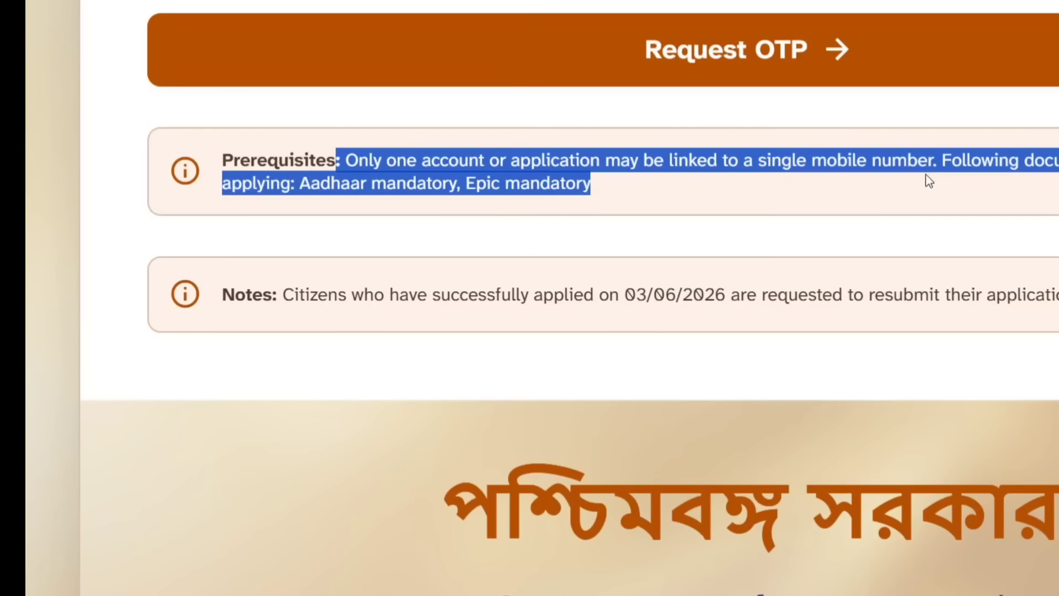
left_click(930, 179)
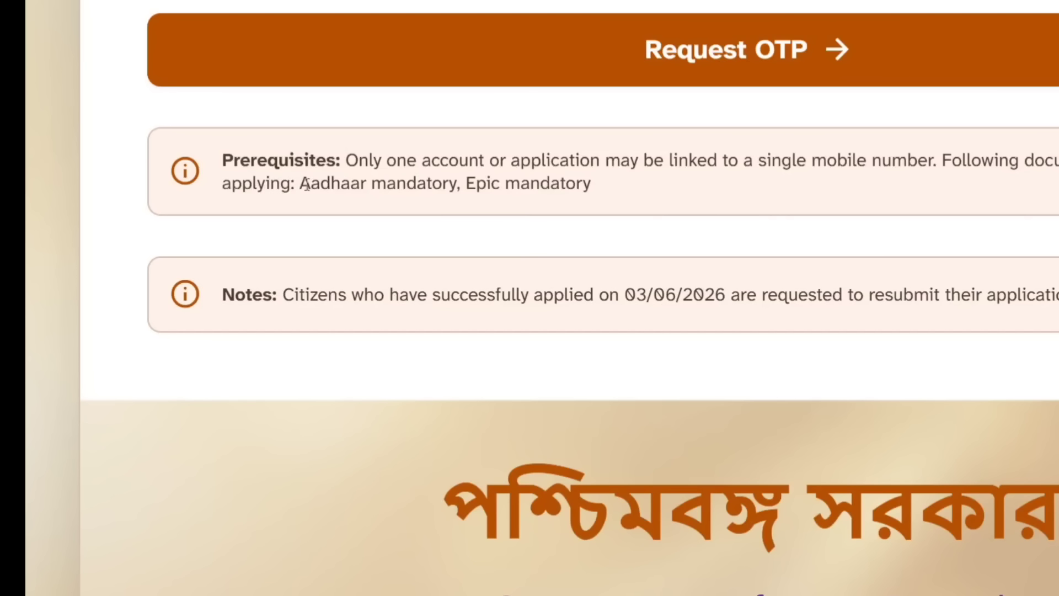
left_click_drag(466, 187, 423, 199)
key("ctrl+minus")
key("ctrl+minus")
scroll(730, 204, "up", 2)
scroll(730, 210, "up", 7)
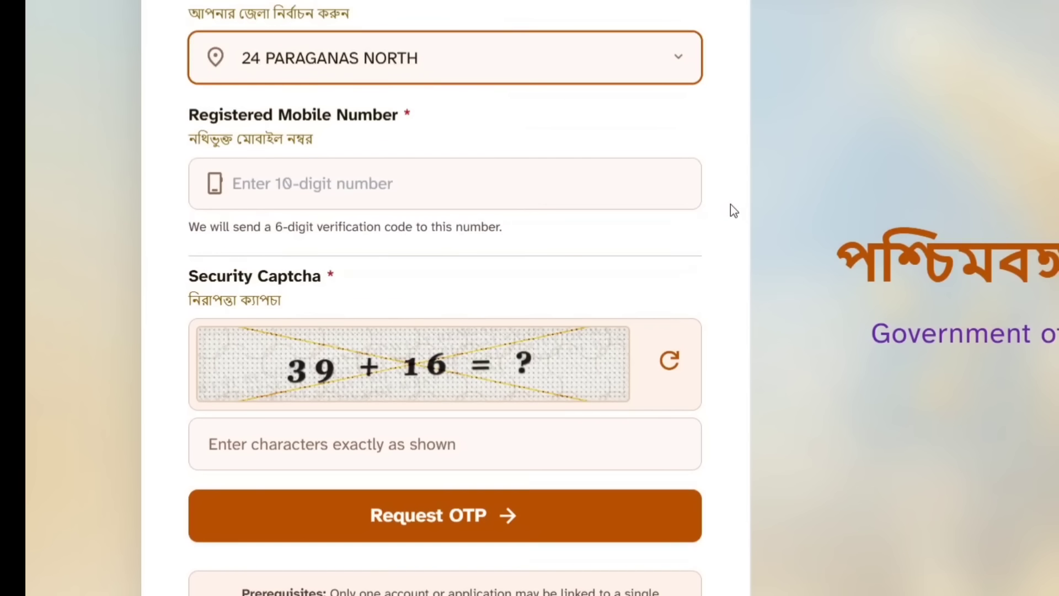
Read the note about resubmitting earlier applications below the prerequisites
scroll(730, 210, "down", 3)
scroll(730, 204, "down", 5)
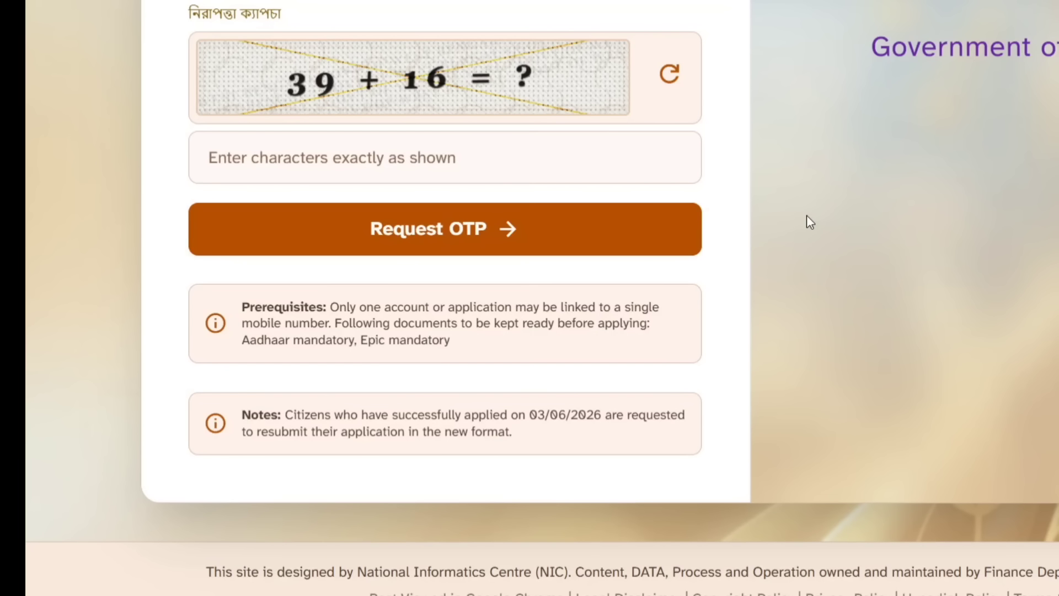
key("ctrl+plus")
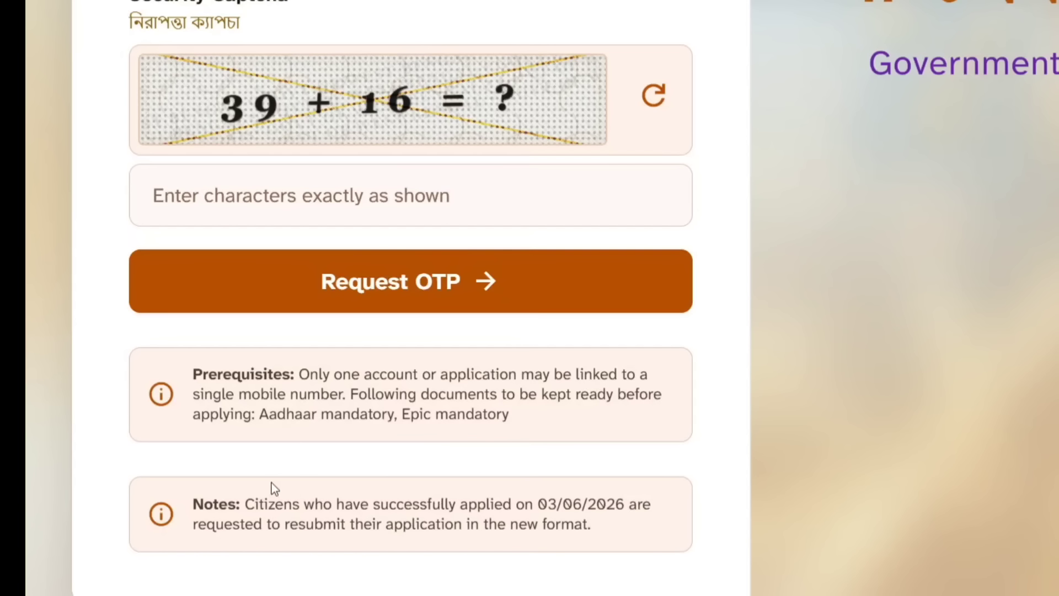
left_click_drag(251, 510, 620, 549)
left_click(609, 521)
left_click_drag(531, 504, 652, 504)
left_click(646, 539)
key("ctrl+minus")
scroll(512, 435, "up", 5)
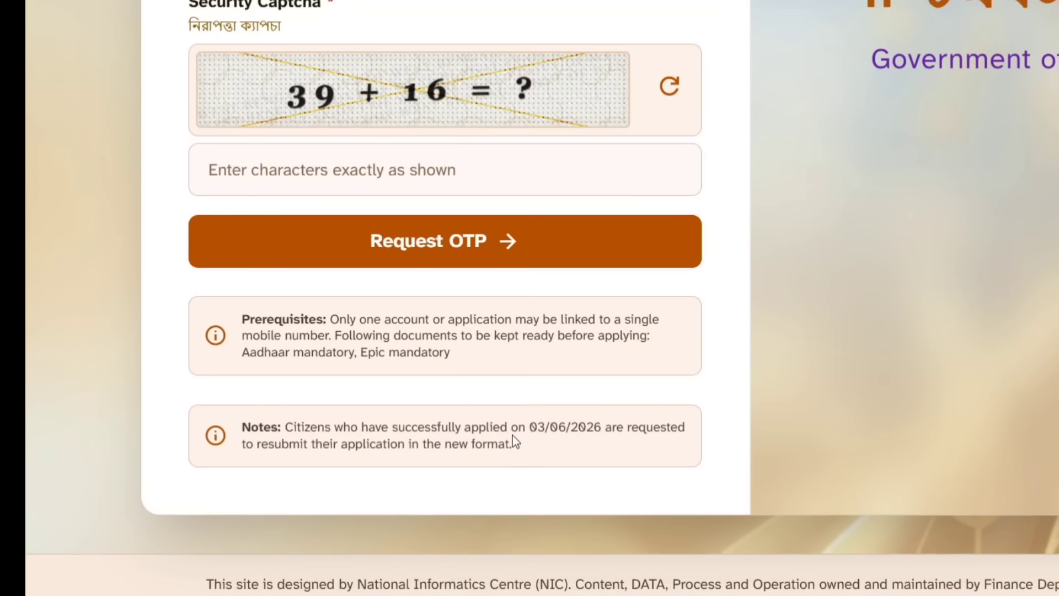
scroll(513, 440, "up", 1)
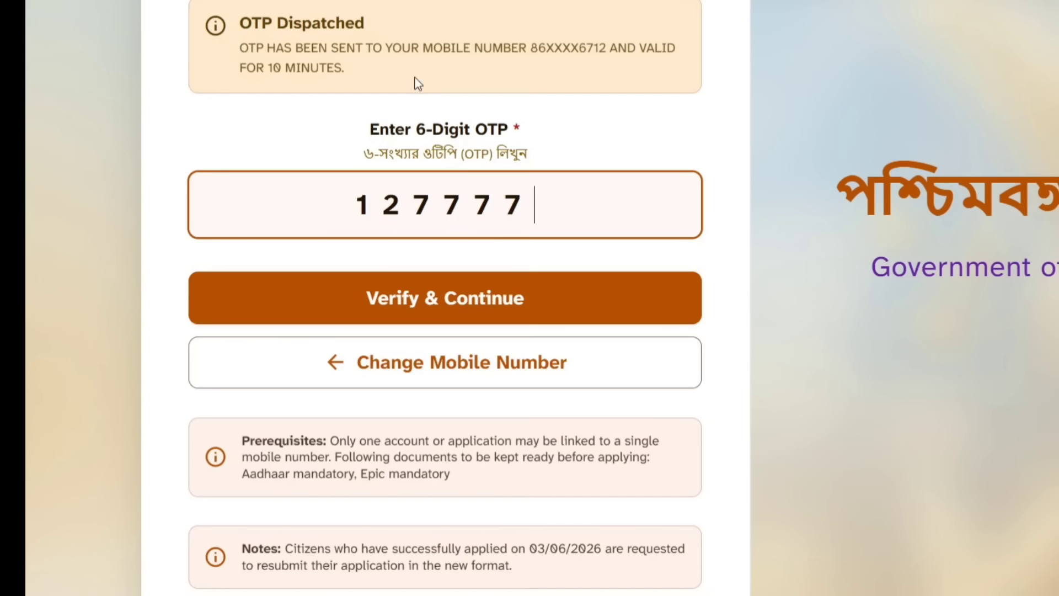
Check the OTP dispatch notice and submit the 6-digit OTP for verification to open the family form
left_click_drag(507, 54, 627, 90)
left_click(627, 90)
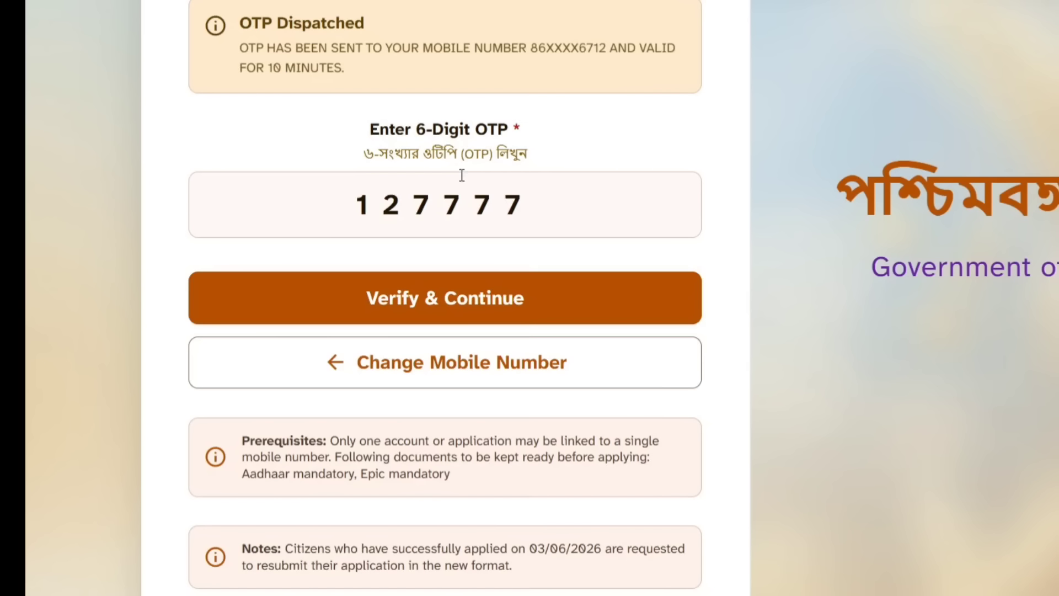
left_click(495, 303)
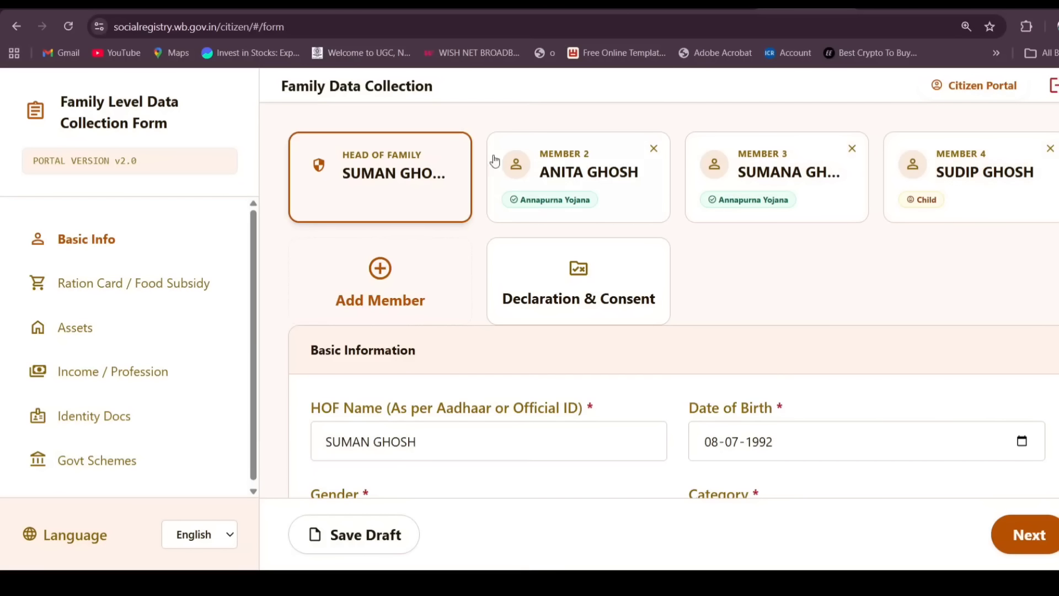
left_click(378, 266)
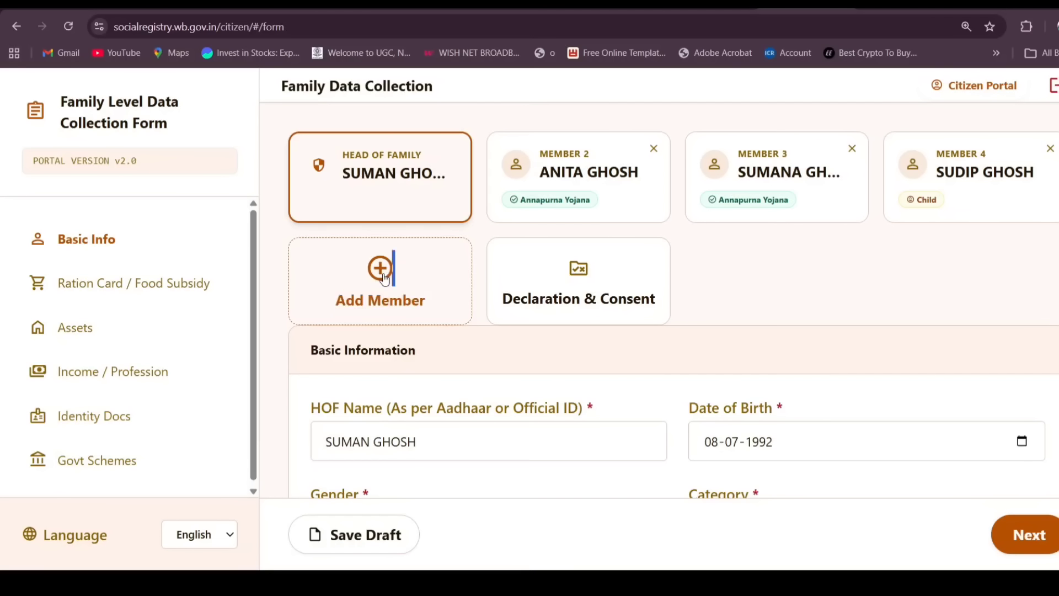
left_click(433, 210)
scroll(467, 257, "down", 2)
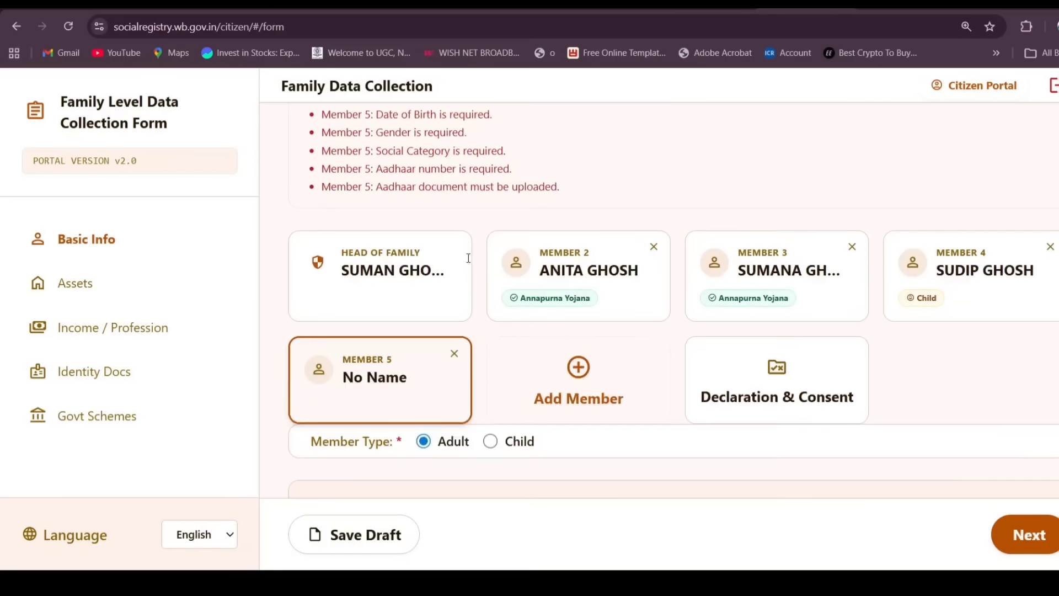
scroll(433, 254, "up", 2)
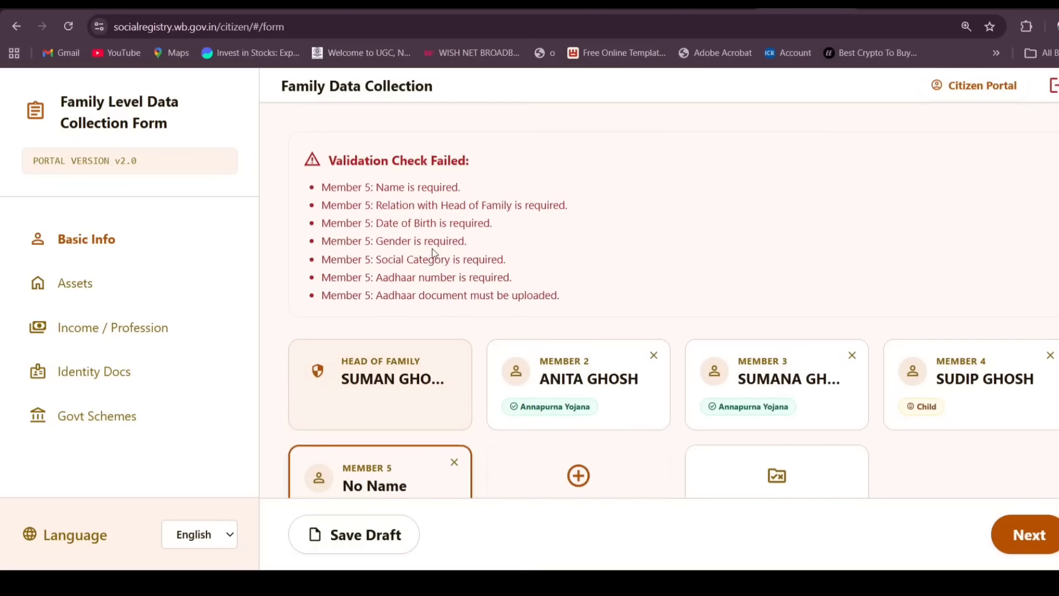
left_click(454, 462)
left_click(436, 411)
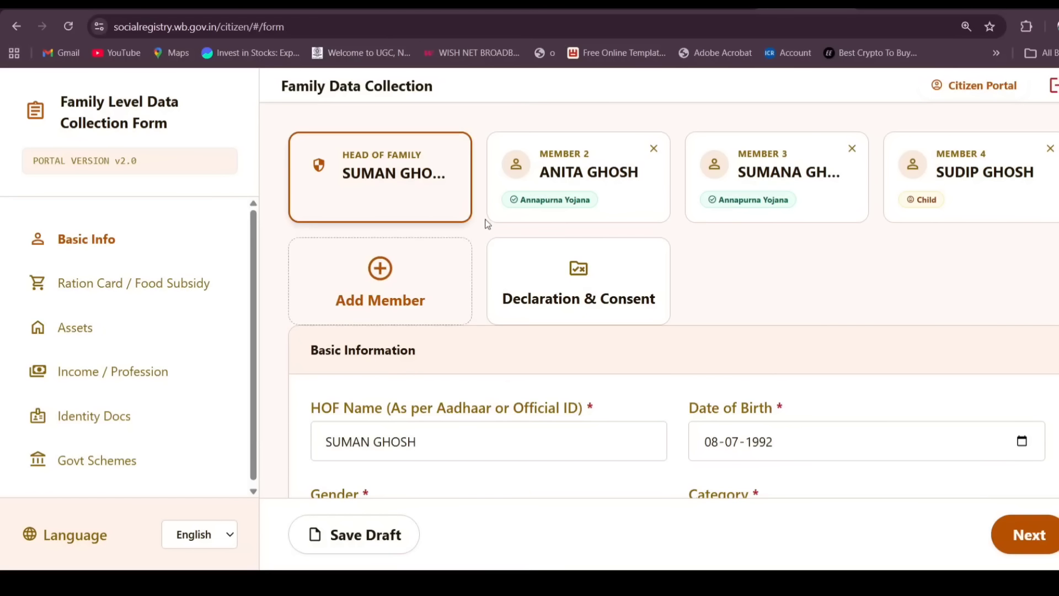
Add five blank member entries to the family, Member 5 through Member 9
left_click(371, 280)
double_click(539, 282)
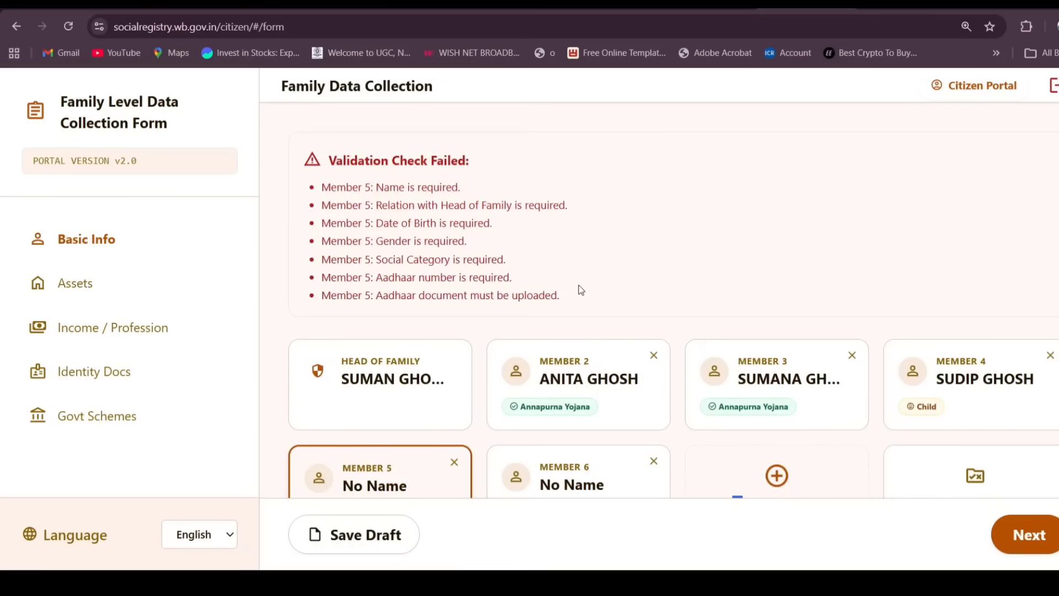
scroll(577, 358, "down", 4)
left_click(763, 275)
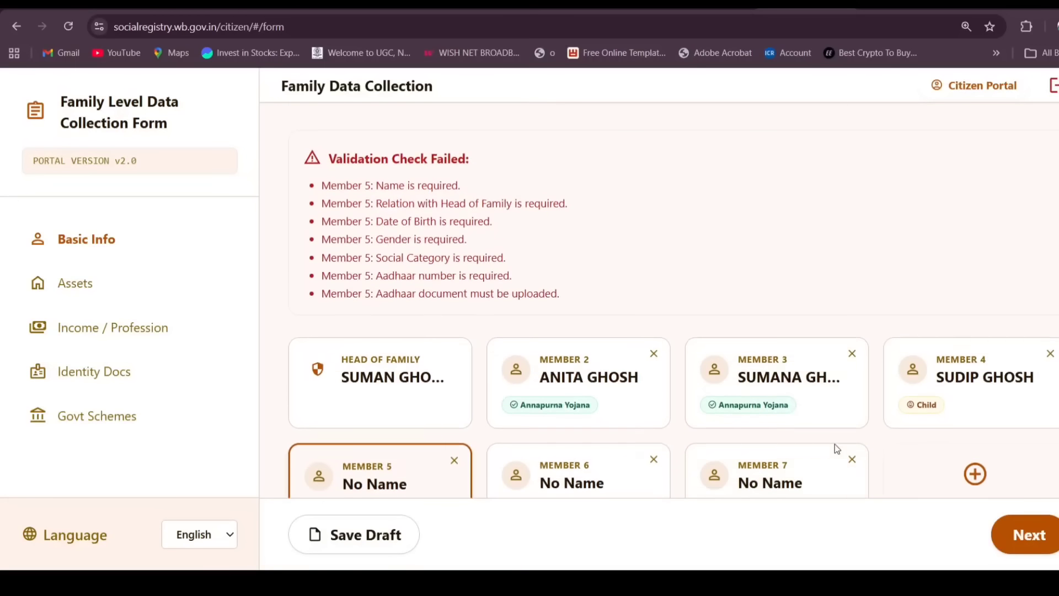
scroll(835, 445, "down", 4)
left_click(978, 286)
scroll(985, 396, "down", 5)
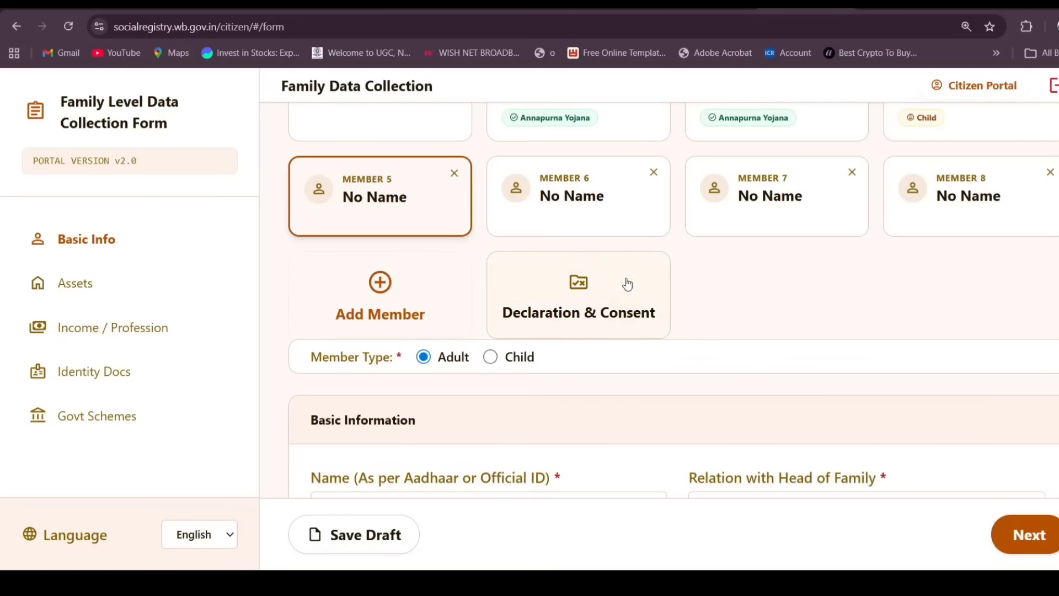
left_click(459, 293)
scroll(958, 454, "down", 5)
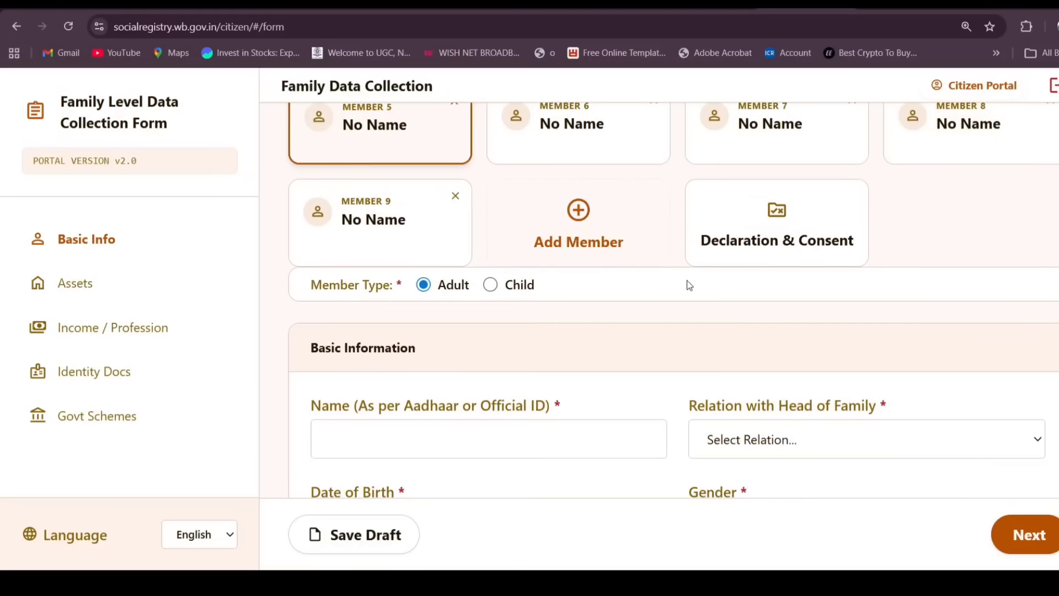
Check the head of family's name and date of birth in the basic information section
left_click(632, 240)
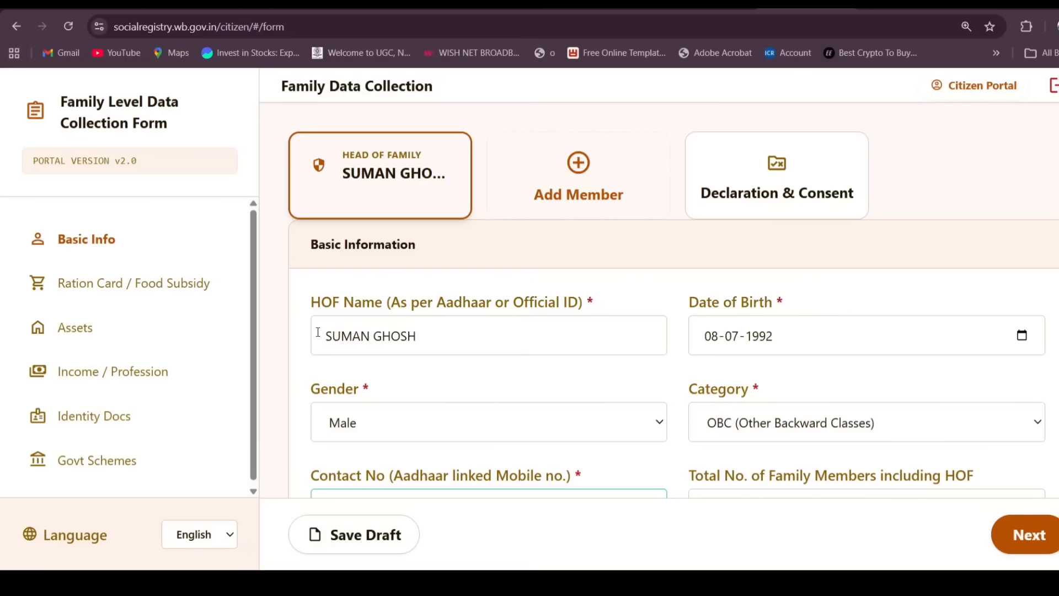
left_click_drag(321, 331, 456, 340)
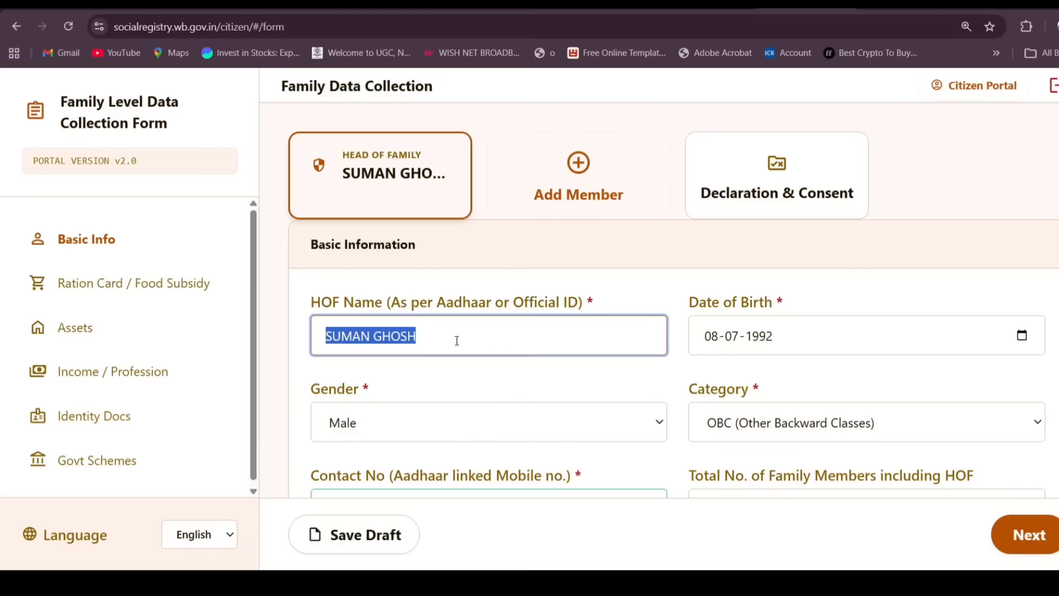
left_click(458, 339)
key("ctrl+plus")
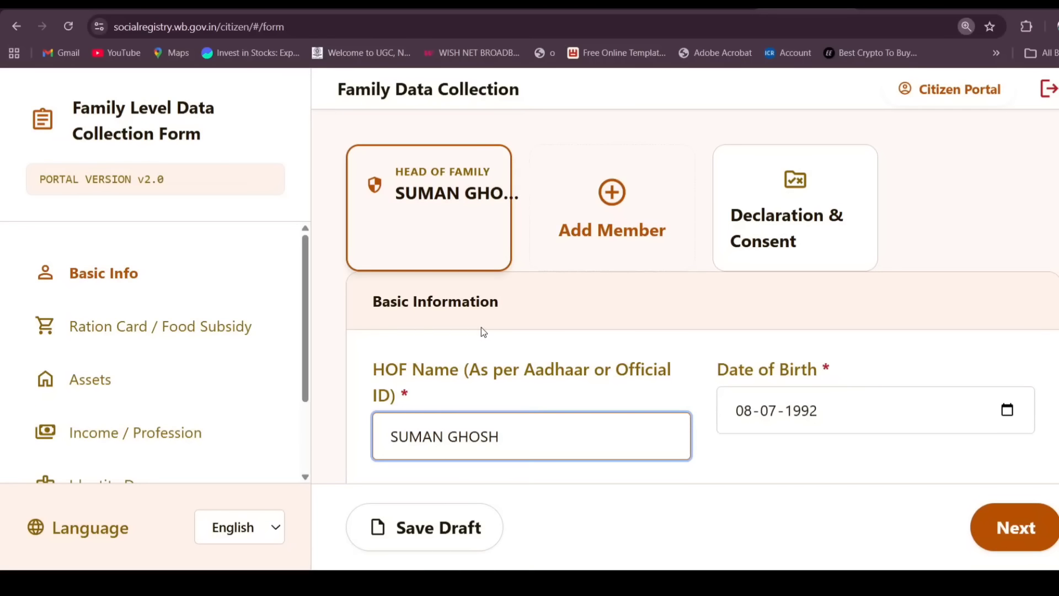
key("ctrl+minus")
left_click(695, 335)
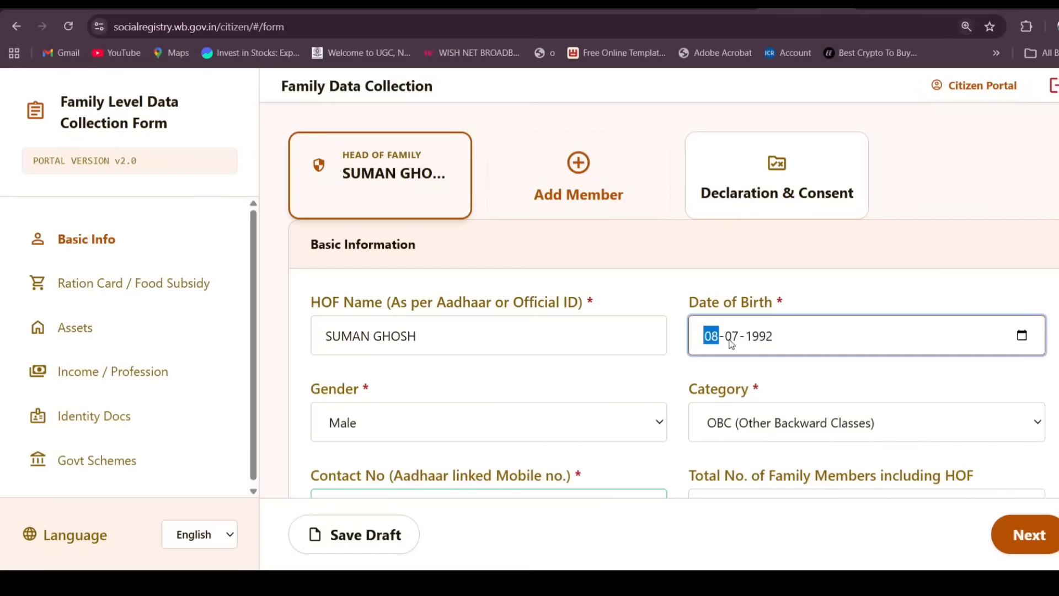
left_click(1026, 334)
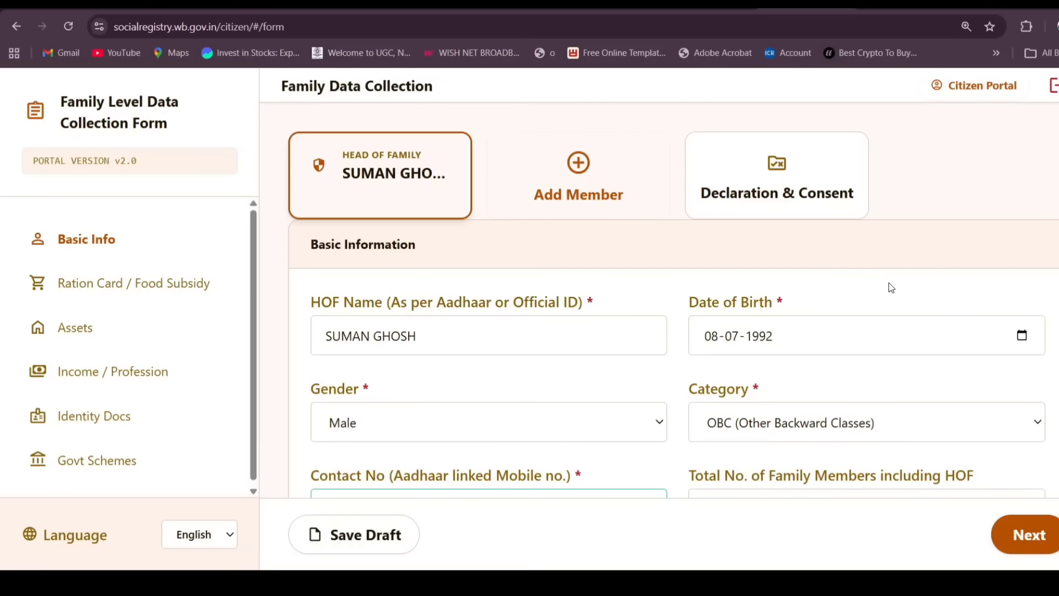
Review the gender and category choices for the head of family
left_click(360, 427)
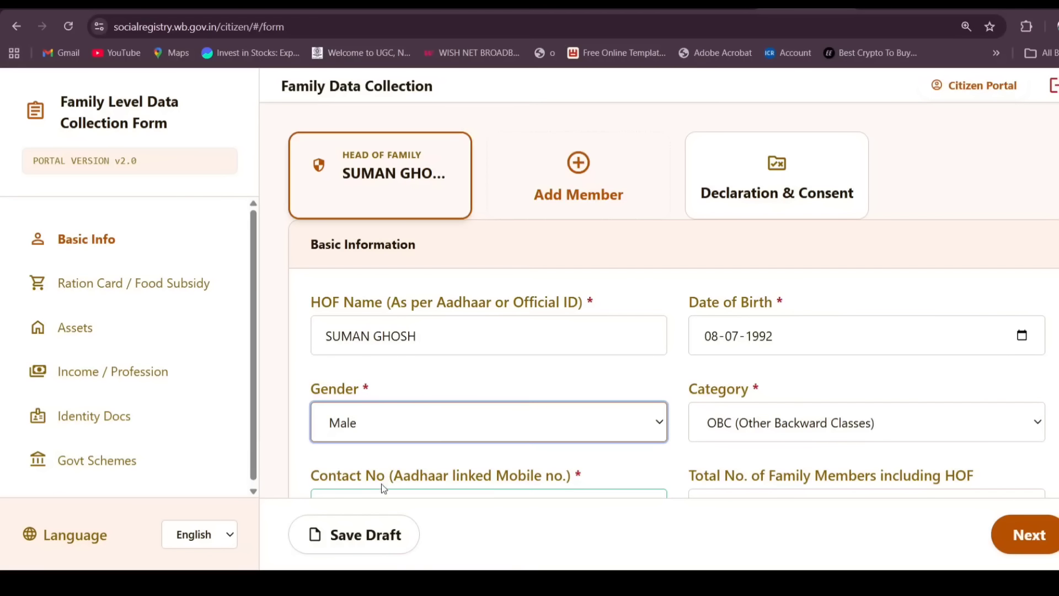
left_click(377, 502)
left_click(394, 423)
left_click(386, 482)
left_click(680, 392)
left_click(796, 380)
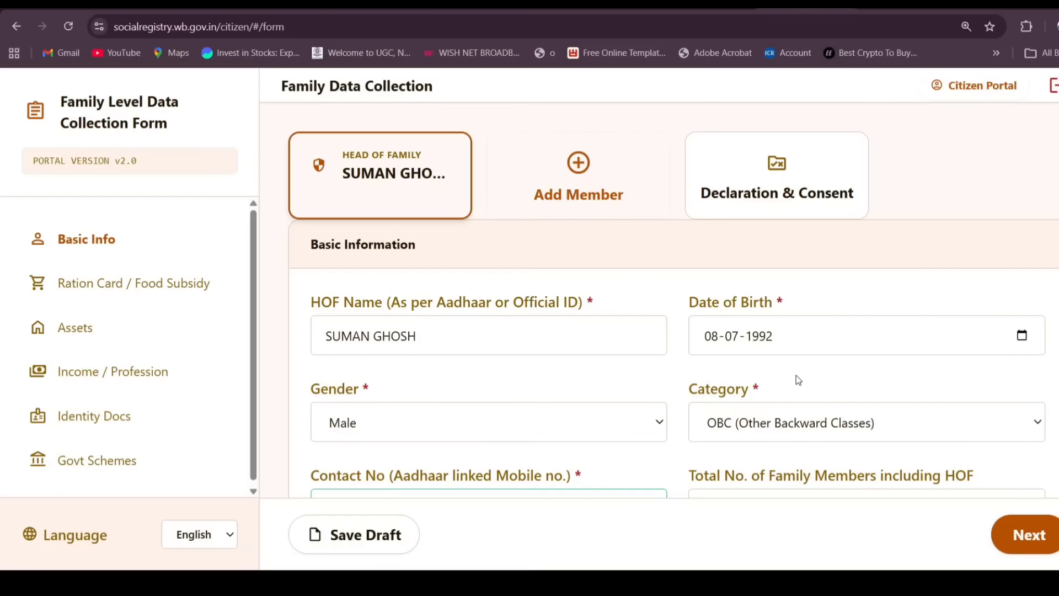
left_click(779, 420)
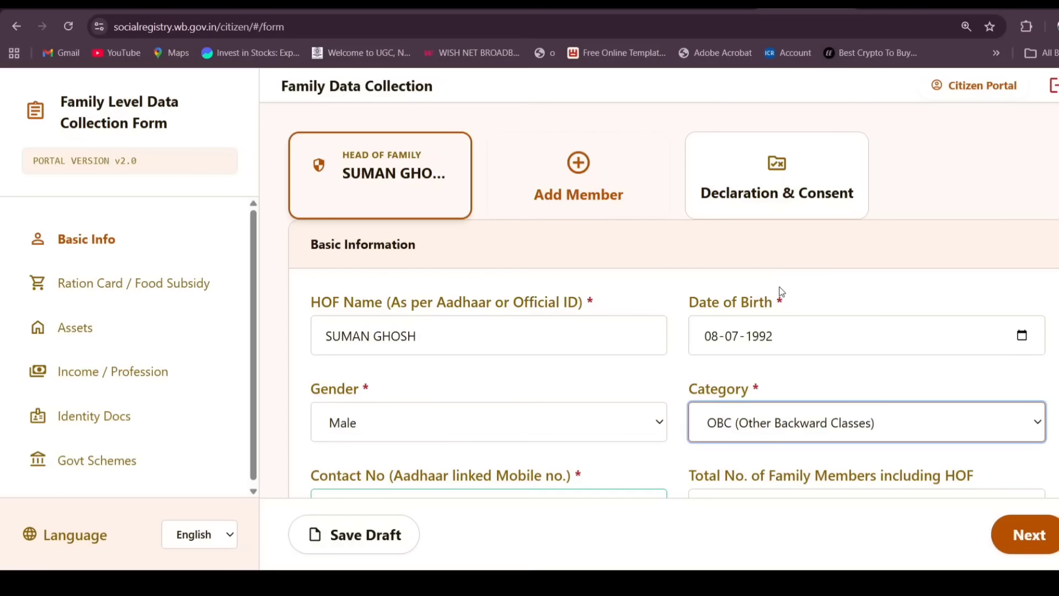
left_click(631, 240)
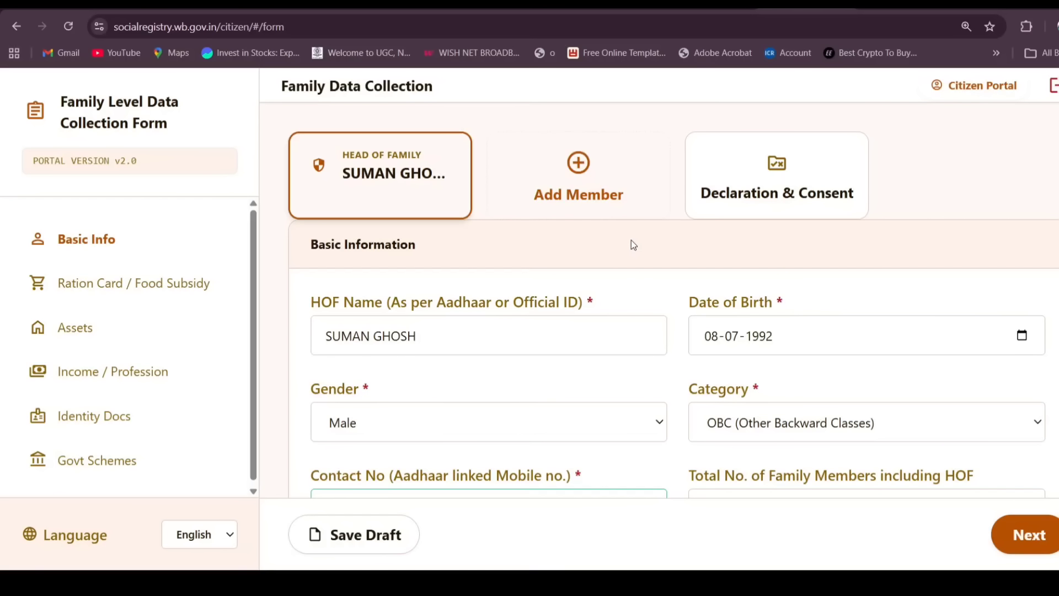
left_click(820, 427)
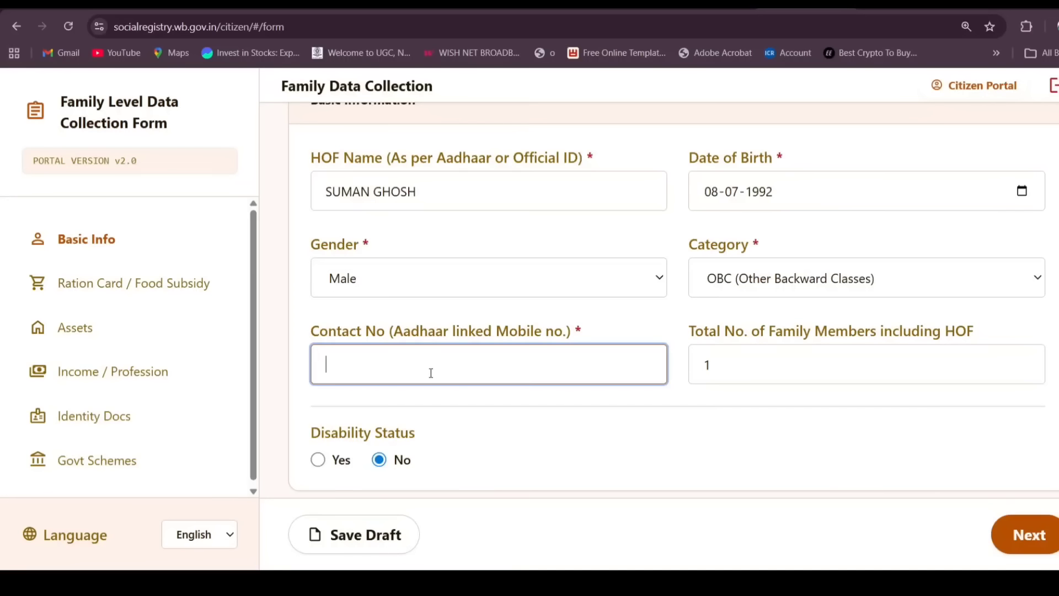
Check the Aadhaar-linked contact number field and set the total number of family members including the head to 4
left_click_drag(307, 332, 330, 330)
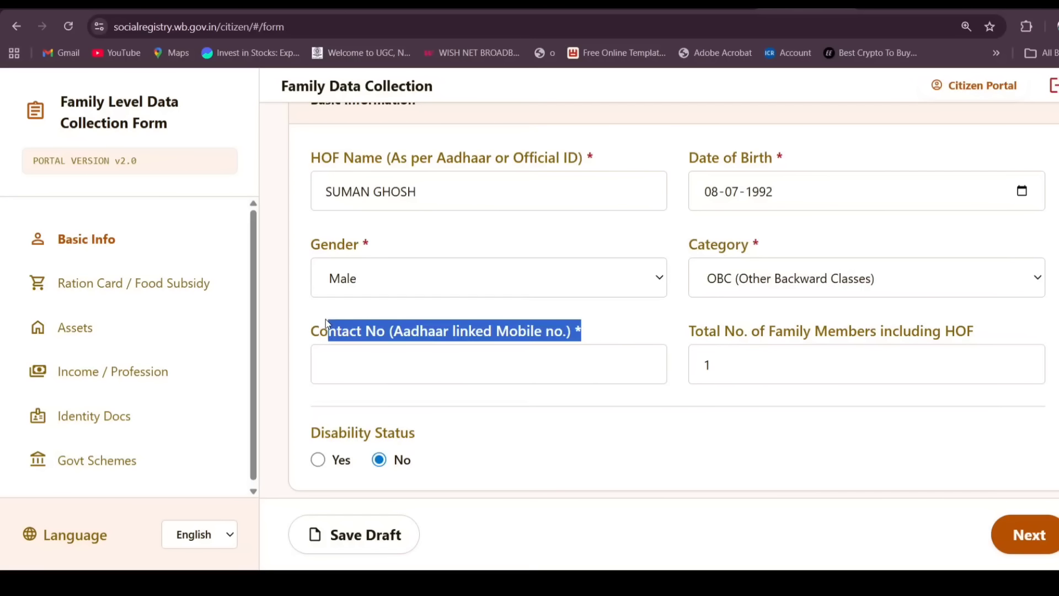
left_click(359, 368)
left_click(721, 375)
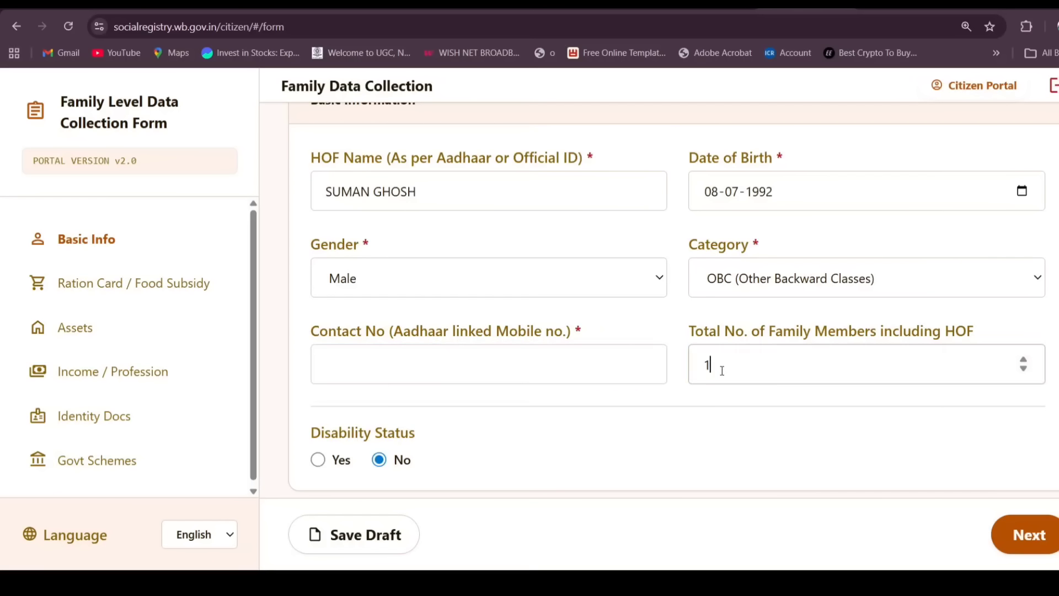
key("BackSpace")
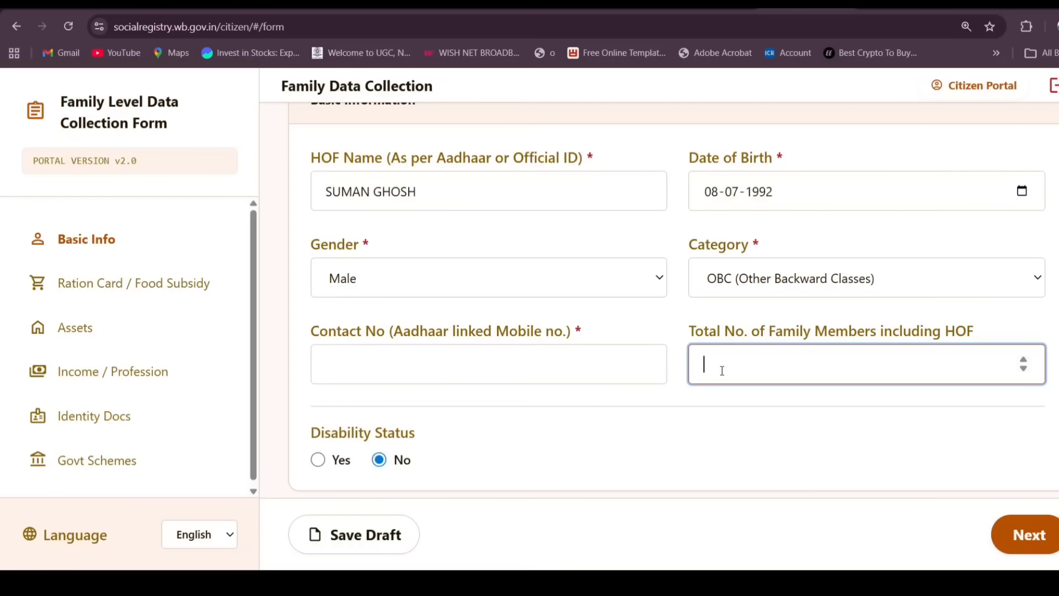
type("4")
scroll(722, 371, "up", 2)
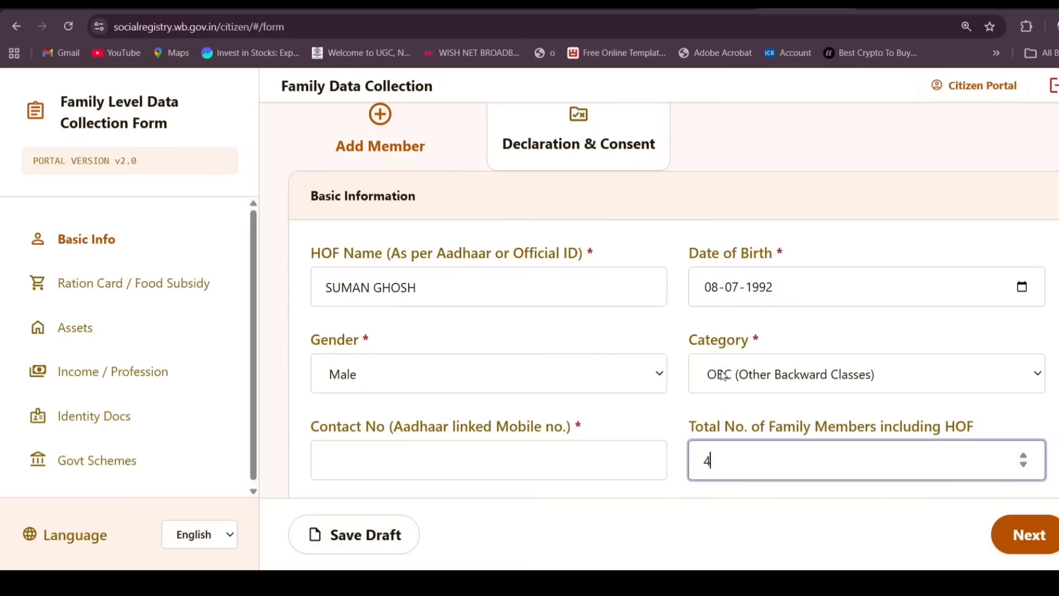
scroll(761, 385, "down", 1)
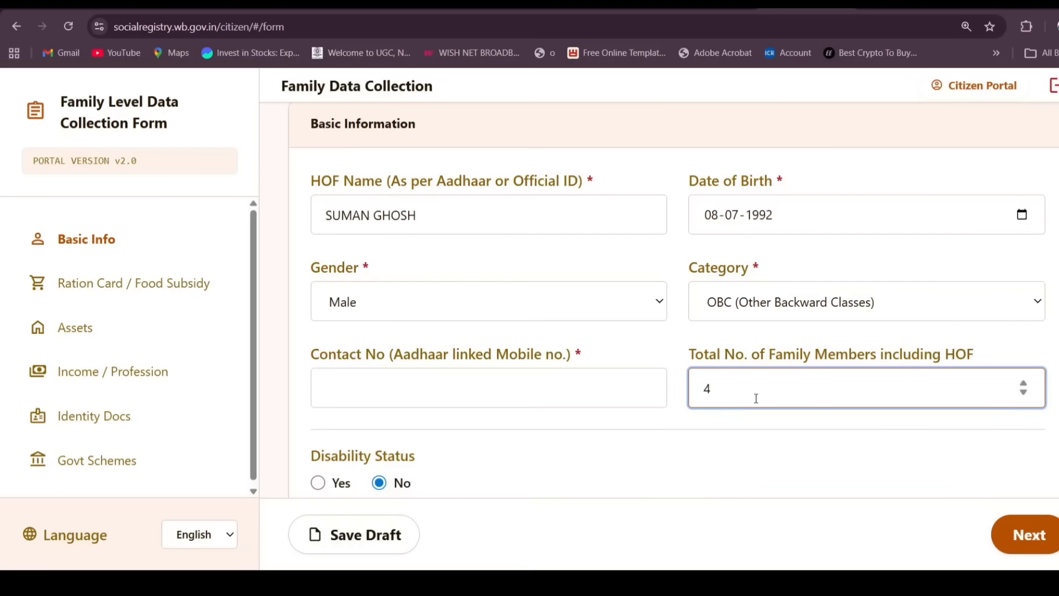
left_click_drag(682, 352, 979, 357)
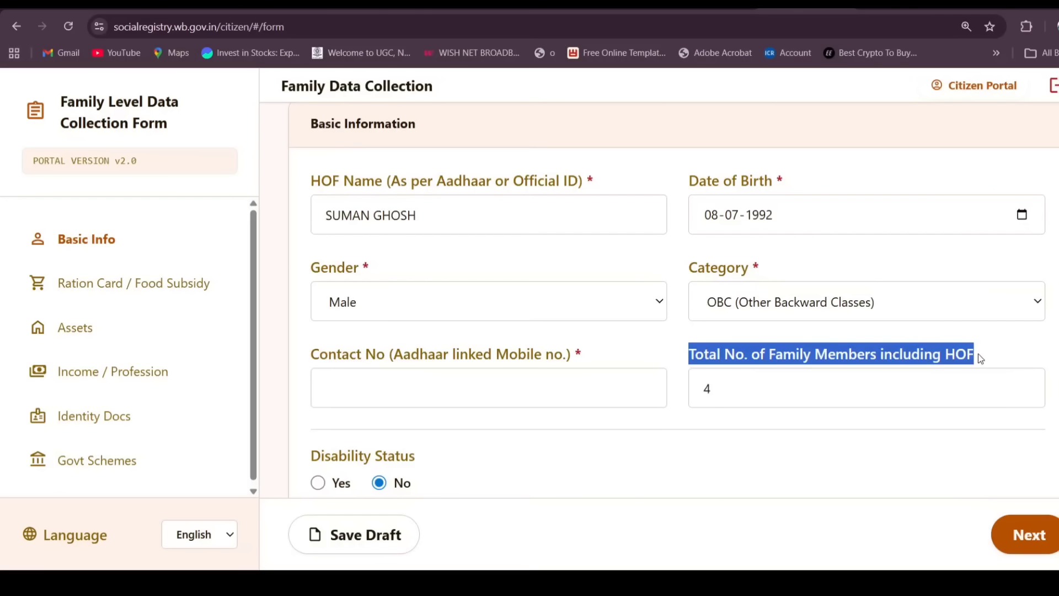
left_click(920, 347)
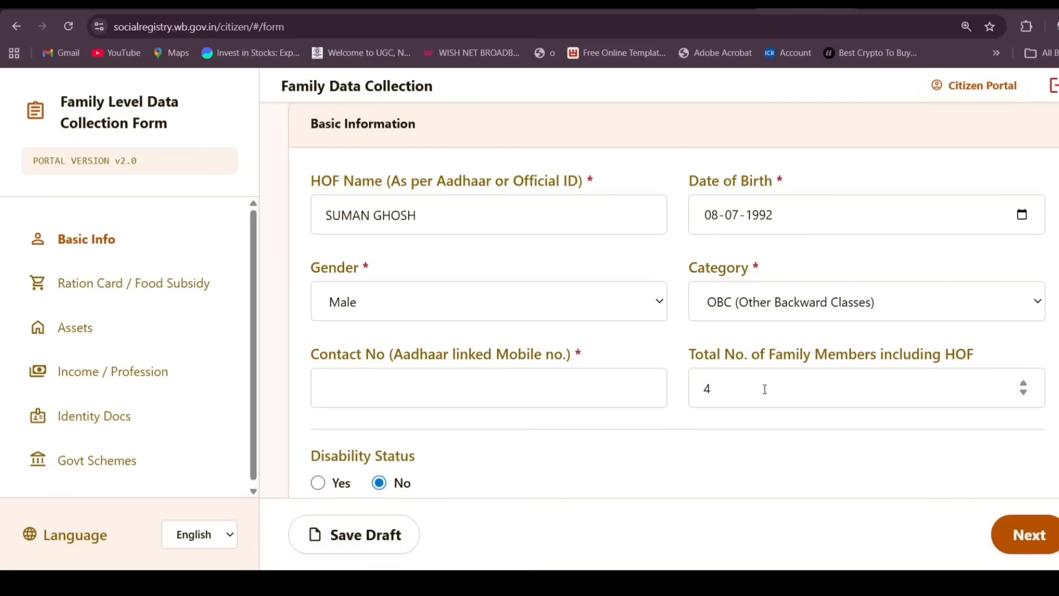
Switch the disability status to Yes to inspect the certificate number, percentage and upload requirements, and return it to No
scroll(762, 392, "down", 2)
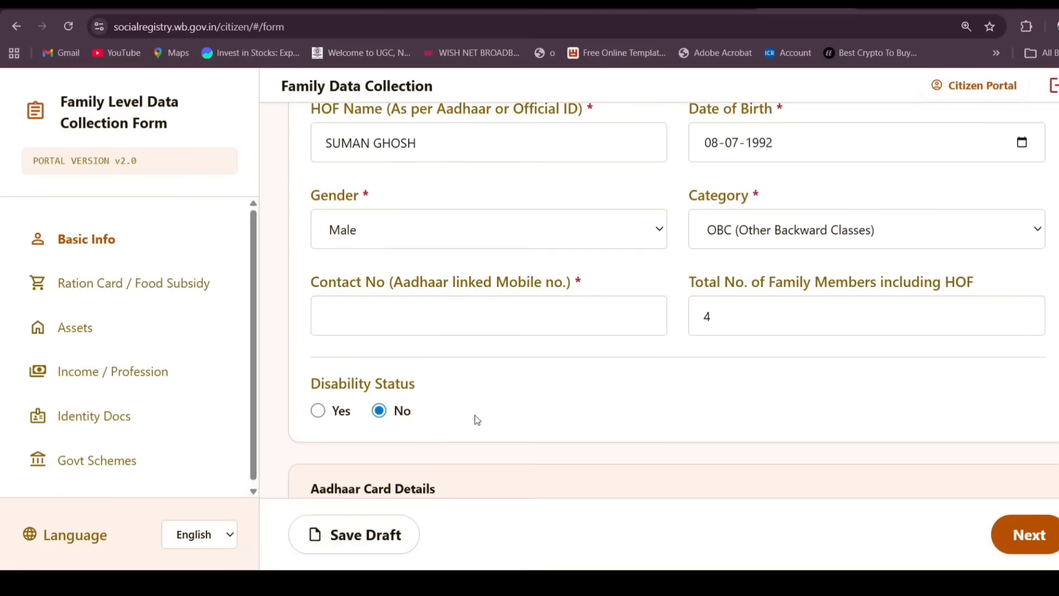
left_click_drag(301, 373, 379, 392)
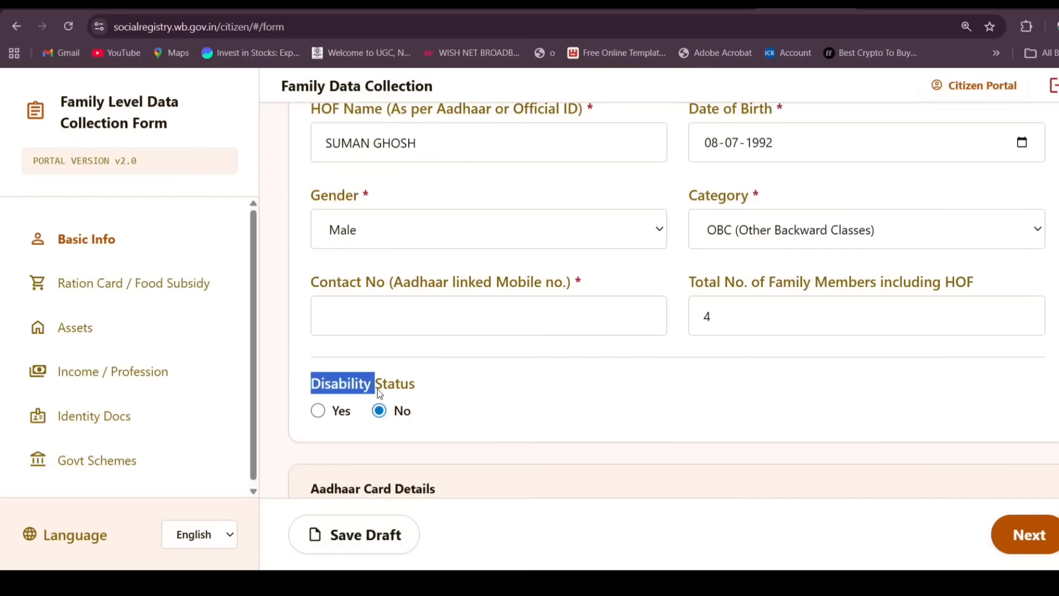
left_click(439, 386)
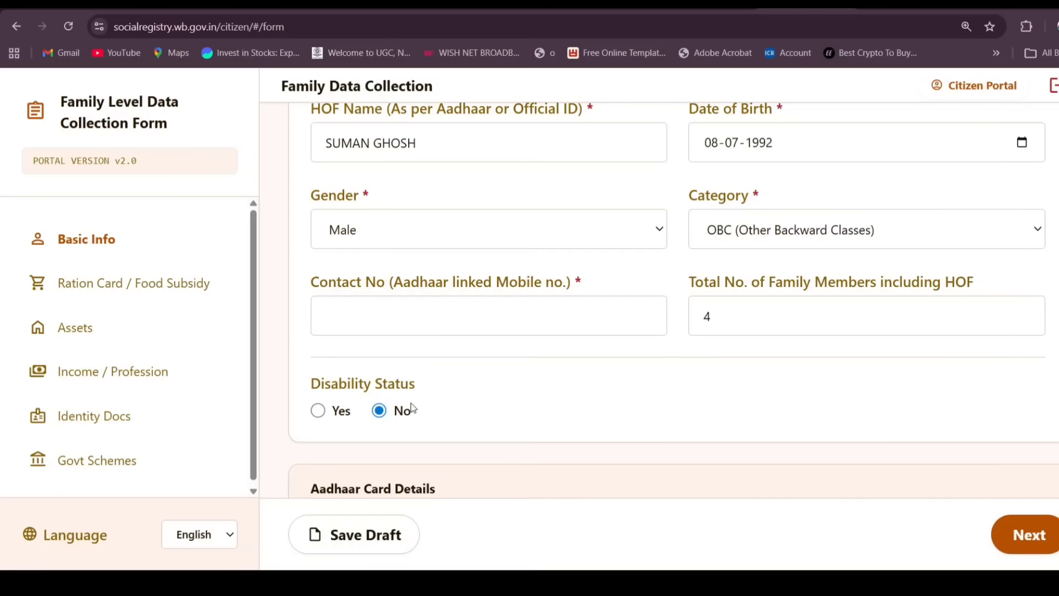
left_click(318, 422)
scroll(444, 437, "down", 1)
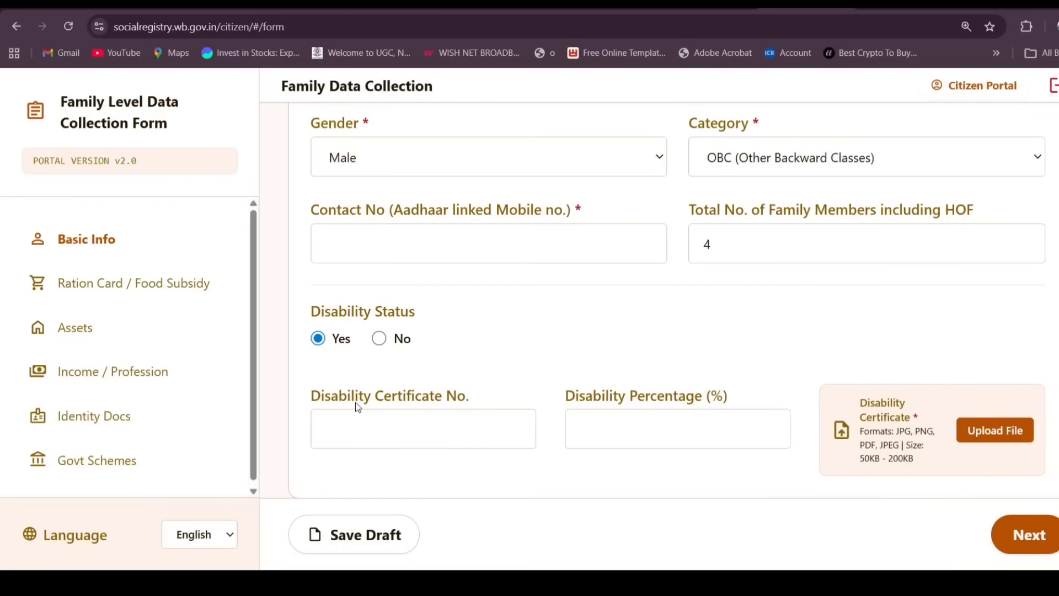
left_click_drag(309, 390, 606, 429)
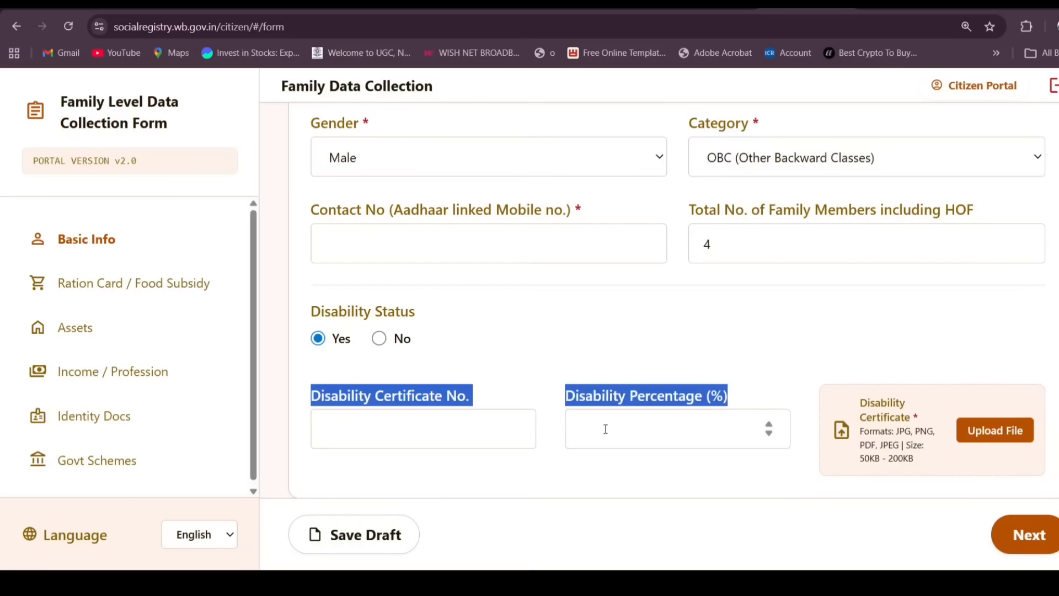
left_click(627, 429)
left_click_drag(566, 396, 649, 402)
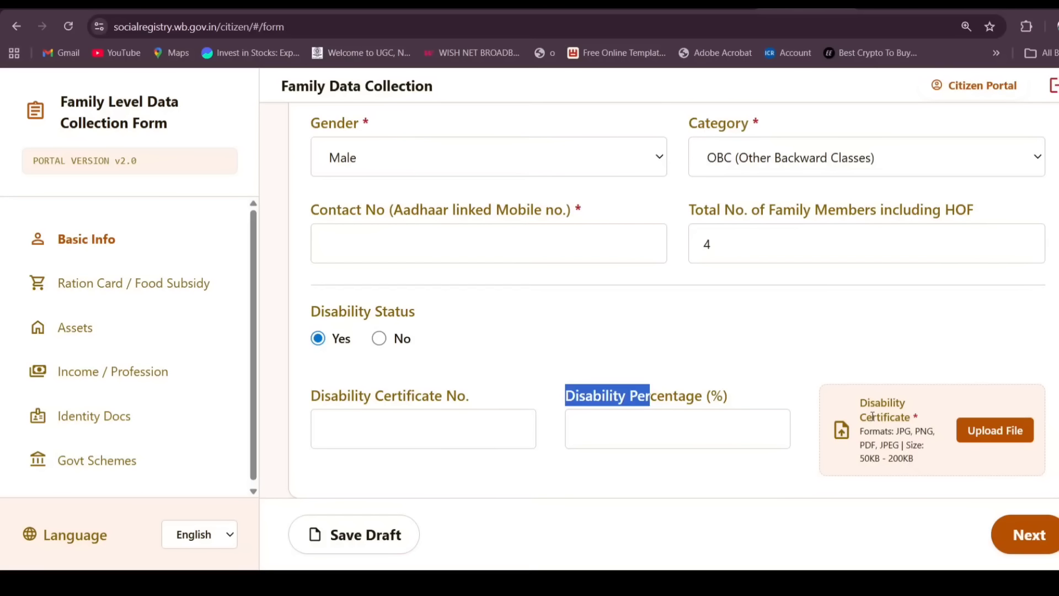
left_click_drag(860, 403, 903, 470)
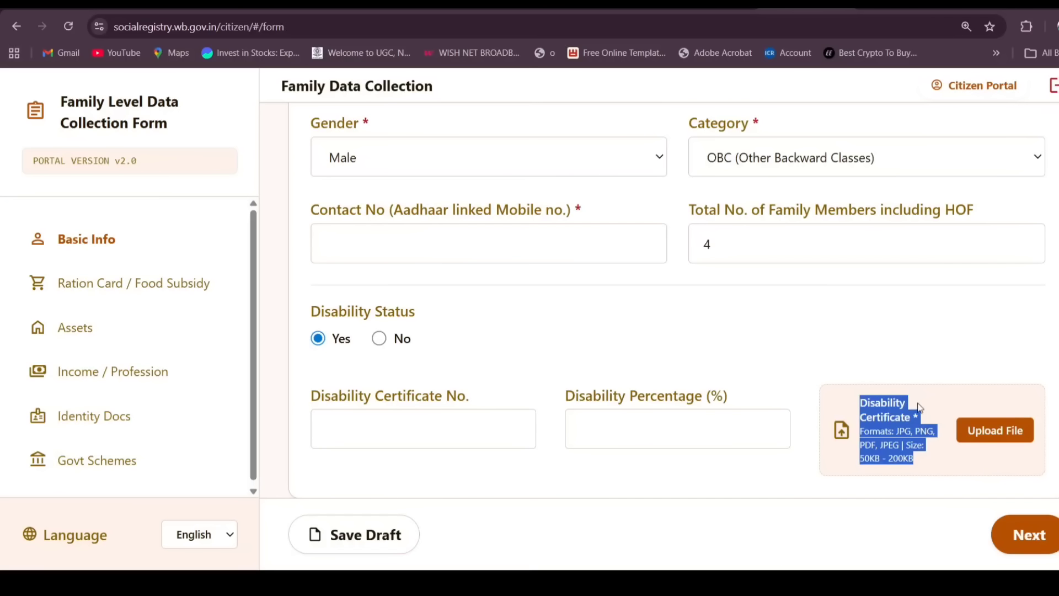
left_click(813, 338)
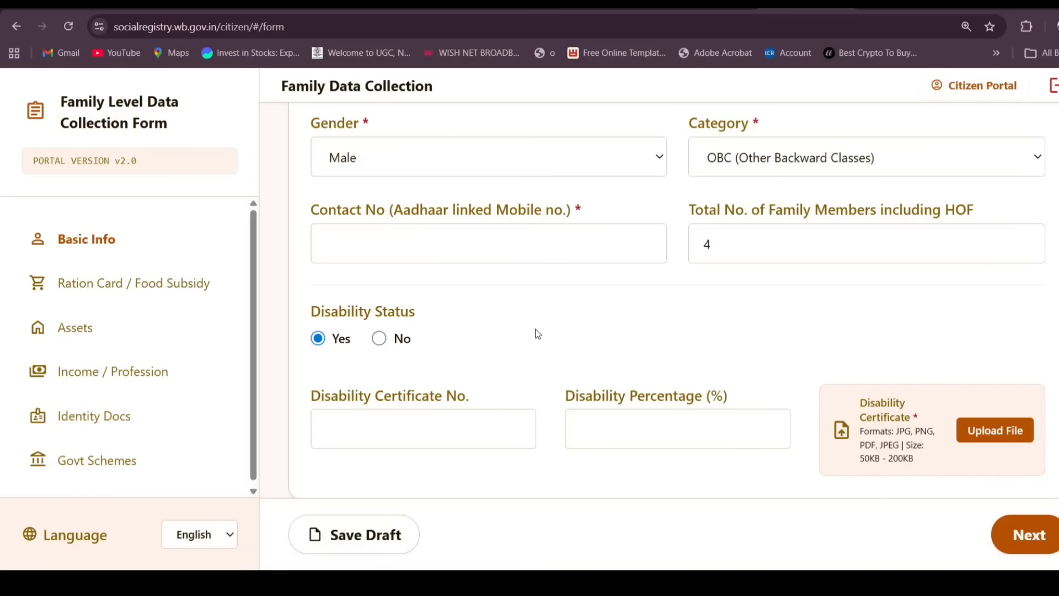
left_click(379, 338)
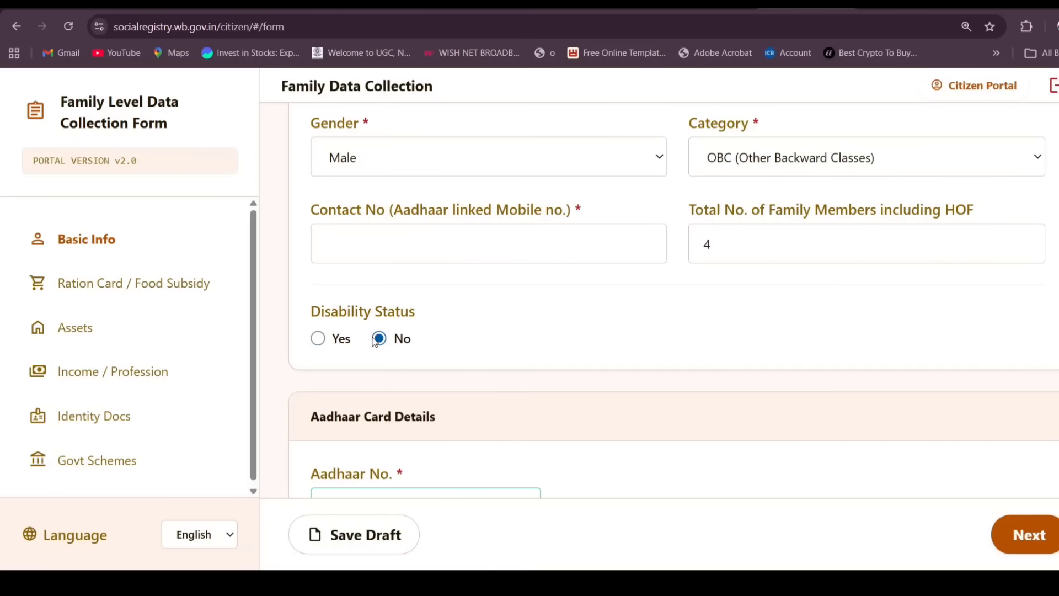
Check the Aadhaar number and its uploaded document in the Aadhaar card details, and save the form as a draft
scroll(568, 383, "down", 4)
left_click_drag(311, 256, 421, 255)
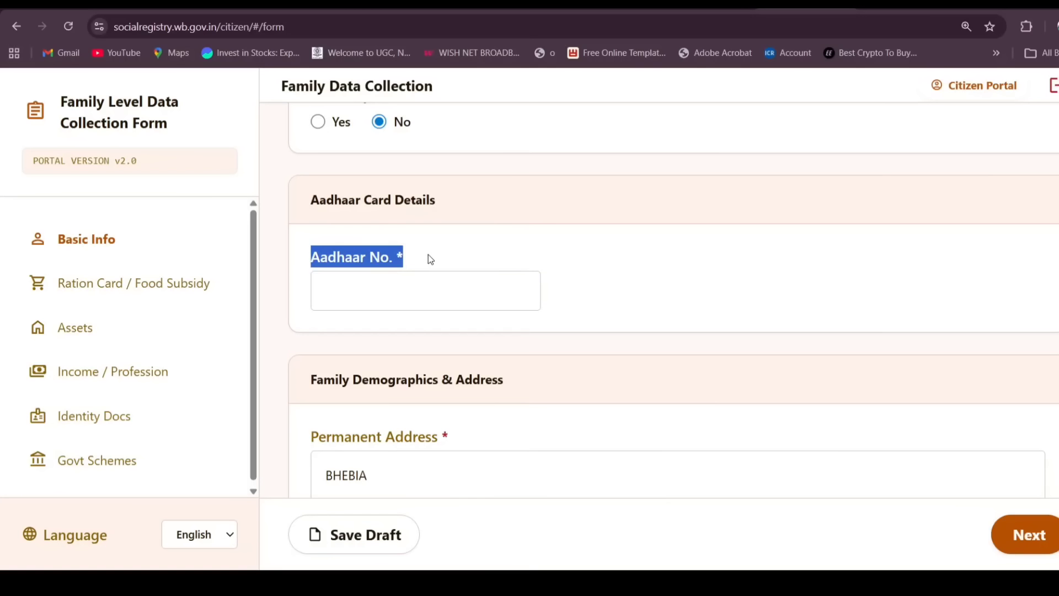
left_click(429, 257)
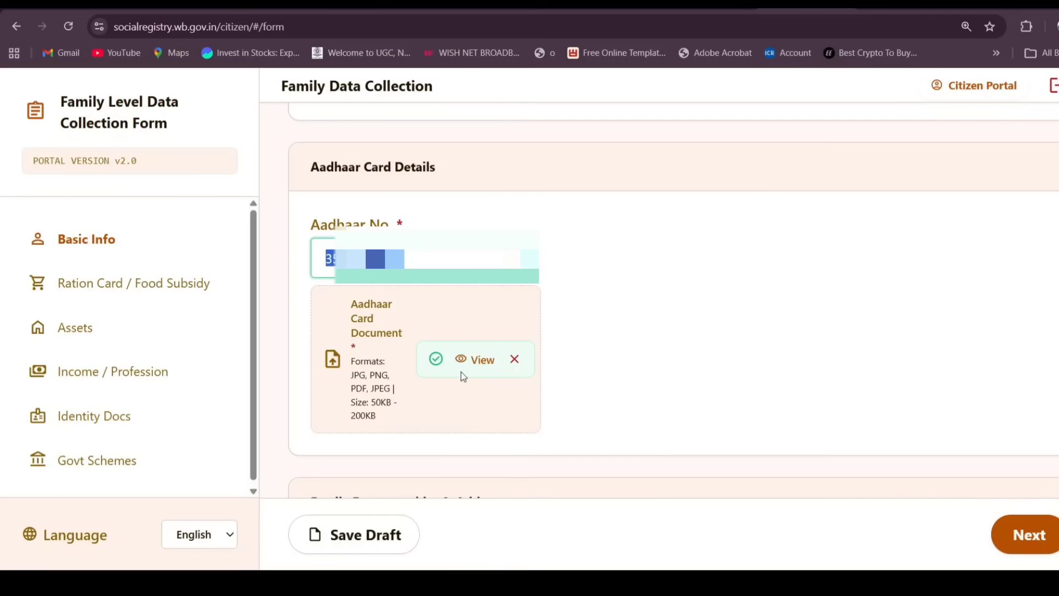
left_click(747, 293)
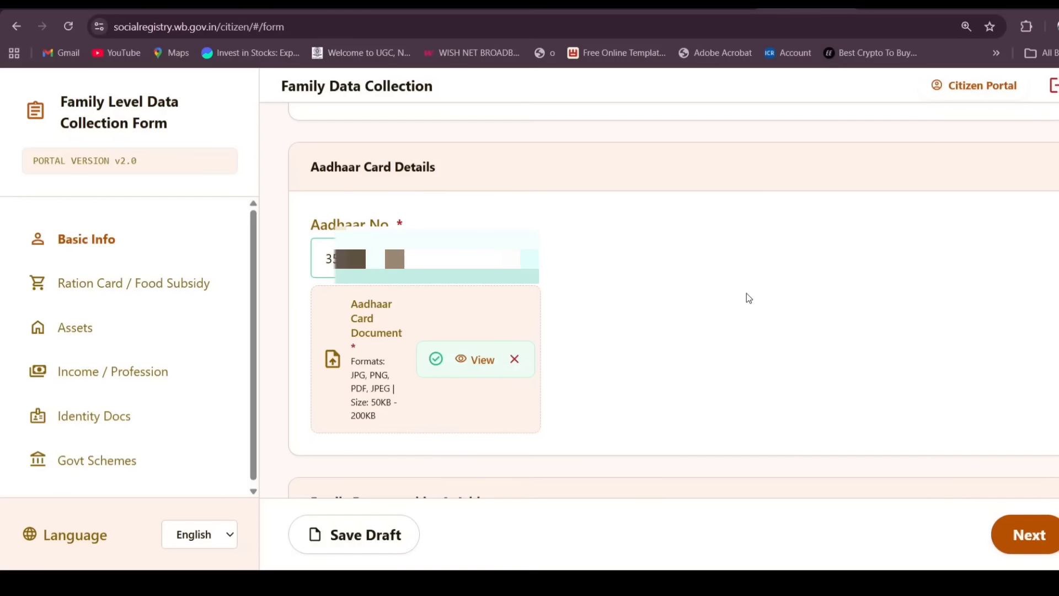
left_click(348, 534)
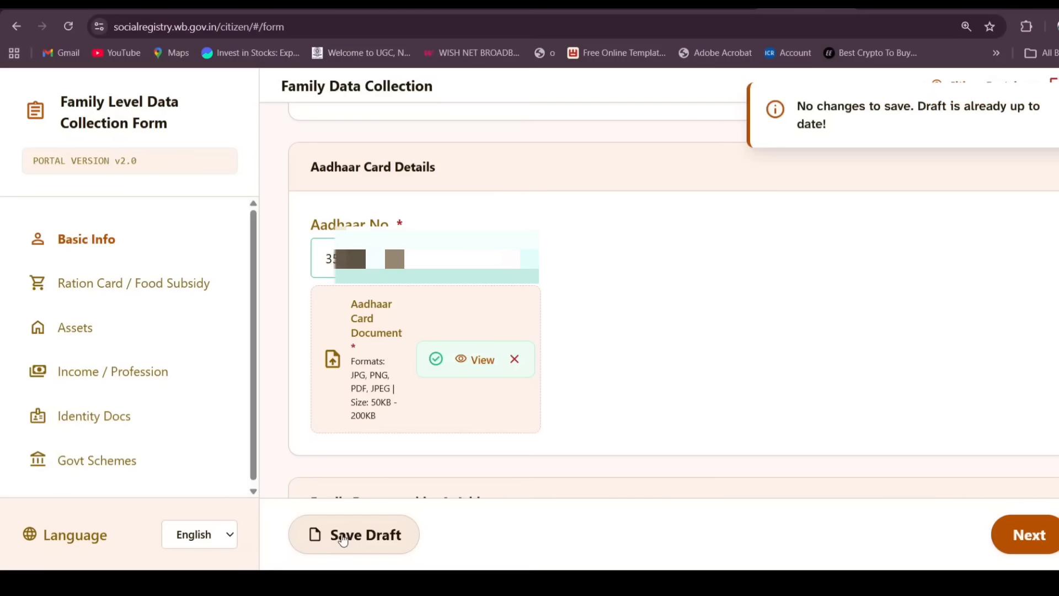
Replace the permanent address in the family demographics section with VILLAGE
scroll(661, 287, "down", 5)
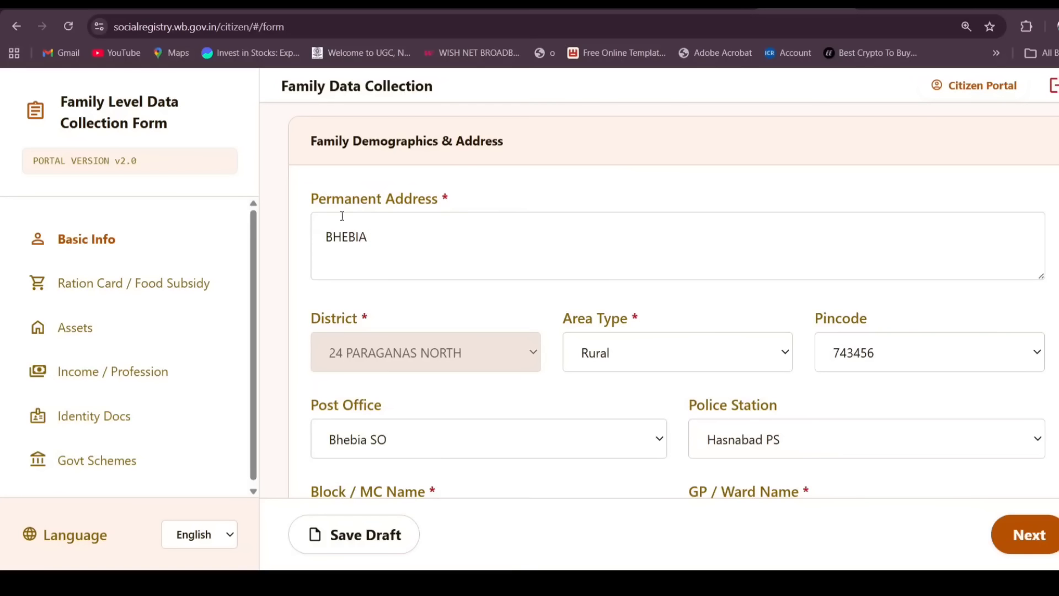
left_click(369, 237)
key("BackSpace")
key("BackSpace")
key("BackSpace")
key("BackSpace")
key("BackSpace")
key("BackSpace")
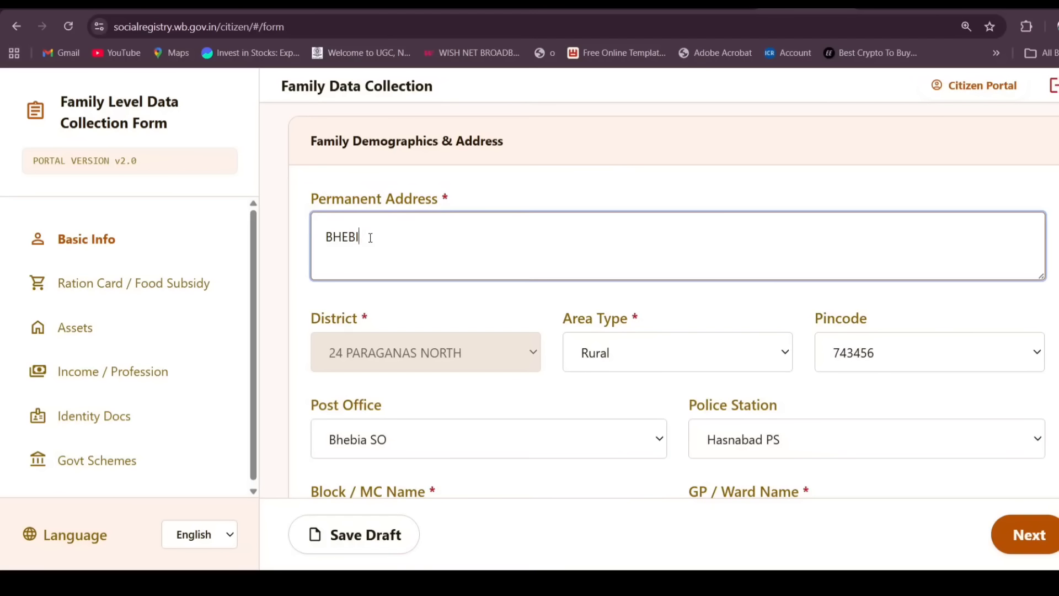
type("VILLAGE")
Review the district, area type and pincode fields of the family's address
left_click(532, 349)
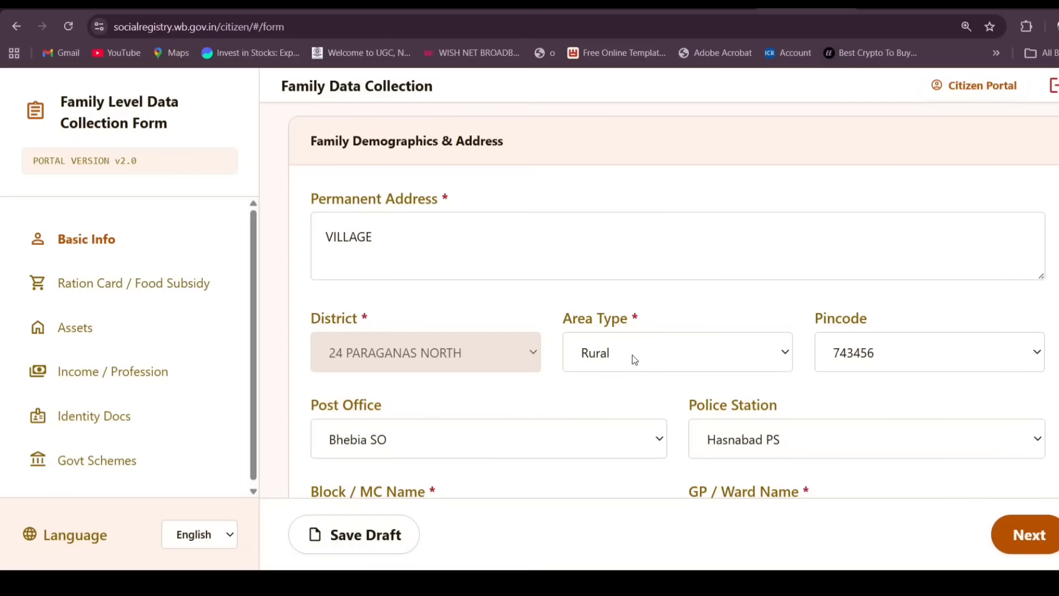
left_click_drag(563, 319, 627, 322)
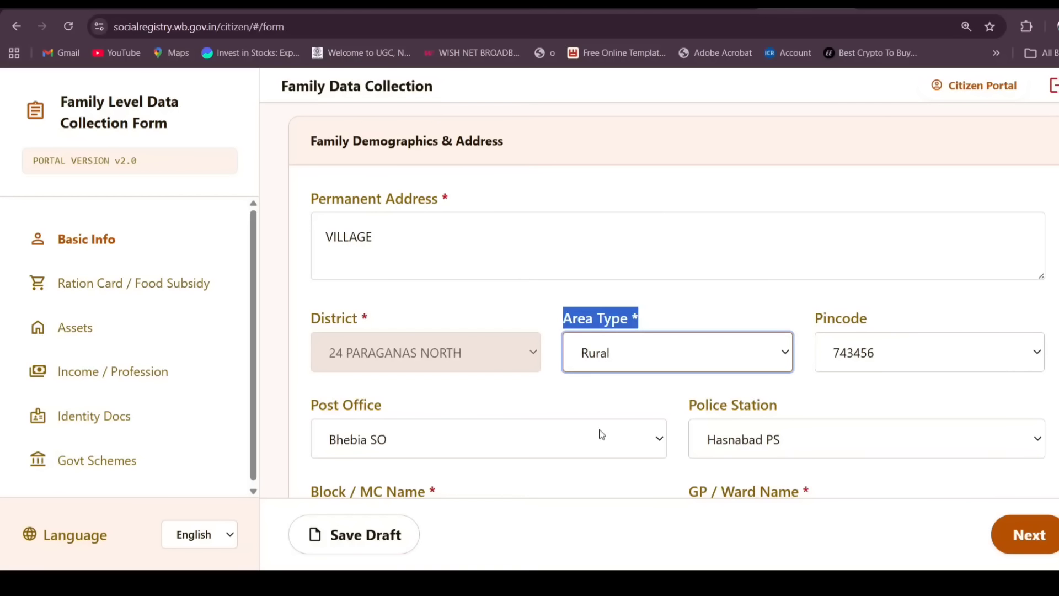
key("Down")
key("Up")
left_click_drag(814, 318, 870, 322)
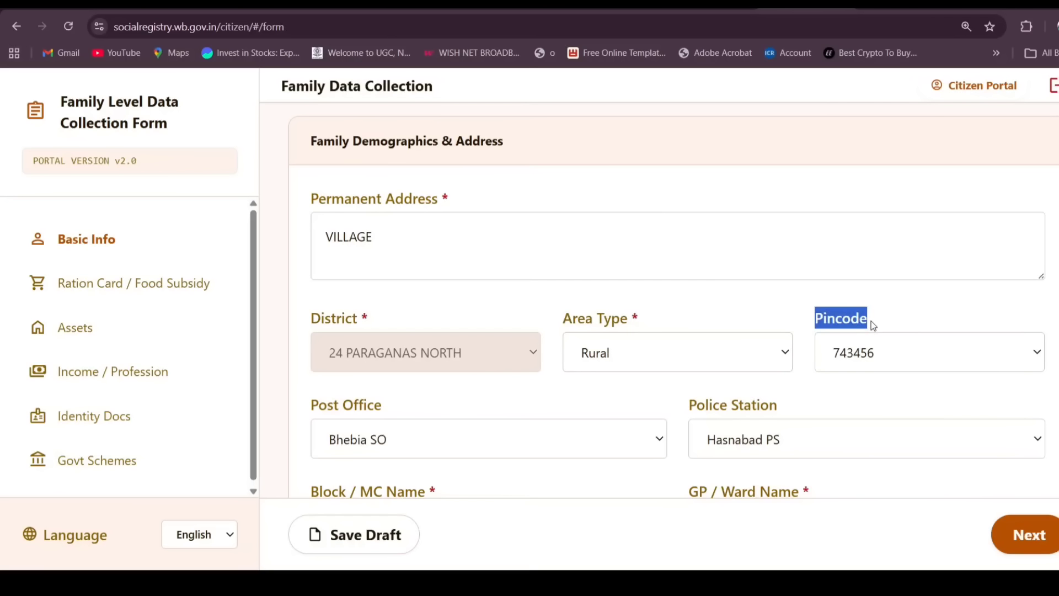
Review the police station selection in the family's address
key("Tab")
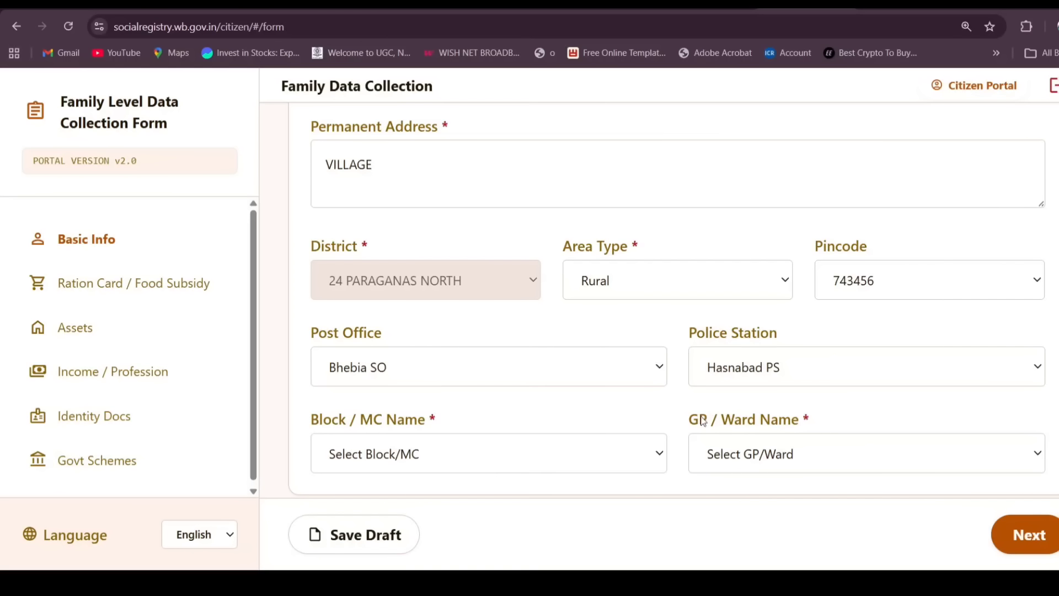
scroll(703, 421, "down", 1)
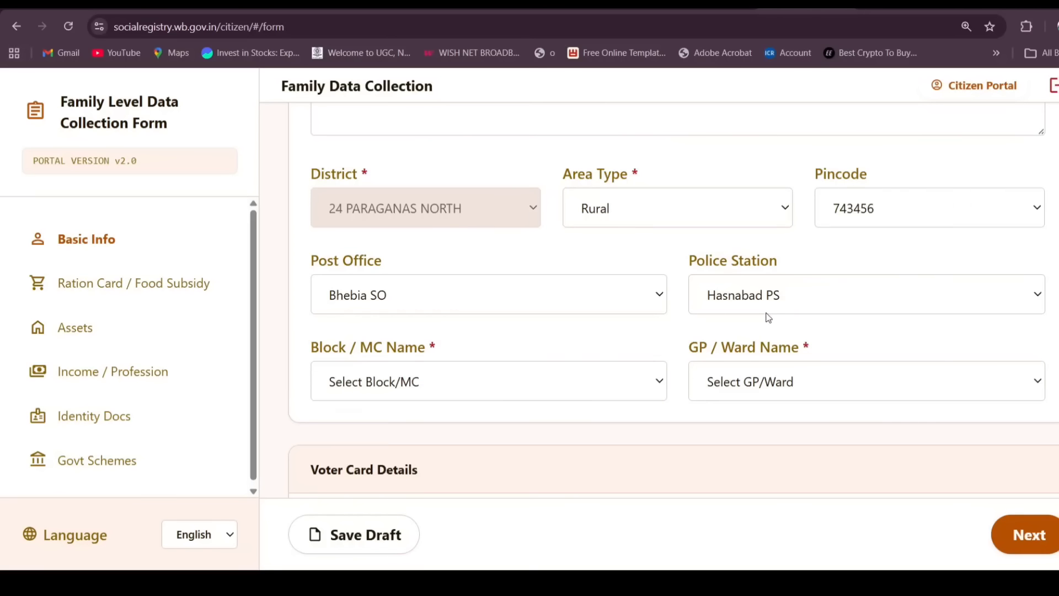
left_click(739, 298)
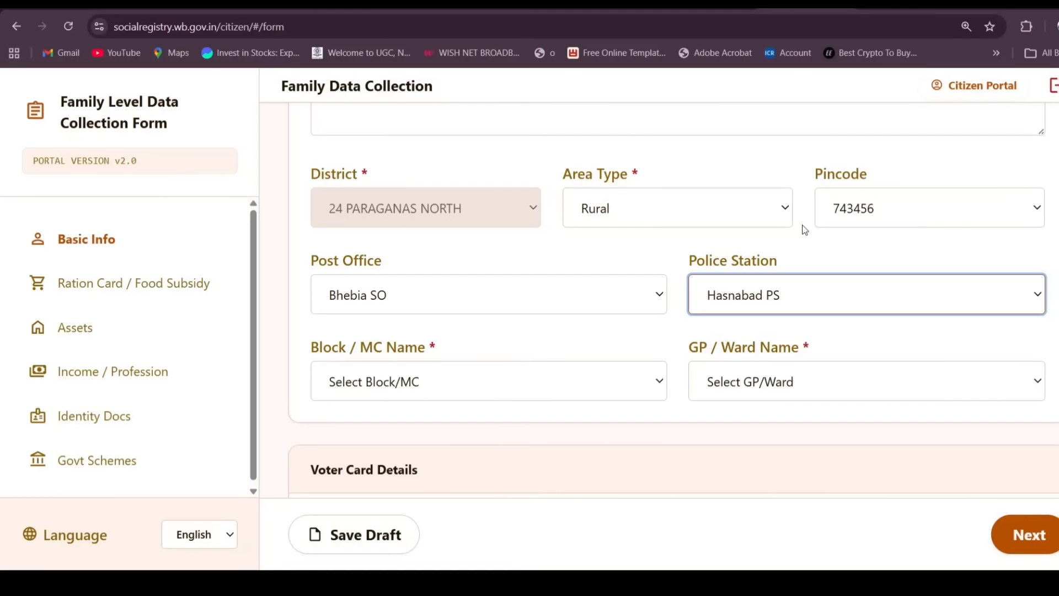
left_click(614, 141)
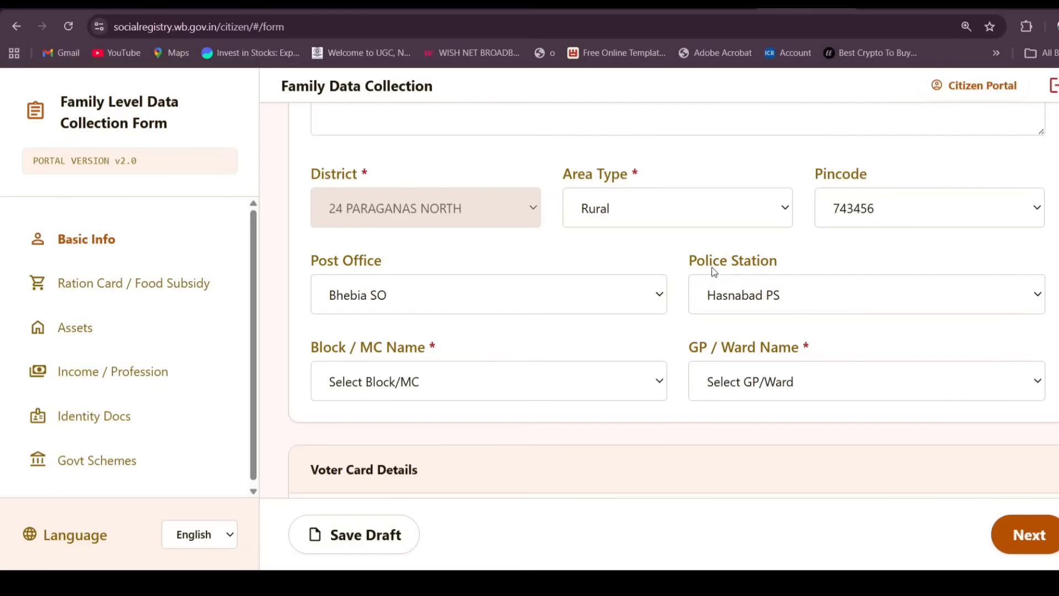
left_click_drag(697, 260, 774, 260)
left_click(809, 252)
Set the block / MC name of the family's address to HASNABAD
left_click_drag(306, 346, 454, 356)
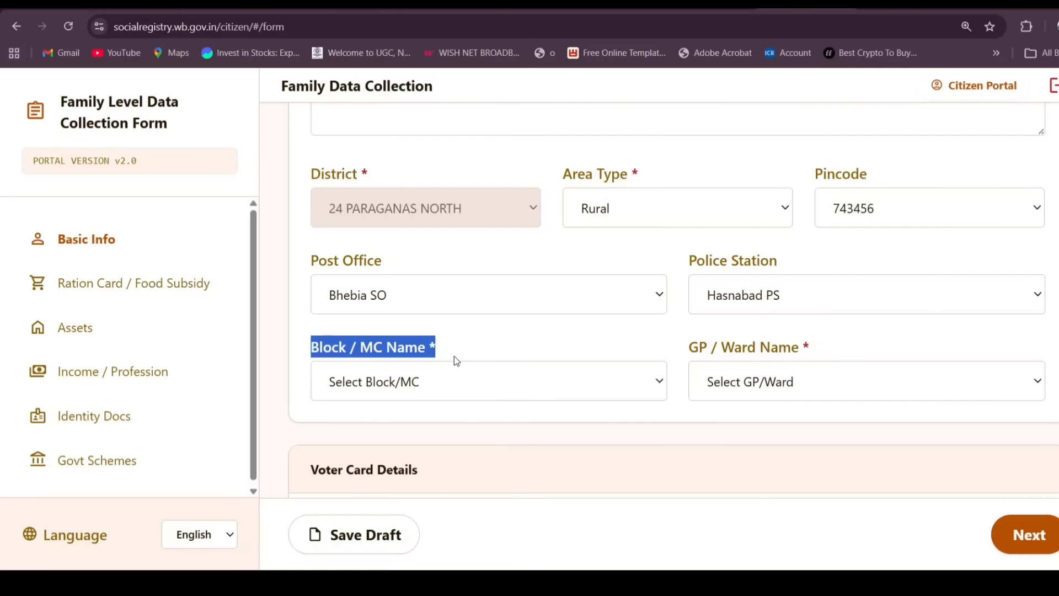
left_click(491, 350)
left_click(455, 386)
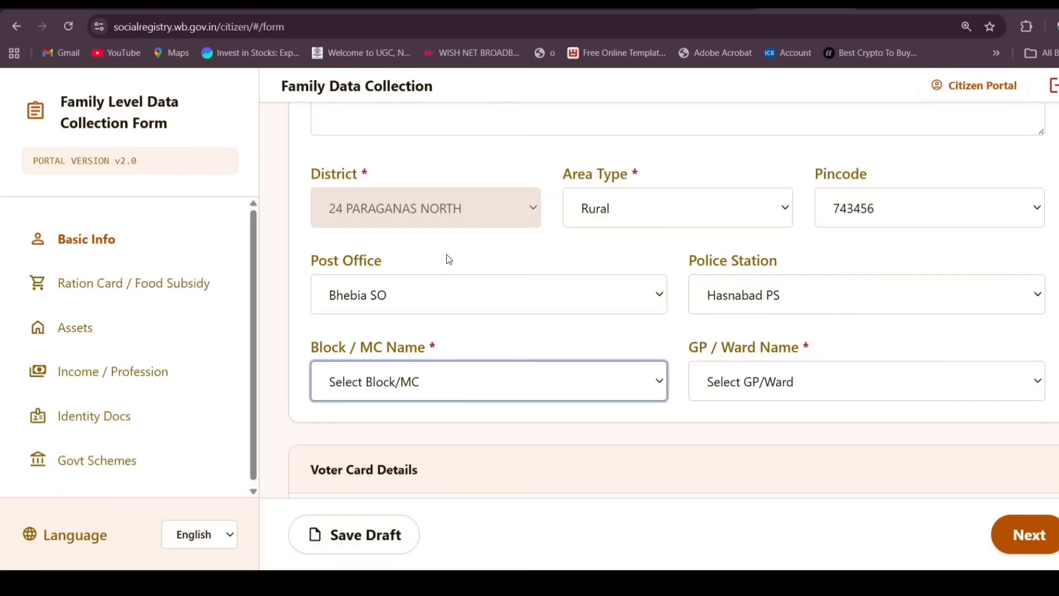
left_click(484, 451)
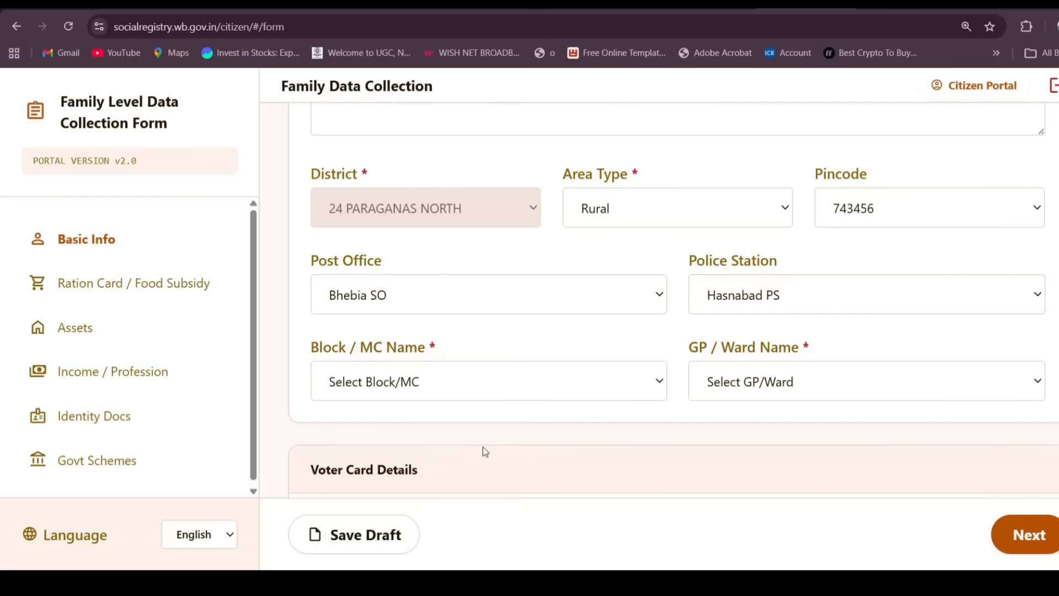
left_click(441, 382)
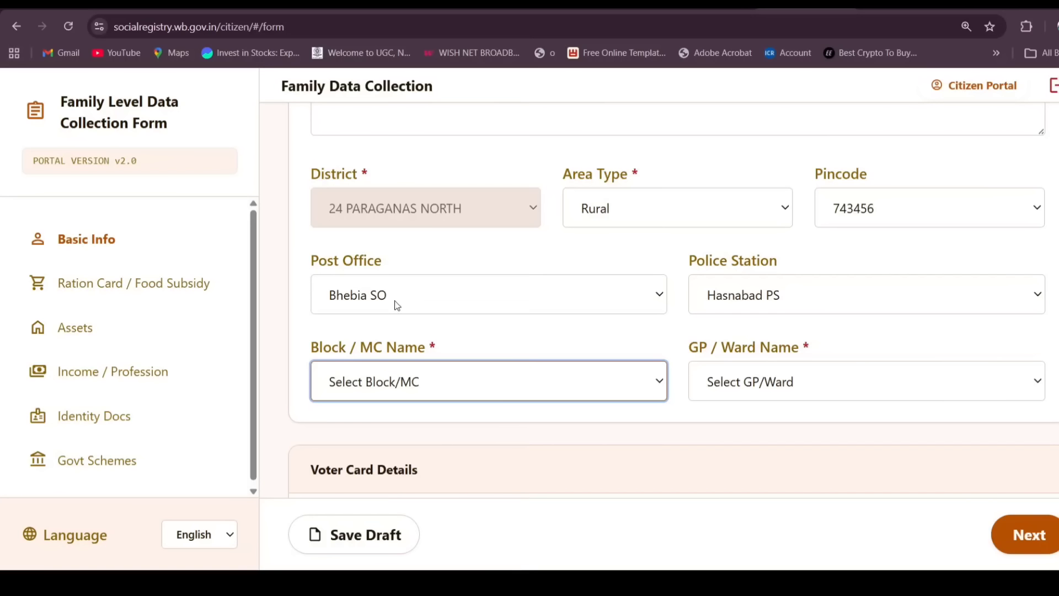
left_click(397, 348)
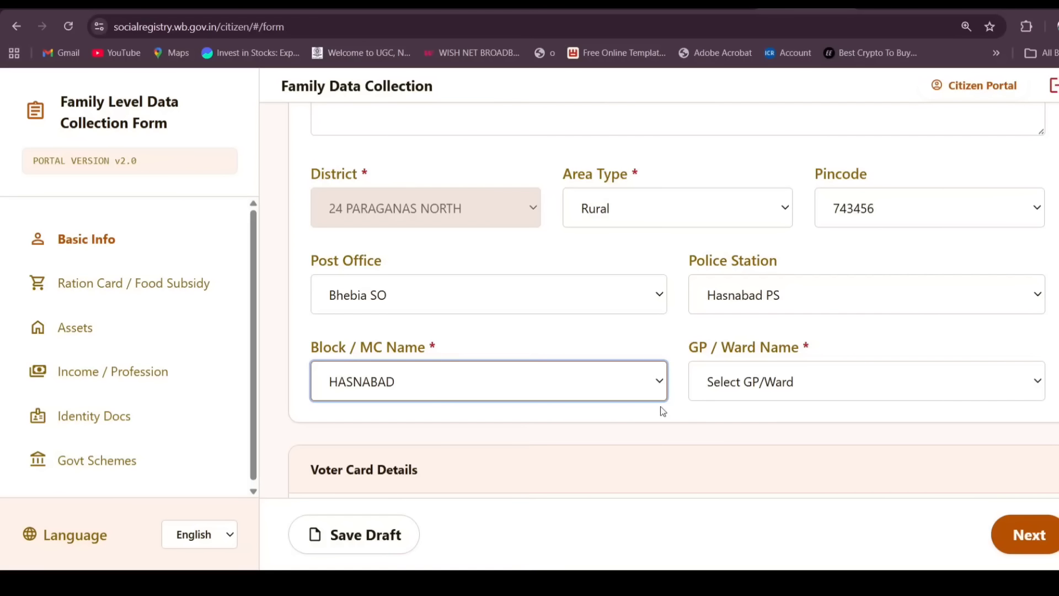
Set the GP / ward name of the family's address to BHEBIA
left_click_drag(674, 335, 820, 358)
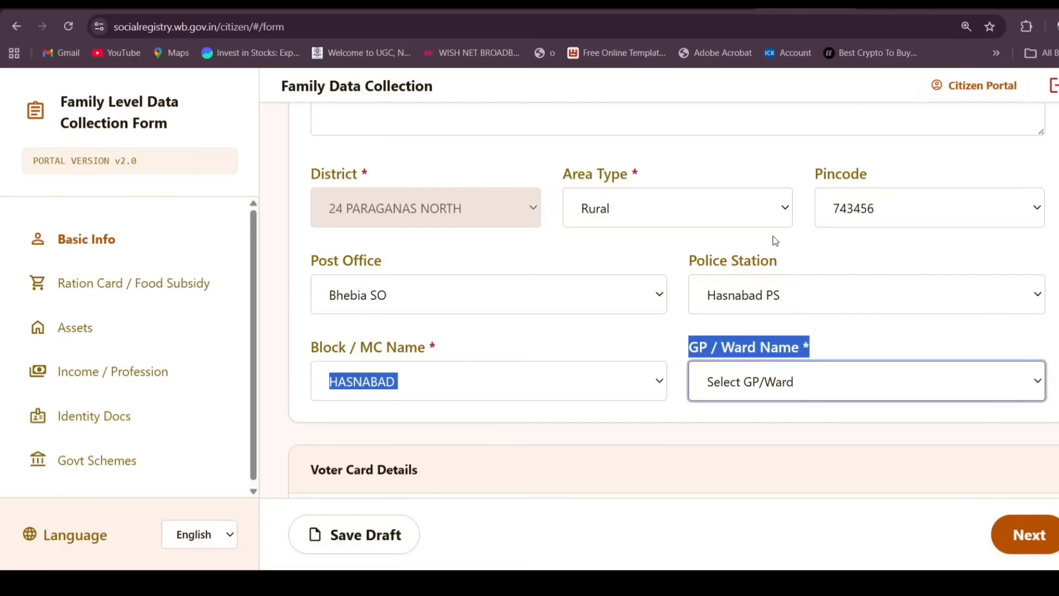
left_click(636, 246)
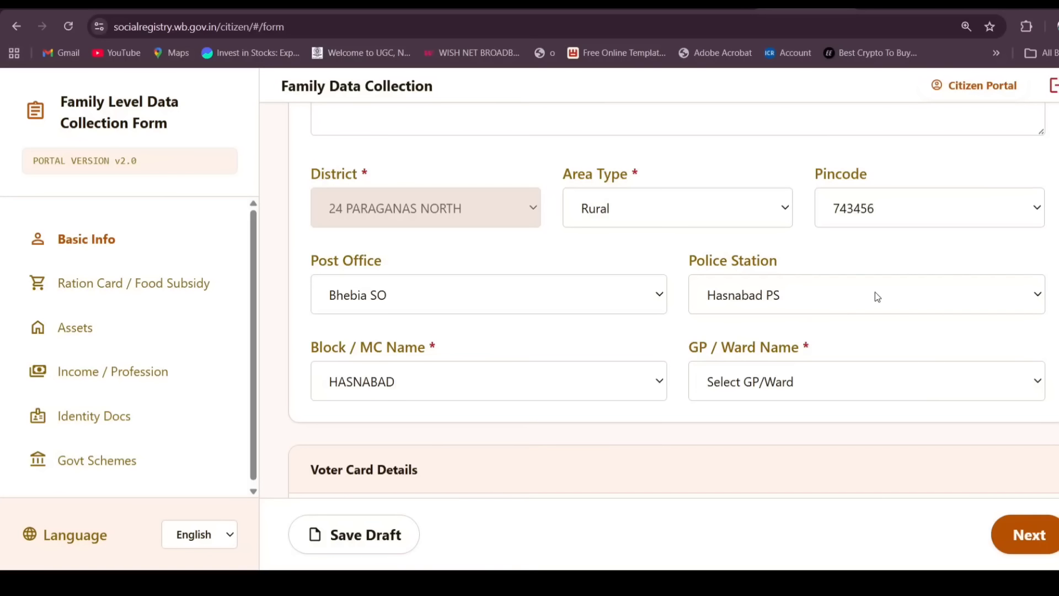
left_click(746, 379)
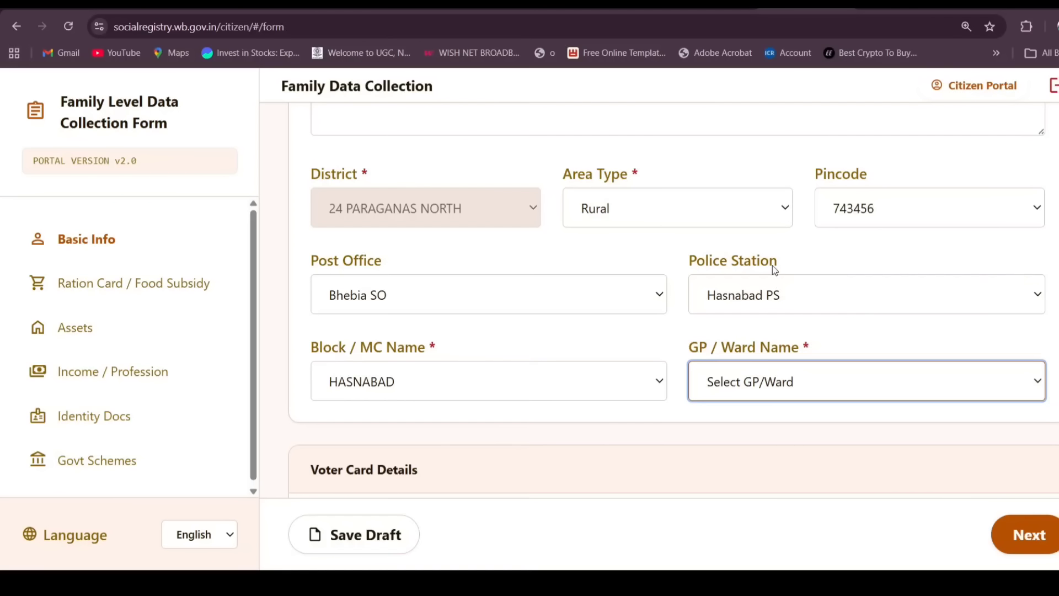
left_click(745, 254)
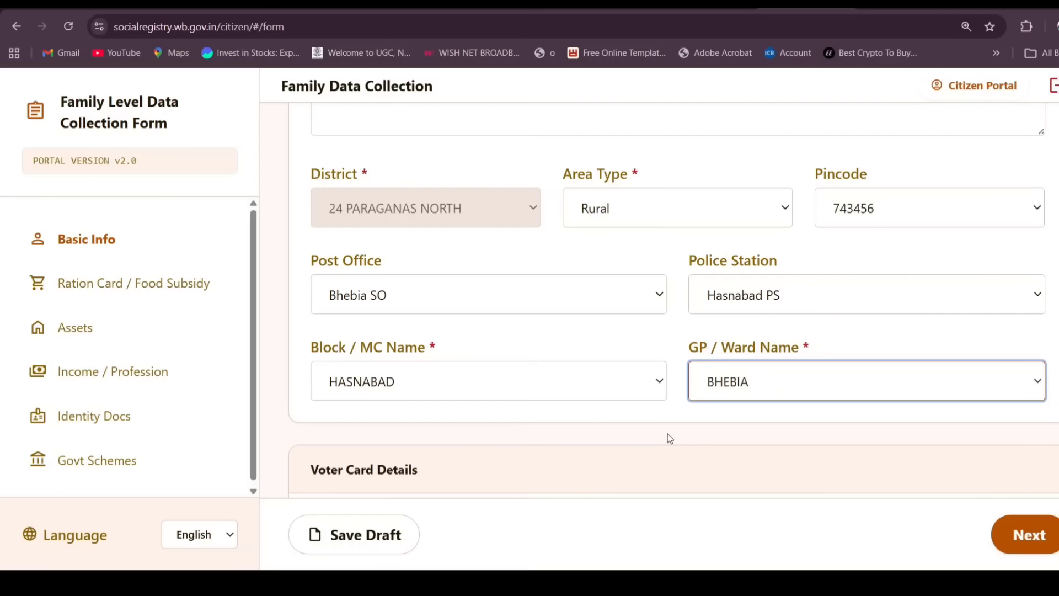
Review the EPIC number, assembly constituency and part number fields in the voter card details
scroll(667, 434, "down", 2)
left_click_drag(309, 393, 400, 398)
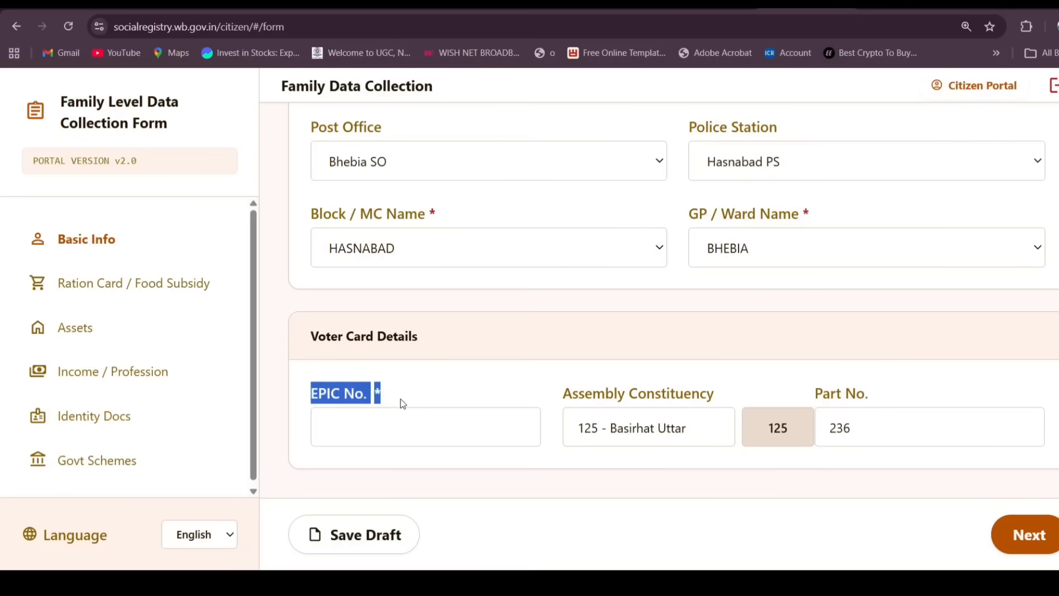
left_click(411, 423)
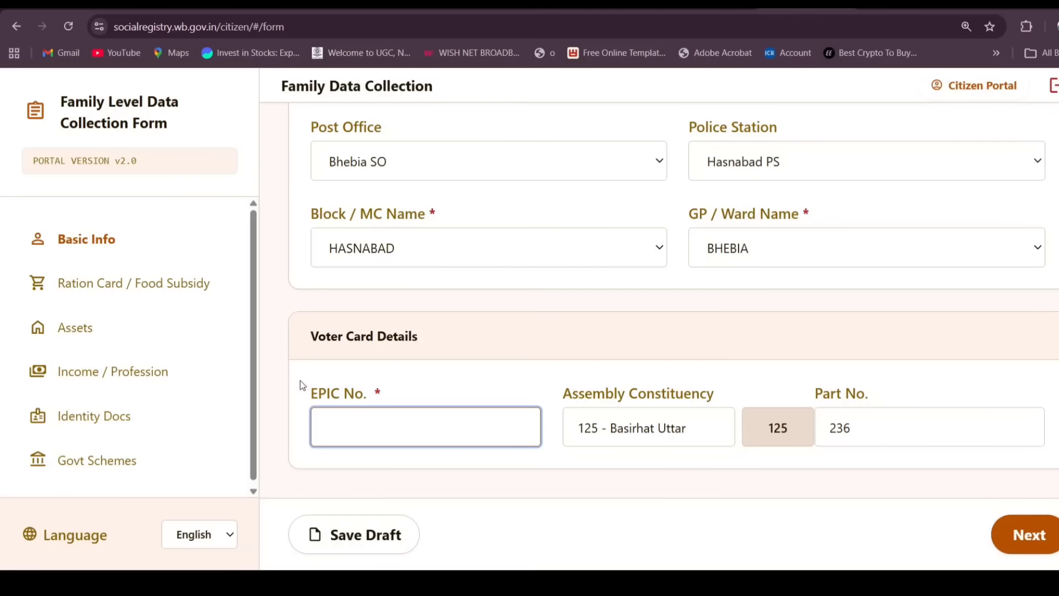
left_click_drag(301, 379, 416, 436)
left_click(420, 438)
left_click_drag(565, 393, 670, 463)
left_click(712, 432)
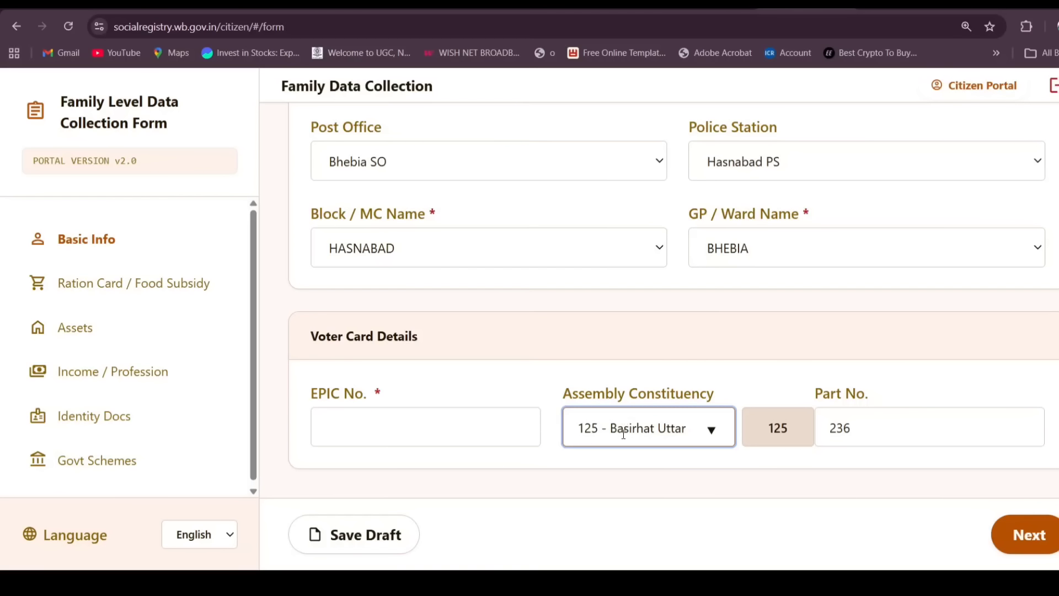
left_click(829, 462)
left_click_drag(808, 388, 896, 402)
left_click_drag(871, 440, 869, 404)
left_click_drag(876, 441, 830, 454)
left_click(825, 468)
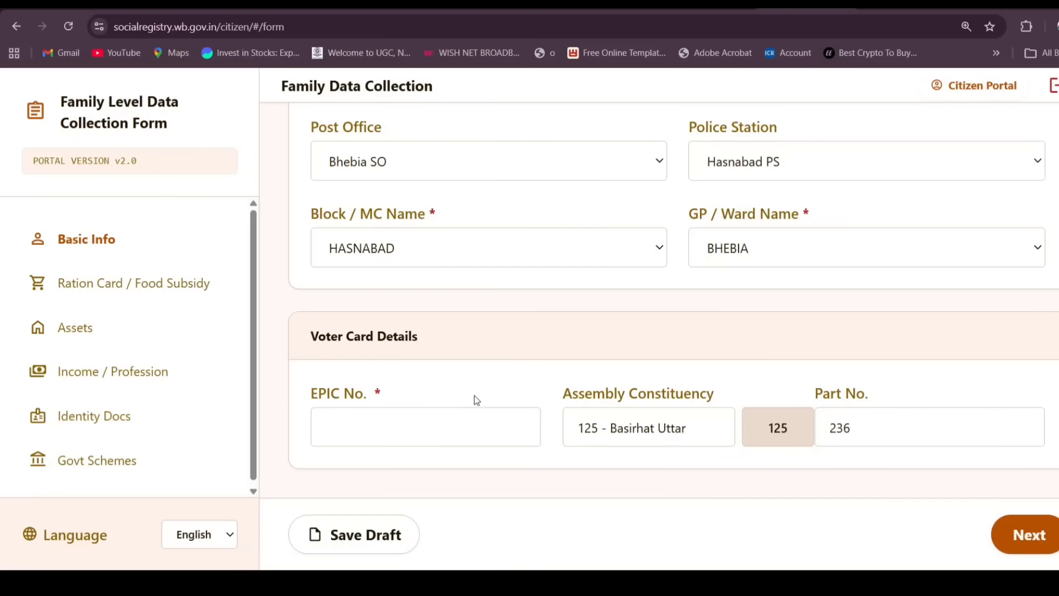
Check the EPIC number entry and its attached voter ID document in the voter card details
left_click(436, 425)
left_click(465, 359)
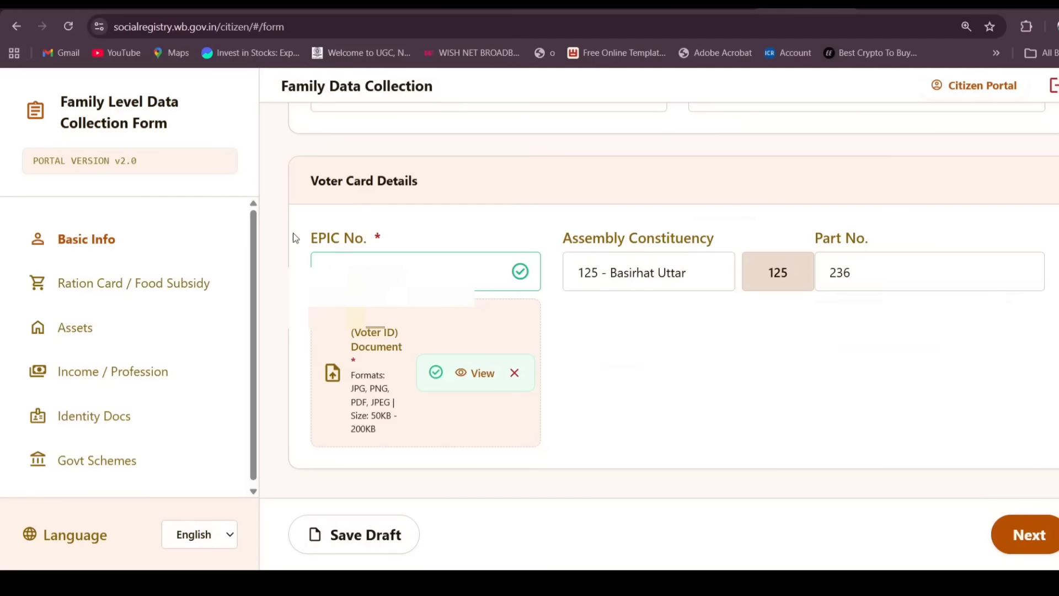
left_click_drag(330, 238, 414, 246)
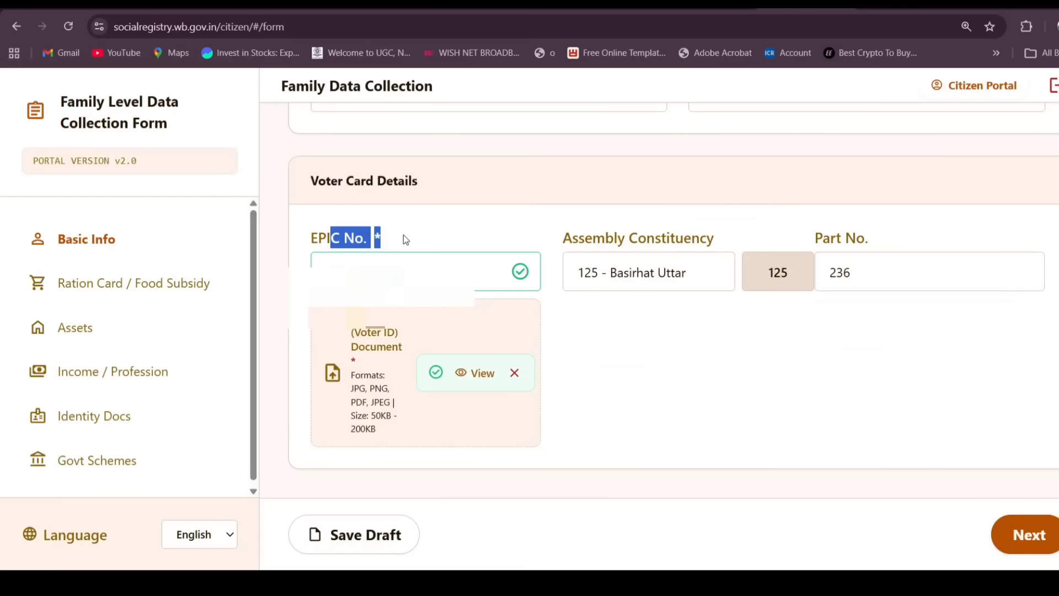
left_click_drag(300, 231, 440, 244)
left_click_drag(406, 267, 315, 256)
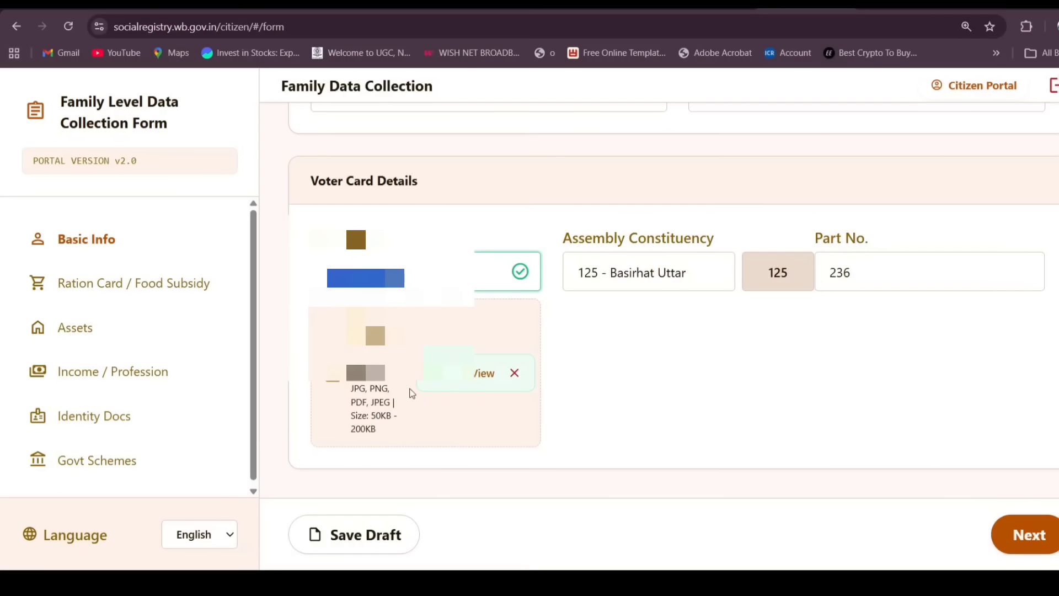
Remove the uploaded EPIC (Voter ID) document and check the accepted formats and file size for a new upload
left_click(514, 373)
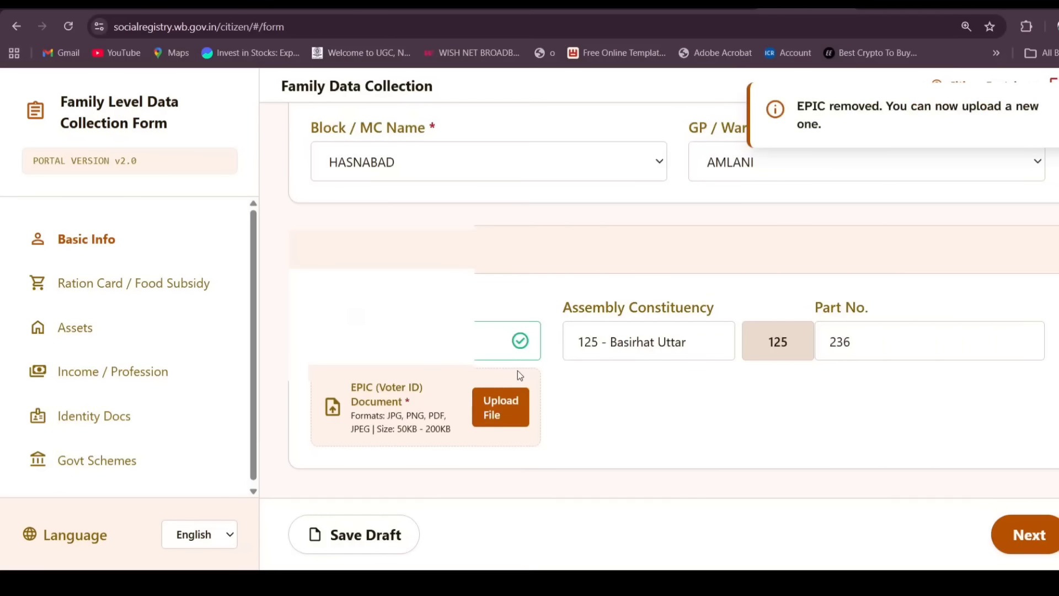
left_click_drag(350, 383, 461, 425)
left_click(458, 441)
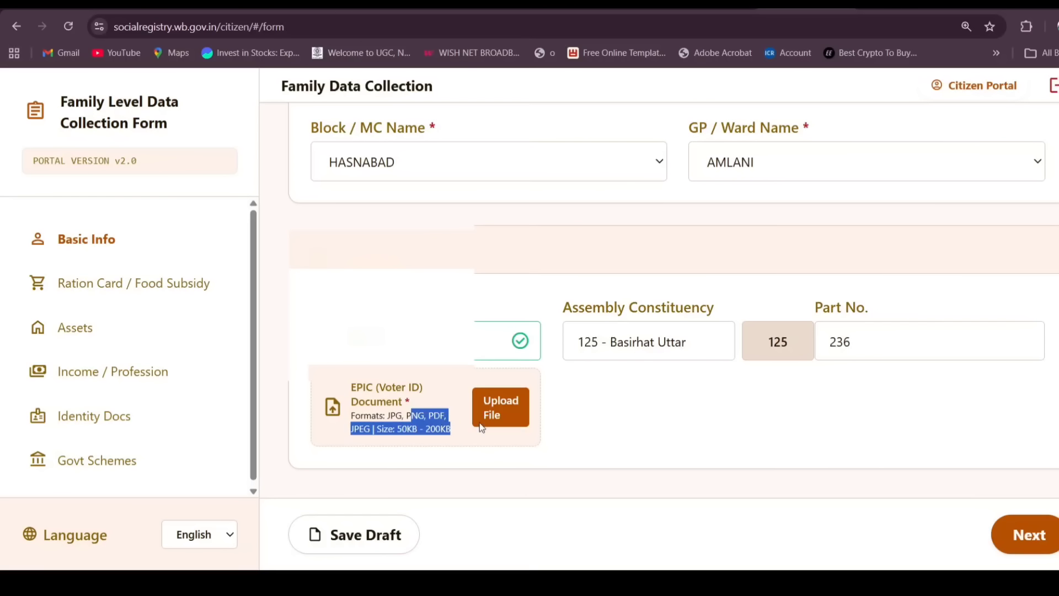
left_click(595, 420)
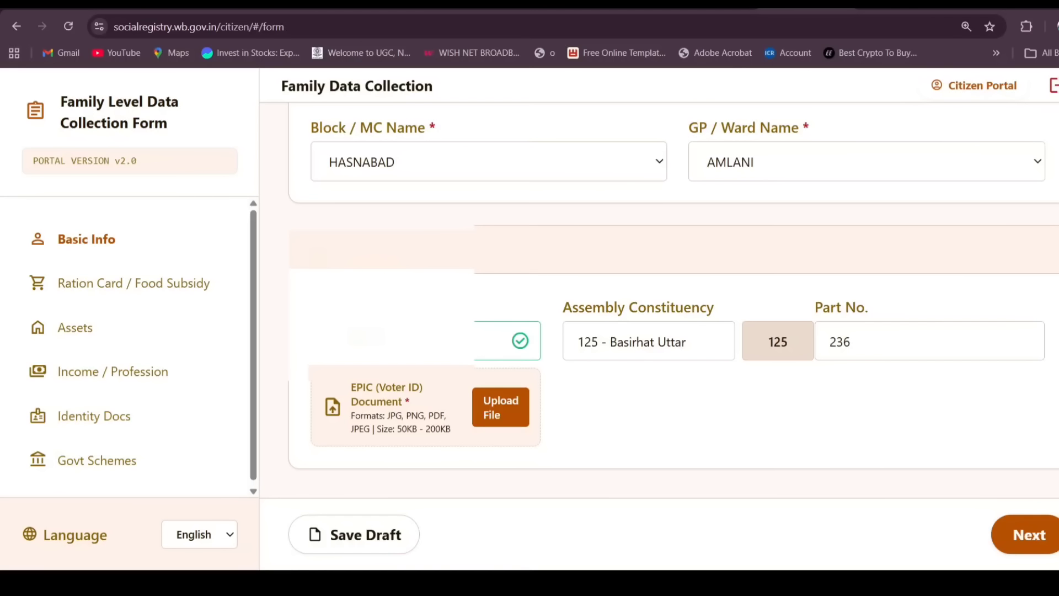
Go to the Ration Card / Food Subsidy section and review the digital ration card question
scroll(596, 386, "up", 10)
left_click_drag(531, 194, 818, 241)
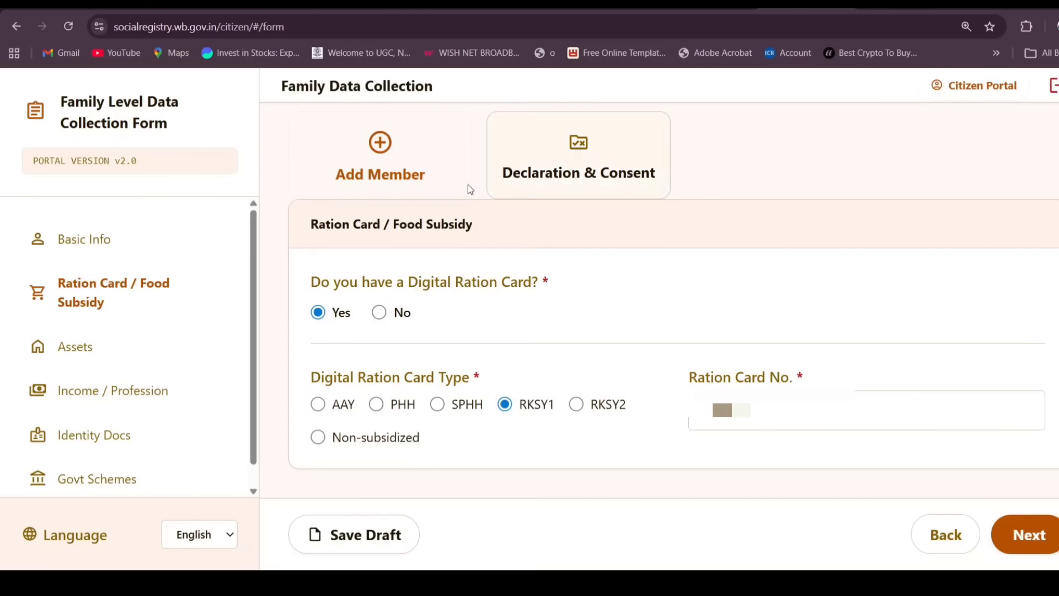
left_click_drag(302, 276, 610, 321)
left_click(610, 322)
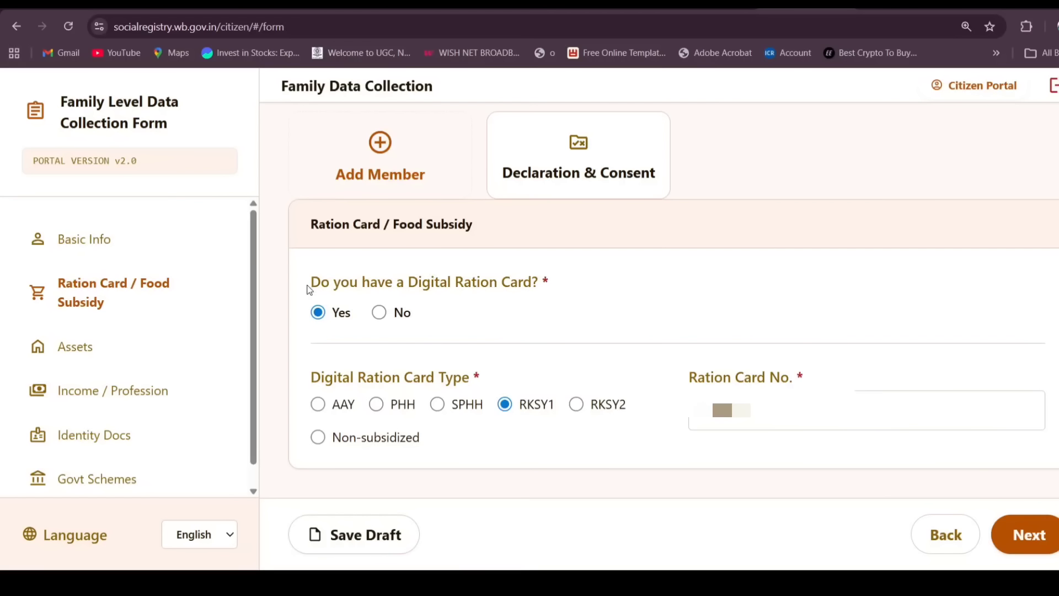
left_click_drag(308, 289, 513, 315)
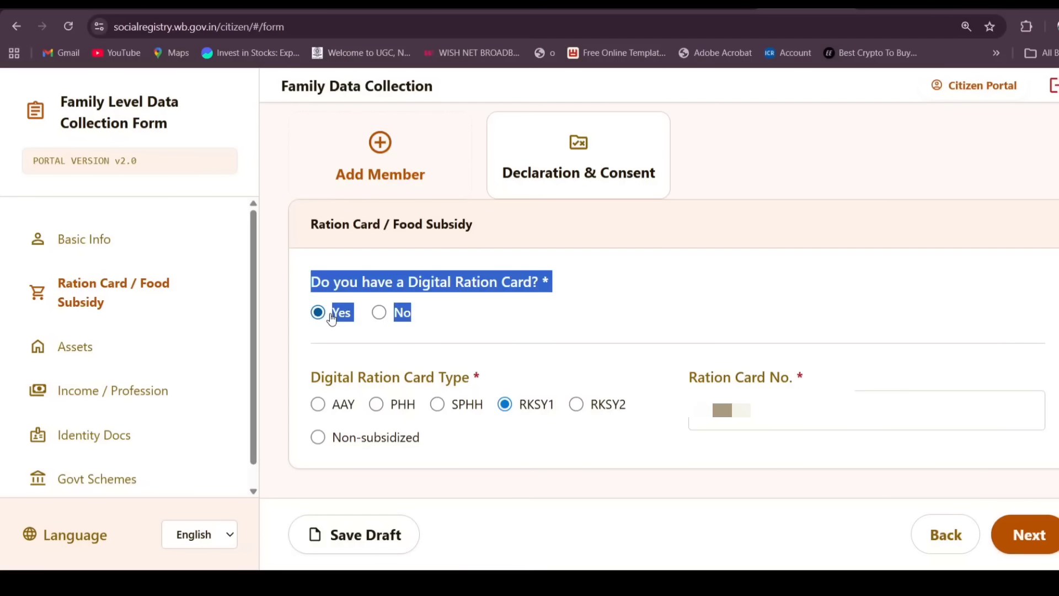
Switch the digital ration card answer to No and return it to Yes
left_click(379, 313)
left_click(640, 377)
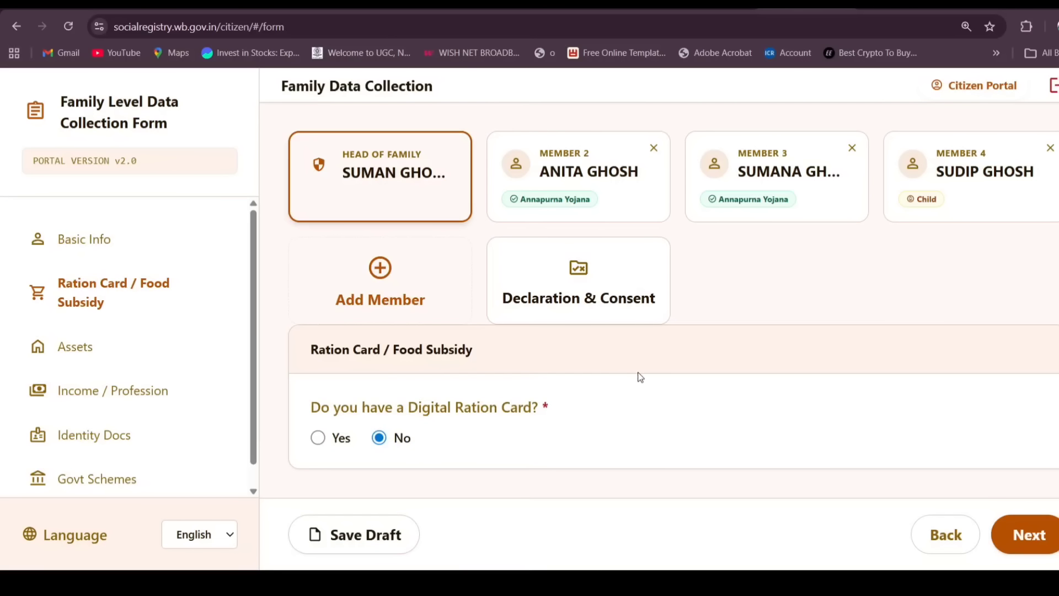
left_click(318, 438)
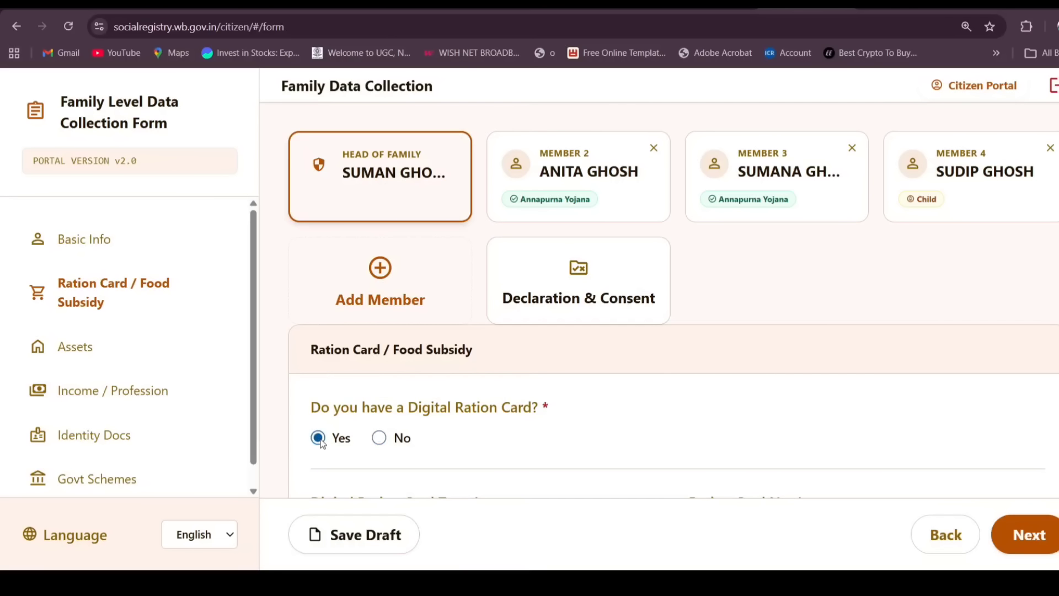
scroll(452, 439, "down", 3)
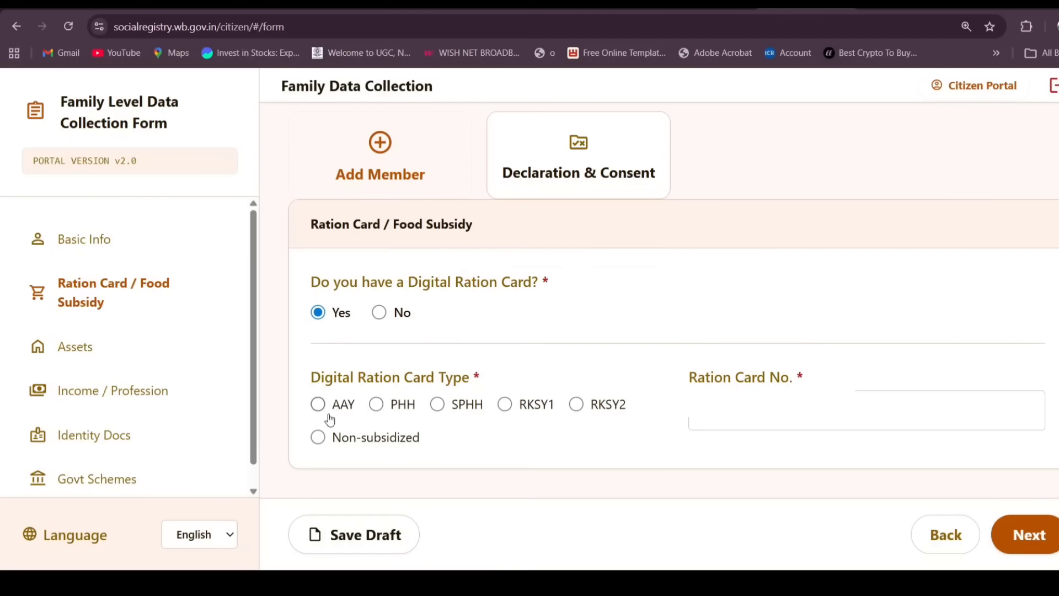
Go through the digital ration card types and try the AAY and Non-subsidized options
left_click_drag(318, 403, 633, 424)
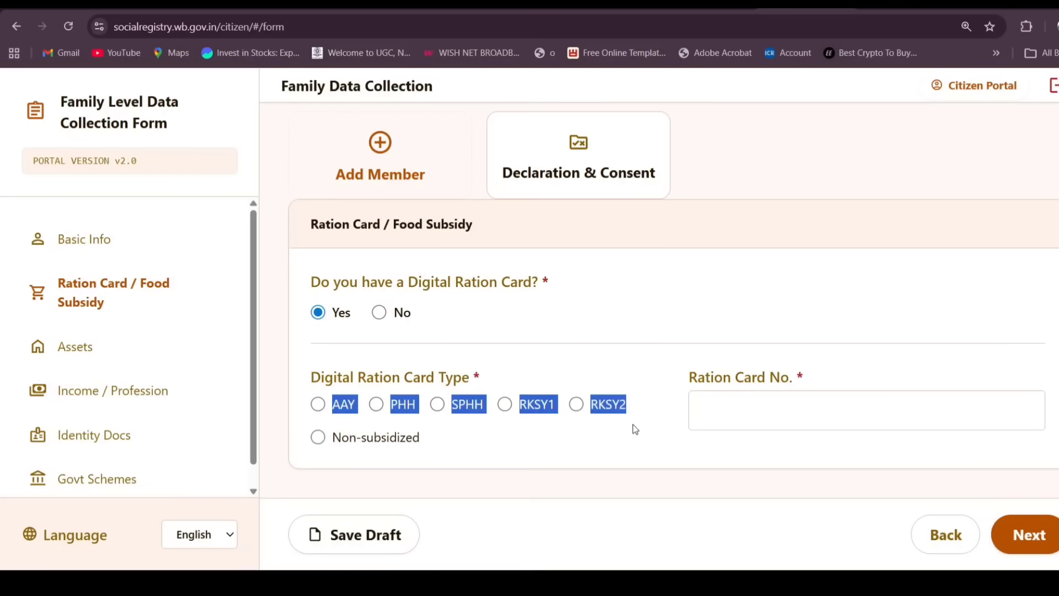
left_click(441, 444)
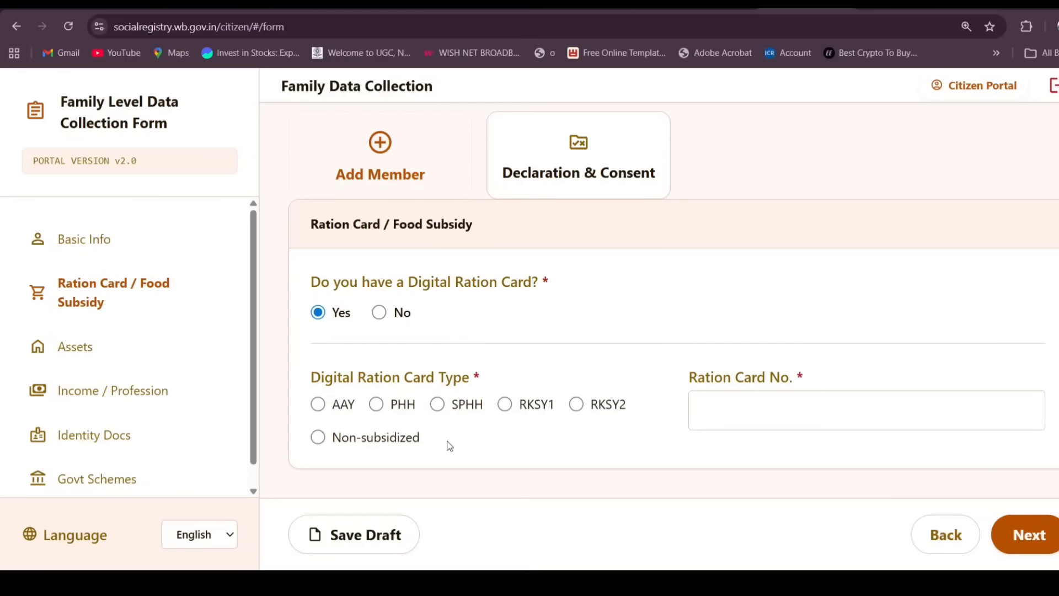
left_click(320, 406)
left_click(318, 437)
left_click_drag(441, 445, 326, 441)
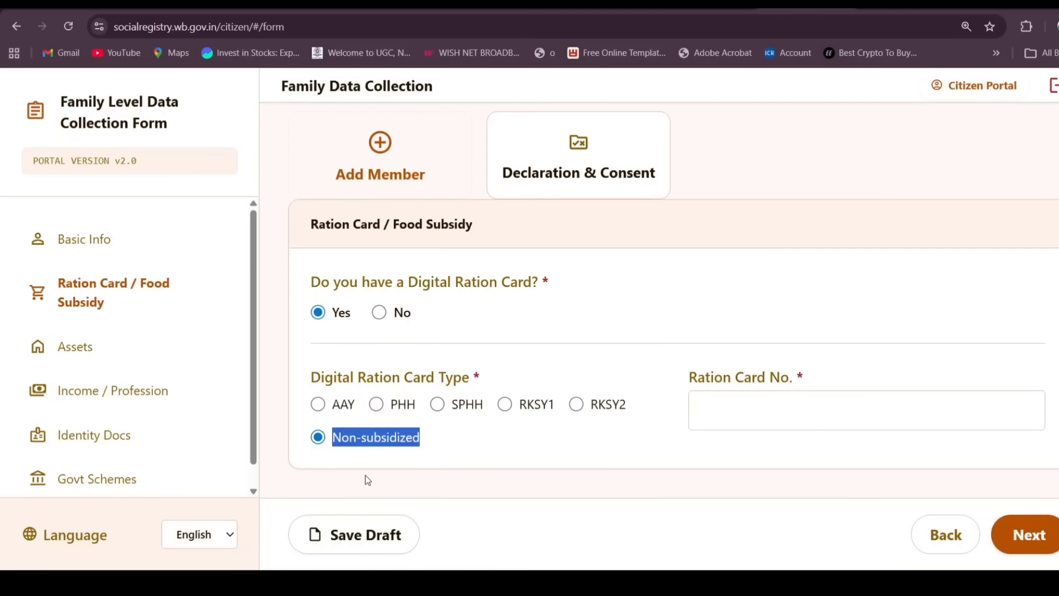
left_click(408, 462)
left_click_drag(429, 448, 324, 442)
left_click(378, 448)
left_click_drag(420, 440, 319, 441)
Set the digital ration card type to RKSY1 and check the ration card number field
left_click(504, 404)
left_click(483, 421)
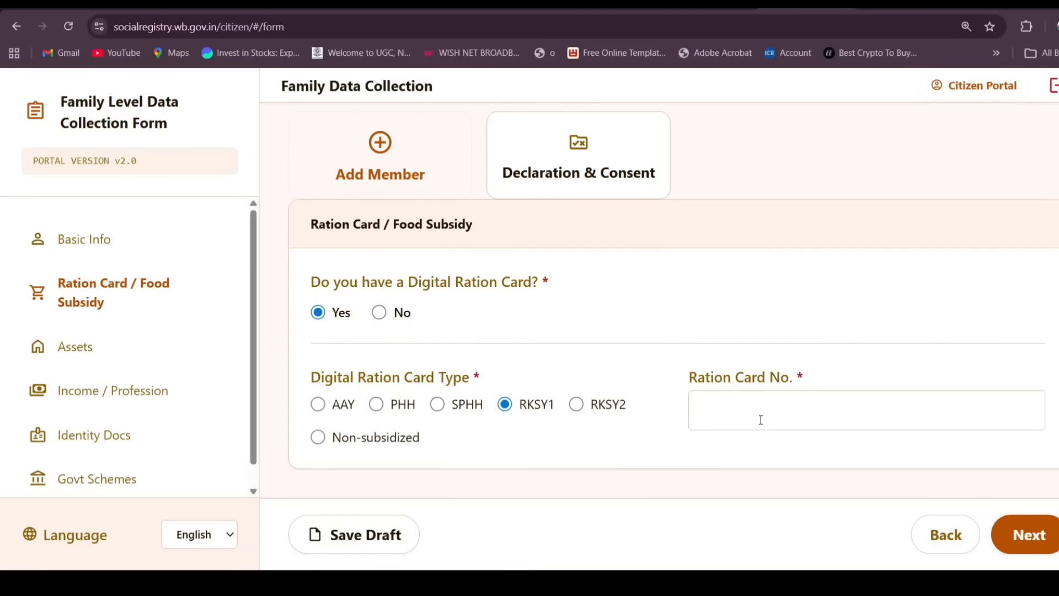
left_click_drag(685, 366, 815, 381)
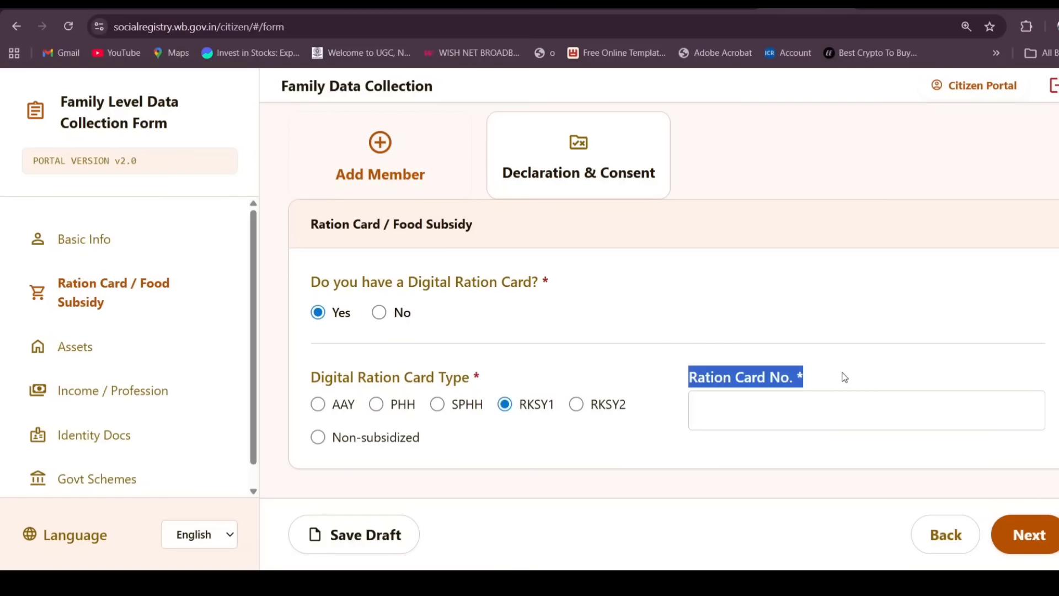
left_click(769, 465)
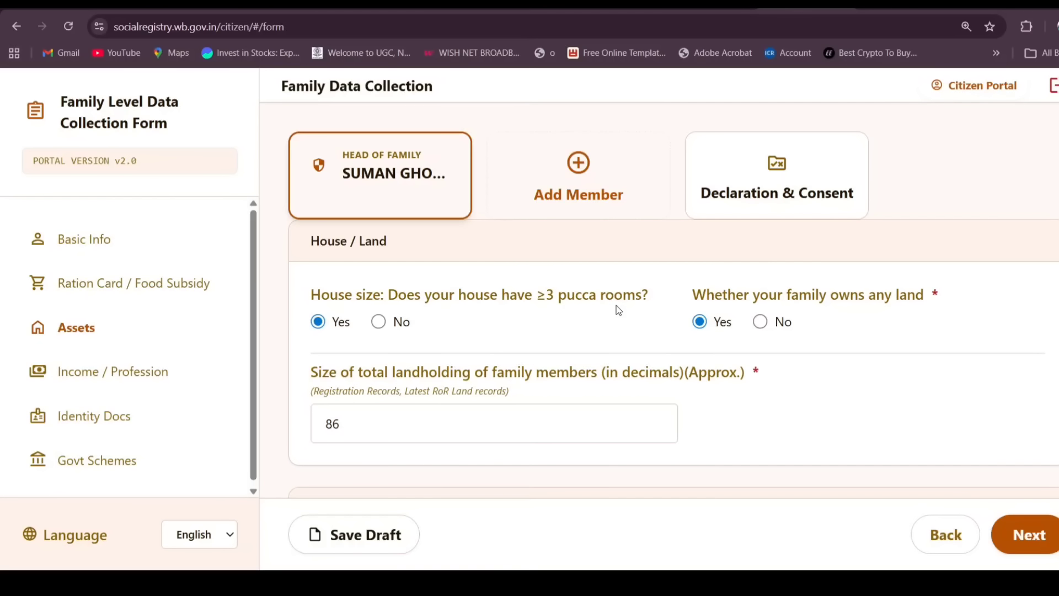
Examine the Assets section's House / Land question on whether the house has three or more pucca rooms
left_click(155, 303)
left_click(119, 352)
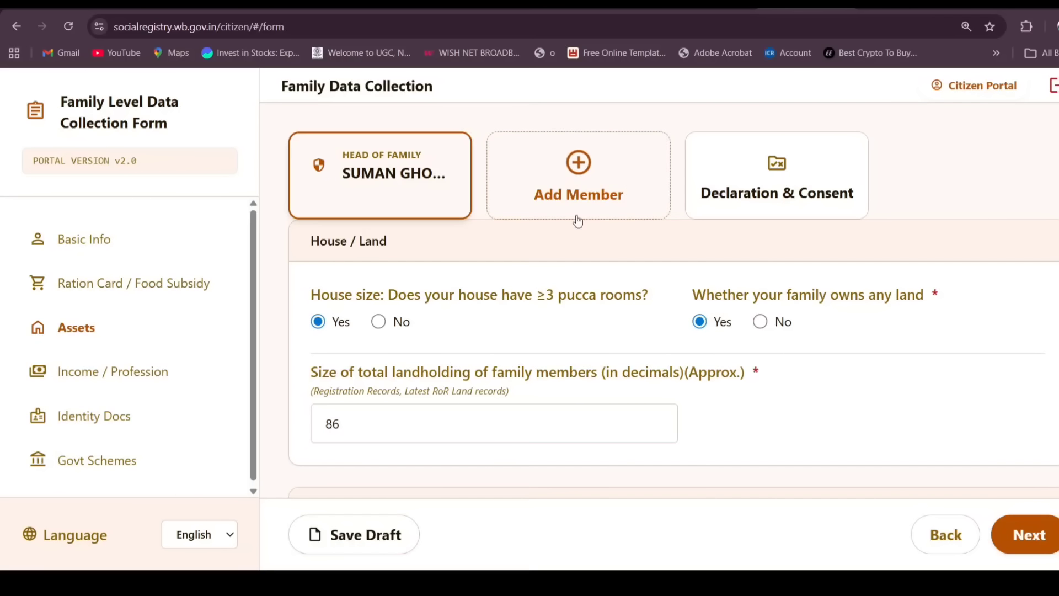
left_click_drag(303, 295, 594, 314)
left_click(606, 319)
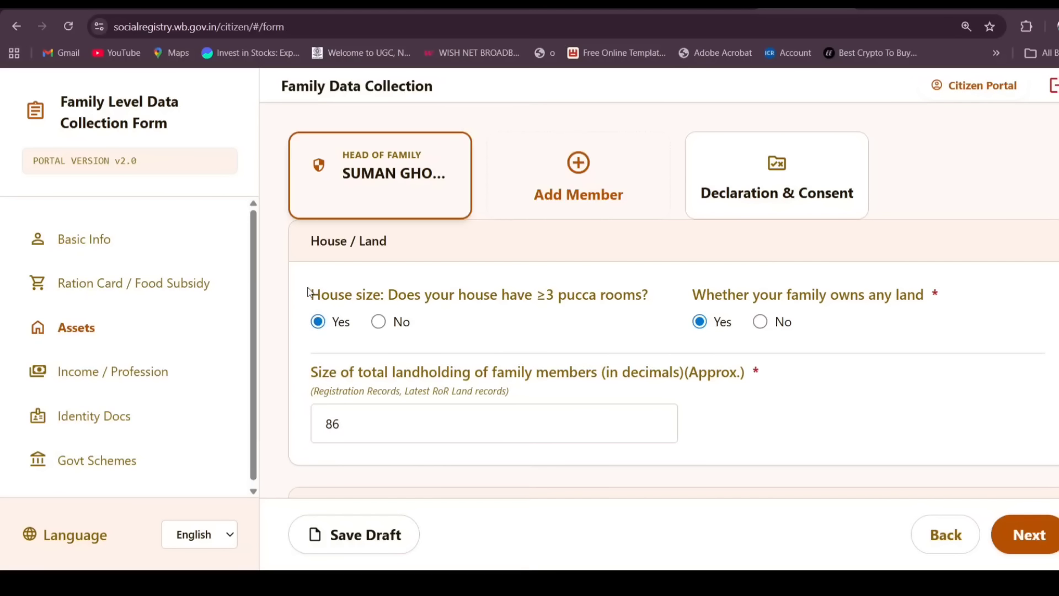
left_click_drag(307, 292, 428, 316)
left_click(599, 314)
left_click_drag(661, 297, 308, 286)
left_click(447, 333)
Switch the pucca rooms answer to No and return it to Yes
left_click(379, 323)
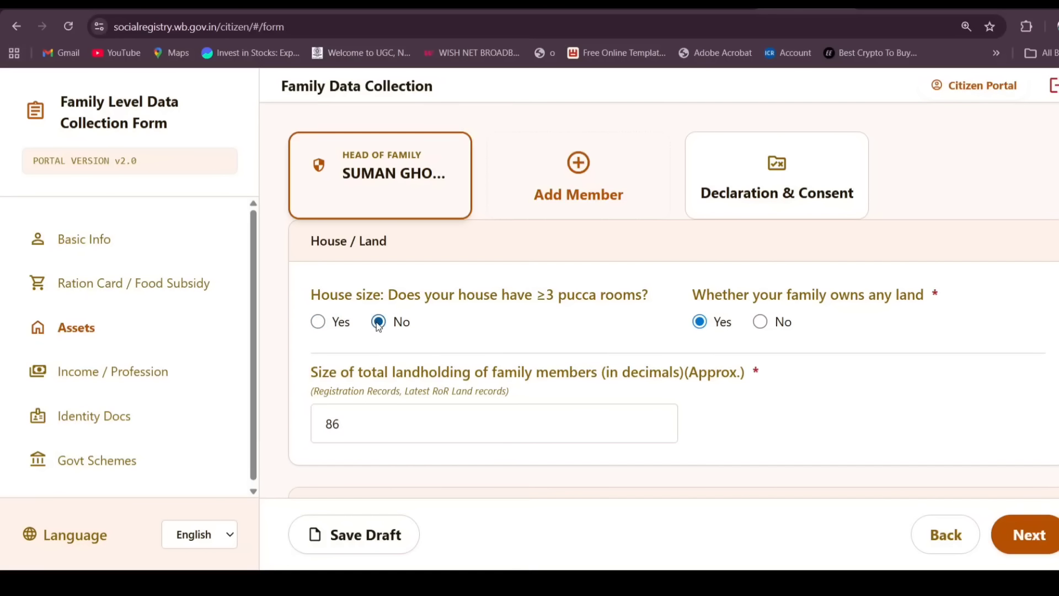
left_click(317, 320)
left_click_drag(336, 298, 558, 329)
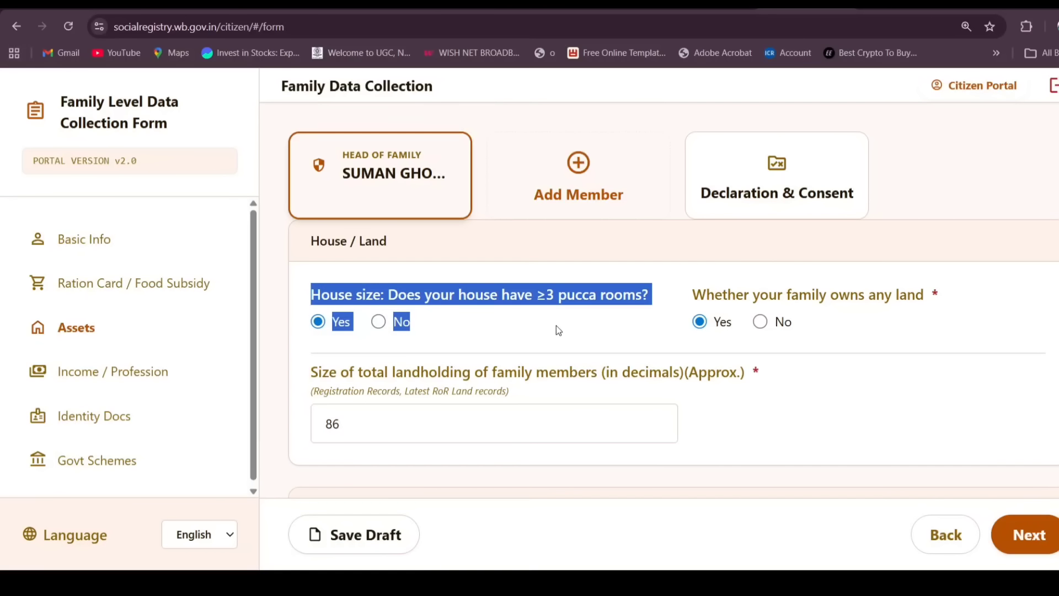
left_click_drag(653, 312, 659, 299)
left_click(658, 299)
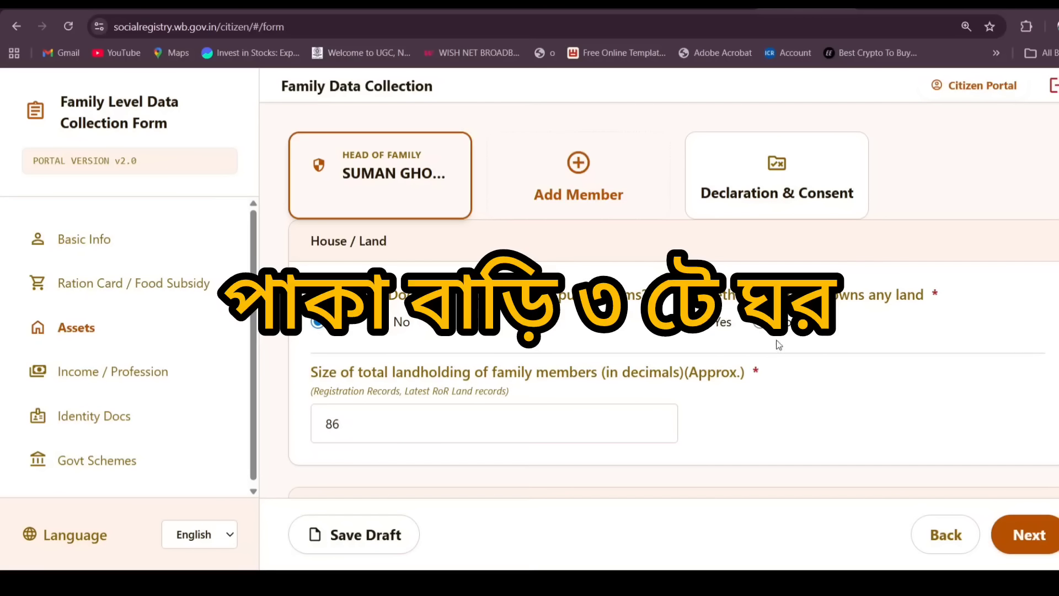
Review the land ownership question, switch its answer to No and return it to Yes
left_click_drag(693, 298, 778, 298)
left_click(928, 310)
left_click(849, 317)
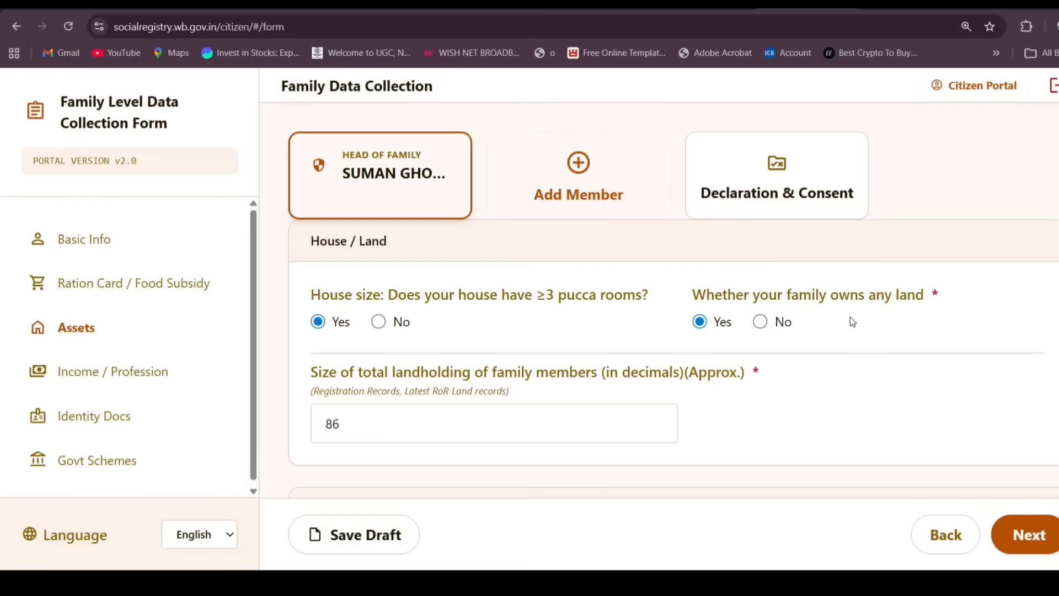
left_click(761, 325)
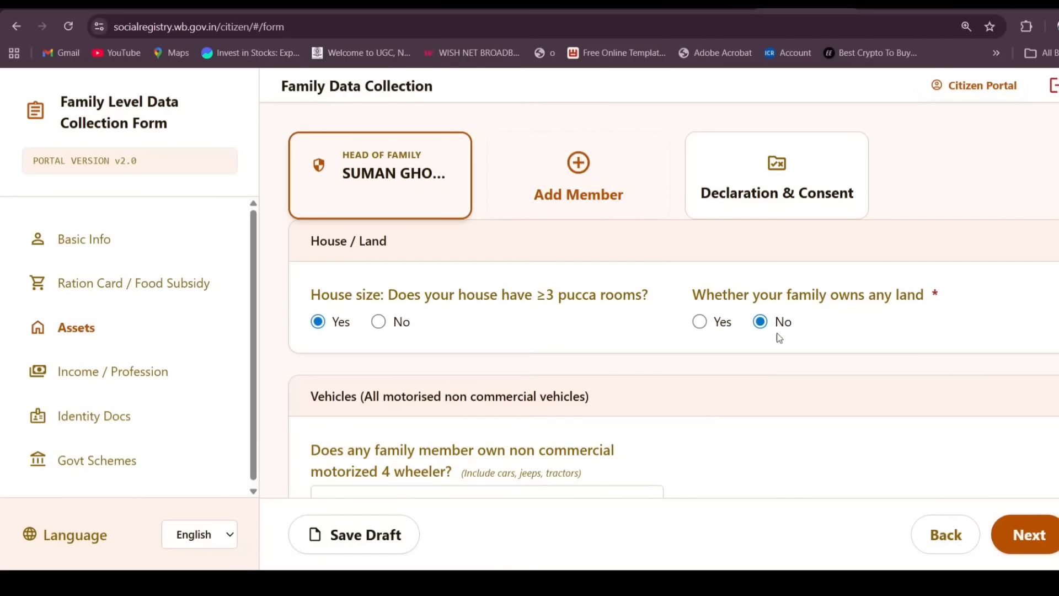
left_click(699, 322)
Set the family's total landholding size to 10 decimals
left_click(448, 425)
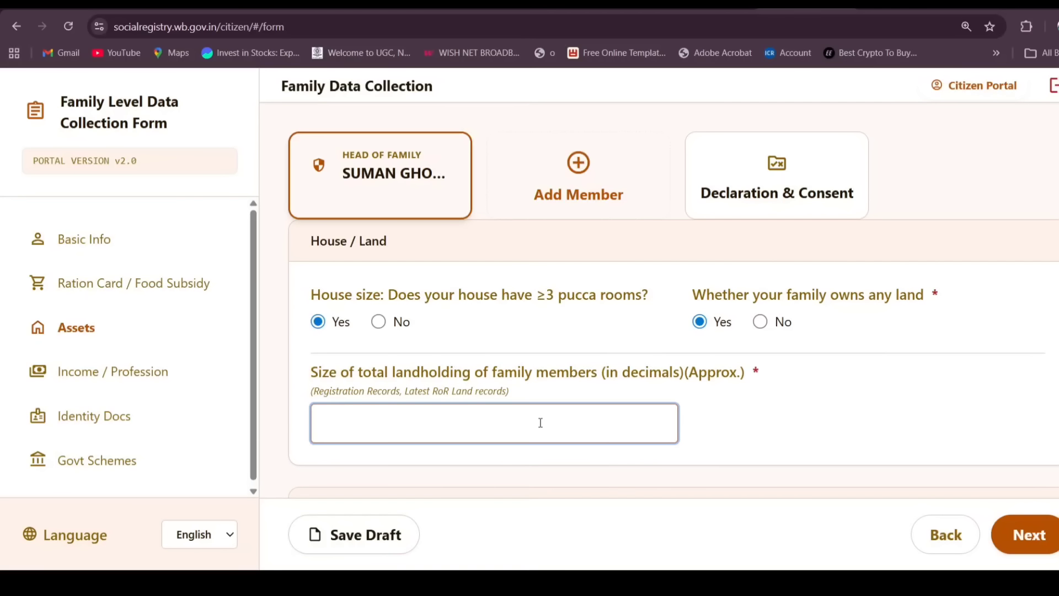
type("10")
left_click(718, 431)
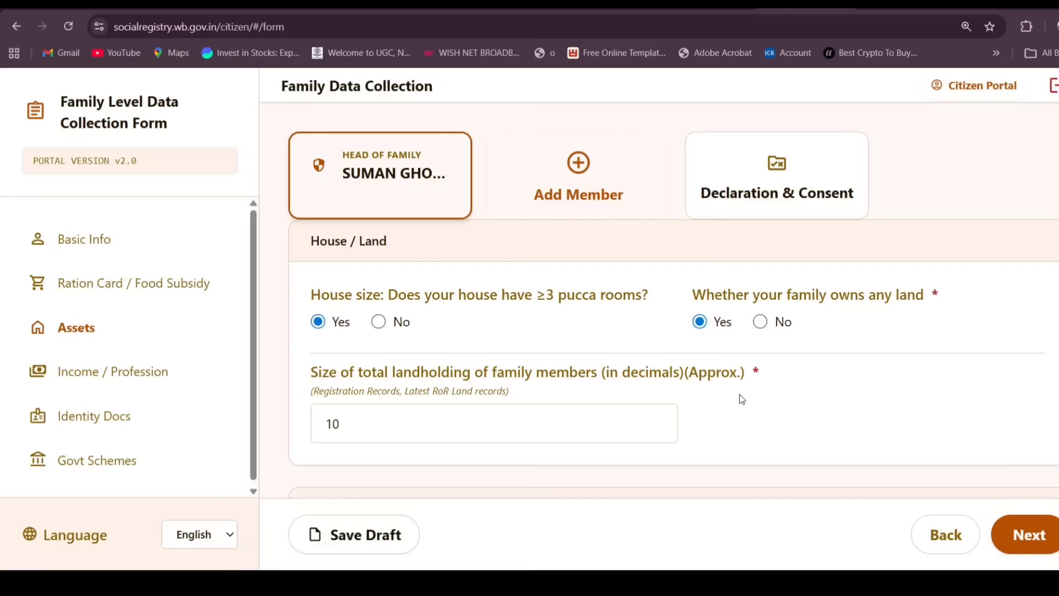
Review the Vehicles heading and the question on owning a non commercial motorized 4 wheeler
scroll(753, 399, "down", 1)
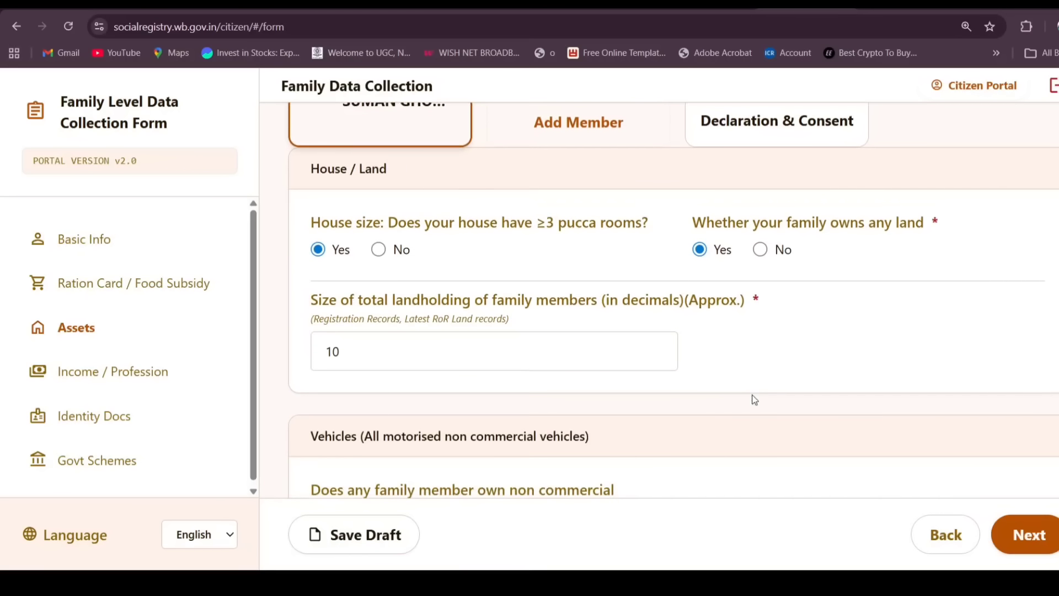
scroll(753, 399, "down", 4)
scroll(638, 343, "up", 2)
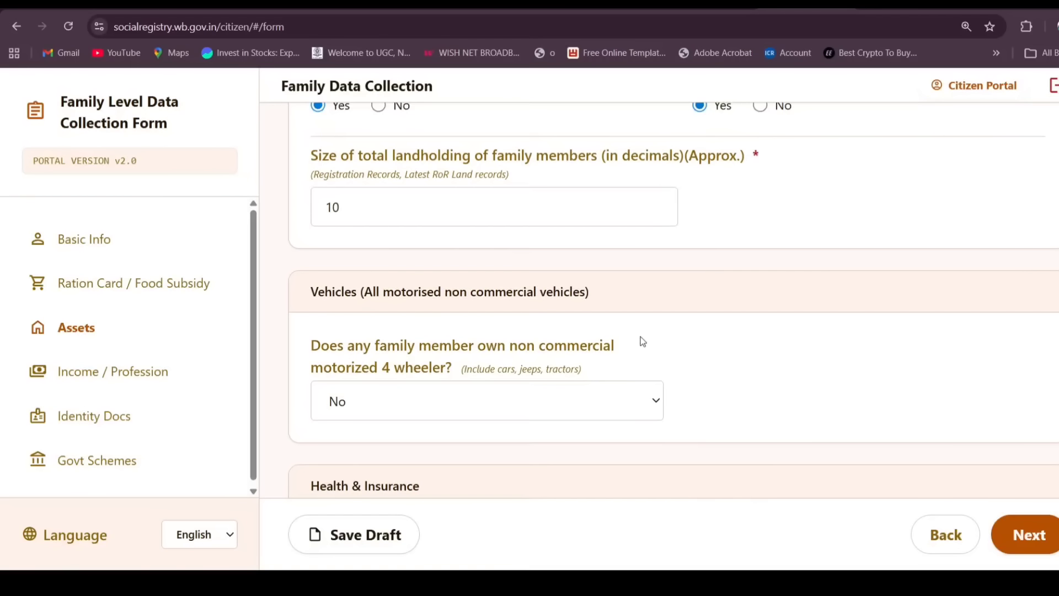
left_click_drag(310, 288, 671, 316)
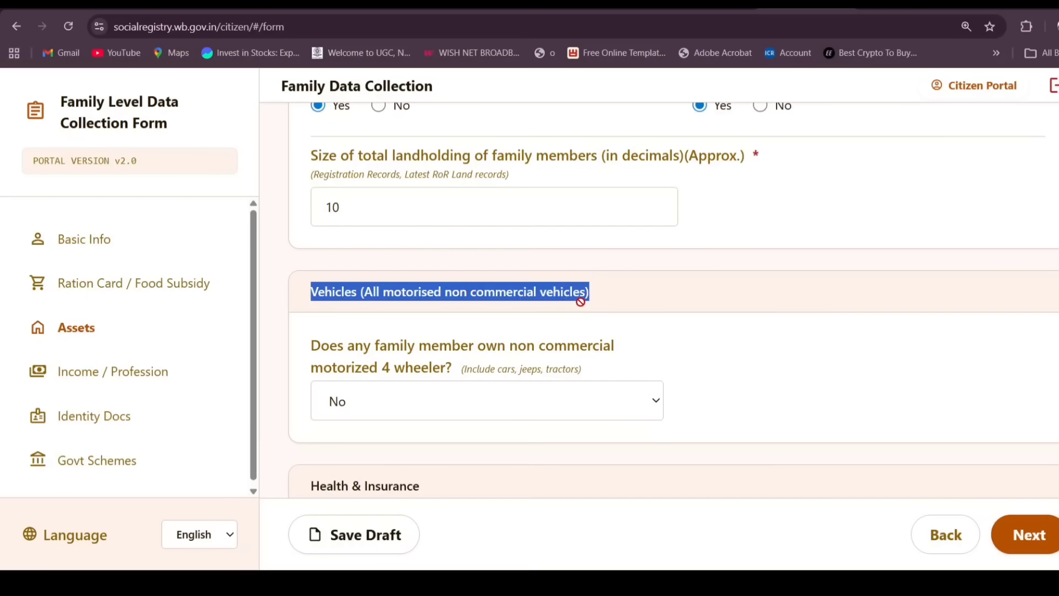
scroll(634, 311, "down", 1)
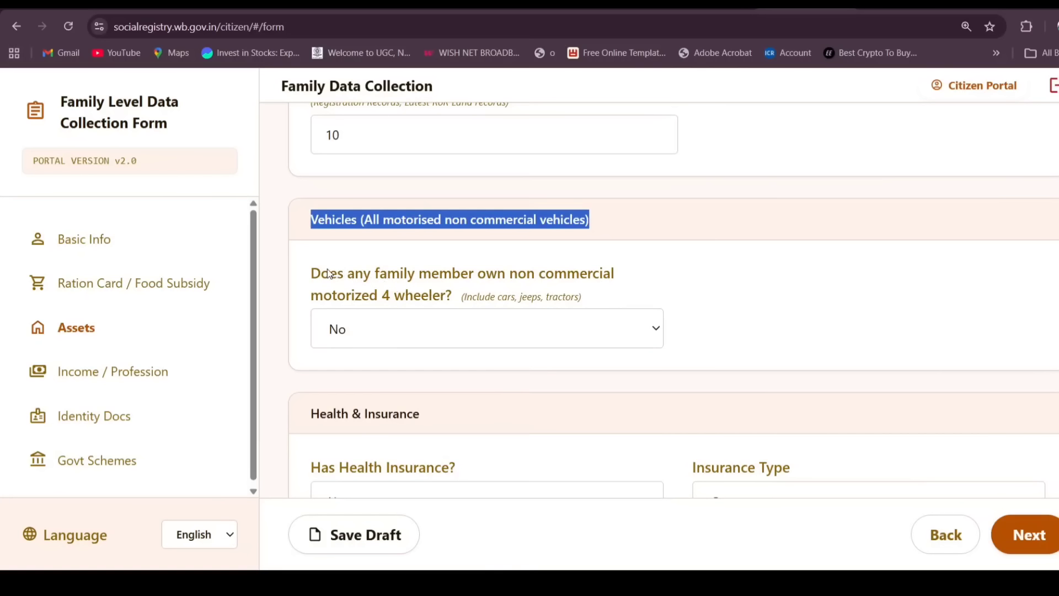
left_click_drag(312, 273, 607, 293)
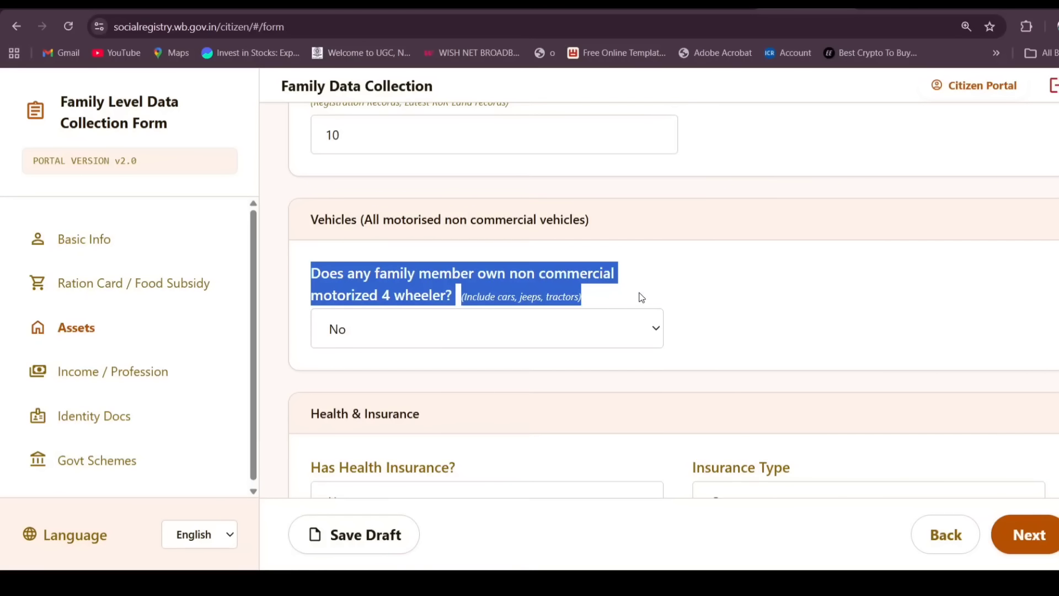
left_click(779, 334)
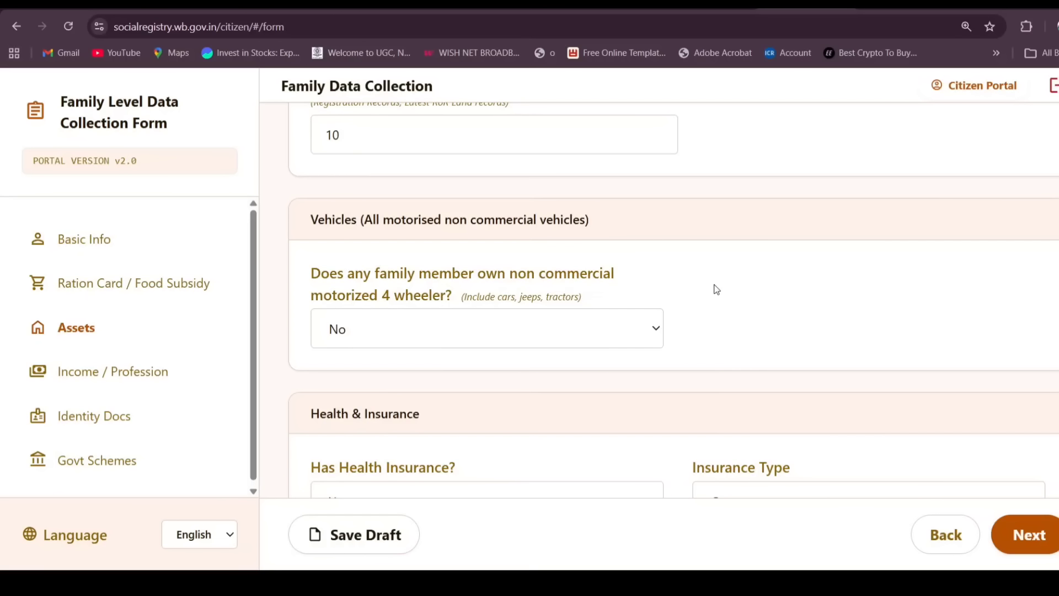
Set the 4 wheeler answer to Yes, check the vehicle count and registration number fields, and return the answer to No
left_click(640, 335)
left_click(430, 376)
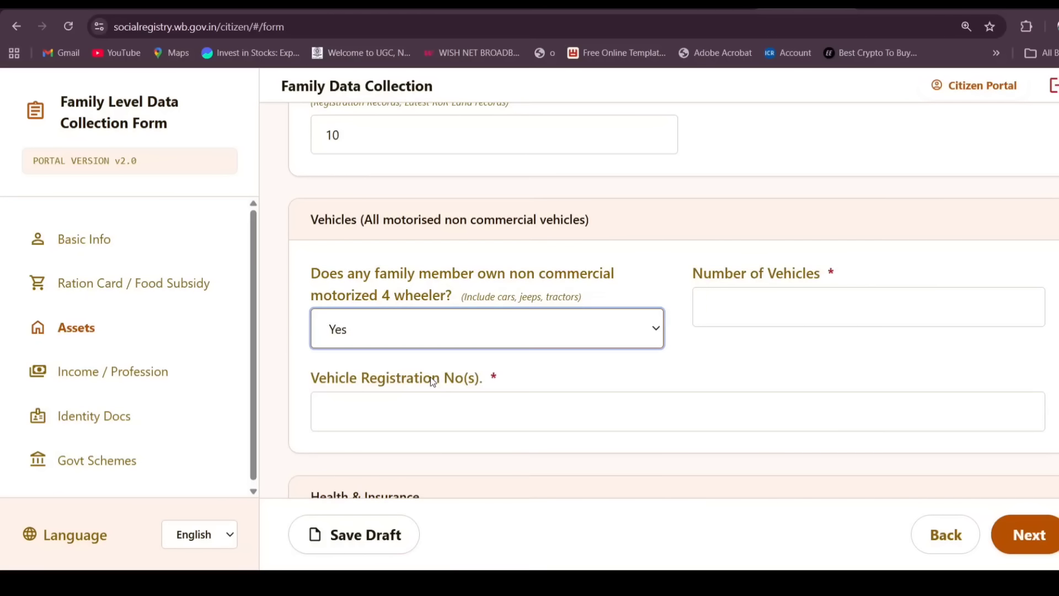
left_click(743, 314)
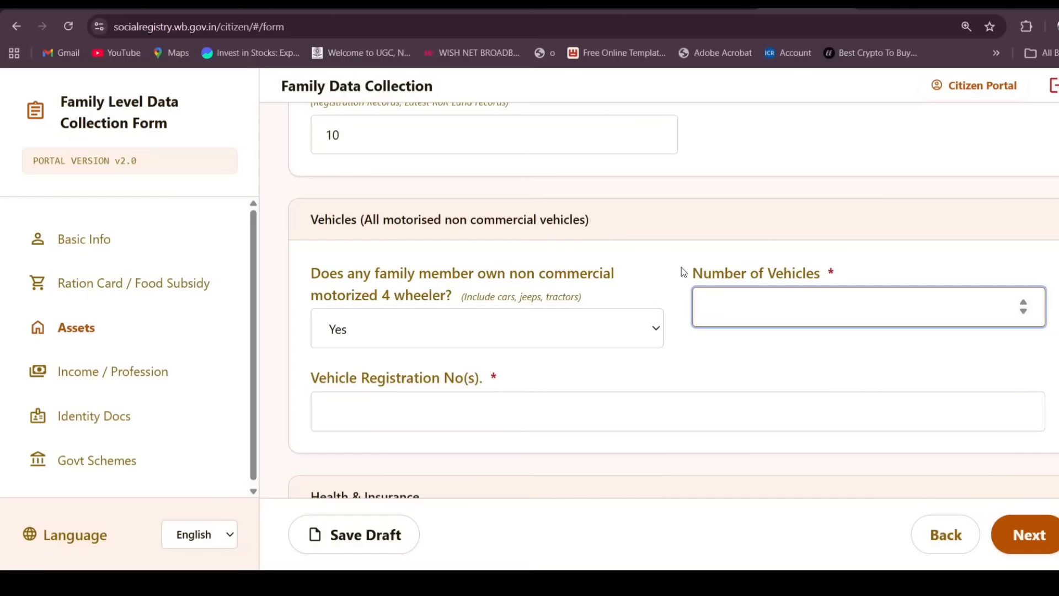
left_click_drag(683, 270, 848, 280)
left_click(767, 348)
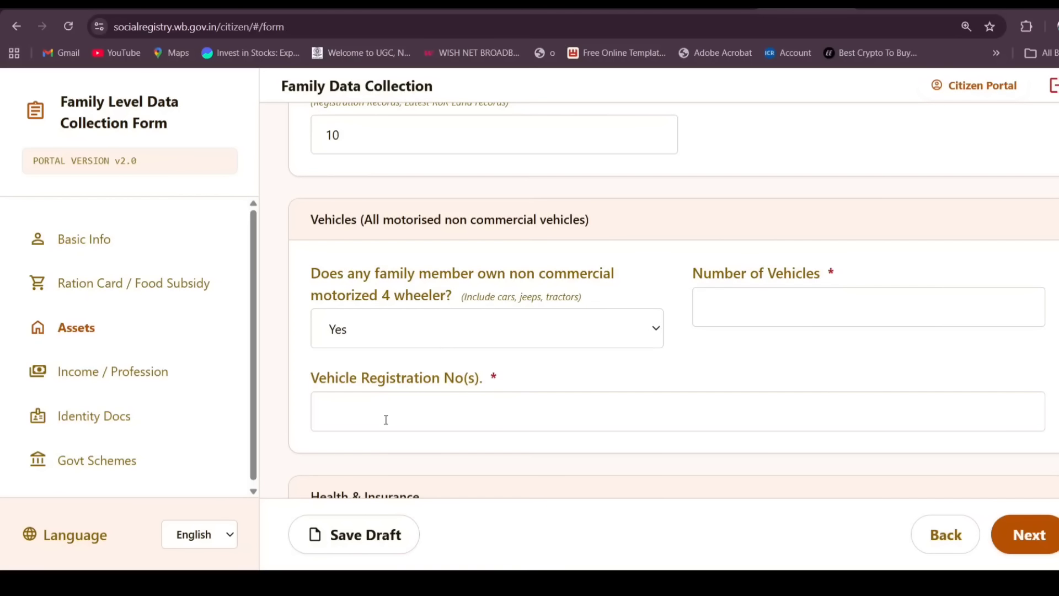
left_click_drag(317, 380, 537, 411)
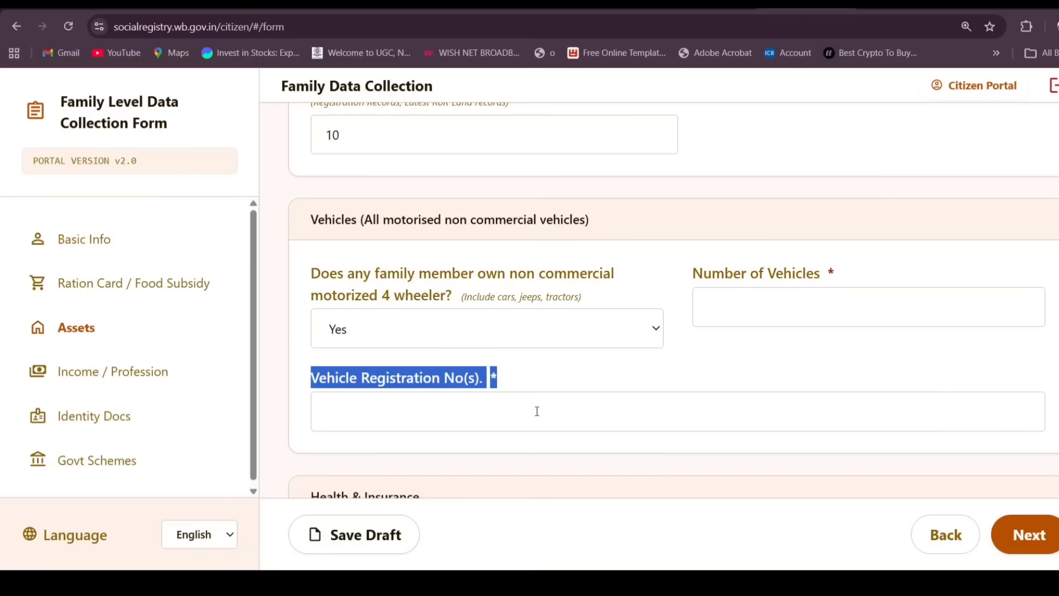
left_click(484, 411)
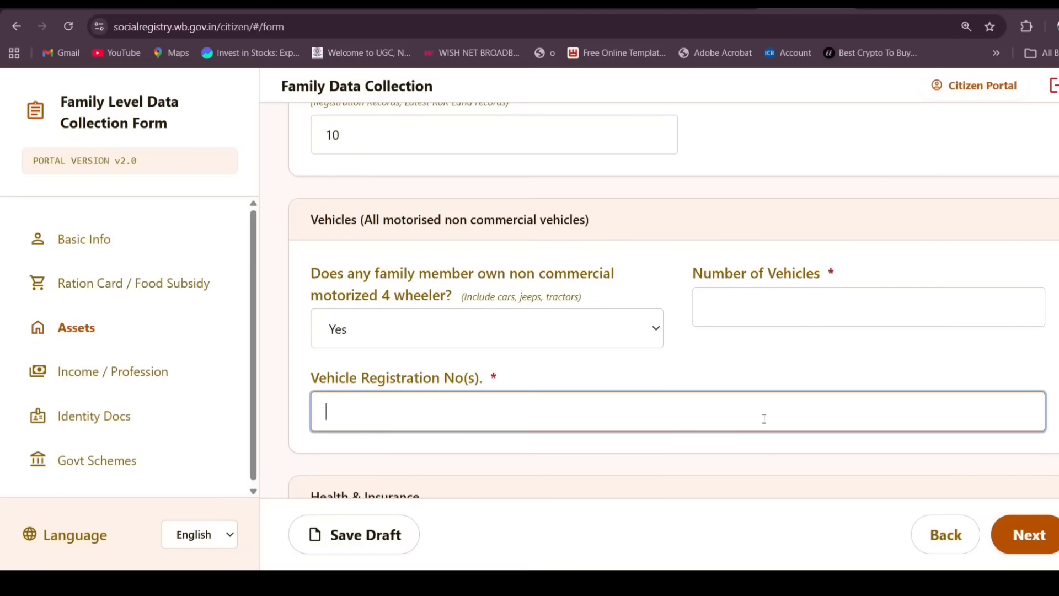
left_click(657, 330)
left_click(449, 354)
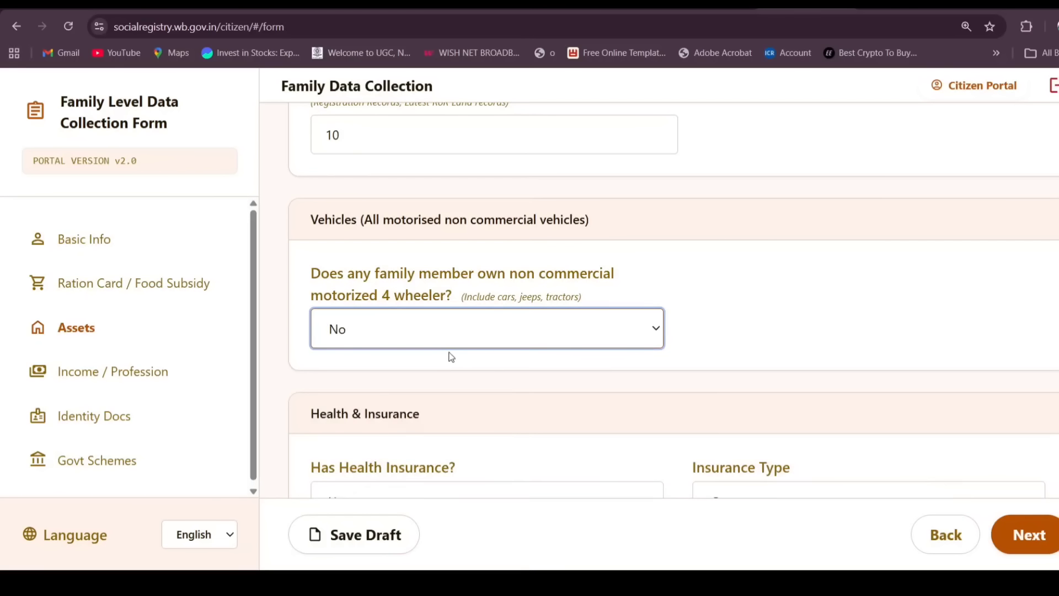
Switch the health insurance answer to No, review the Health & Insurance question, and return the answer to Yes
scroll(630, 366, "down", 1)
scroll(632, 371, "down", 2)
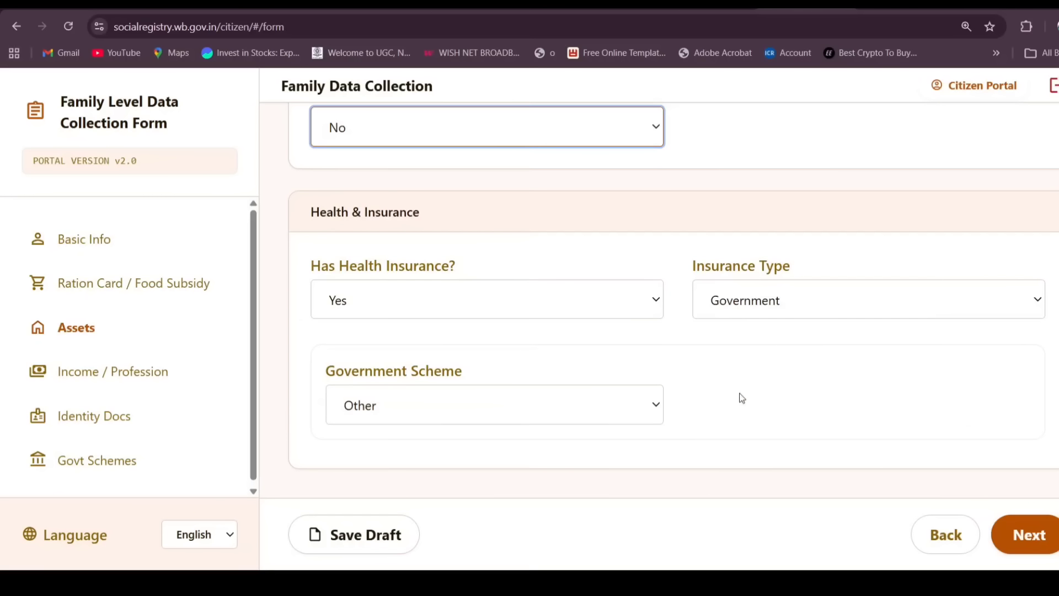
left_click(656, 301)
key("Down")
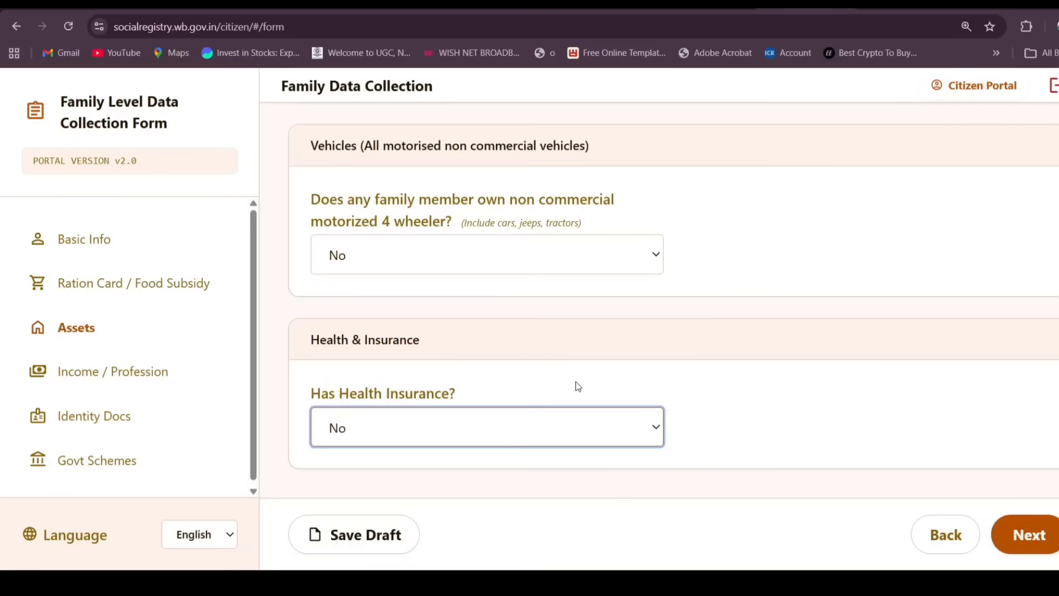
left_click_drag(326, 339, 487, 371)
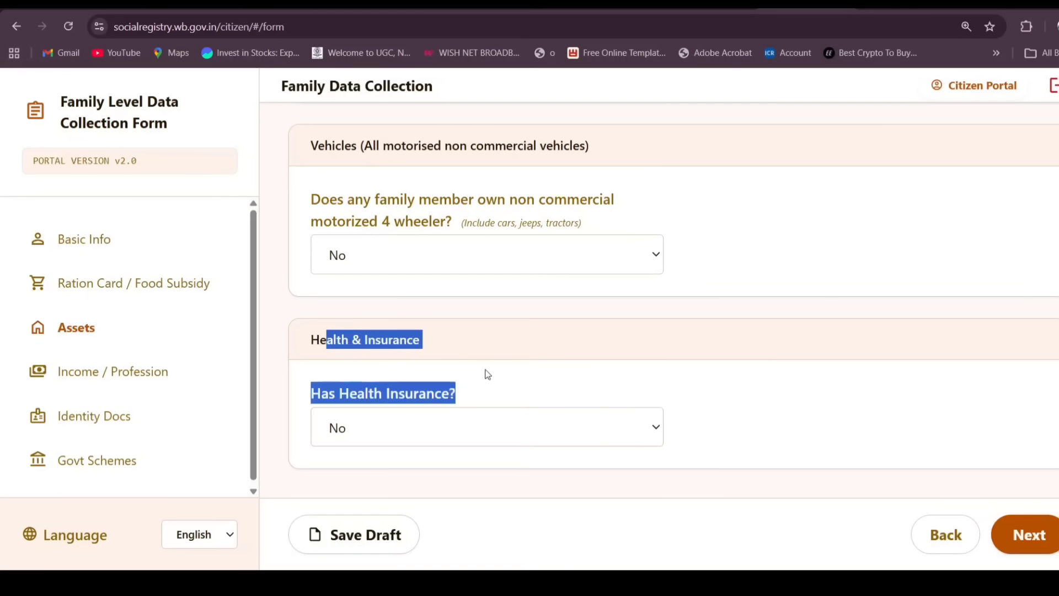
scroll(784, 346, "up", 6)
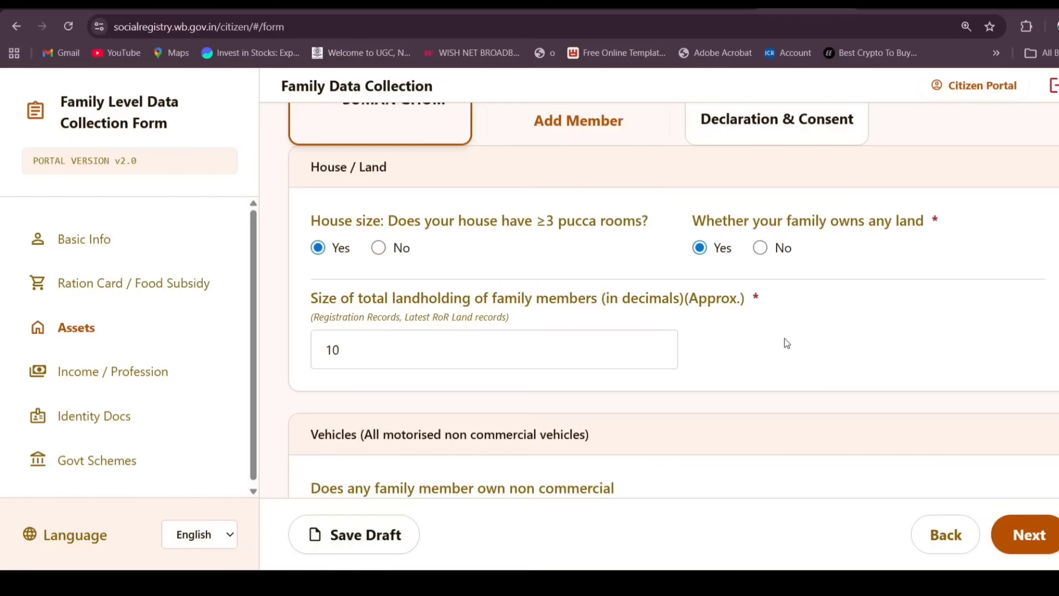
scroll(786, 343, "down", 4)
scroll(786, 344, "down", 3)
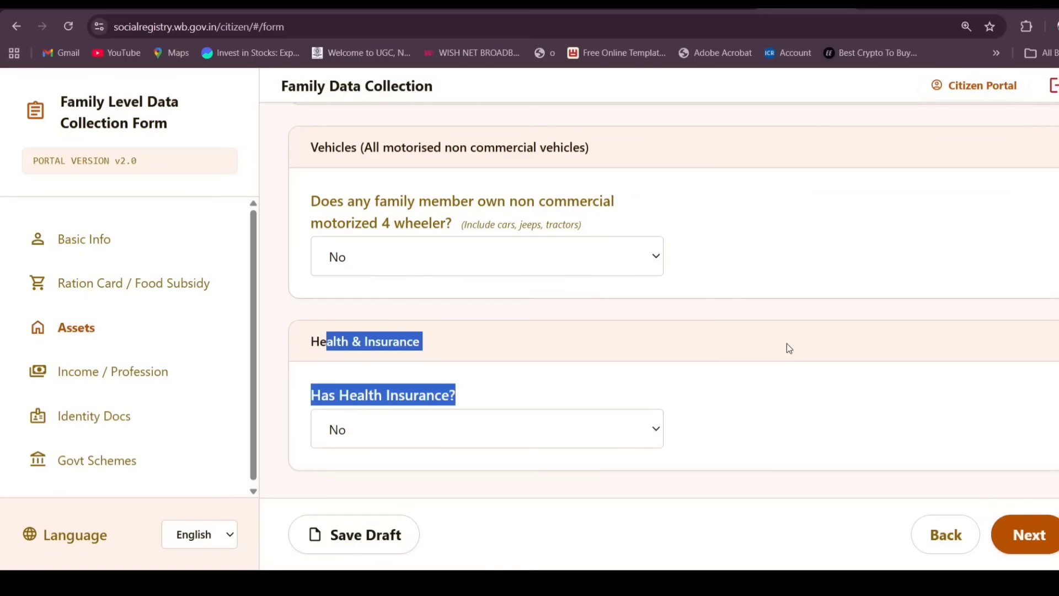
left_click(659, 366)
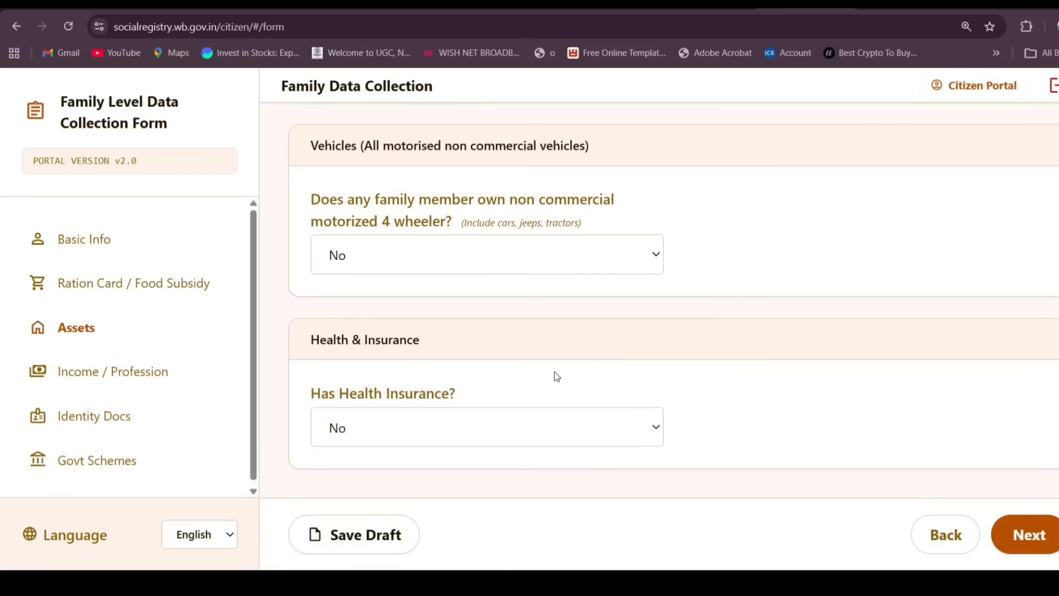
left_click_drag(304, 391, 515, 405)
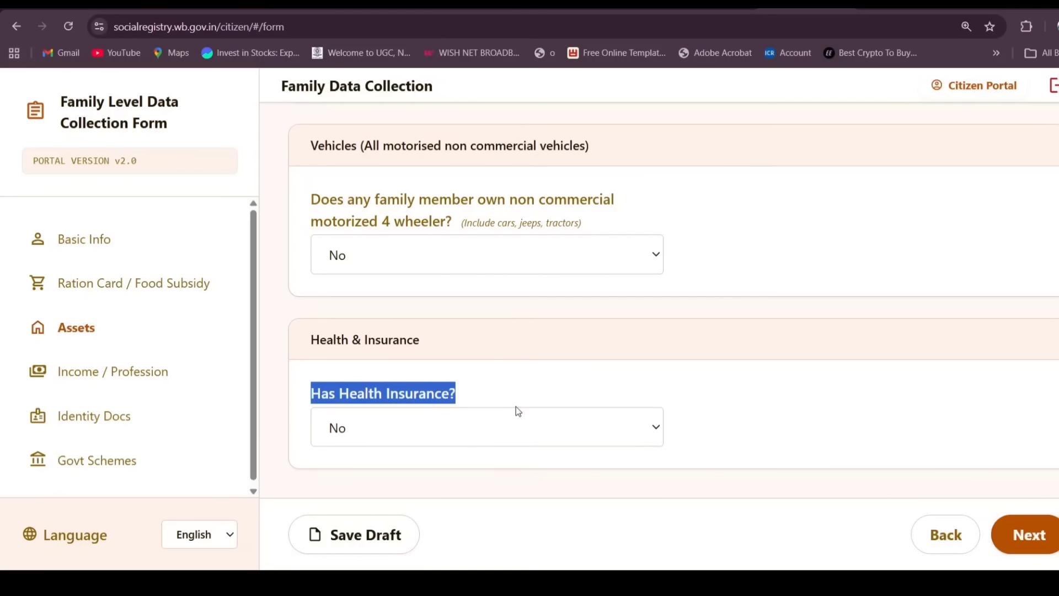
left_click(557, 396)
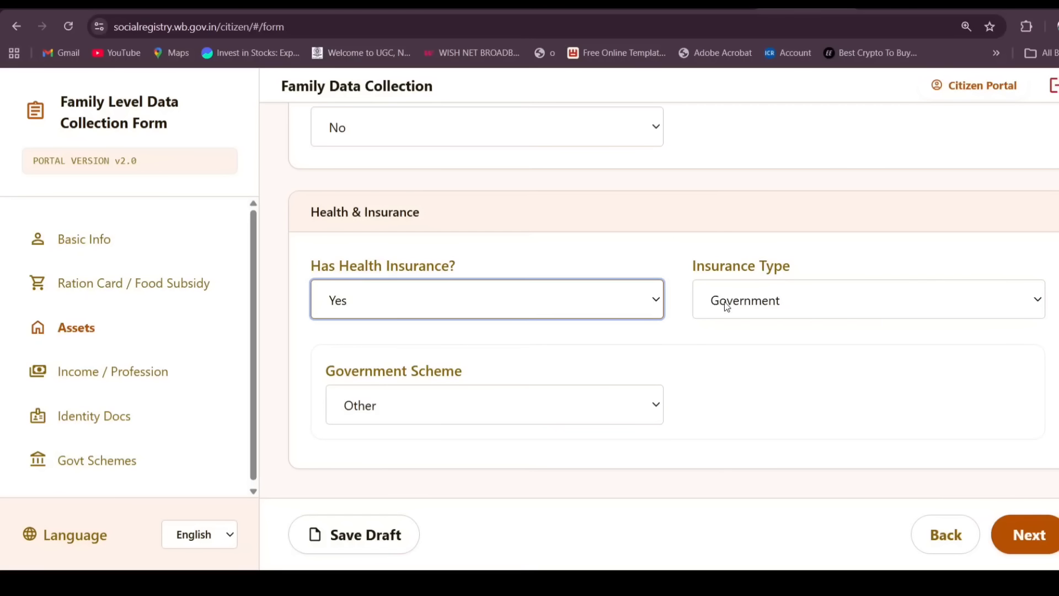
Switch the insurance type to Private and return it to Government
left_click(727, 307)
left_click(737, 382)
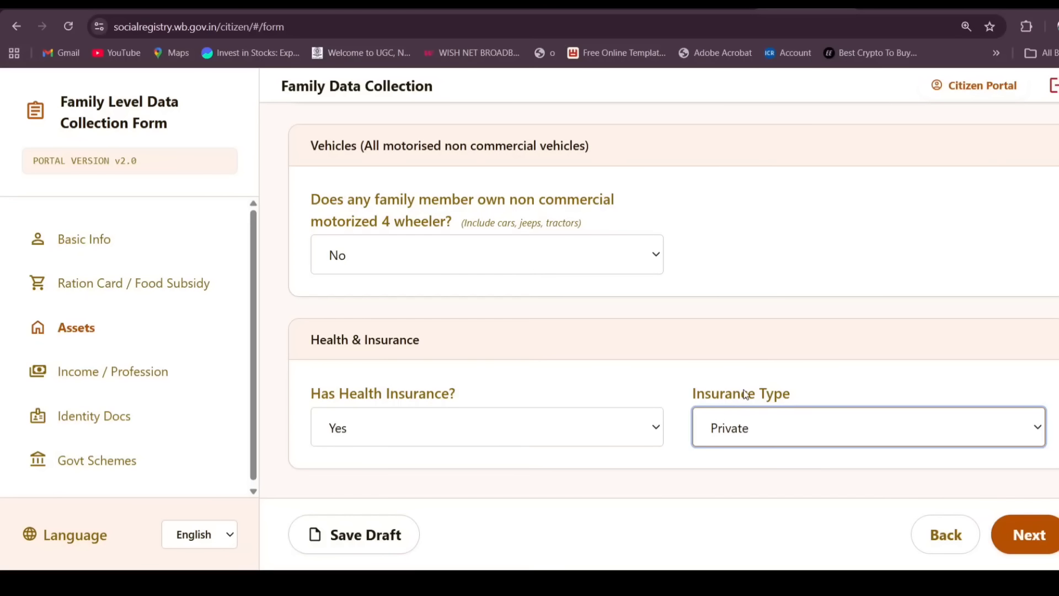
left_click_drag(683, 406, 796, 458)
left_click(796, 458)
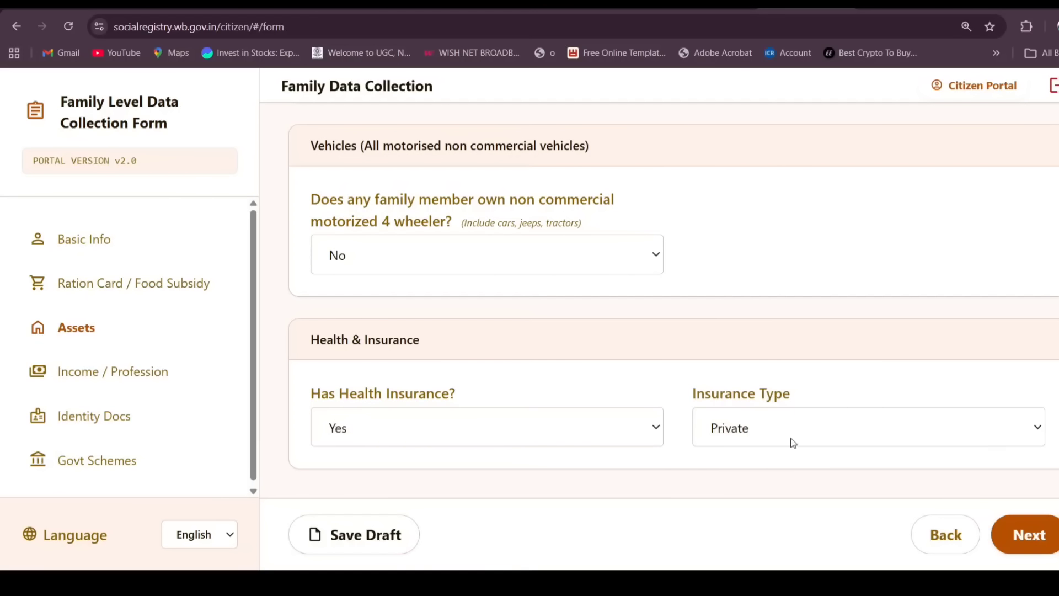
left_click(789, 425)
key("Up")
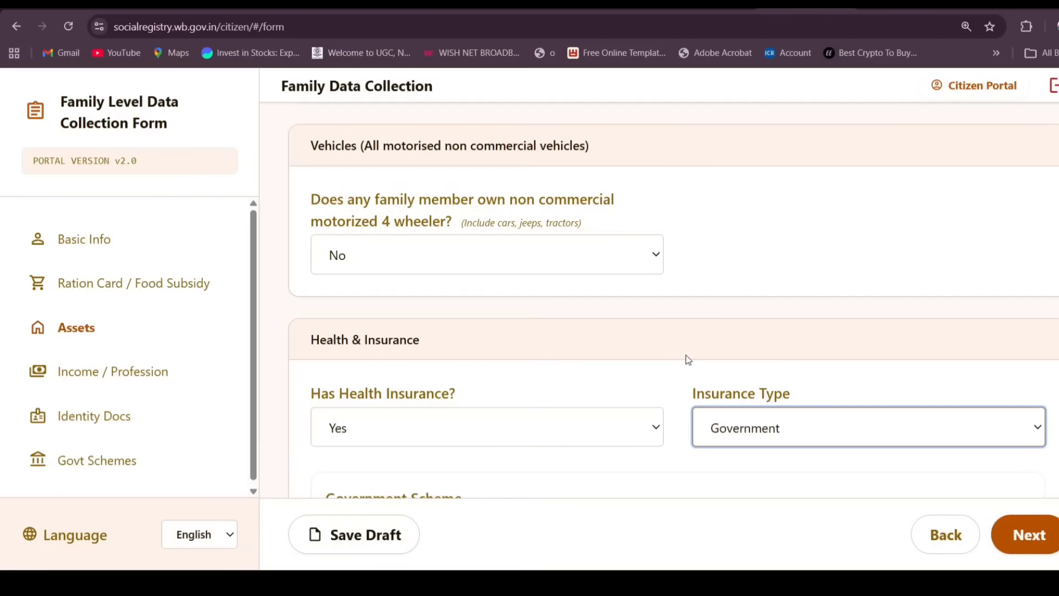
Set the government insurance scheme to Swasthya Sathi and check the URN number field
scroll(670, 353, "down", 2)
left_click(428, 409)
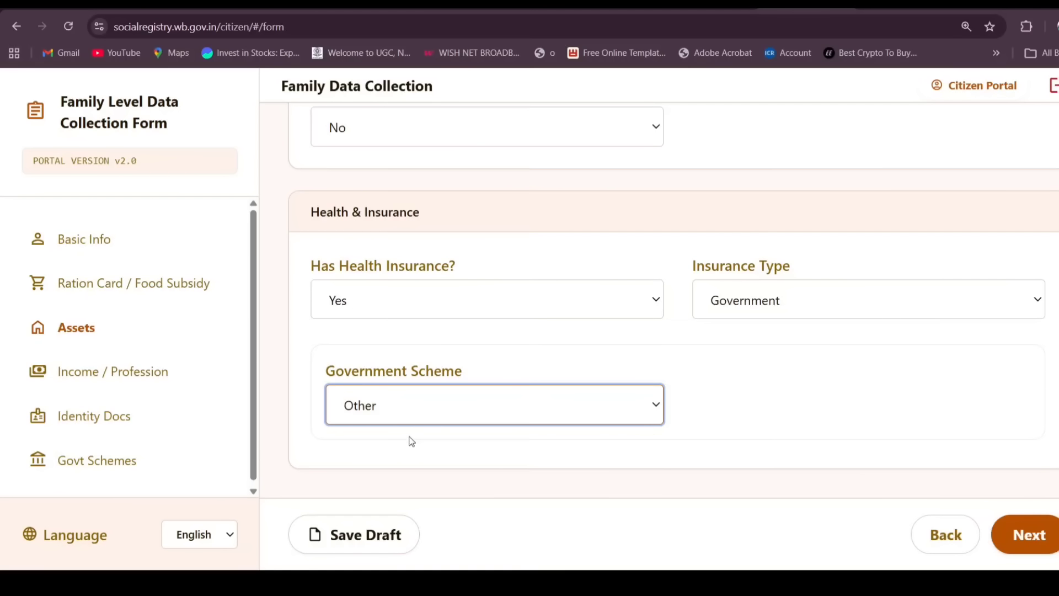
left_click(412, 436)
left_click(397, 466)
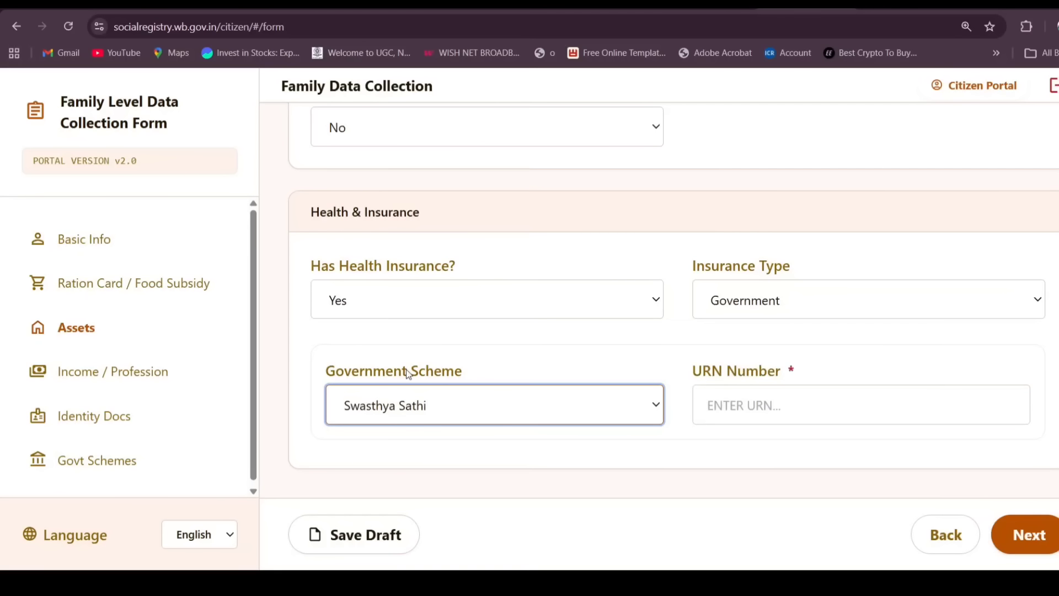
left_click_drag(679, 360, 724, 369)
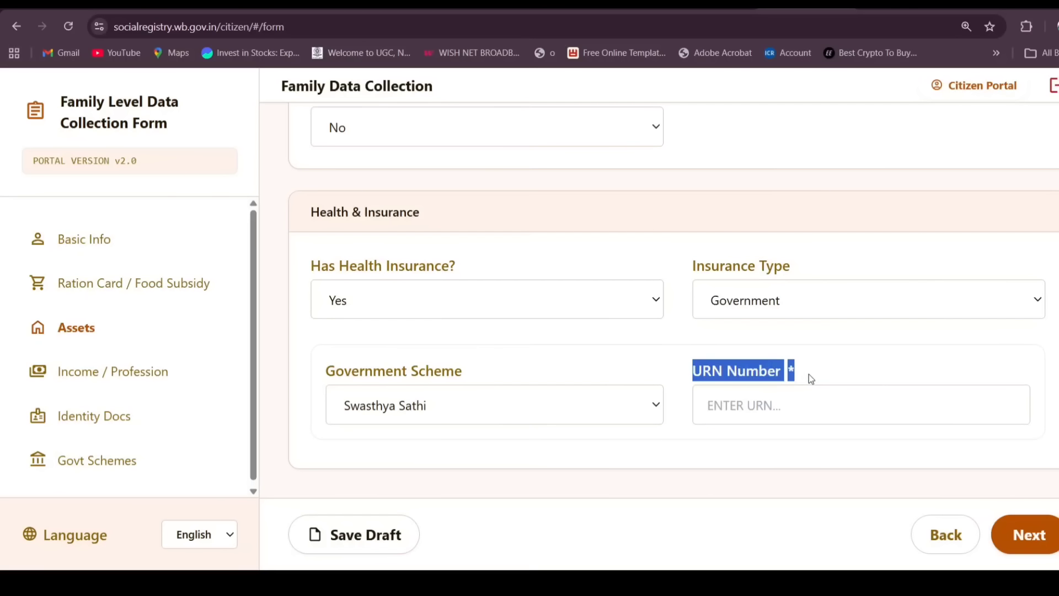
Check the URN number field and the Government Scheme selection under Health & Insurance
left_click(749, 407)
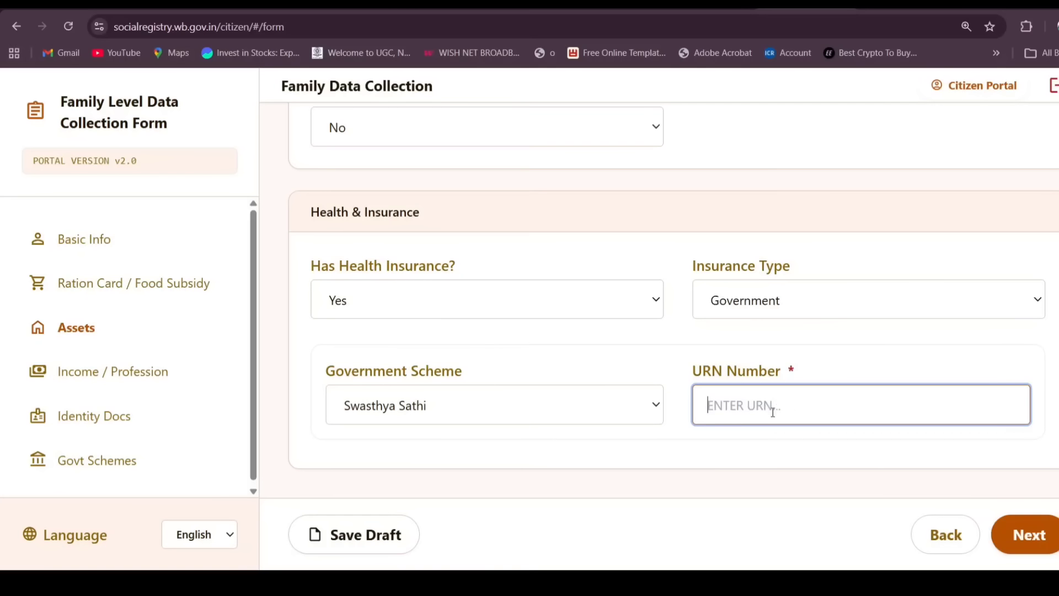
left_click(797, 440)
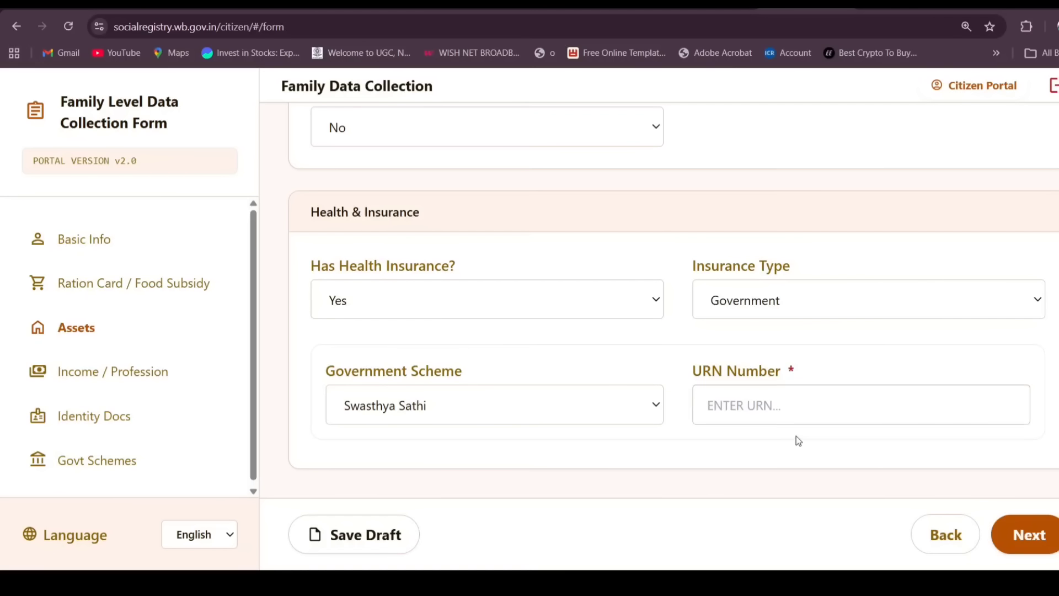
left_click(455, 419)
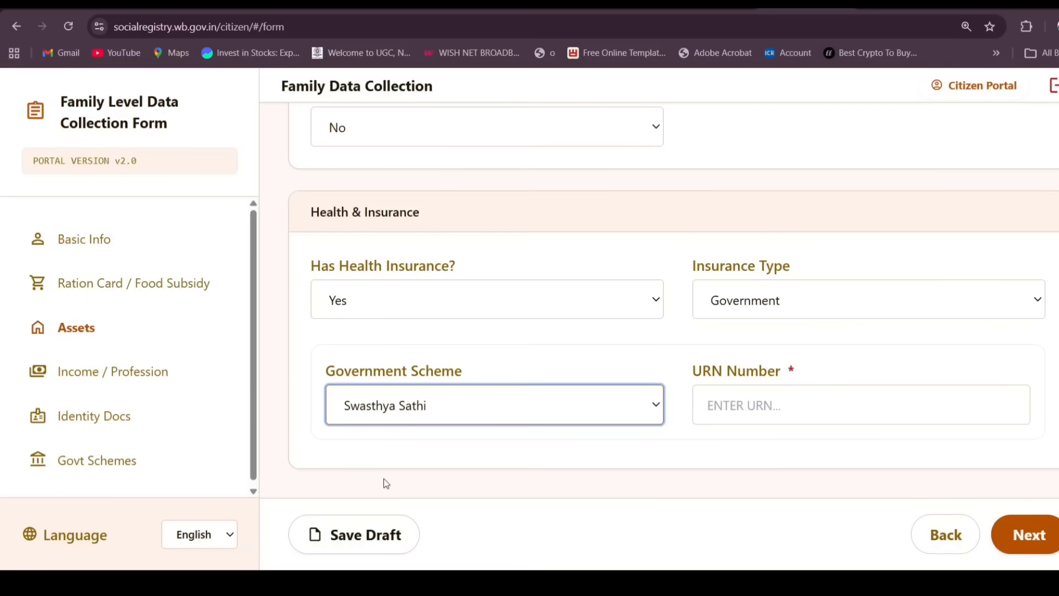
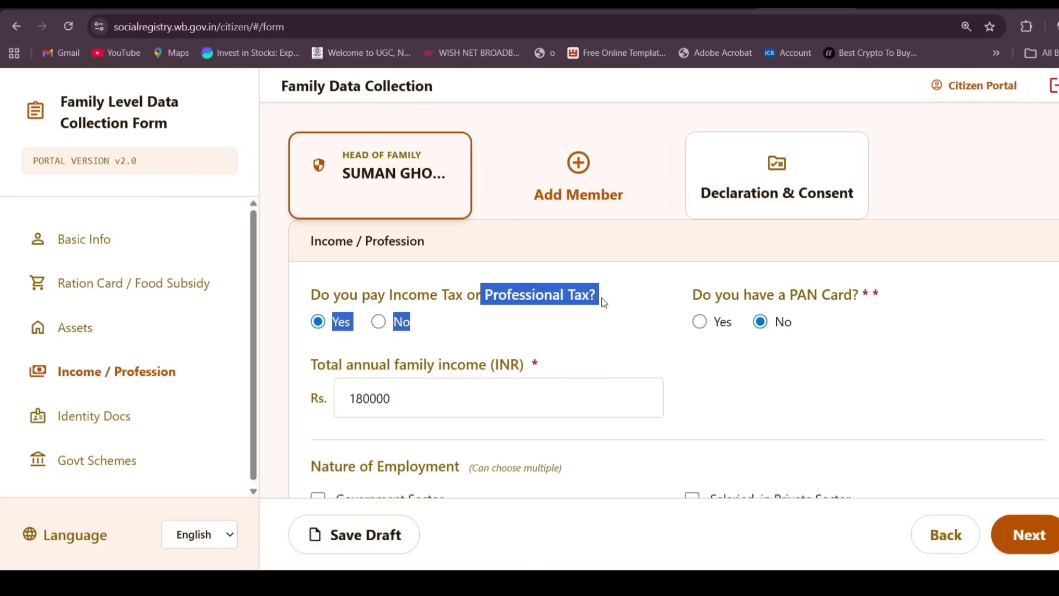
Review the question about paying Income Tax or Professional Tax in the Income / Profession section
left_click(549, 299)
left_click_drag(486, 292, 605, 296)
left_click(606, 299)
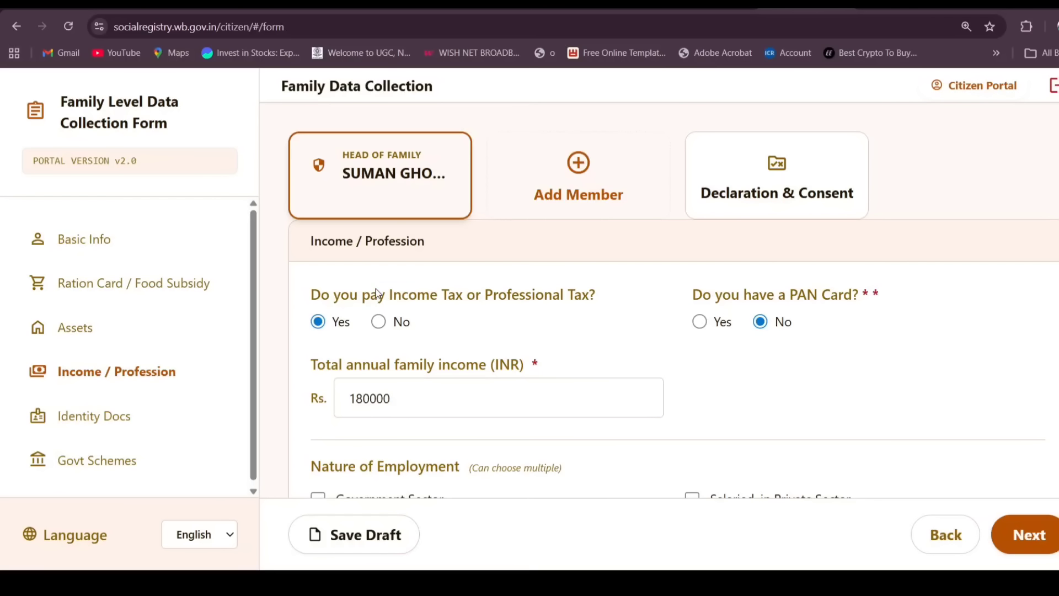
left_click_drag(379, 298, 643, 363)
left_click(643, 364)
Switch the PAN card answer to Yes to check the PAN number field, and return it to No
left_click_drag(684, 293, 891, 312)
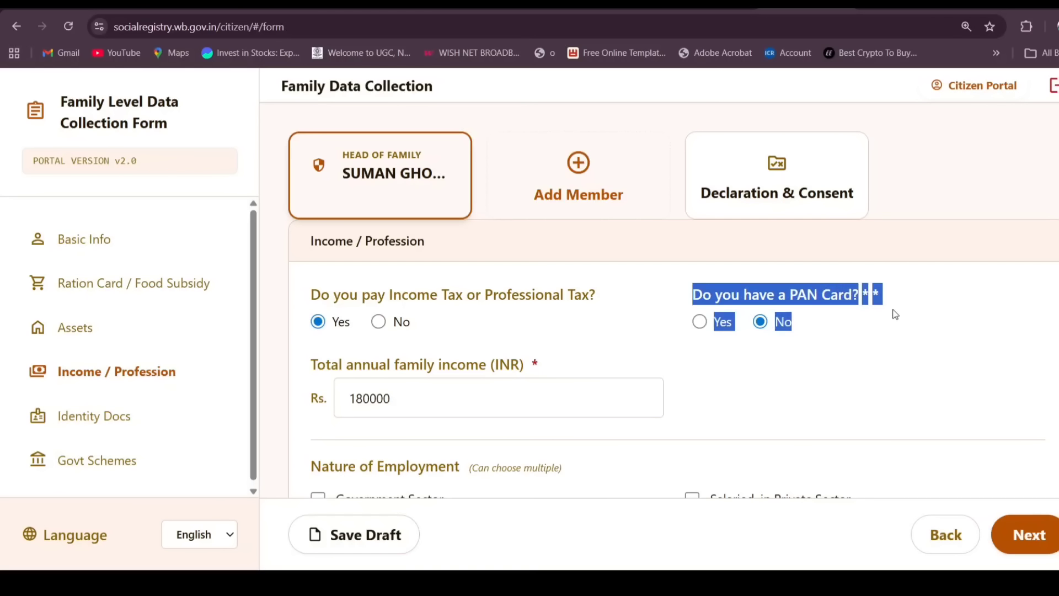
left_click(766, 347)
left_click(699, 322)
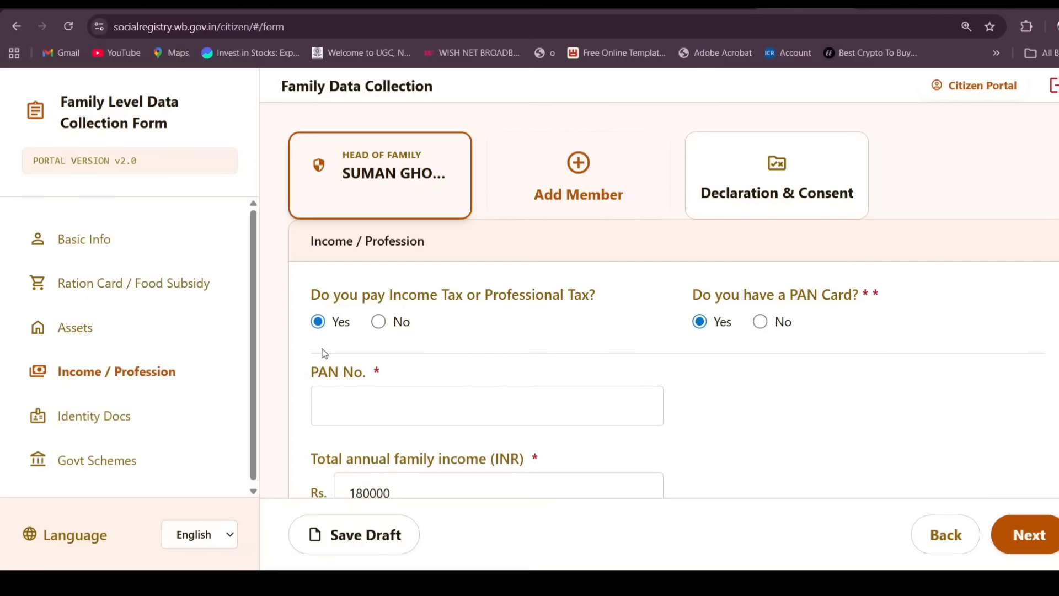
left_click(414, 389)
left_click(720, 416)
scroll(641, 392, "down", 1)
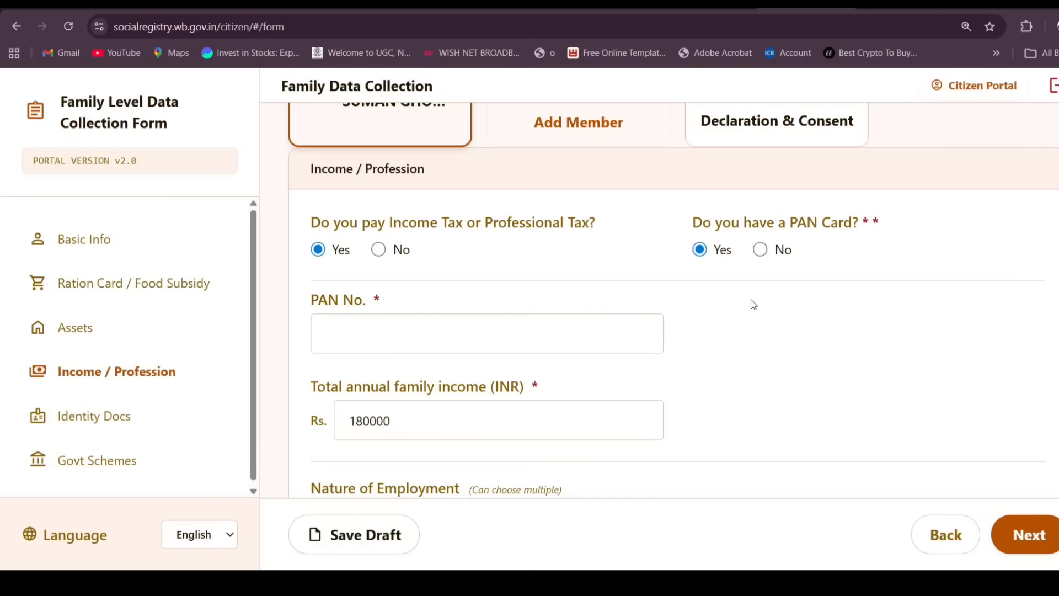
left_click(760, 250)
Review the total annual family income field and the Nature of Employment question
scroll(752, 293, "down", 1)
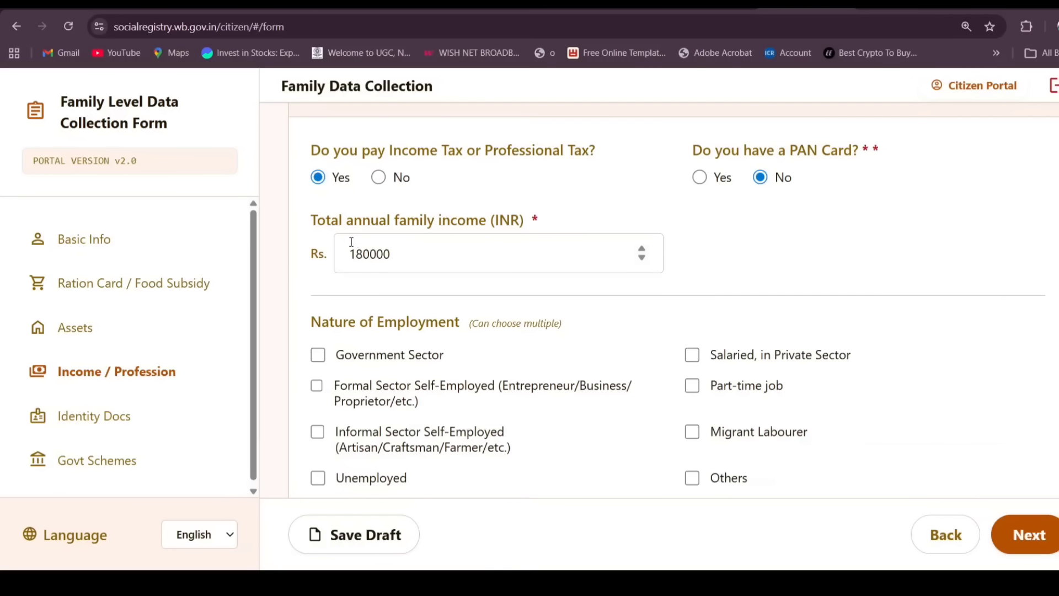
left_click_drag(305, 218, 561, 220)
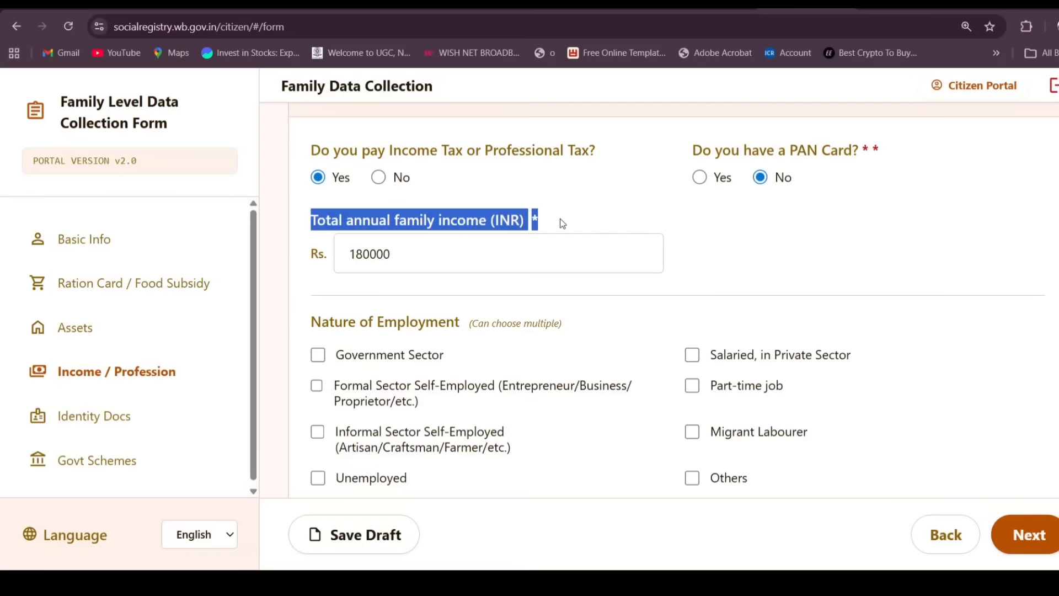
left_click(565, 217)
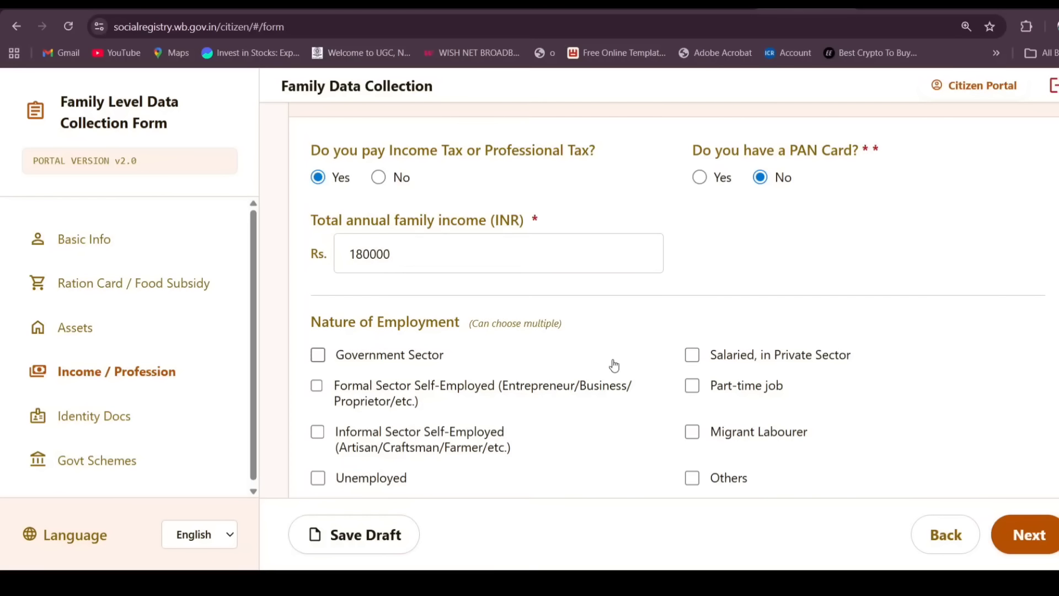
scroll(614, 365, "down", 2)
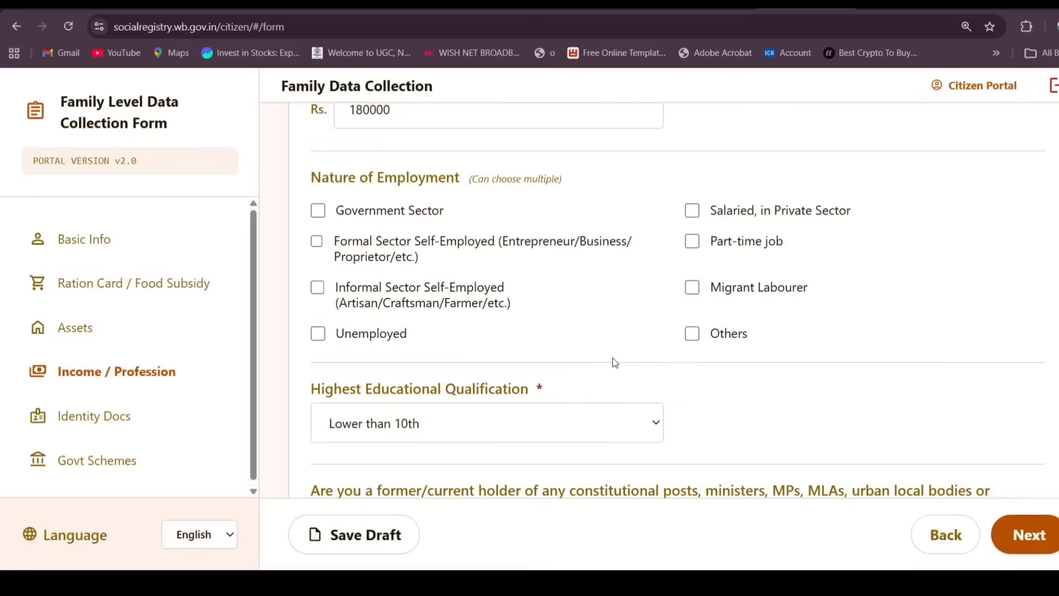
left_click_drag(305, 165, 569, 193)
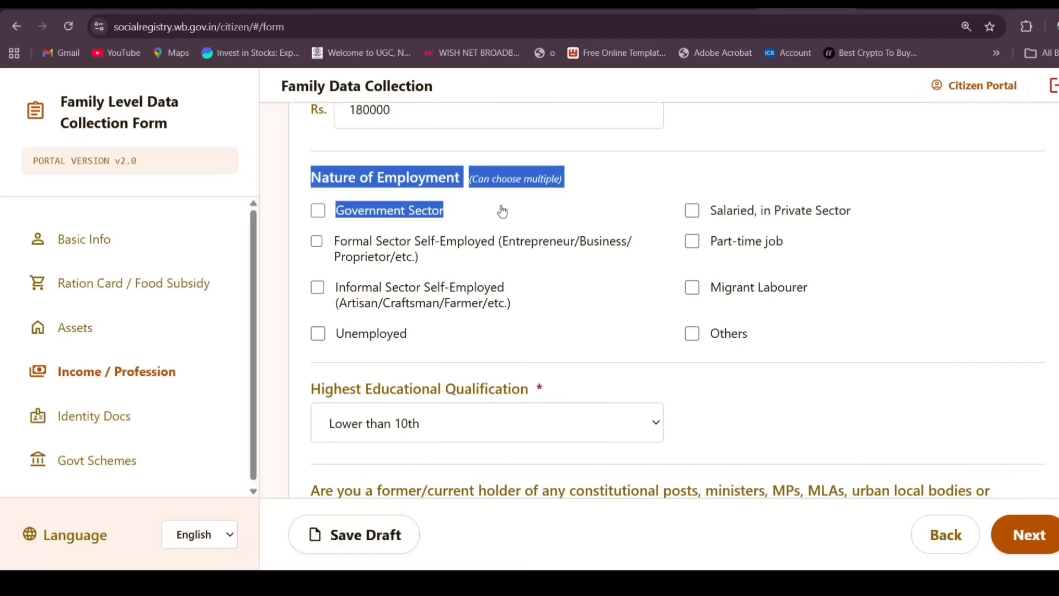
Try the Government Sector option under Nature of Employment and clear it again
left_click(370, 215)
left_click(322, 211)
left_click(521, 220)
left_click(521, 221)
left_click(318, 211)
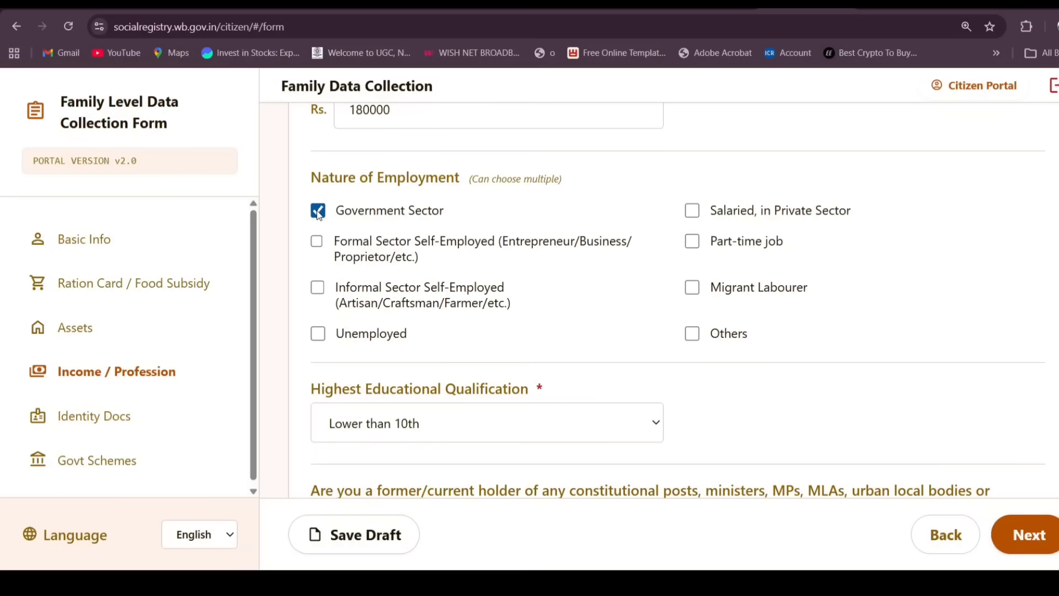
left_click(321, 213)
Try the Formal Sector Self-Employed option for entrepreneurs, business owners and proprietors, and clear it again
left_click_drag(340, 242, 508, 271)
left_click(507, 268)
left_click(318, 242)
left_click(318, 242)
left_click_drag(335, 241, 445, 266)
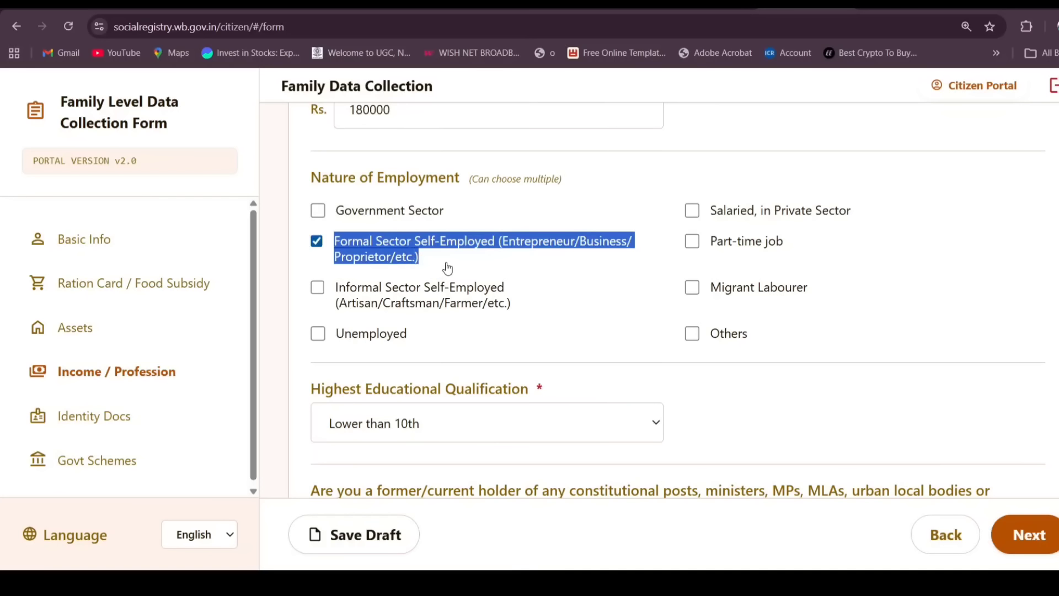
left_click(446, 267)
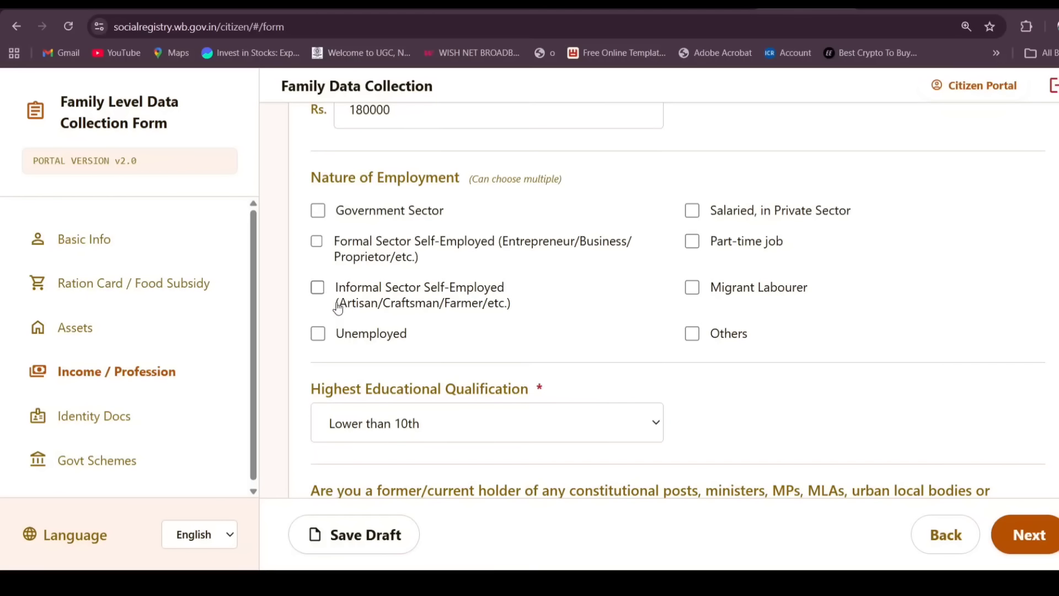
Examine the Informal Sector Self-Employed and Unemployed options, leaving both cleared
left_click_drag(335, 304, 484, 310)
left_click(387, 307)
left_click(458, 335)
left_click(470, 318)
left_click(330, 343)
Examine the private-sector salaried option, then try the Part-time job option and clear it again
left_click_drag(851, 210, 793, 252)
left_click(708, 219)
left_click(720, 248)
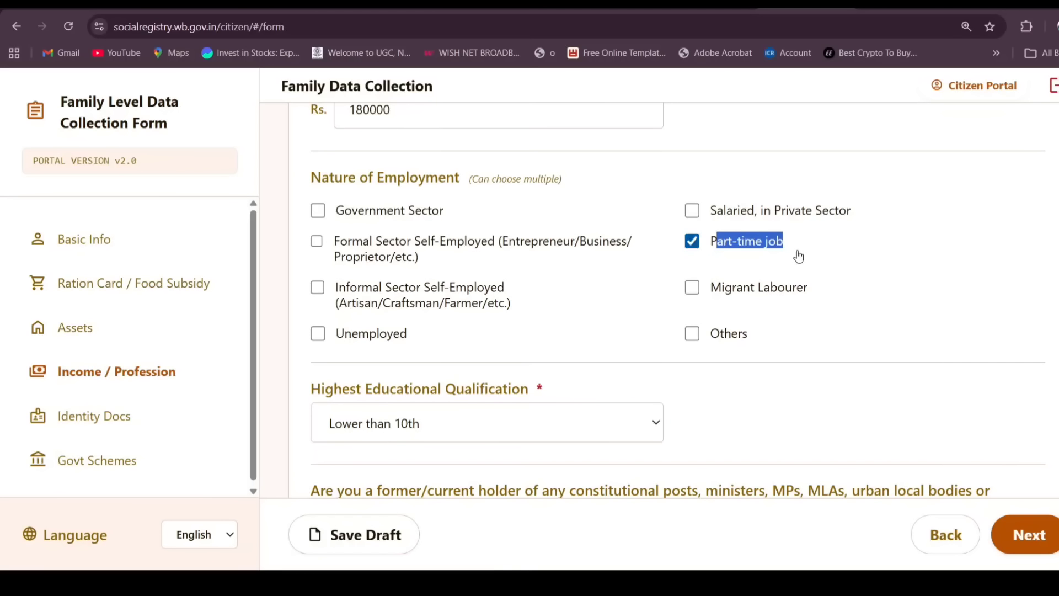
double_click(794, 251)
triple_click(794, 250)
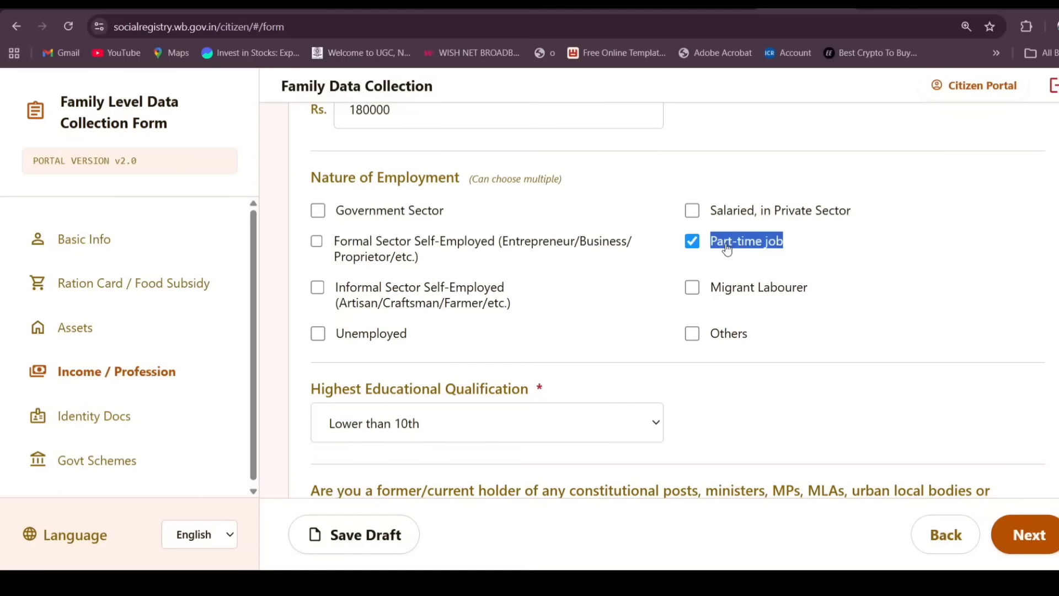
left_click(759, 257)
left_click(757, 255)
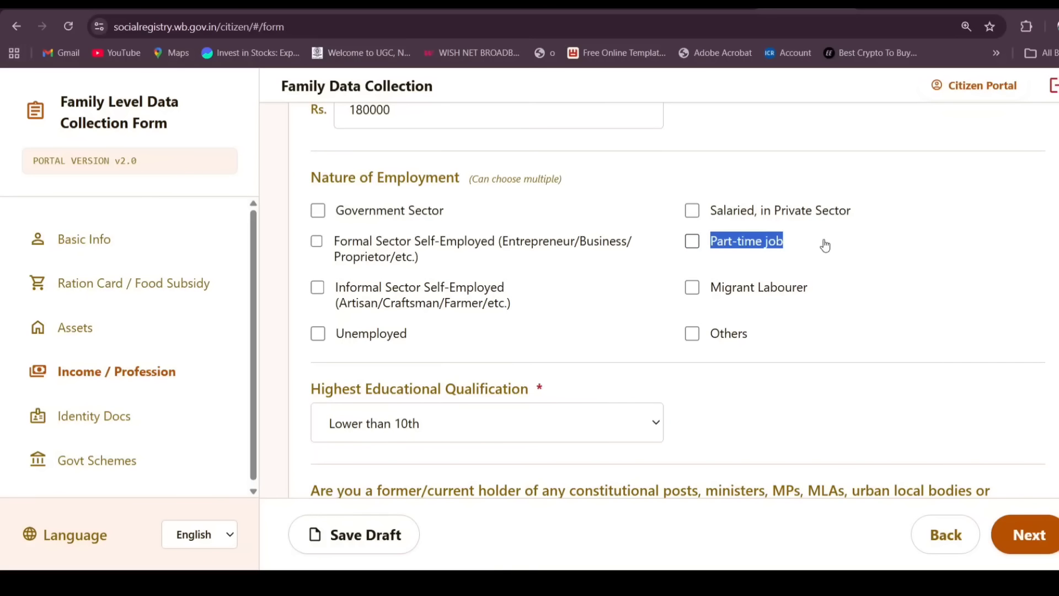
double_click(751, 253)
Try the Migrant Labourer and Others employment options and clear both again
left_click_drag(713, 289, 813, 302)
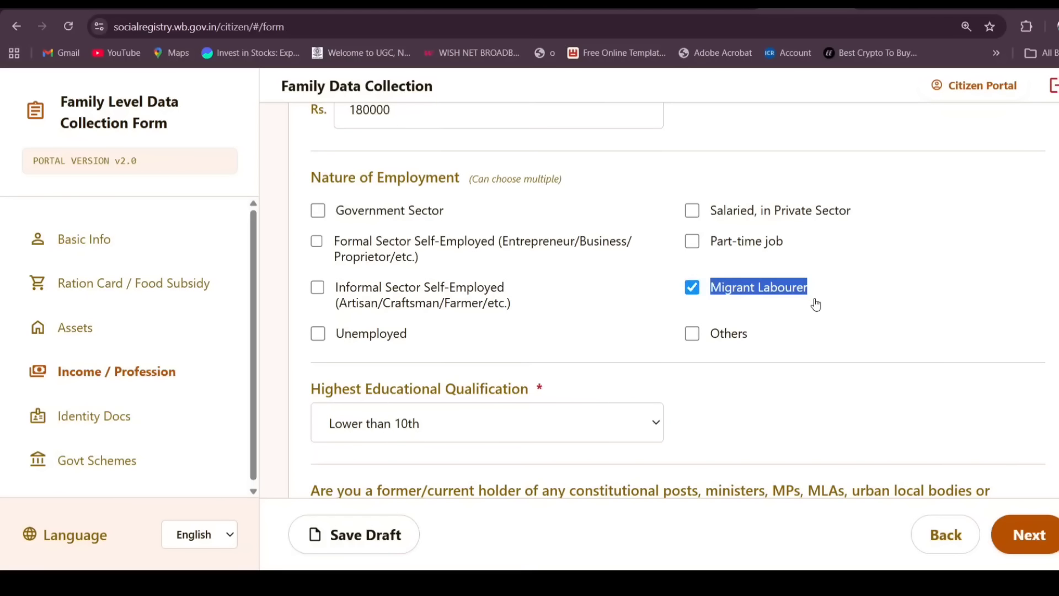
left_click(750, 299)
left_click(693, 289)
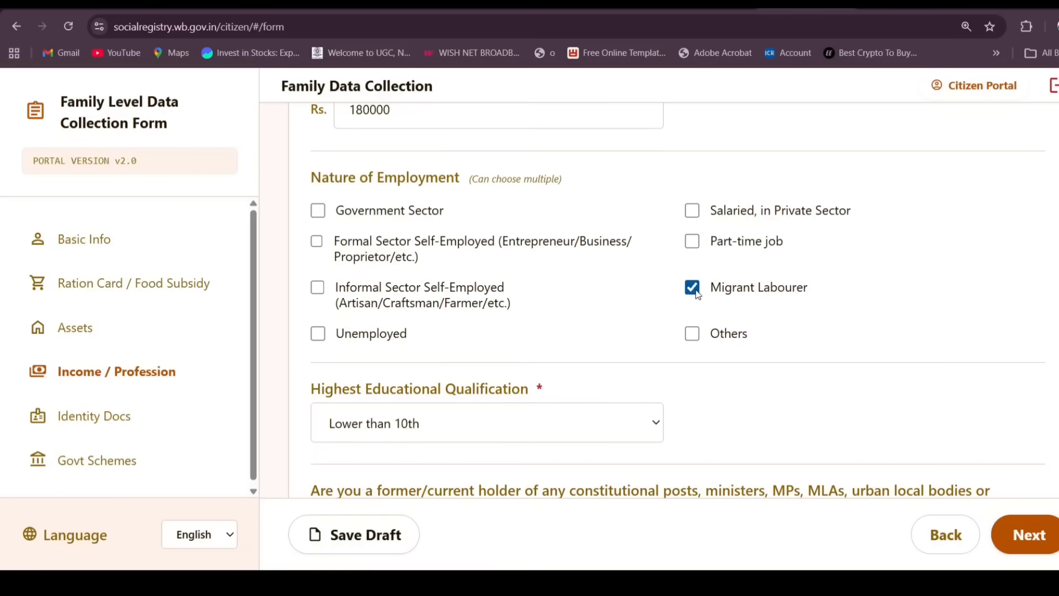
left_click(744, 302)
left_click(694, 336)
left_click(755, 336)
Check the Unemployed option, then mark the nature of employment as Salaried, in Private Sector
left_click_drag(340, 334, 435, 342)
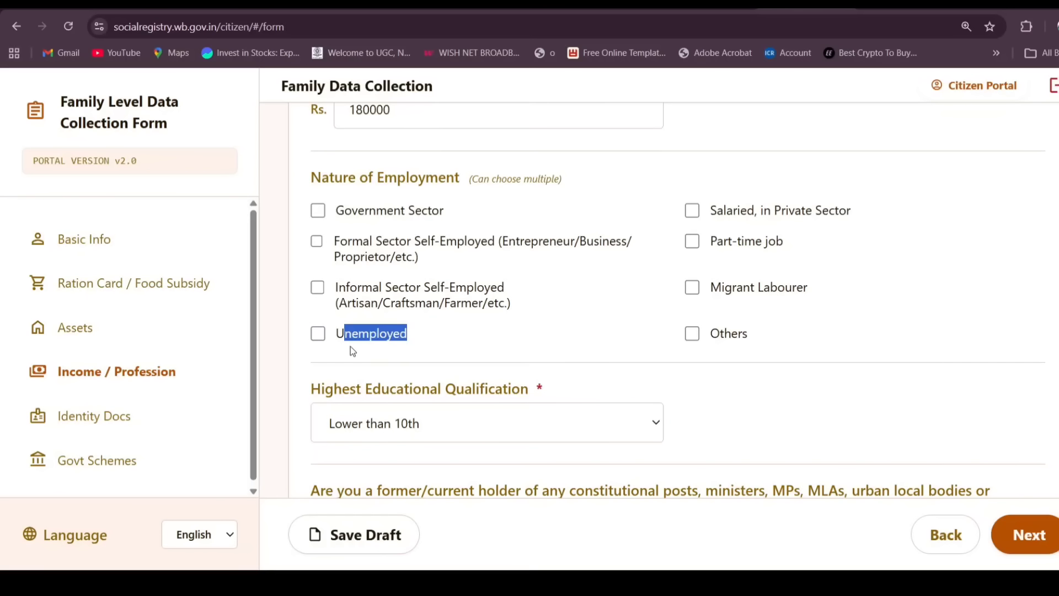
left_click(318, 334)
left_click(691, 211)
left_click(631, 320)
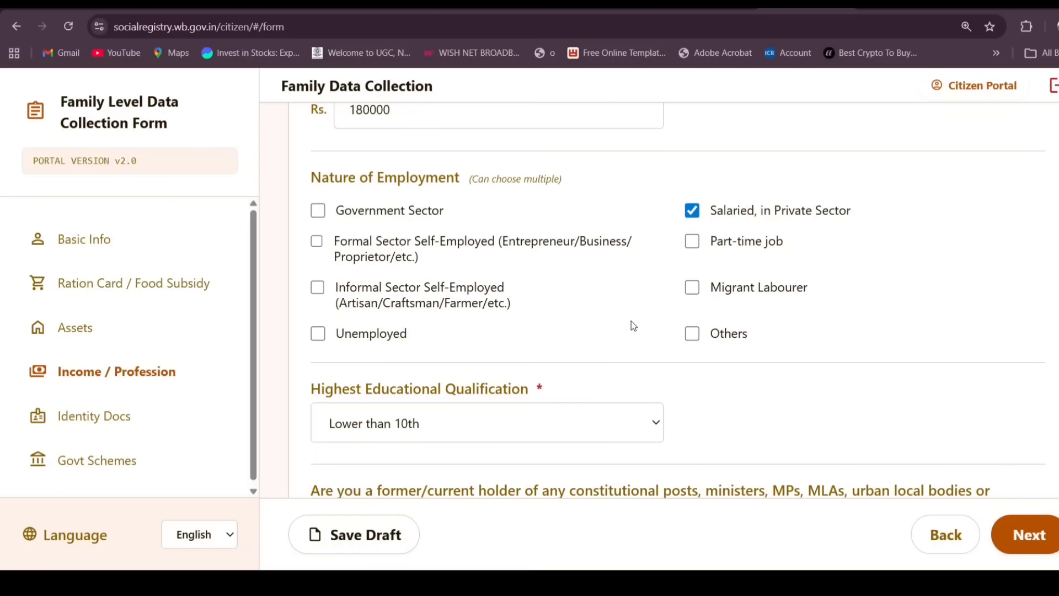
Set the Highest Educational Qualification to Graduation
scroll(631, 320, "down", 4)
left_click_drag(312, 168, 579, 177)
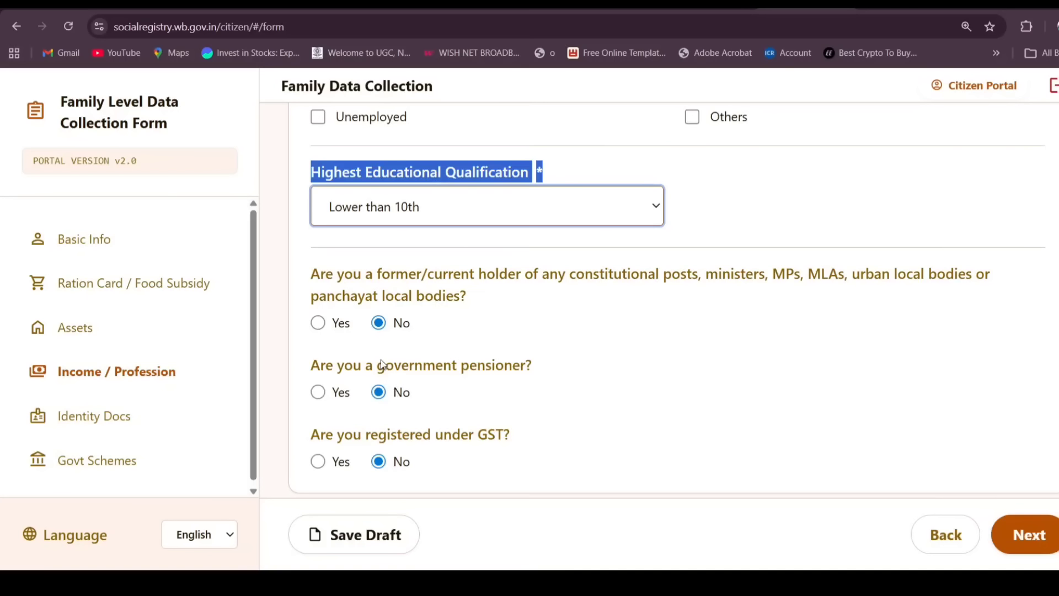
left_click(378, 323)
left_click(418, 243)
Review the constitutional posts question, switching its answer to Yes and back to No
scroll(418, 244, "down", 1)
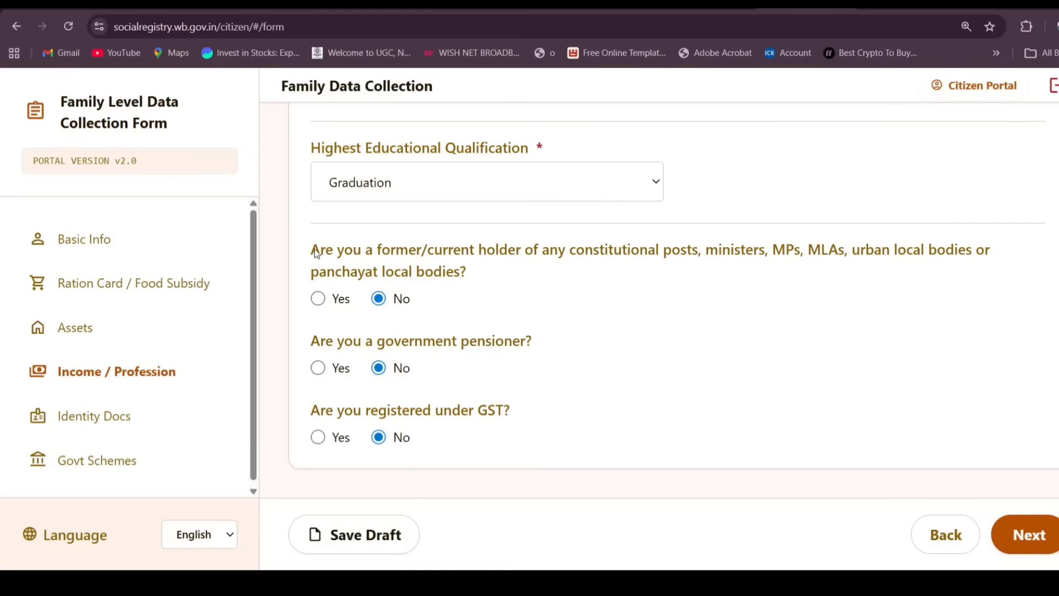
left_click_drag(314, 248, 567, 292)
left_click(566, 295)
left_click(318, 301)
left_click(378, 299)
Review the government pensioner question, switching its answer to Yes and back to No
left_click_drag(307, 341, 560, 368)
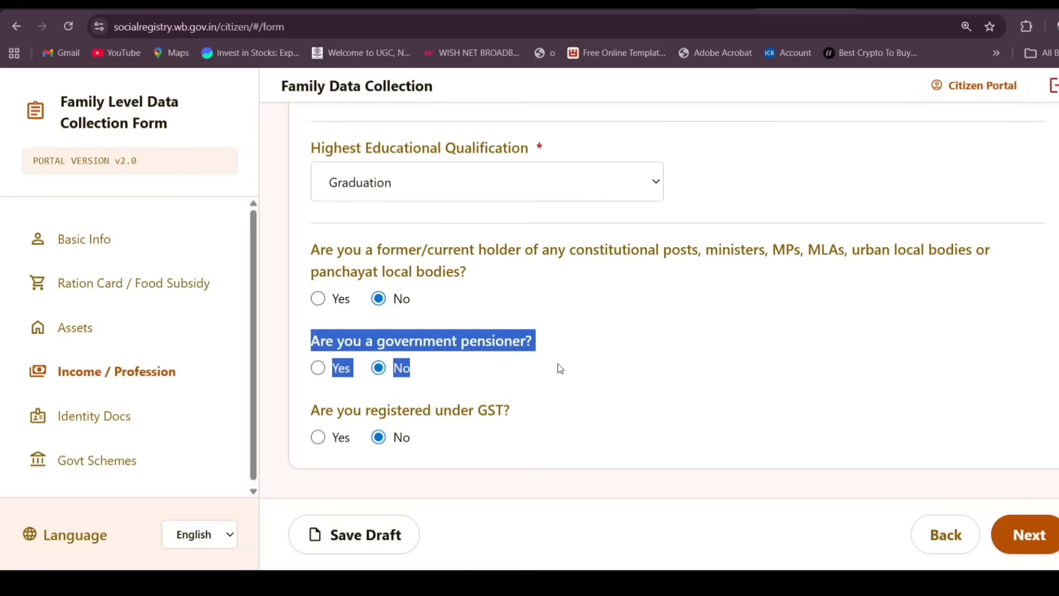
left_click(487, 351)
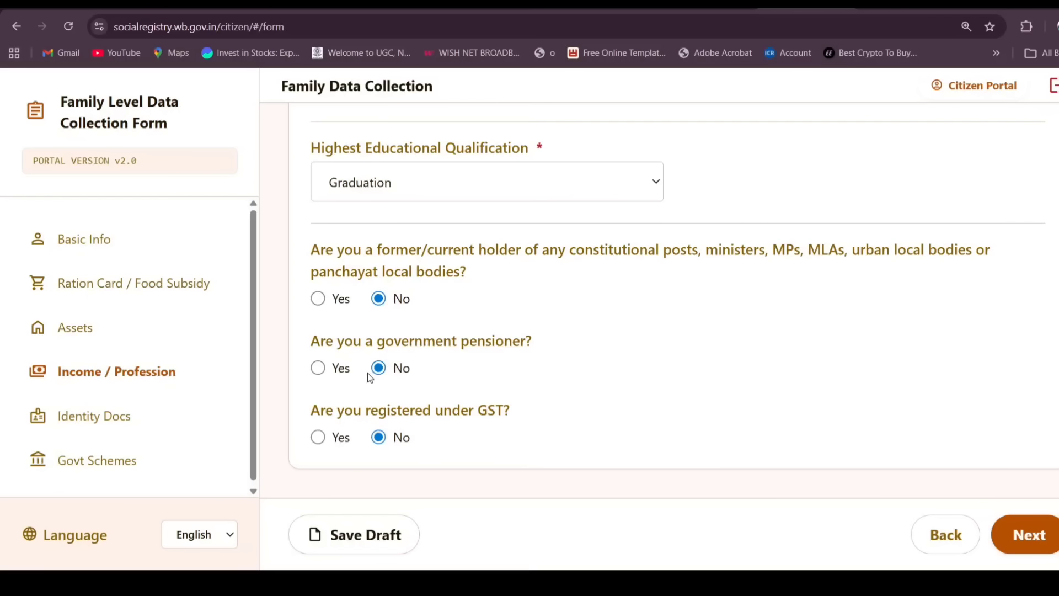
left_click(317, 367)
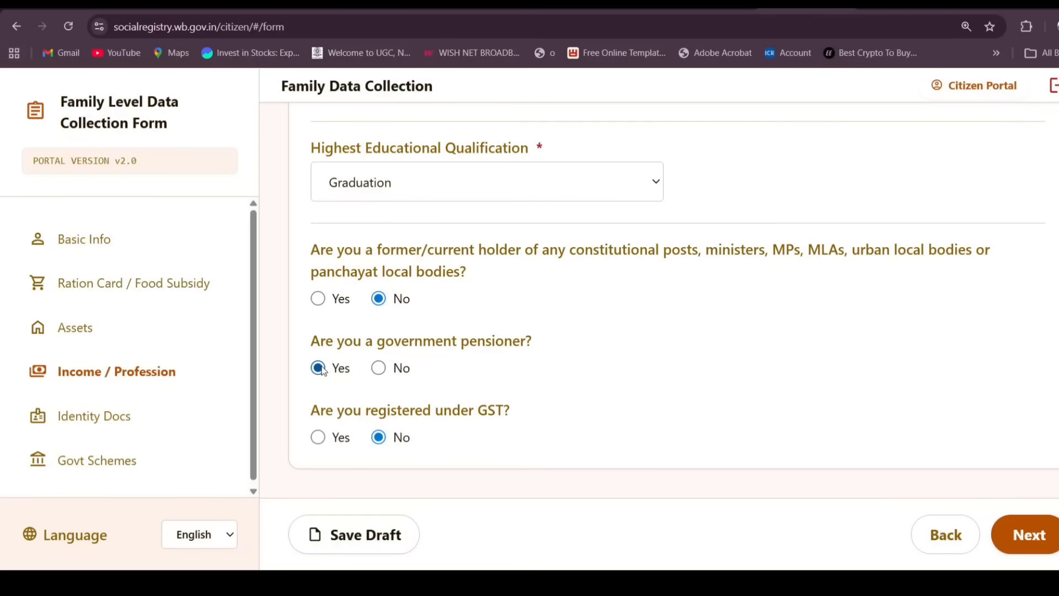
left_click(379, 368)
Switch the GST registration answer to Yes to check the GSTIN field, and return it to No
left_click_drag(310, 409, 508, 435)
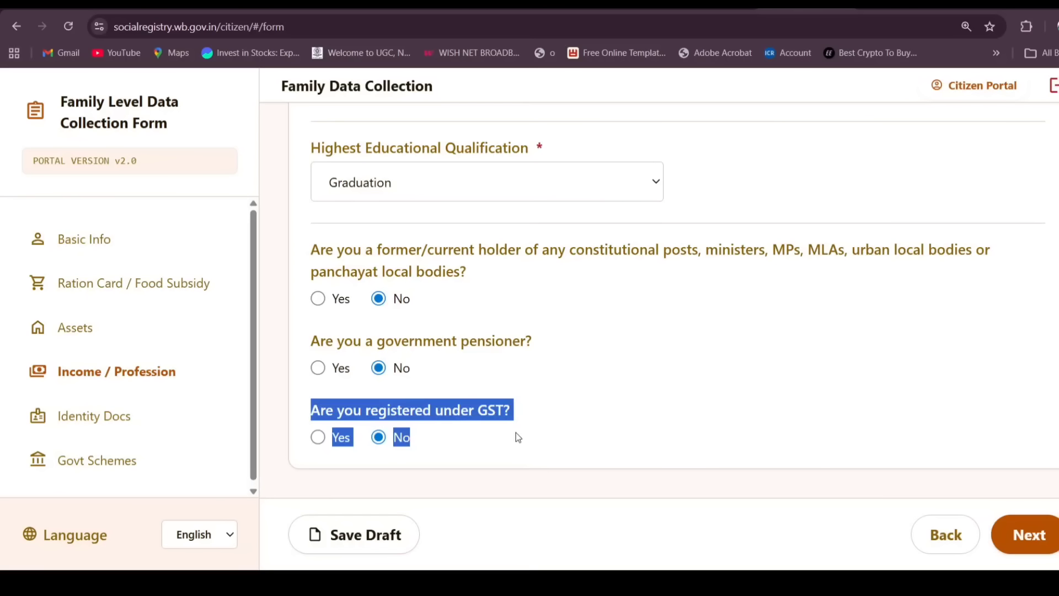
left_click(317, 437)
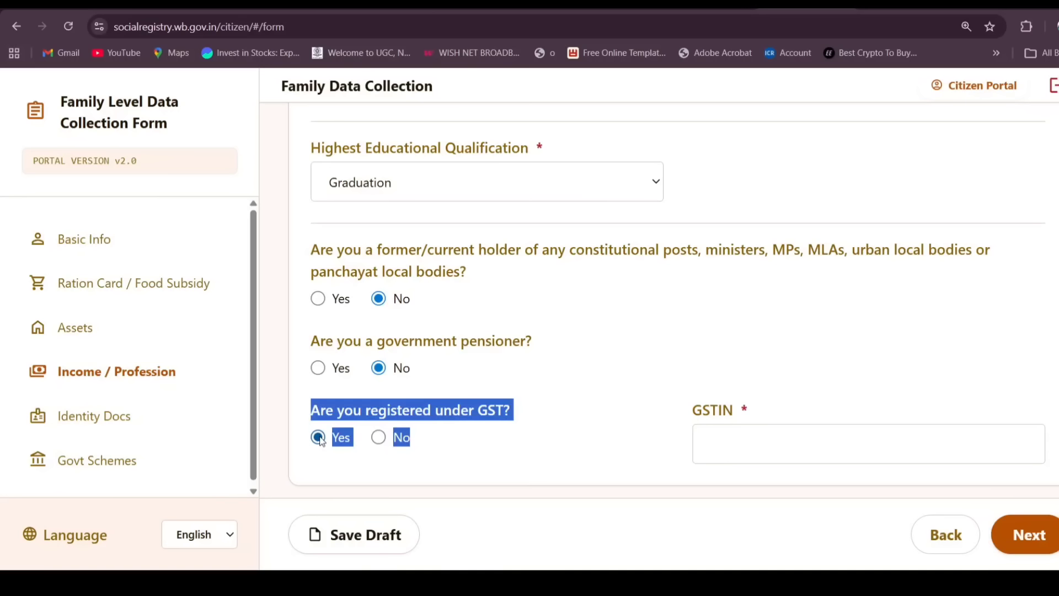
left_click(452, 446)
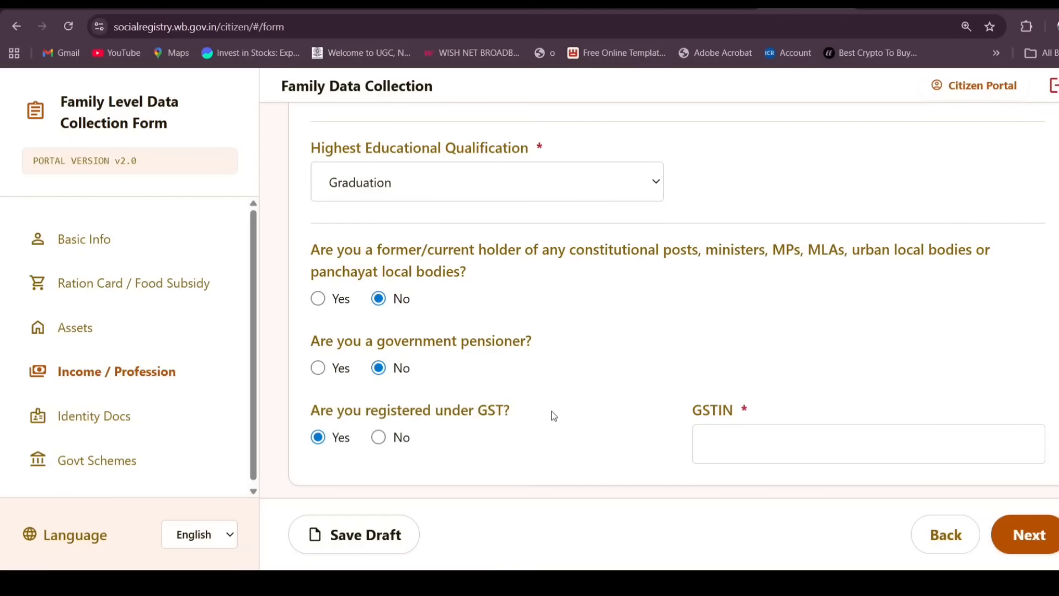
left_click(750, 446)
left_click(378, 437)
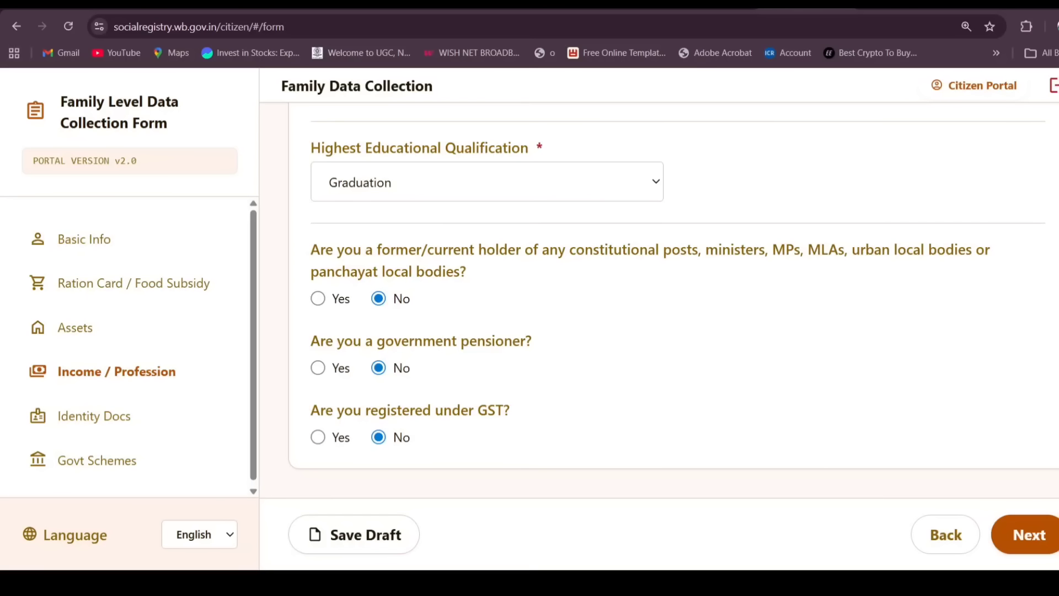
Proceed to the Identity Docs section and set the CAA application status to Issued
left_click(1031, 534)
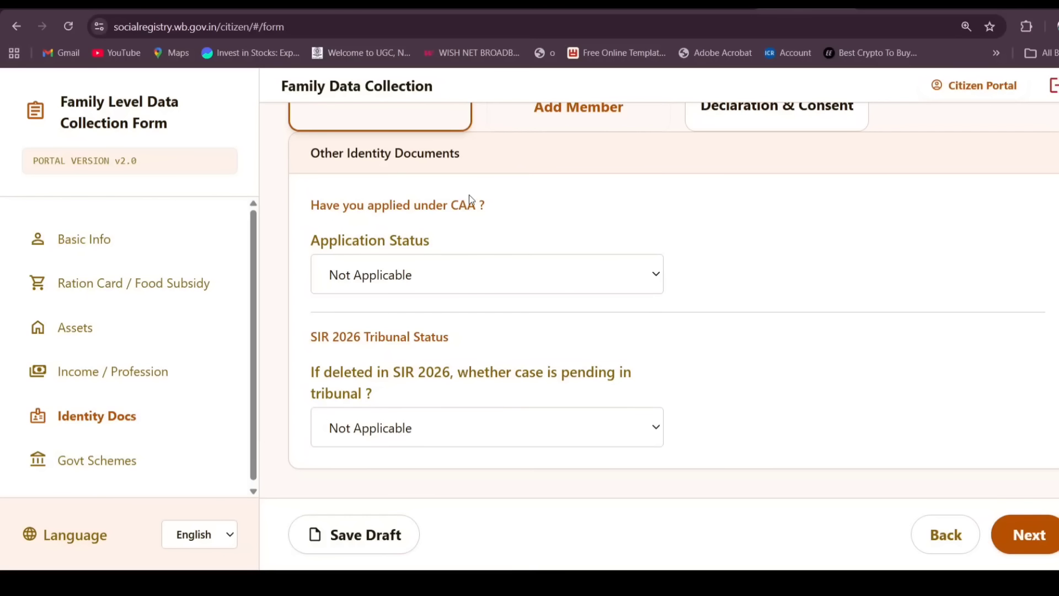
left_click_drag(310, 210, 528, 222)
left_click(528, 222)
left_click(480, 275)
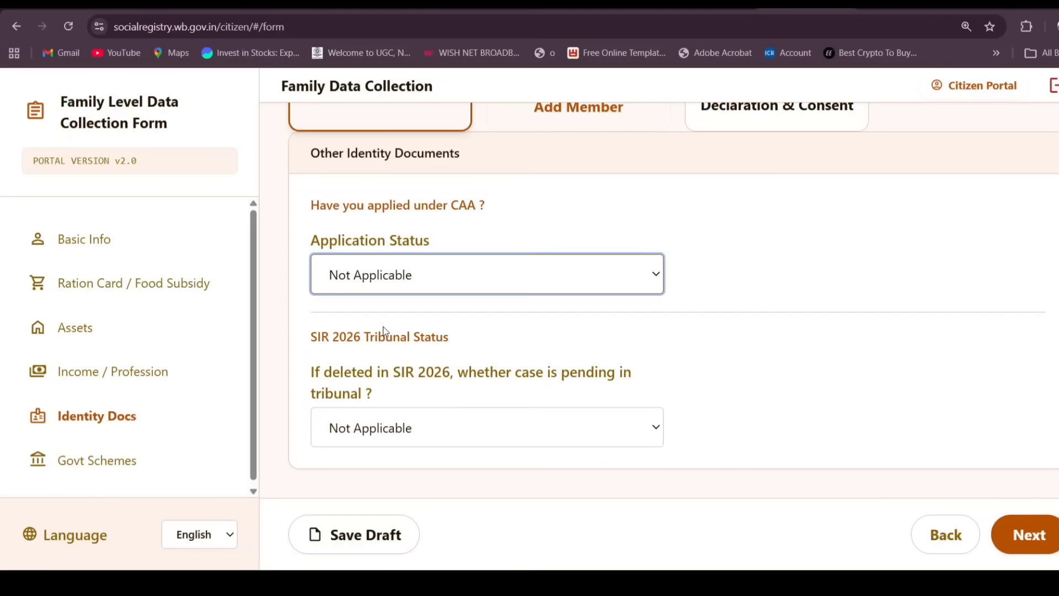
left_click(380, 355)
left_click(856, 297)
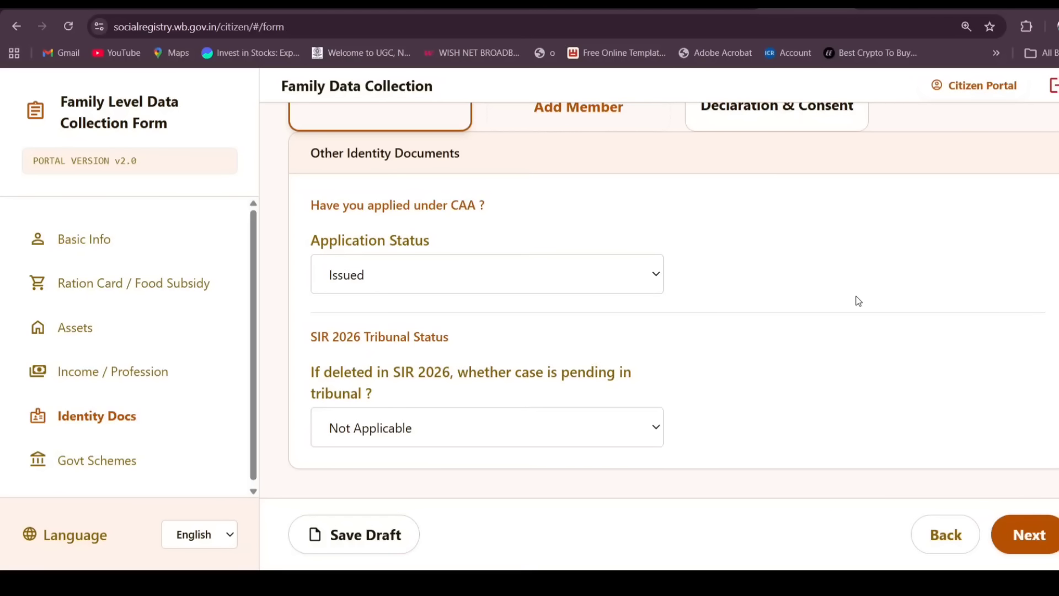
Set the CAA application status to Not Applicable
left_click(550, 274)
left_click(377, 303)
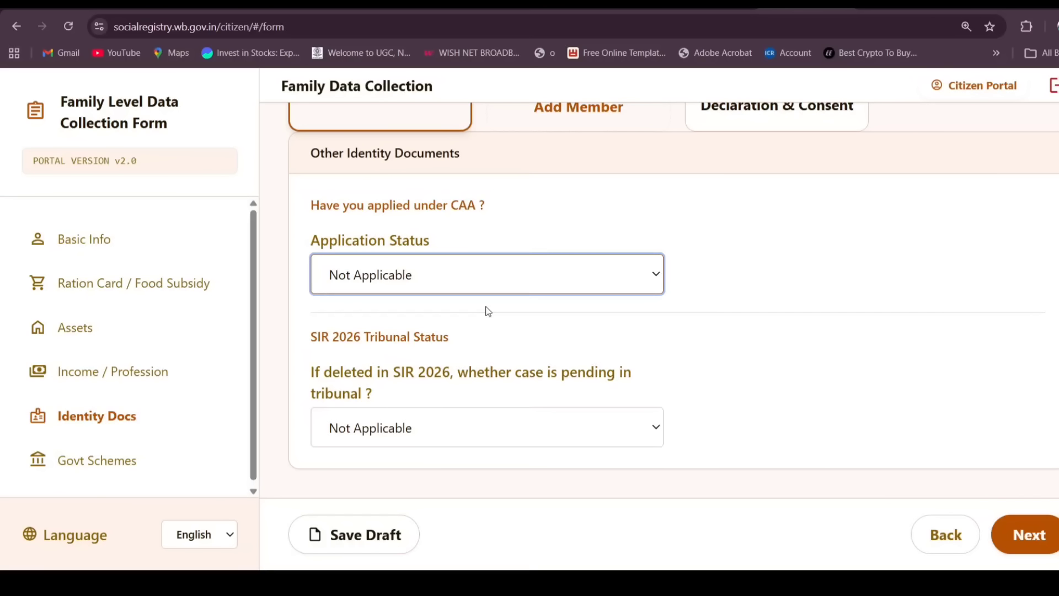
scroll(494, 309, "up", 1)
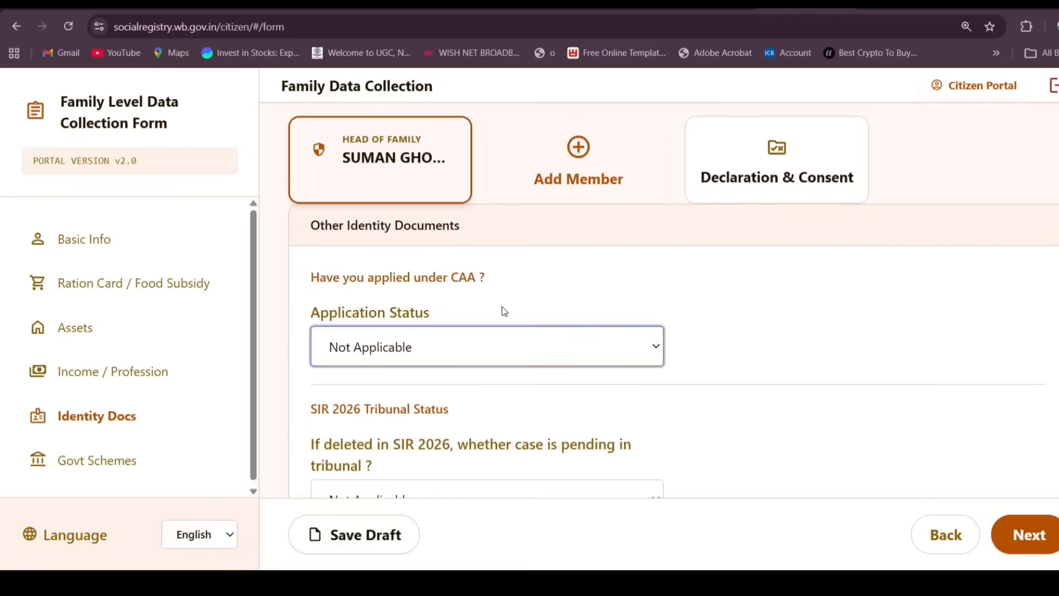
Review the SIR 2026 tribunal status question, switching its answer to No and back to Not Applicable
scroll(502, 307, "down", 1)
left_click_drag(298, 334, 503, 340)
left_click(501, 341)
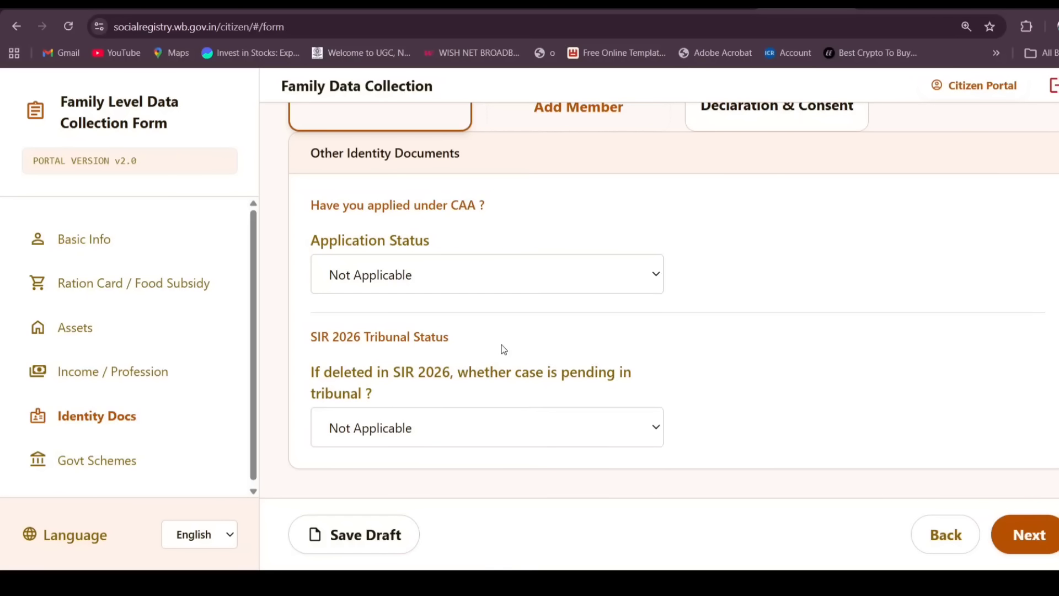
left_click(482, 431)
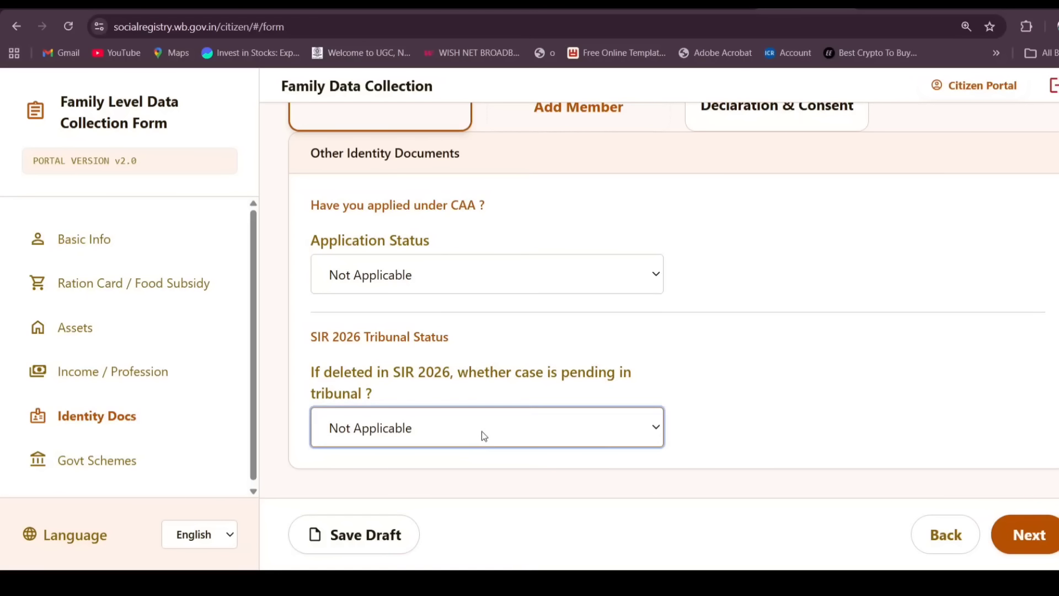
left_click(385, 499)
left_click(368, 484)
left_click_drag(313, 374, 528, 403)
left_click_drag(621, 398, 434, 353)
left_click(455, 370)
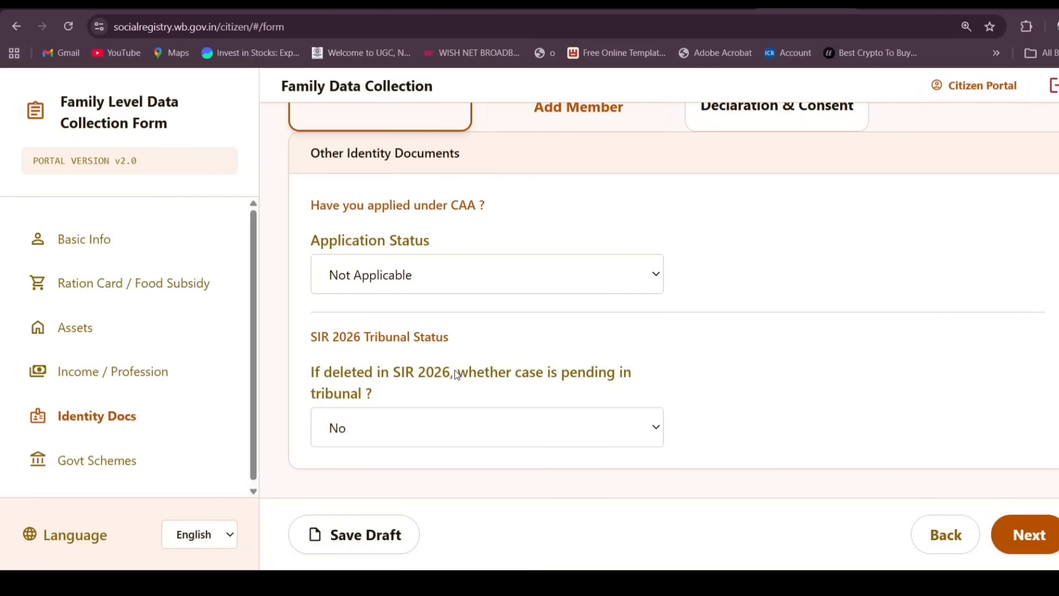
left_click(432, 428)
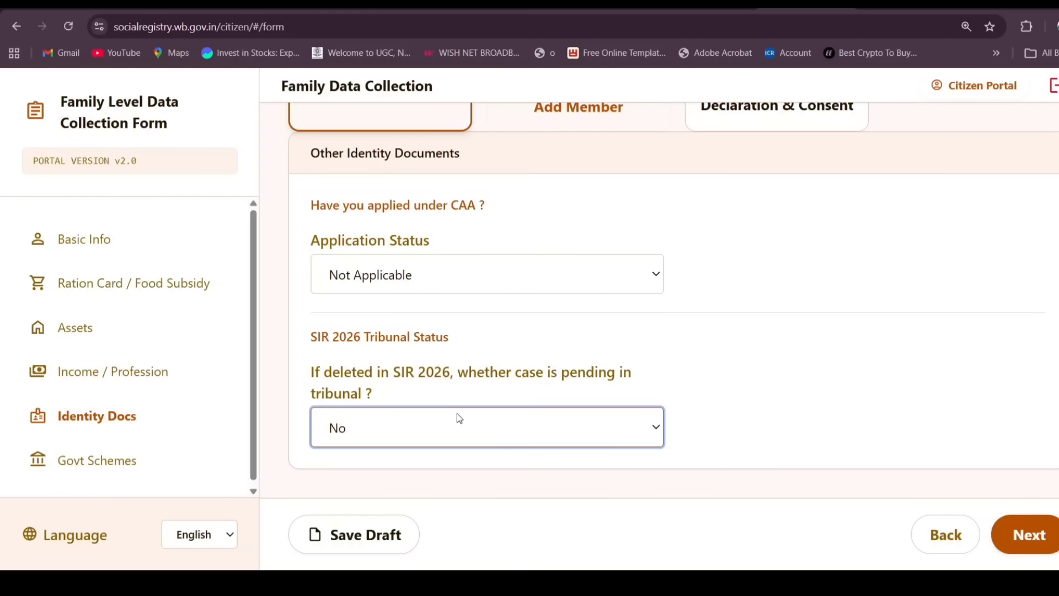
key("Up")
key("Up")
left_click_drag(306, 368, 488, 392)
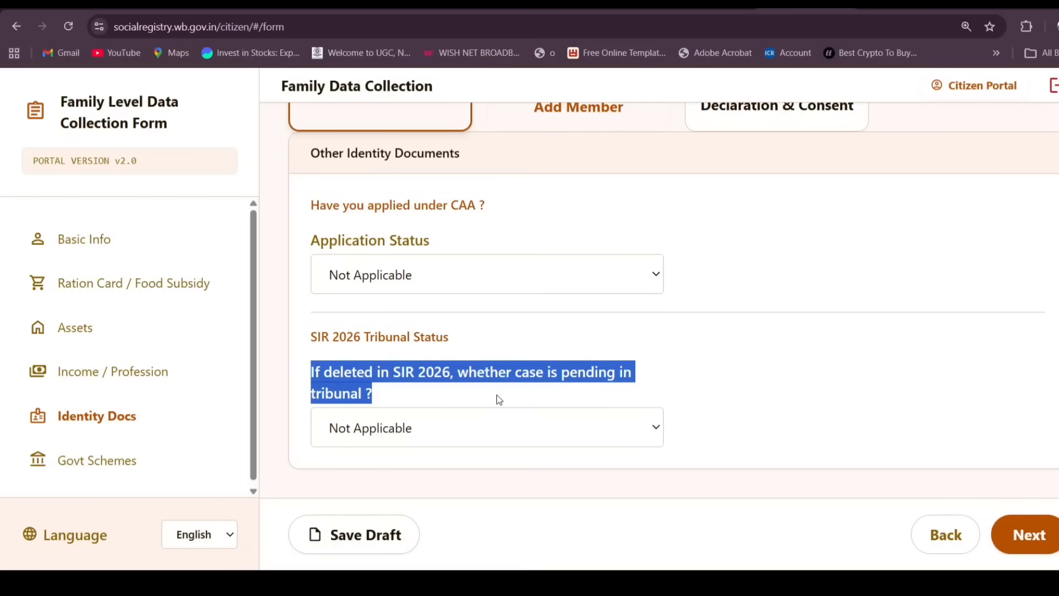
Switch the SIR 2026 tribunal answer to Yes and return it to Not Applicable
left_click(418, 428)
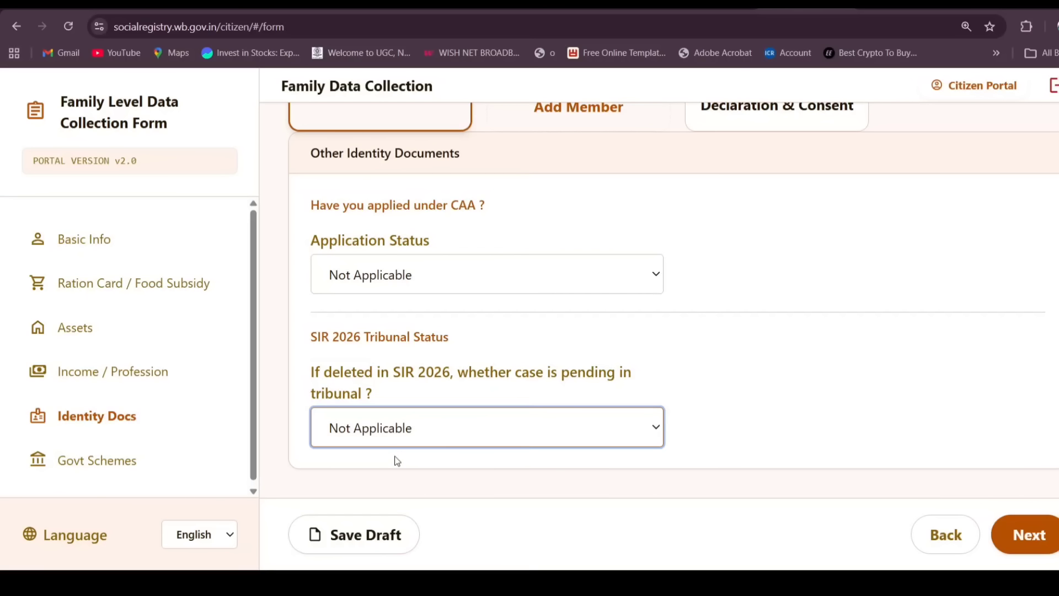
left_click(359, 467)
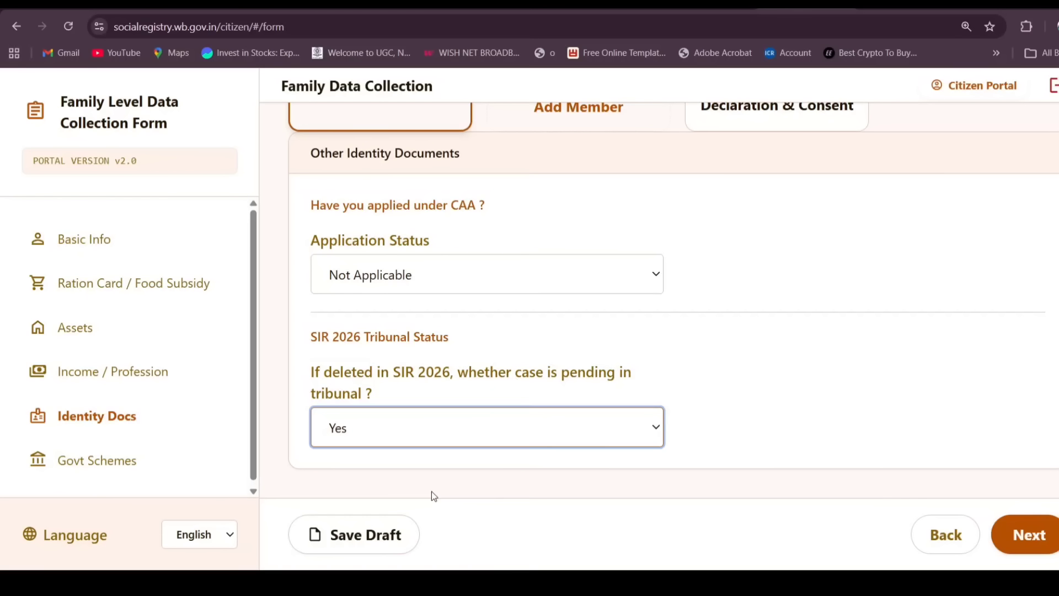
left_click(379, 482)
left_click(366, 453)
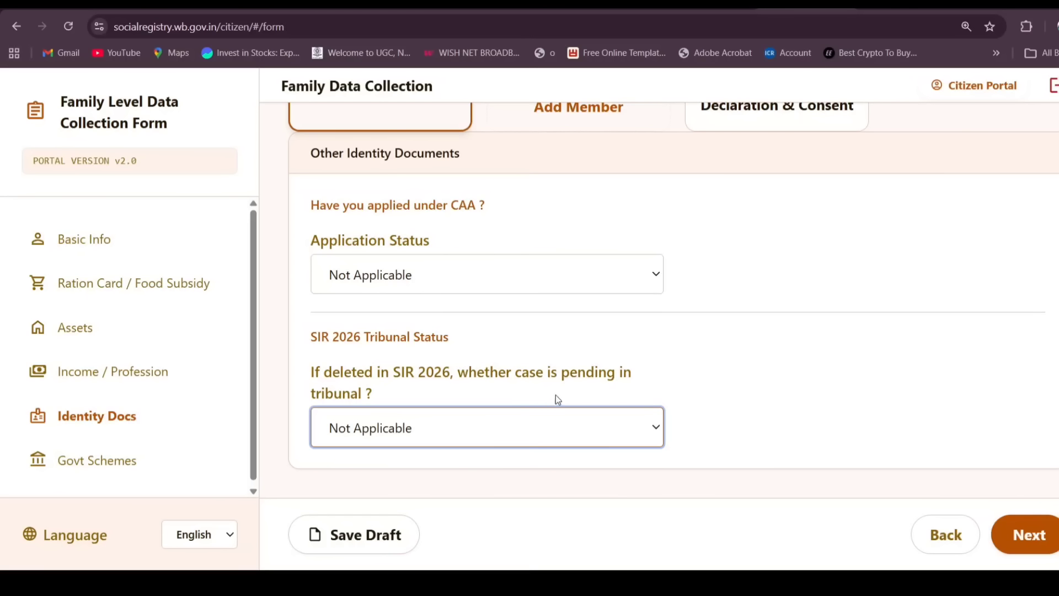
Proceed to the Govt Schemes section and review the DBT scheme benefits question and the first scheme's name field
left_click(1020, 539)
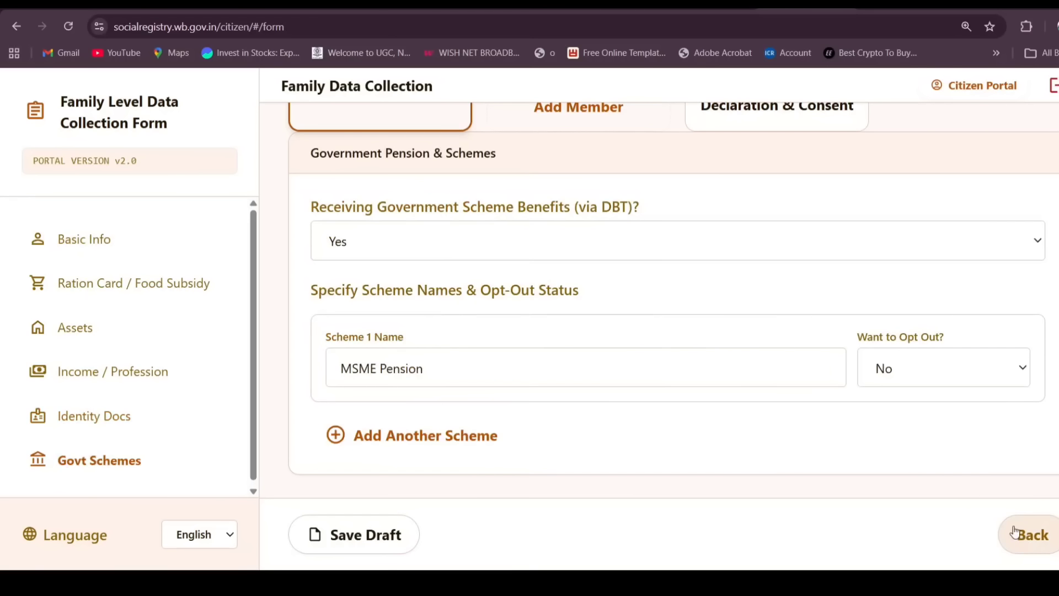
scroll(717, 364, "up", 2)
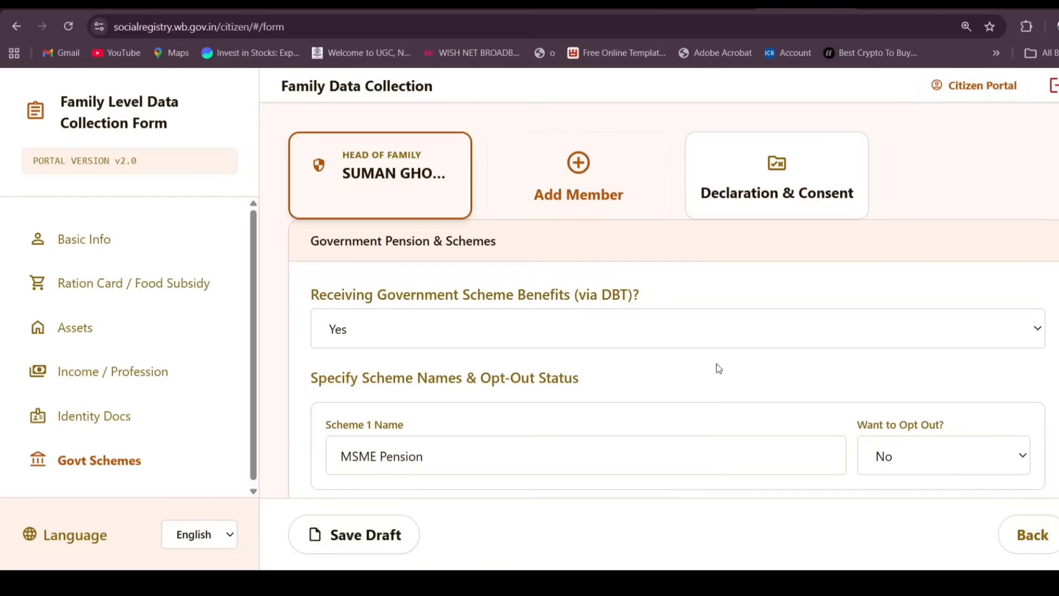
scroll(717, 364, "down", 2)
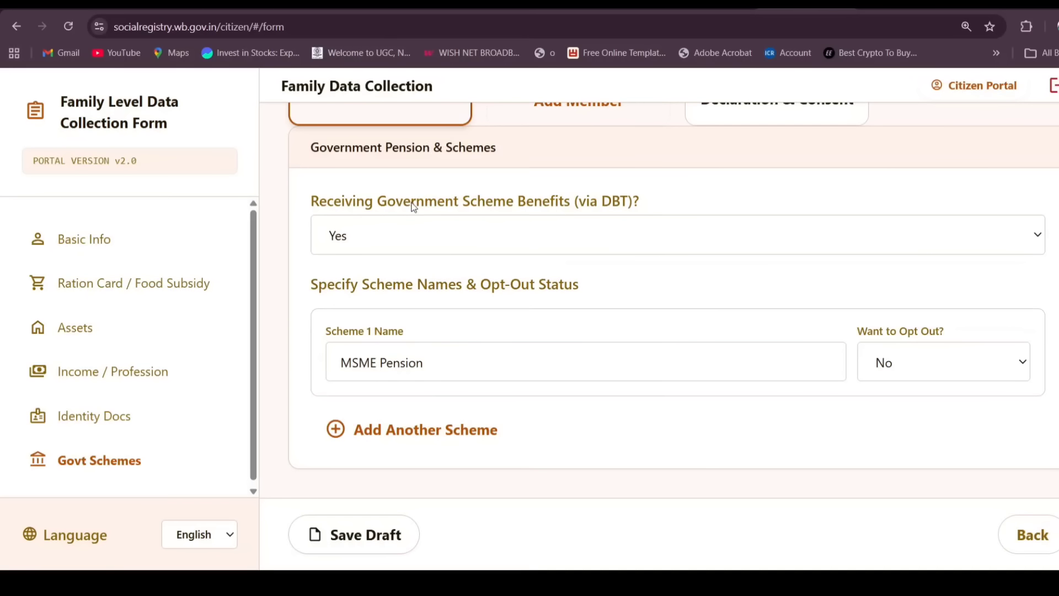
left_click_drag(291, 134, 577, 188)
left_click(642, 181)
left_click_drag(363, 147, 535, 163)
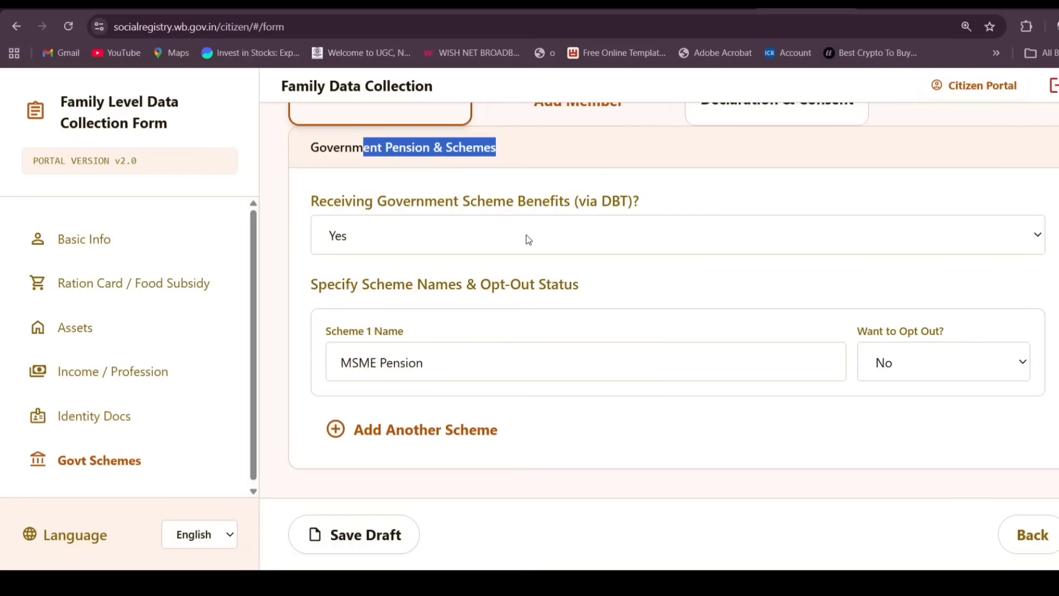
left_click(610, 163)
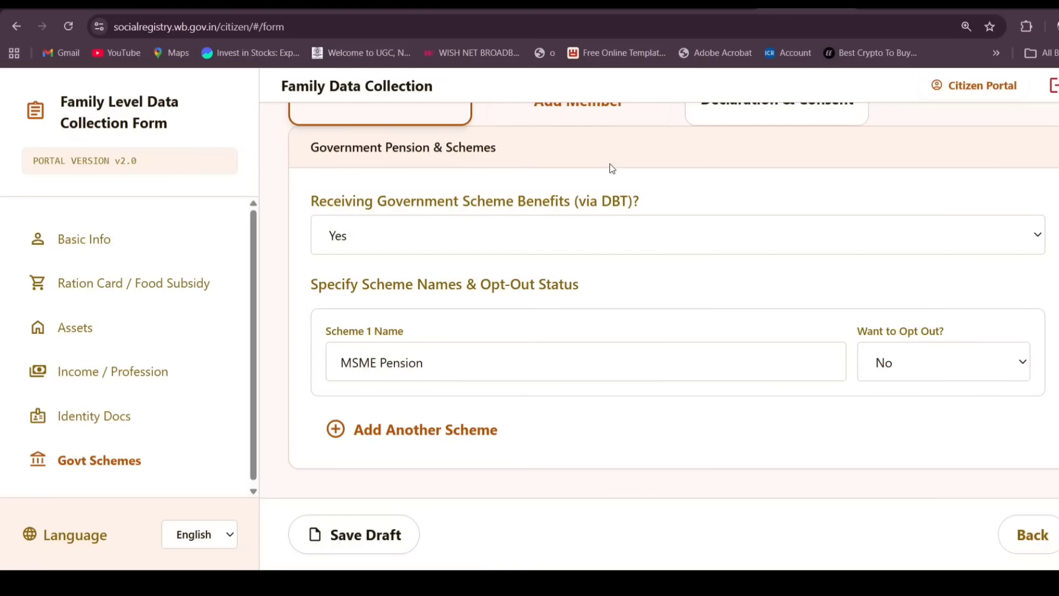
left_click(559, 241)
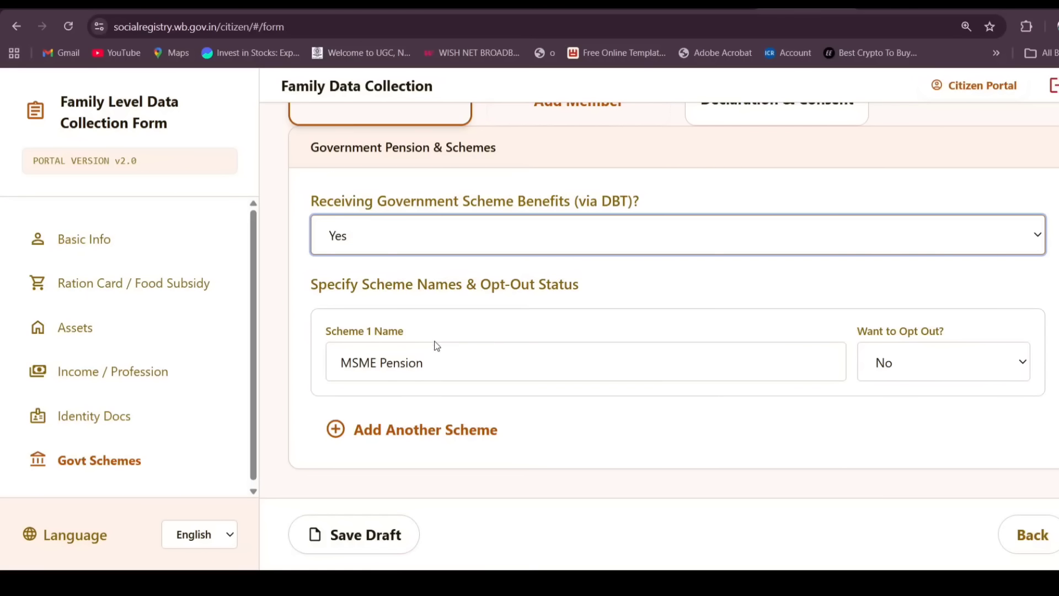
left_click_drag(326, 331, 450, 409)
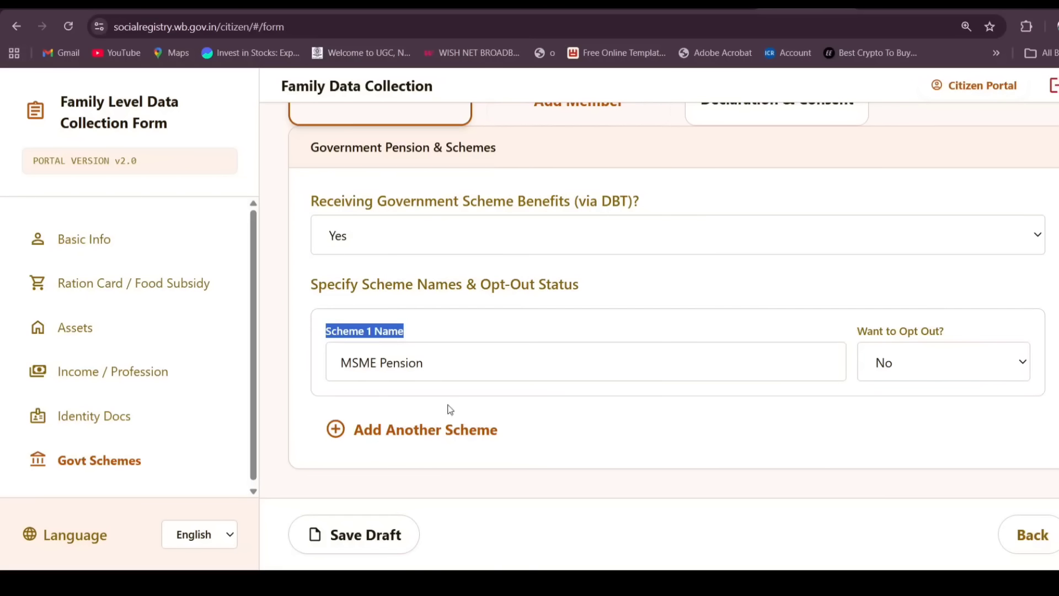
Add two more scheme entries and delete the third one
left_click(407, 448)
scroll(544, 411, "down", 2)
left_click(380, 429)
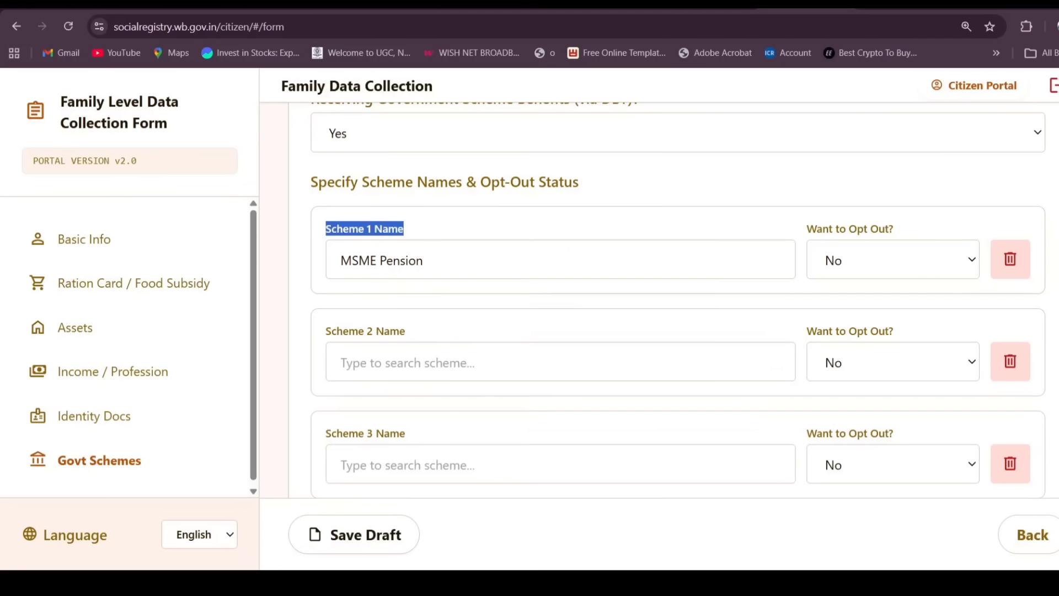
left_click(1017, 476)
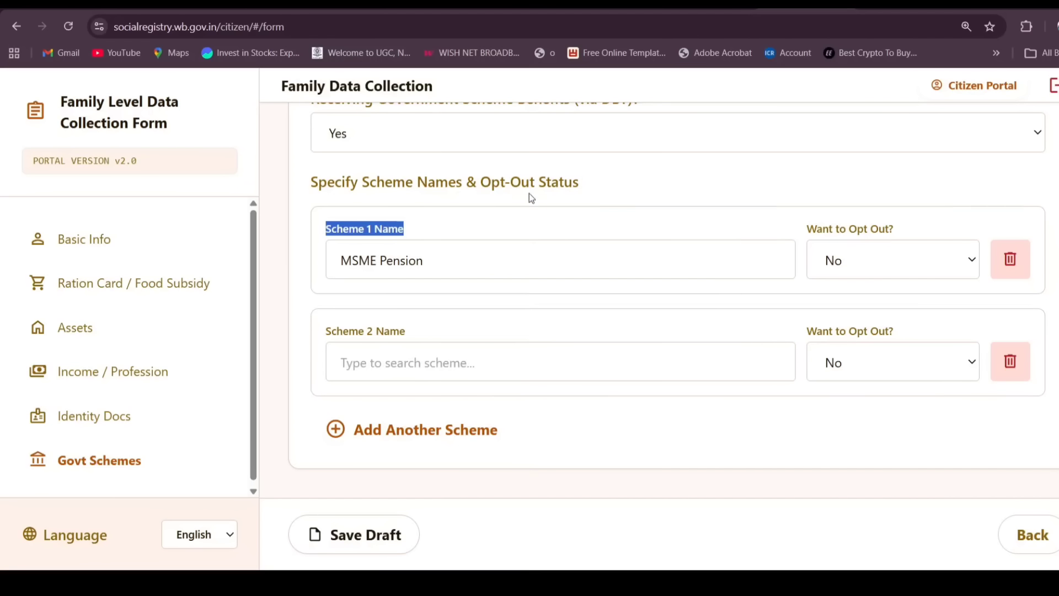
Replace the first scheme's name by searching for KR and choosing Financial Support to Krishak Bandhu (Assured Income)
left_click(524, 258)
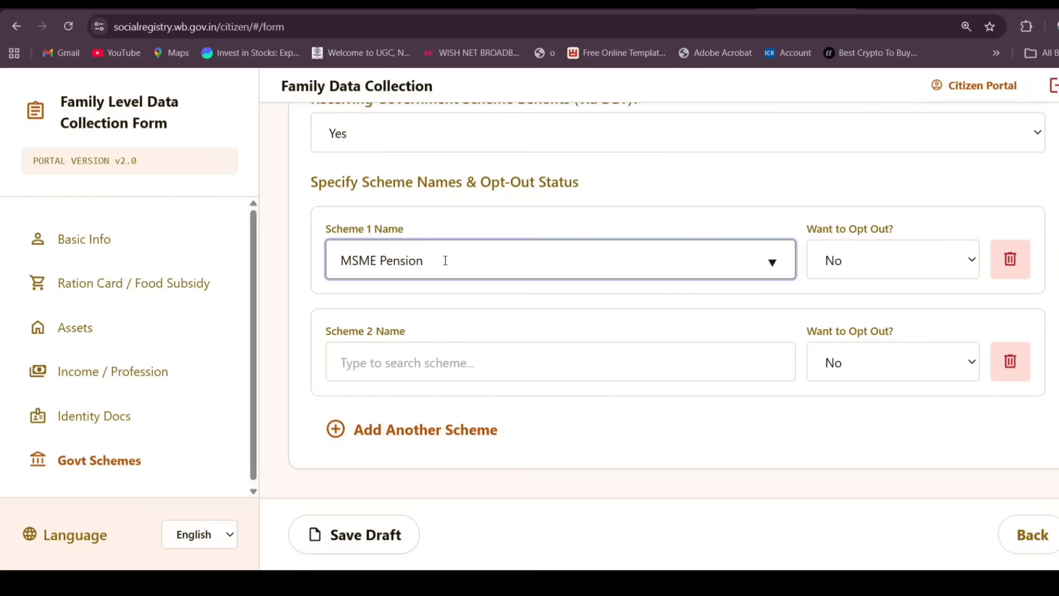
key("BackSpace")
key("BackSpace")
key("BackSpace")
key("BackSpace")
key("BackSpace")
key("BackSpace")
key("BackSpace")
key("BackSpace")
key("BackSpace")
key("BackSpace")
key("BackSpace")
type("KR")
left_click(437, 305)
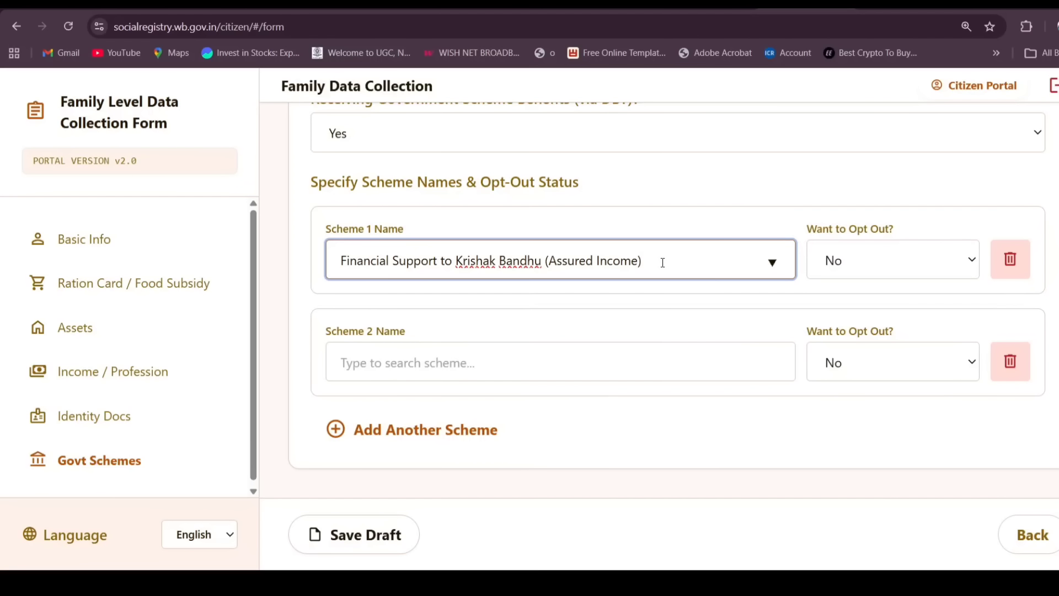
Remove "(Assured Income)" from the first scheme's name, keeping Financial Support to Krishak Bandhu
key("BackSpace")
key("BackSpace")
key("BackSpace")
key("BackSpace")
key("BackSpace")
key("BackSpace")
key("BackSpace")
key("BackSpace")
key("BackSpace")
key("BackSpace")
key("BackSpace")
key("BackSpace")
key("BackSpace")
key("BackSpace")
key("BackSpace")
key("BackSpace")
key("BackSpace")
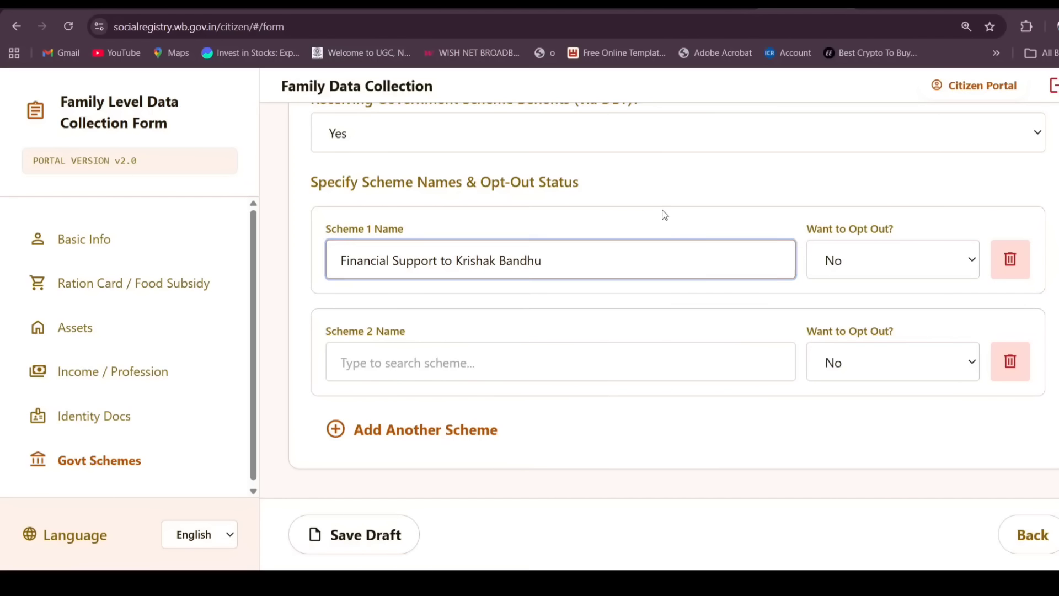
left_click(665, 215)
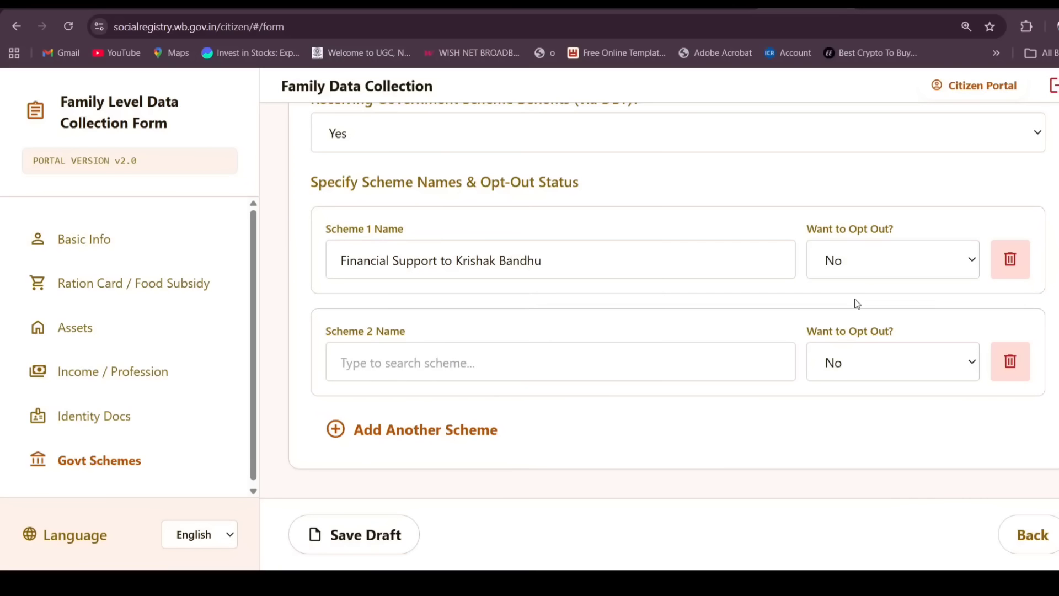
Review the opt-out choices for the first scheme, keeping the answer at No
left_click_drag(795, 220, 878, 226)
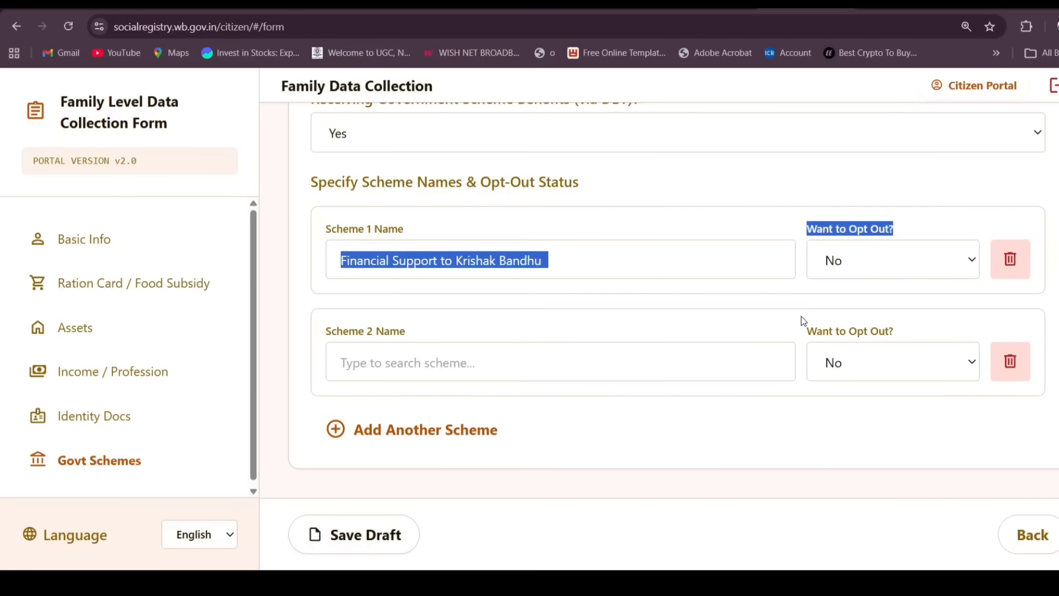
left_click(795, 300)
left_click(973, 259)
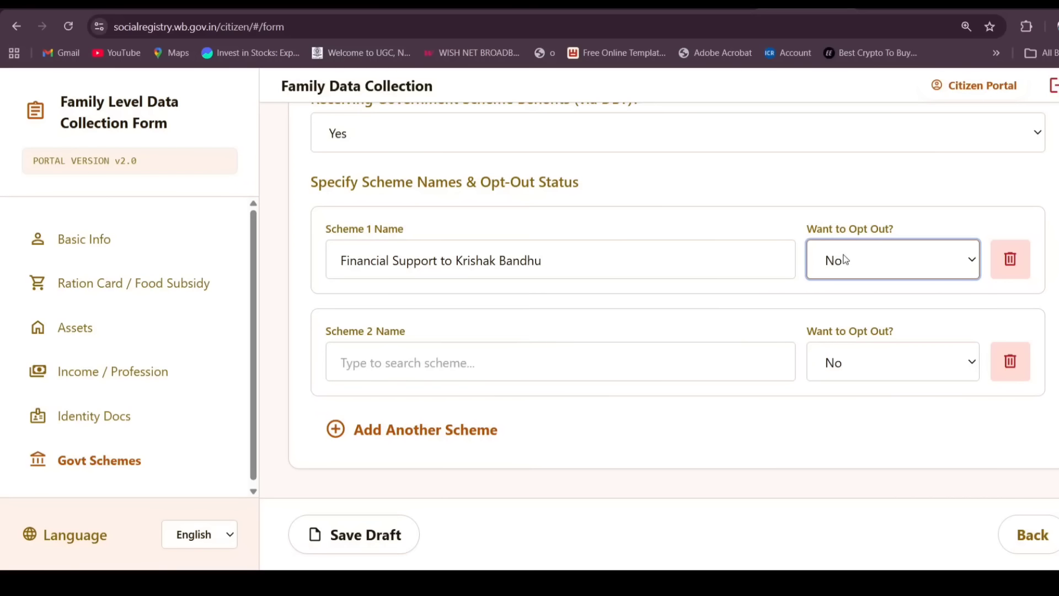
left_click(718, 186)
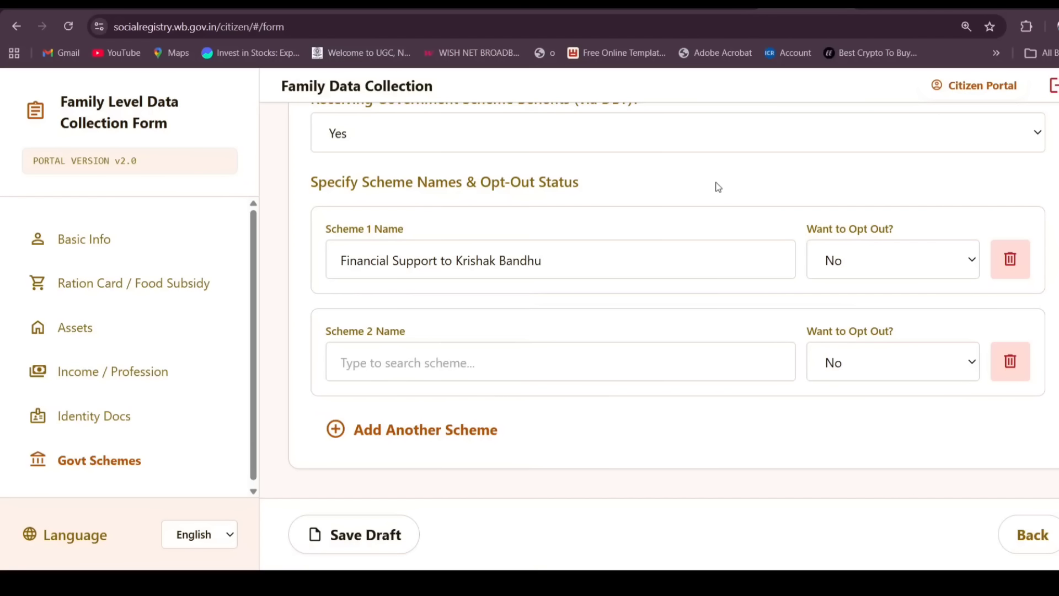
left_click(876, 259)
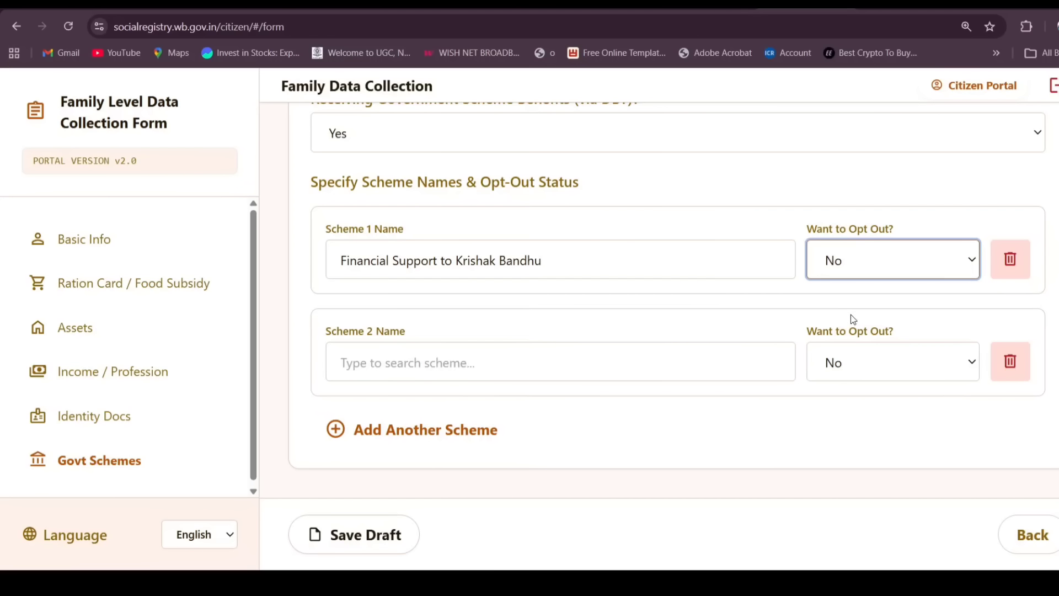
left_click(846, 288)
Try searching the second scheme's name for GAS, LP and PM, clearing the field after each attempt
left_click(512, 361)
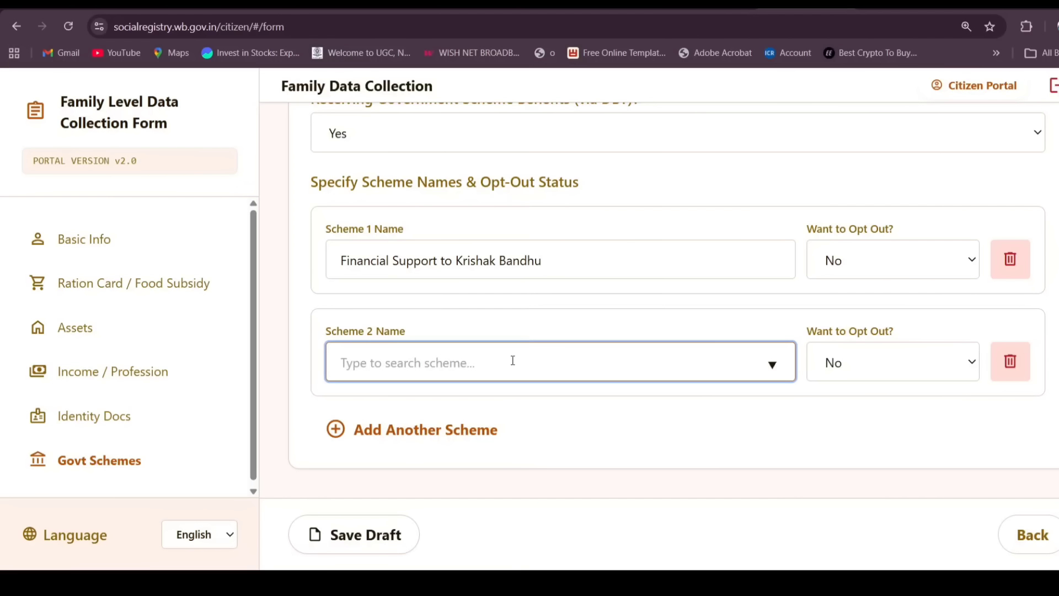
type("P")
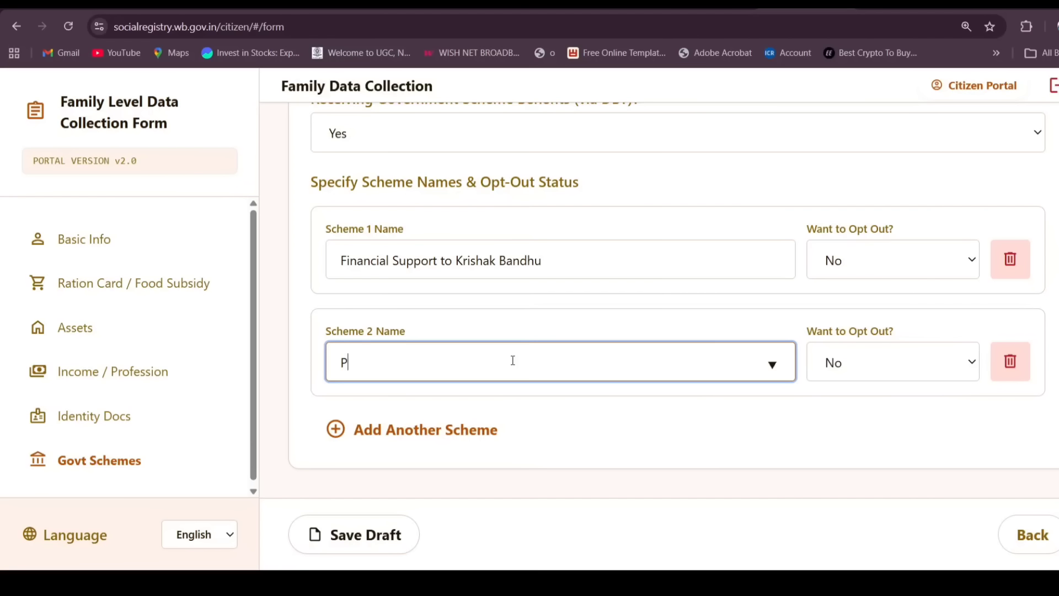
key("BackSpace")
type("GAS")
key("BackSpace")
key("BackSpace")
key("BackSpace")
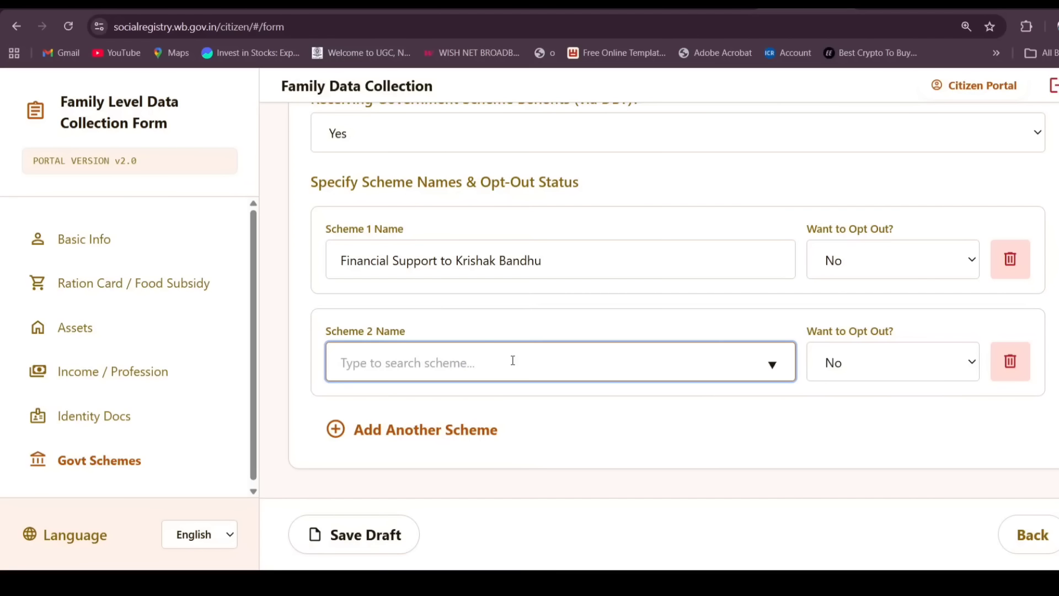
type("LP")
key("BackSpace")
key("BackSpace")
type("PM")
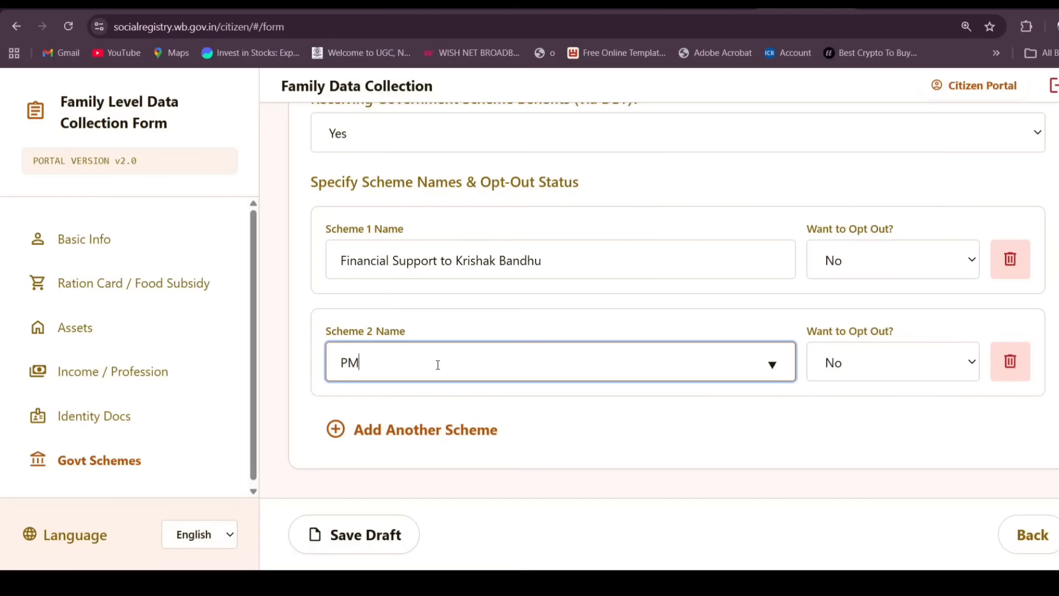
key("BackSpace")
key("BackSpace")
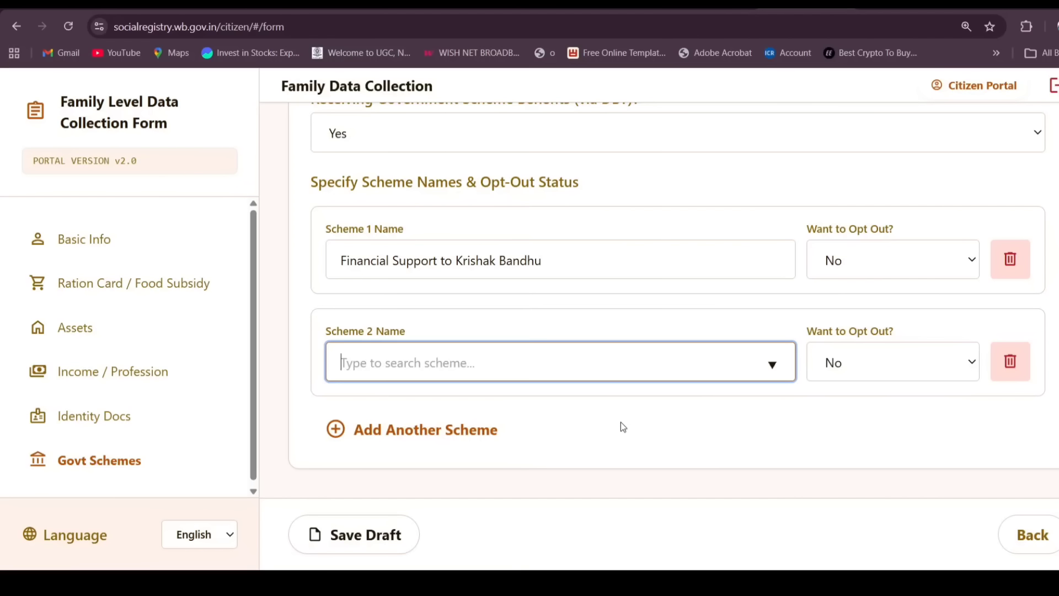
Delete the empty second scheme entry and check the remaining Government Pension & Schemes answers
left_click(1007, 364)
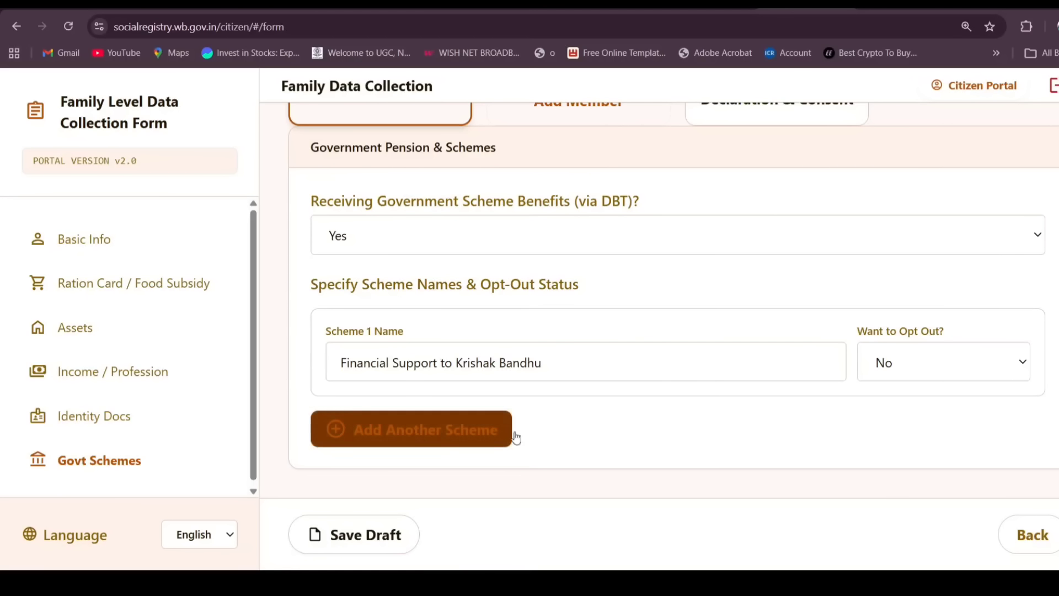
scroll(813, 449, "up", 2)
scroll(812, 449, "down", 2)
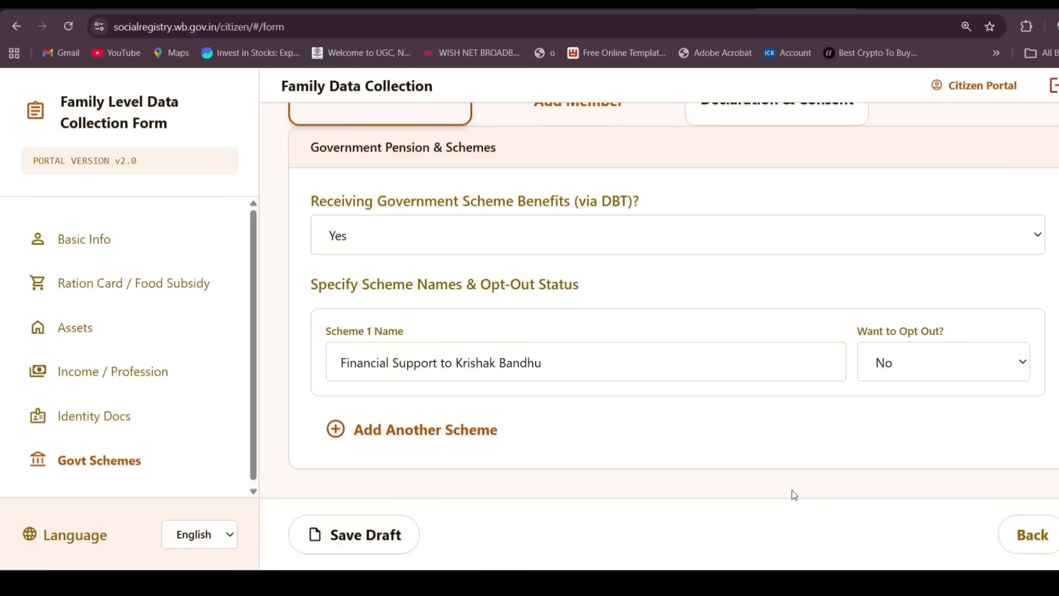
scroll(794, 496, "up", 2)
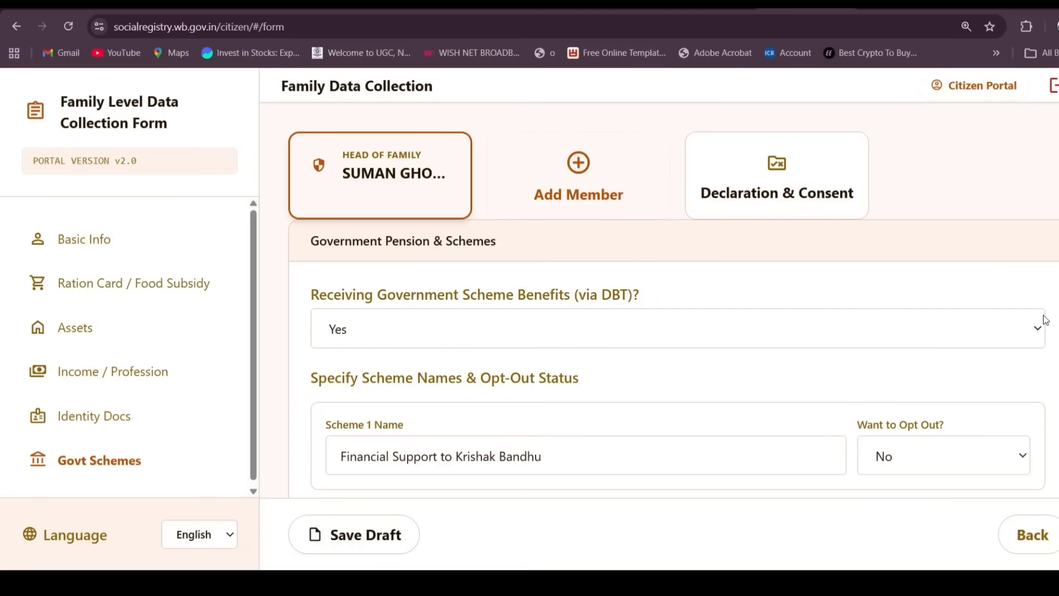
Open the Declaration & Consent section and accept the declaration that the provided information is true
left_click(823, 185)
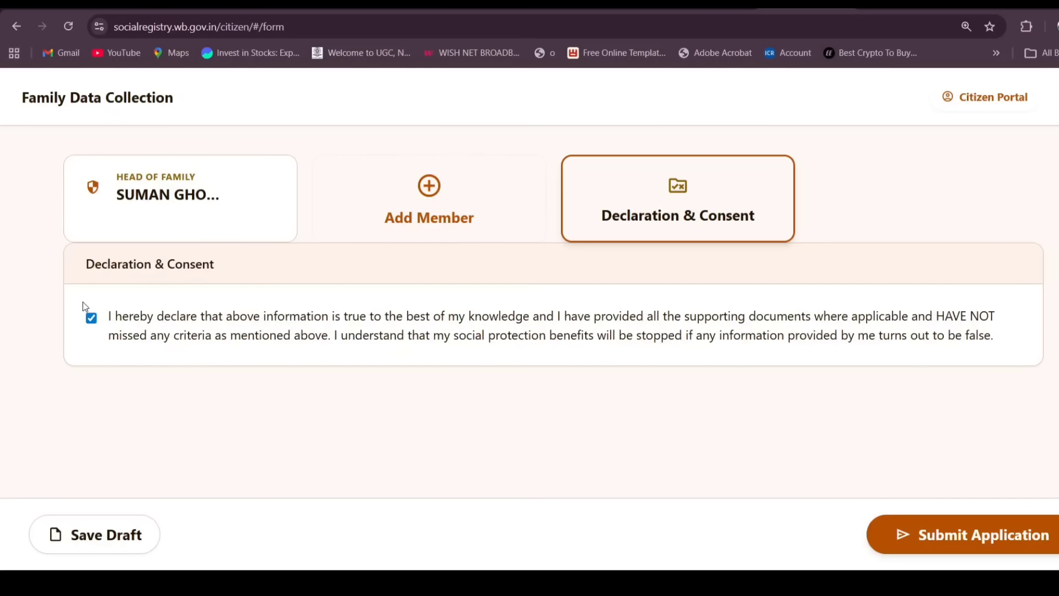
left_click(91, 318)
left_click(91, 318)
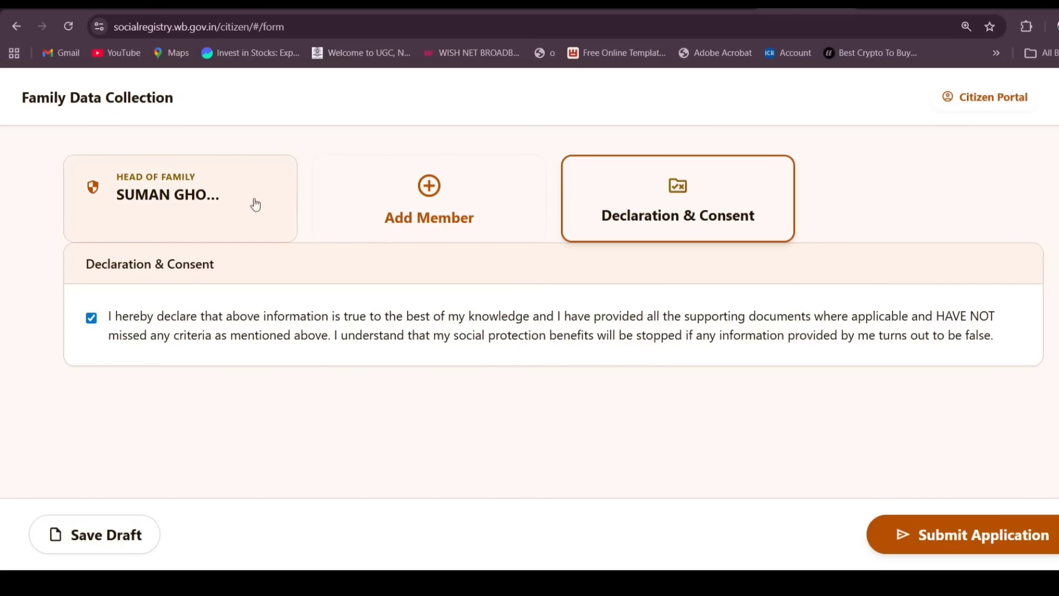
Return to the head of family's record and add a second family member to the form
left_click(237, 192)
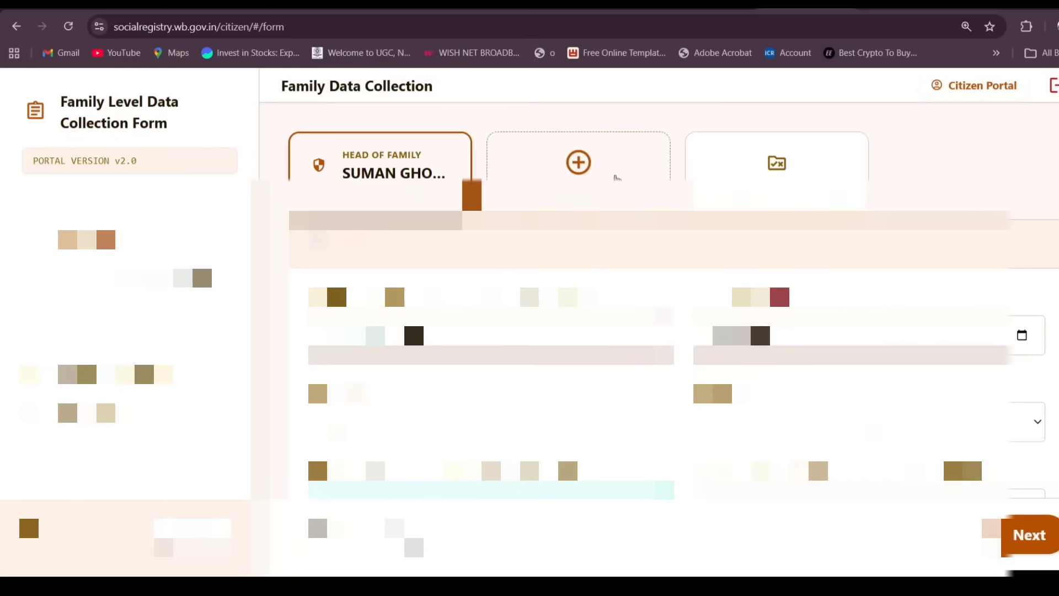
scroll(664, 259, "down", 1)
scroll(539, 166, "up", 1)
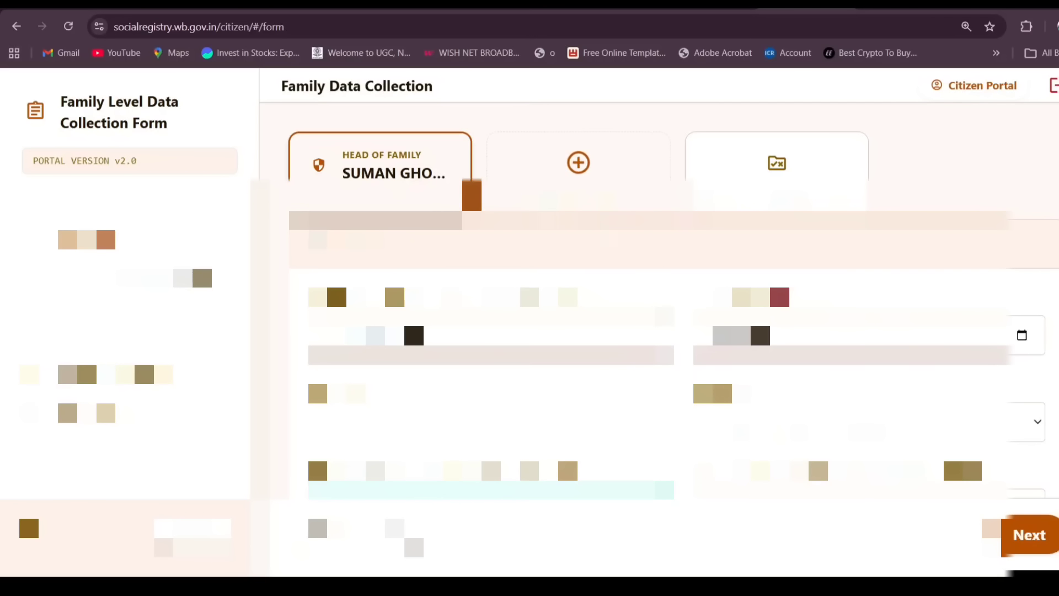
left_click(578, 163)
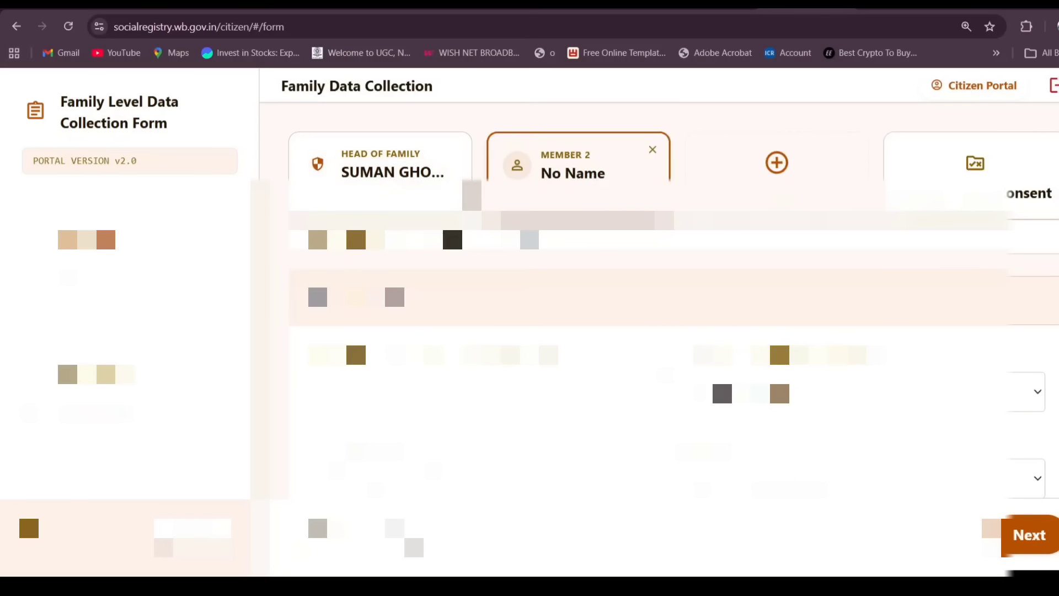
Examine the new member's blank entry, including the required-field list, the member type choice and the basic information fields
scroll(576, 278, "down", 3)
scroll(576, 278, "up", 1)
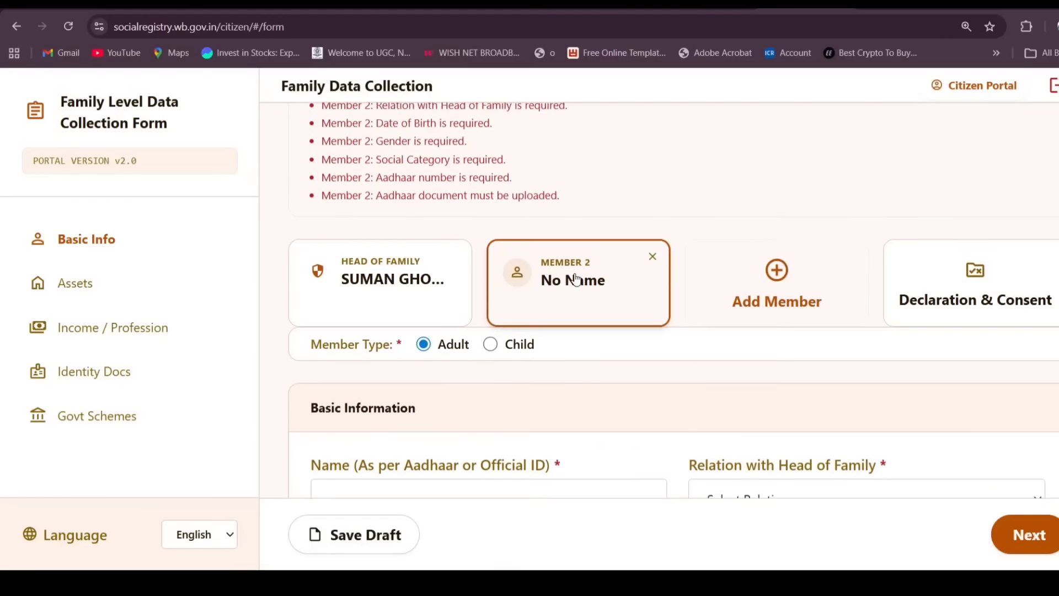
scroll(581, 305, "down", 4)
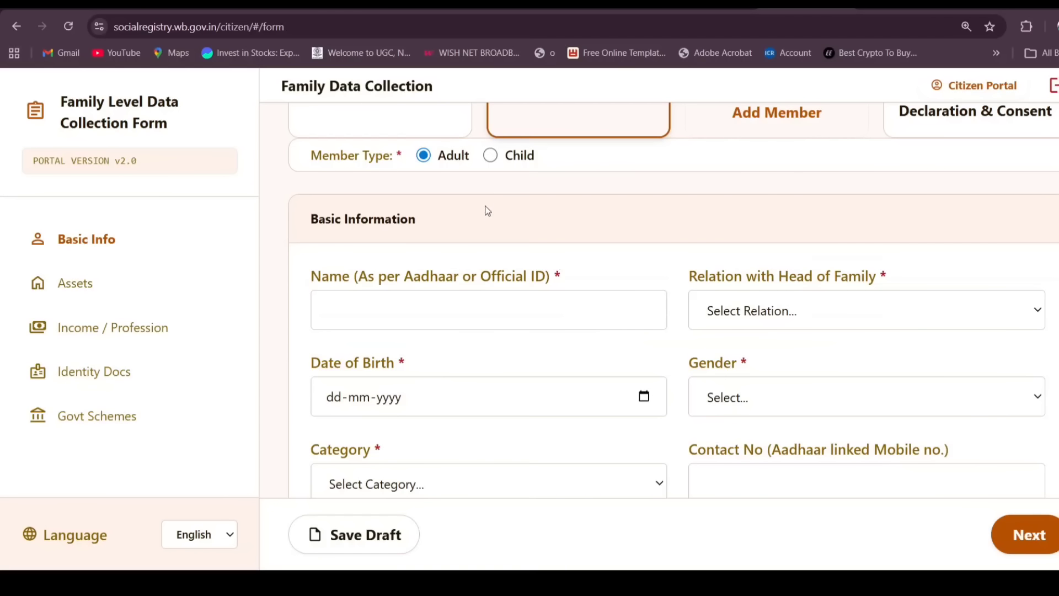
scroll(458, 260, "up", 3)
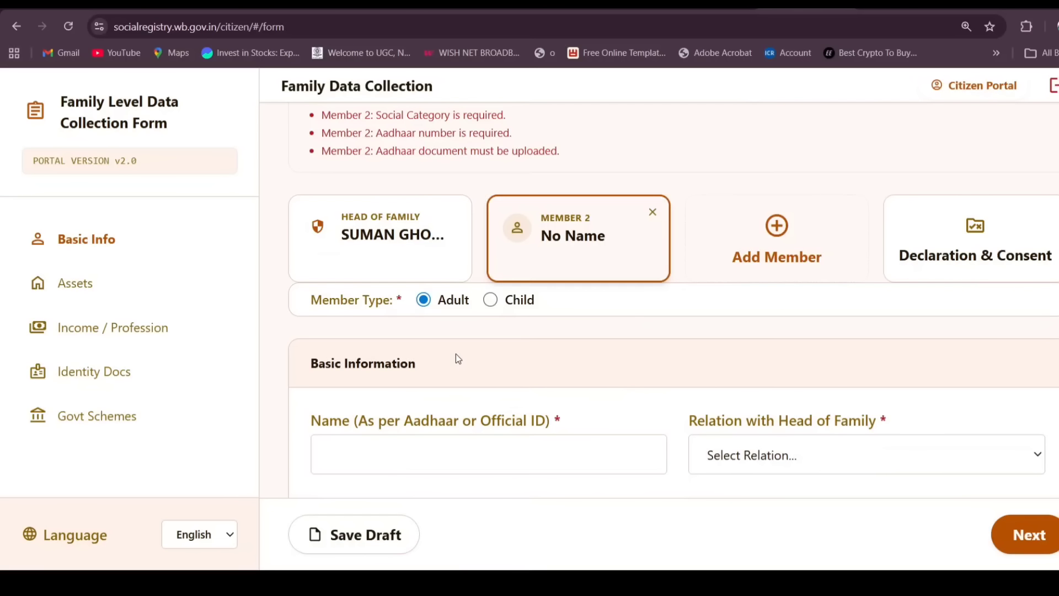
scroll(518, 415, "down", 1)
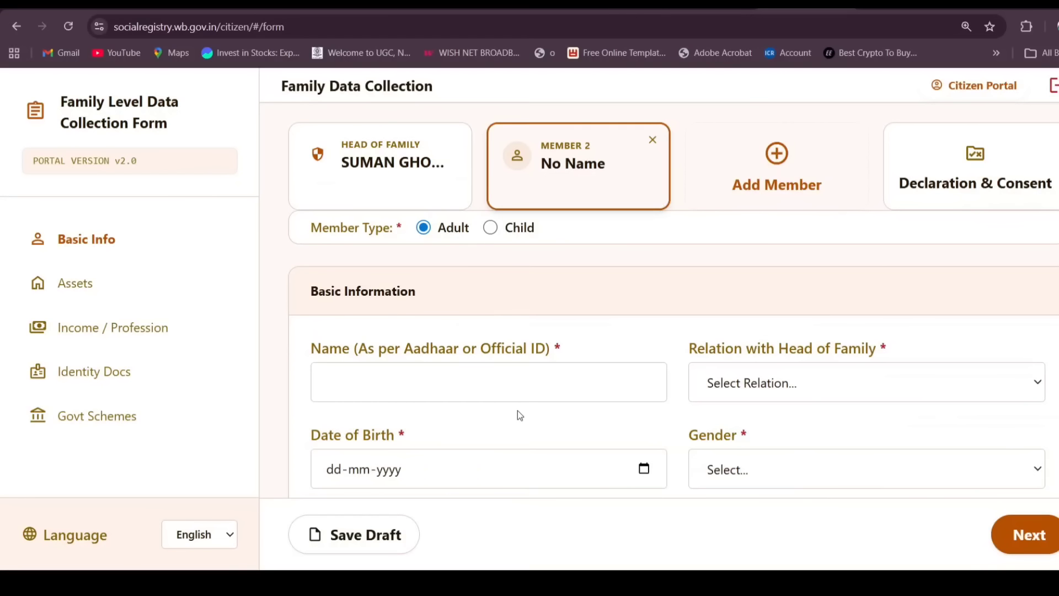
scroll(519, 415, "down", 1)
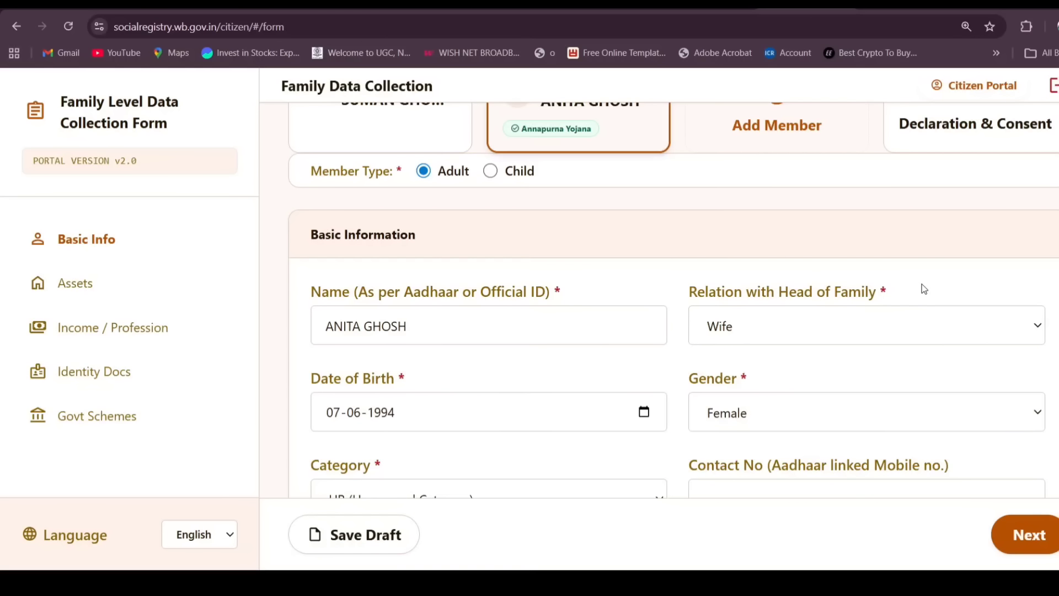
Review Member 2's name and Relation with Head of Family entries in the basic information
scroll(938, 271, "up", 1)
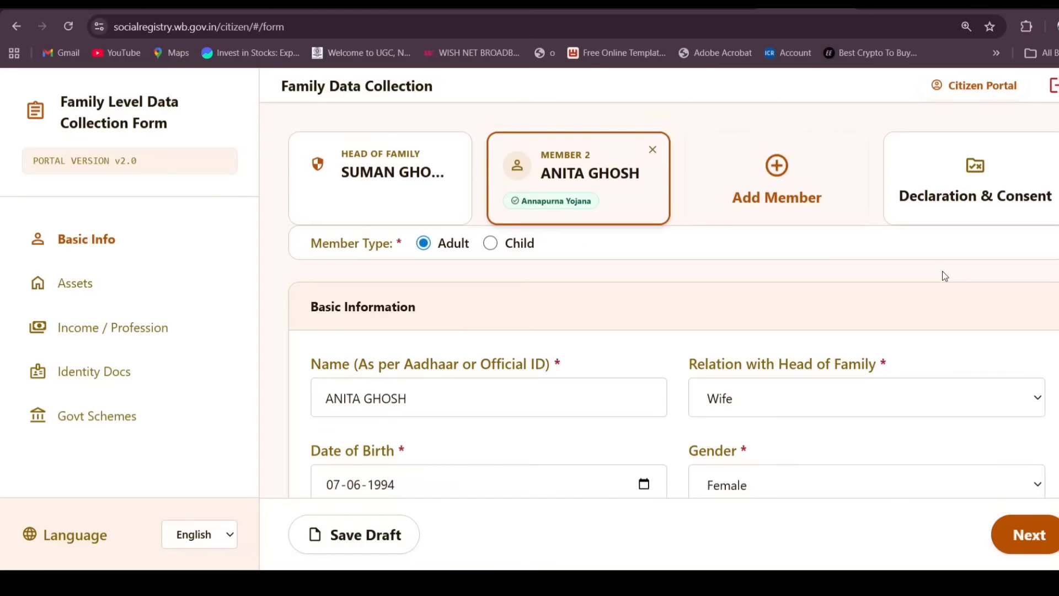
left_click(449, 398)
left_click_drag(374, 398, 315, 385)
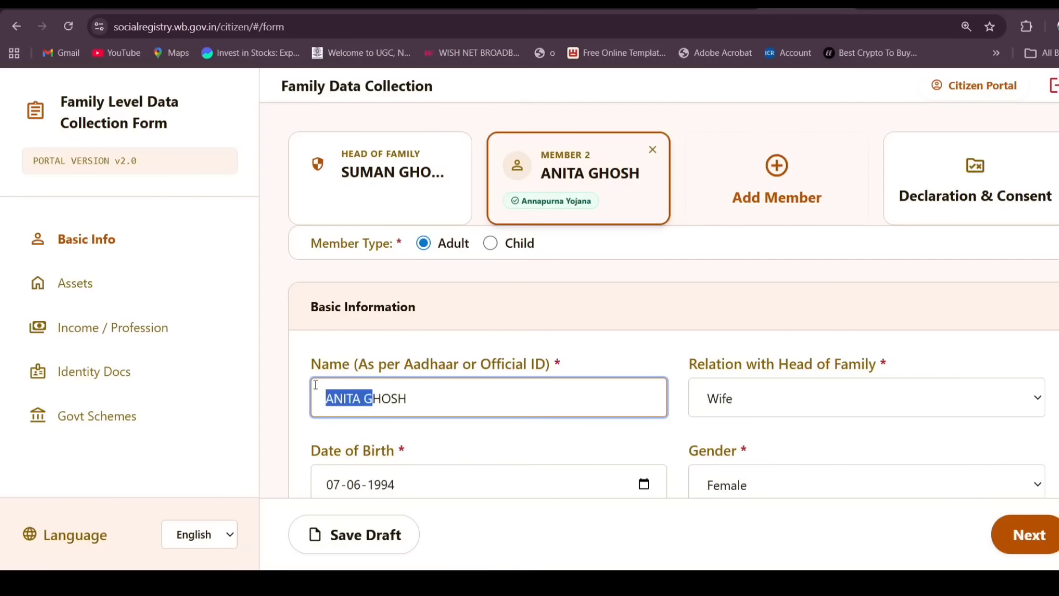
left_click(417, 398)
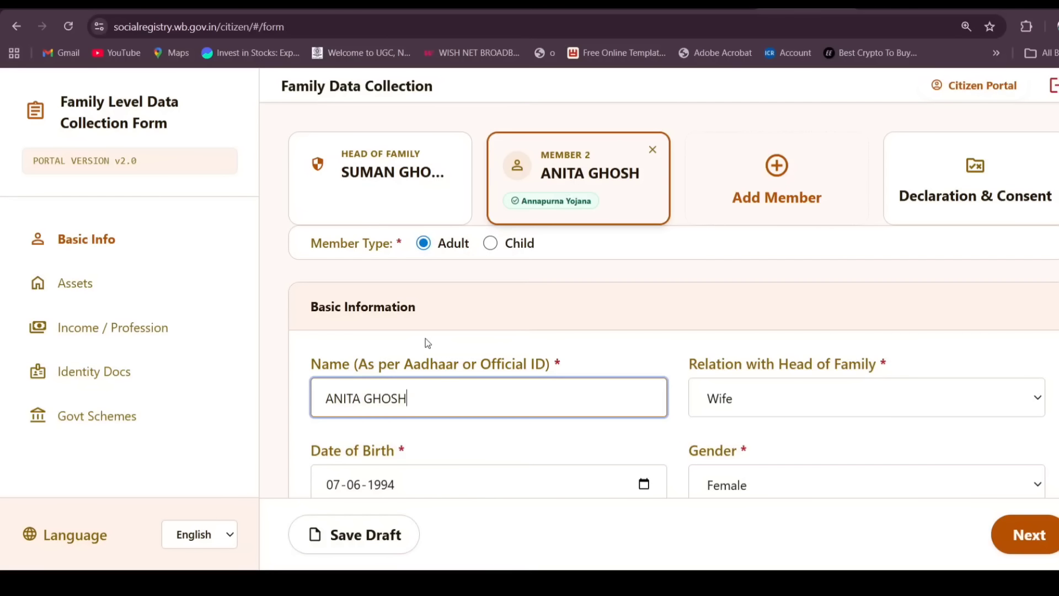
scroll(539, 365, "down", 1)
left_click(737, 319)
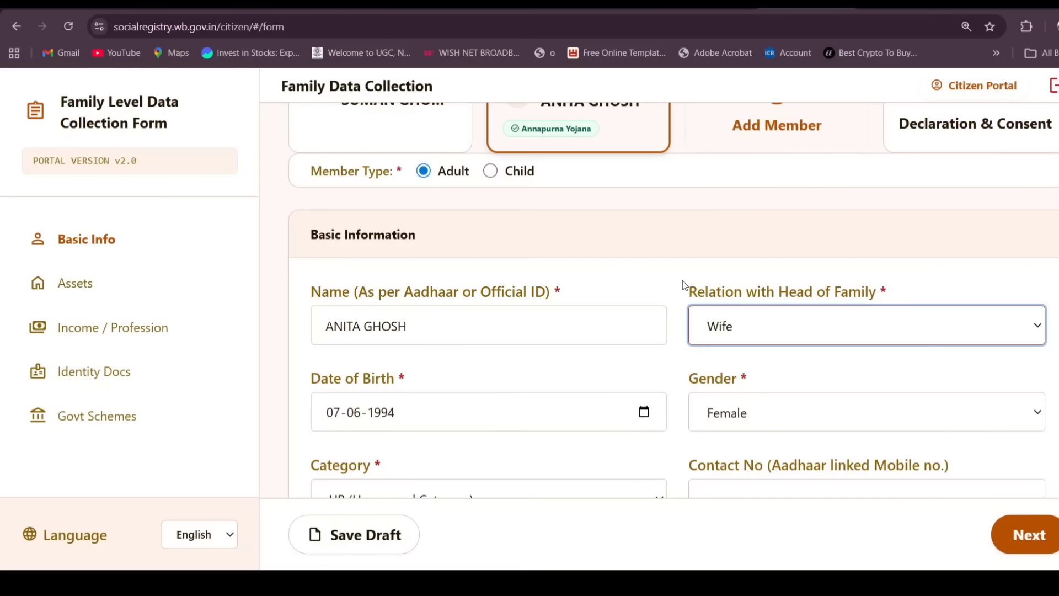
left_click(667, 281)
left_click_drag(688, 285, 915, 282)
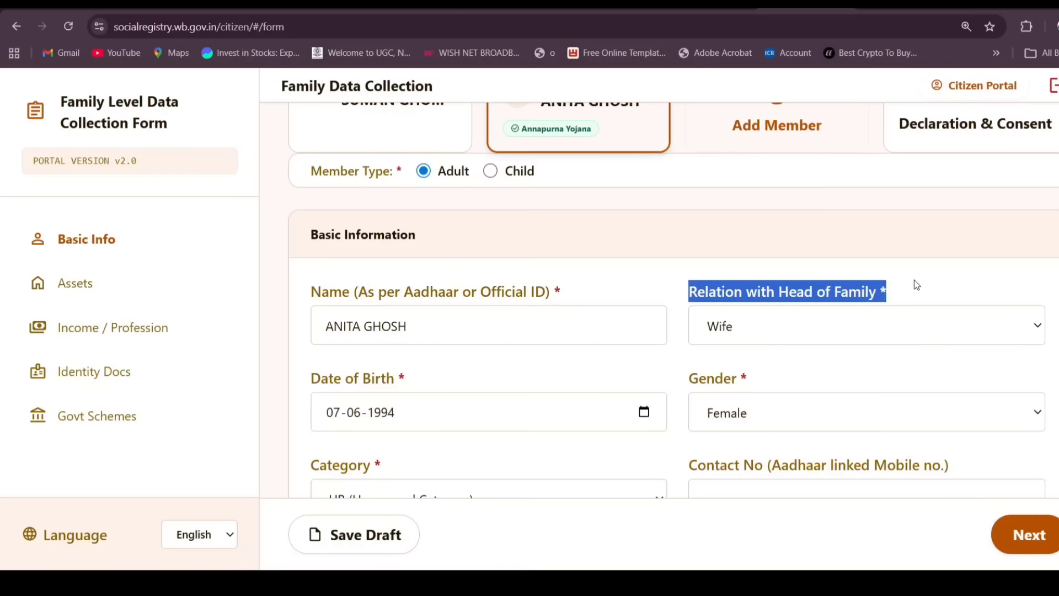
left_click(864, 328)
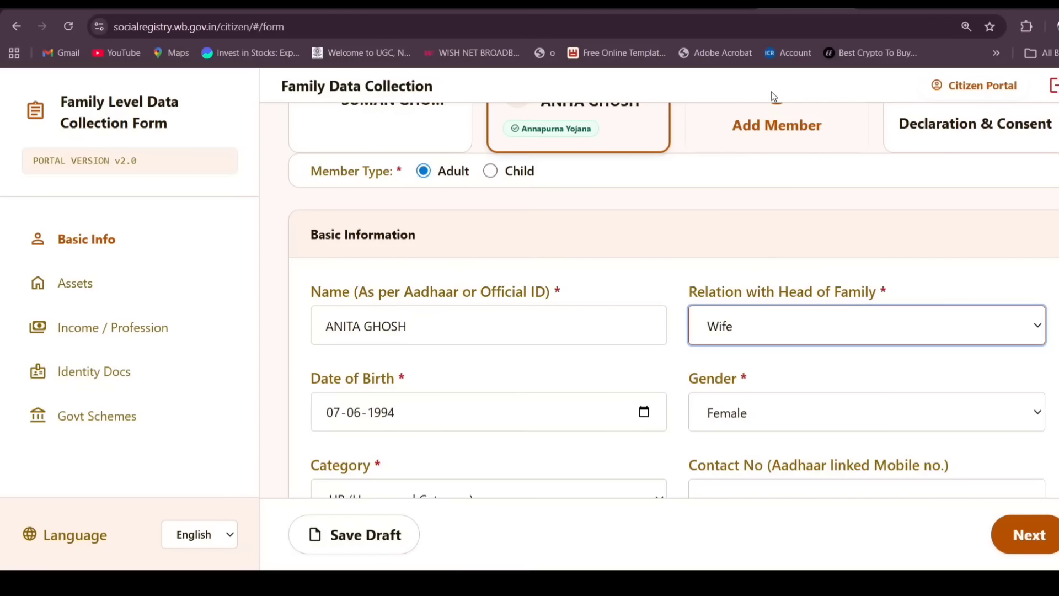
scroll(606, 276, "up", 1)
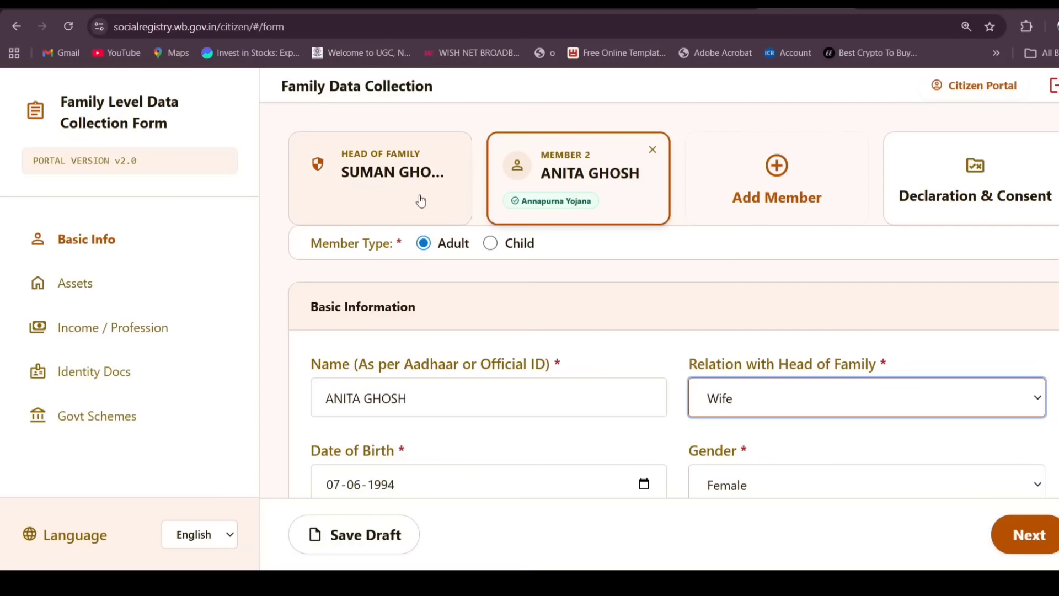
scroll(735, 394, "down", 1)
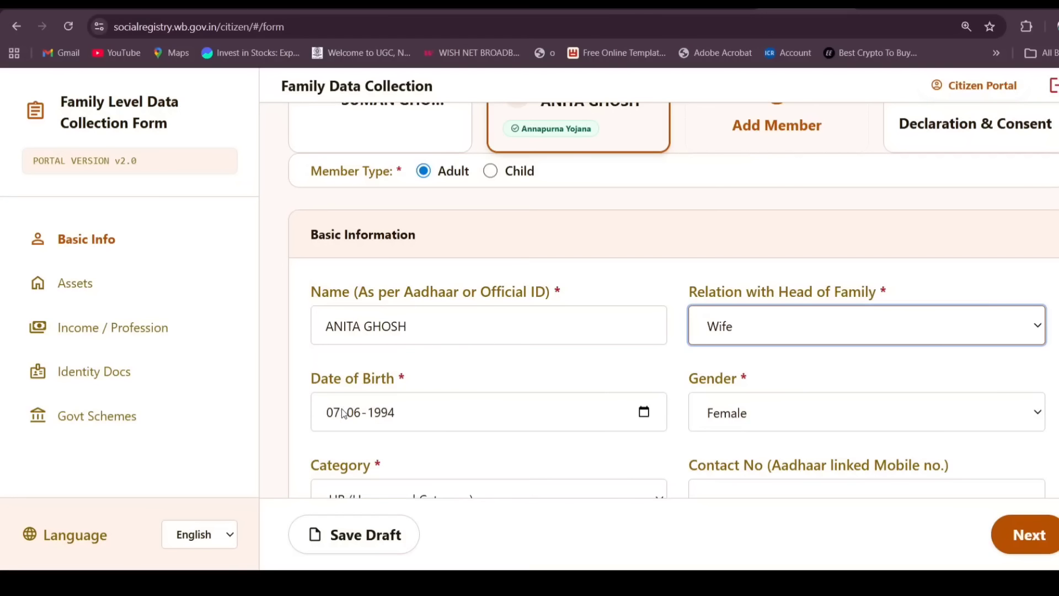
Review Member 2's date of birth, gender, category and Aadhaar-linked contact number fields
left_click(315, 411)
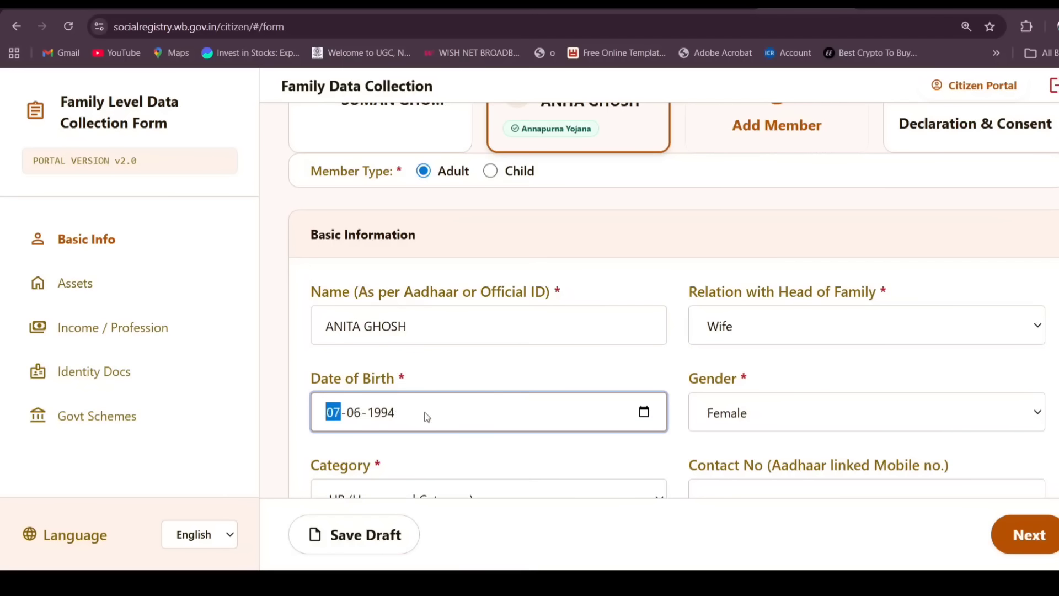
left_click(720, 411)
scroll(710, 377, "down", 1)
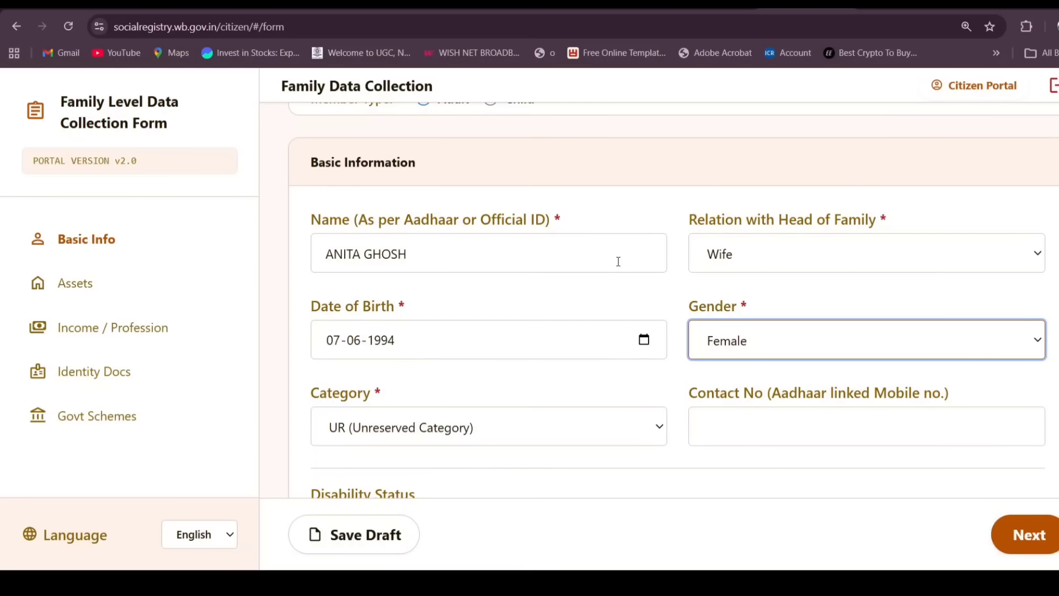
scroll(618, 261, "up", 2)
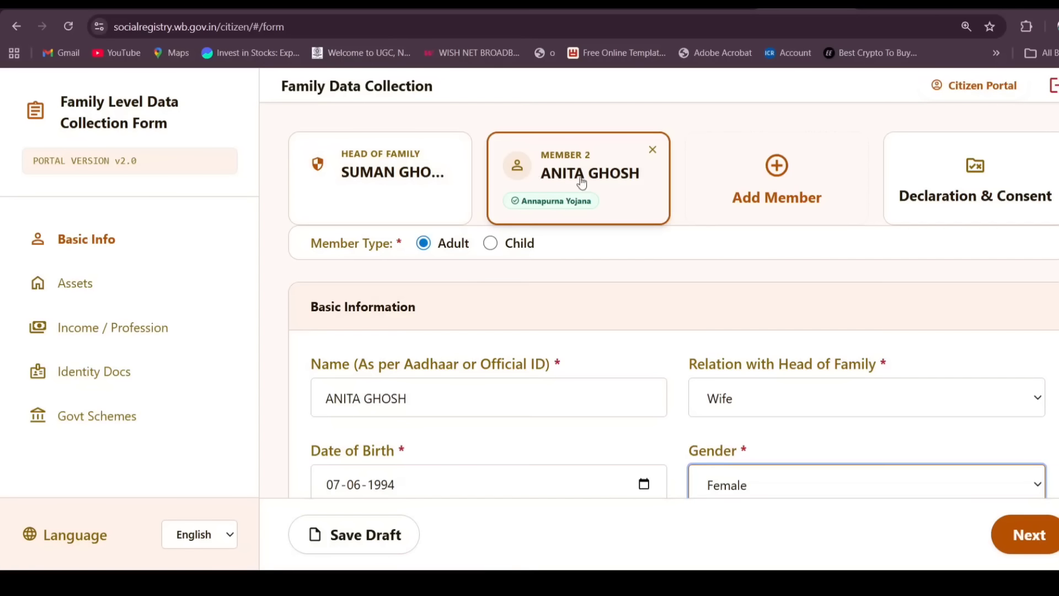
scroll(650, 301, "down", 4)
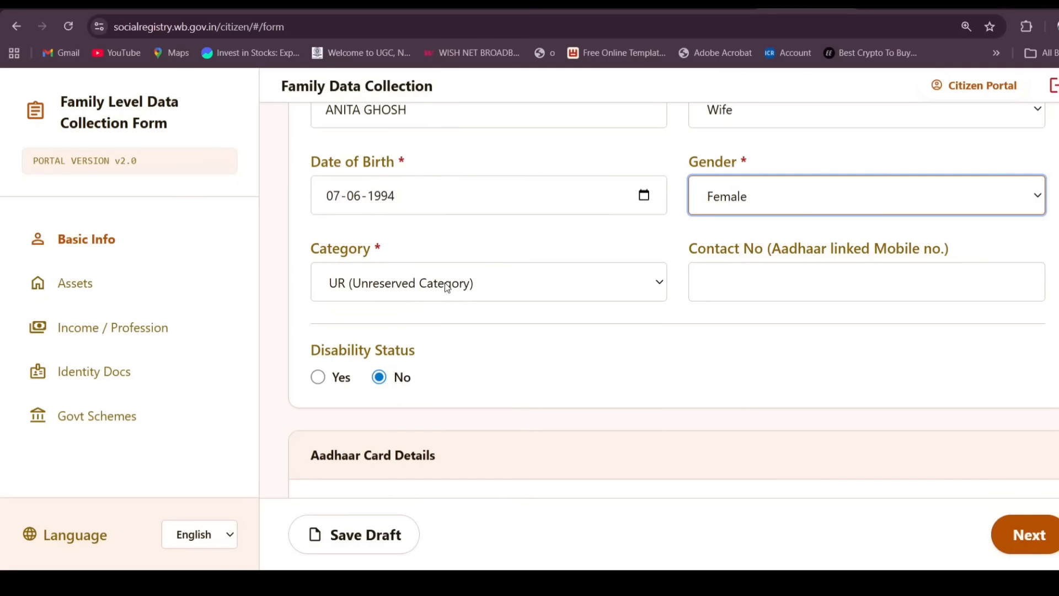
left_click(479, 277)
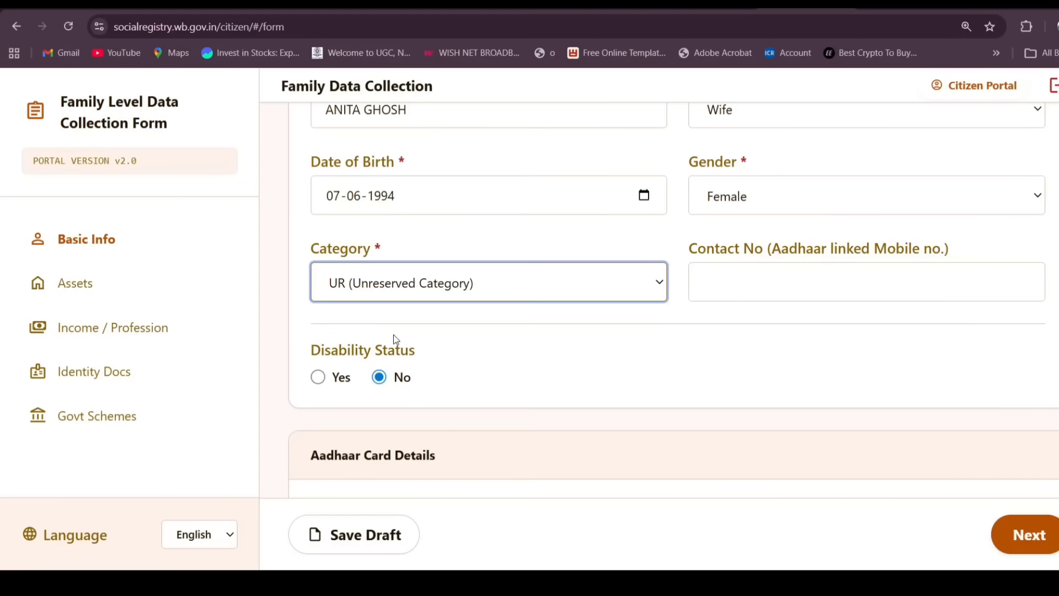
left_click_drag(690, 249, 959, 246)
left_click(970, 247)
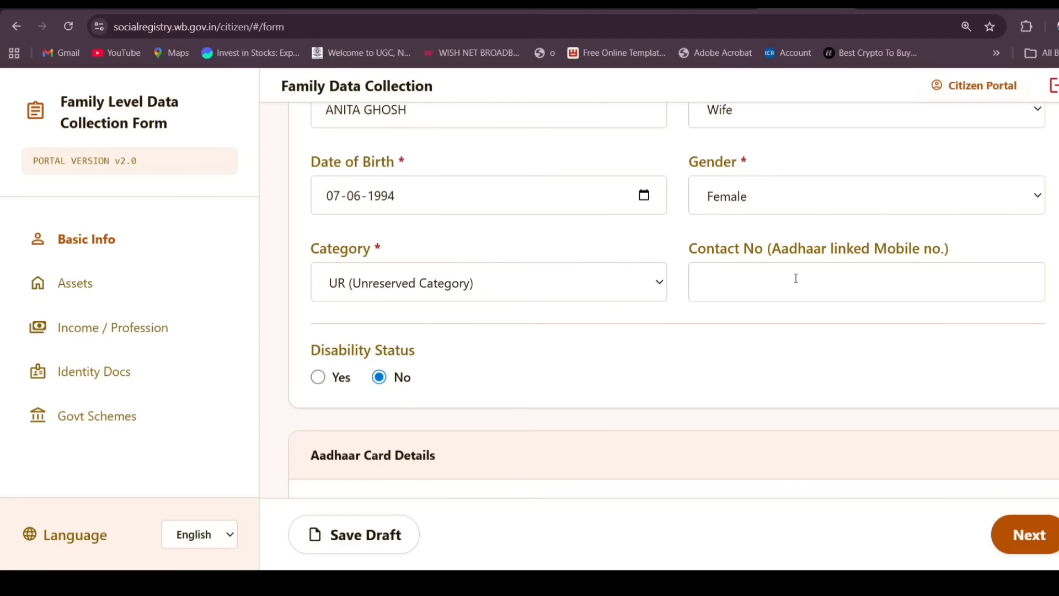
Set Member 2's disability status to Yes to view the certificate fields, and set it back to No
scroll(759, 275, "up", 4)
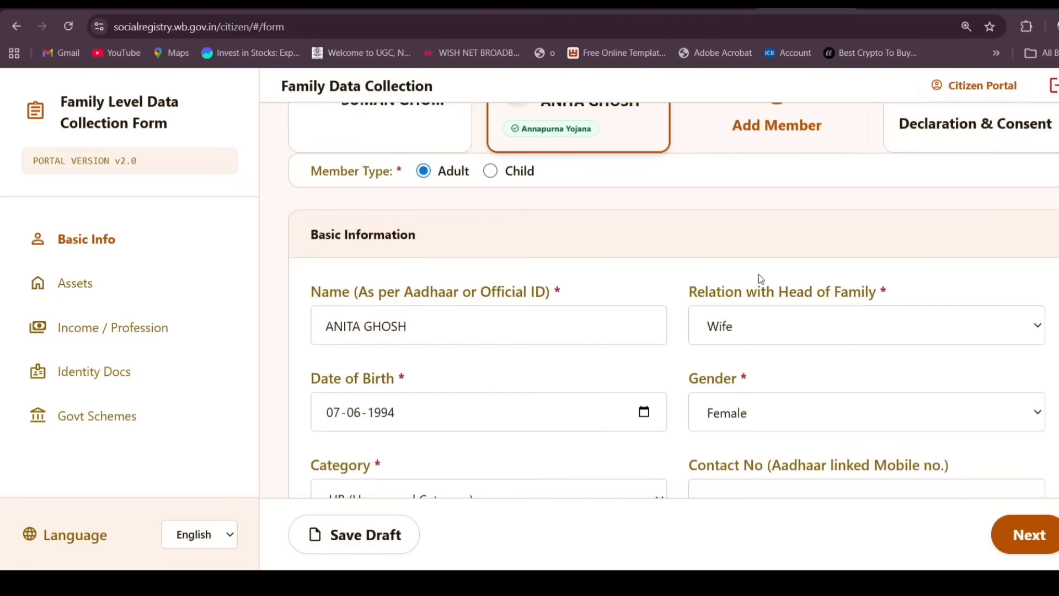
scroll(711, 325, "down", 4)
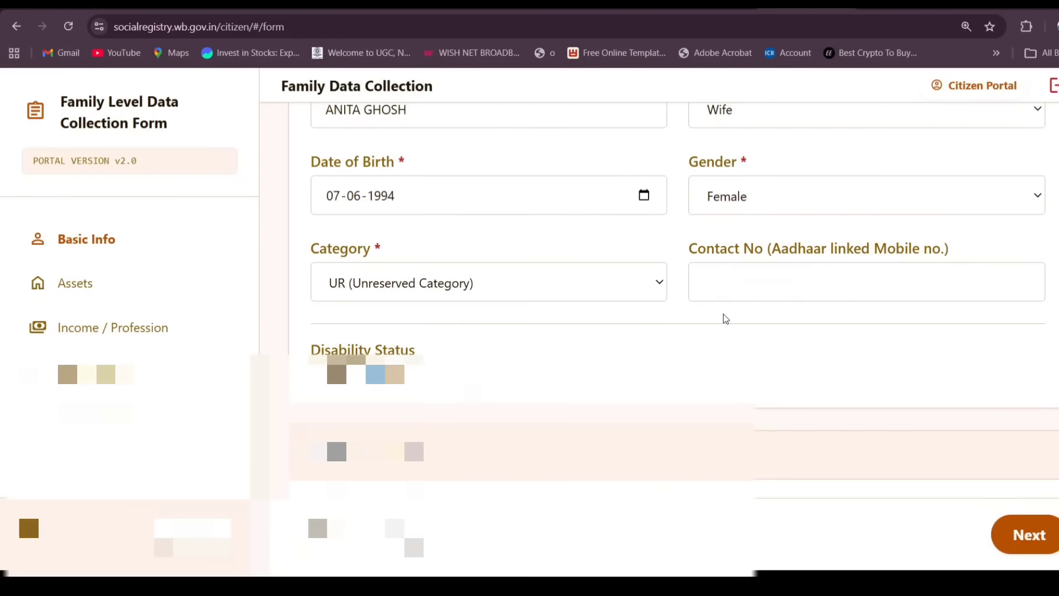
scroll(723, 317, "down", 1)
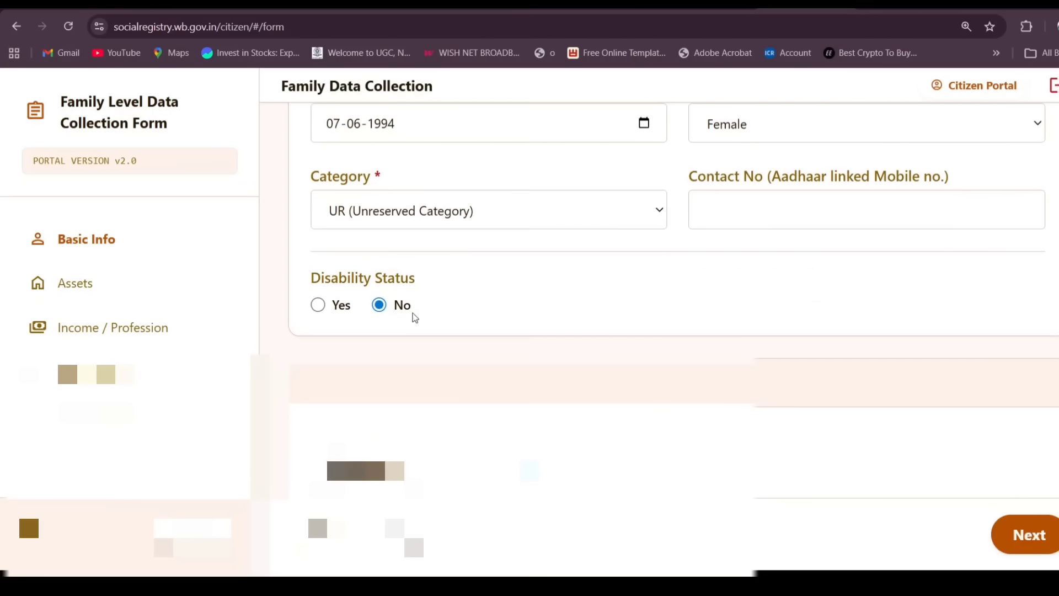
left_click(317, 305)
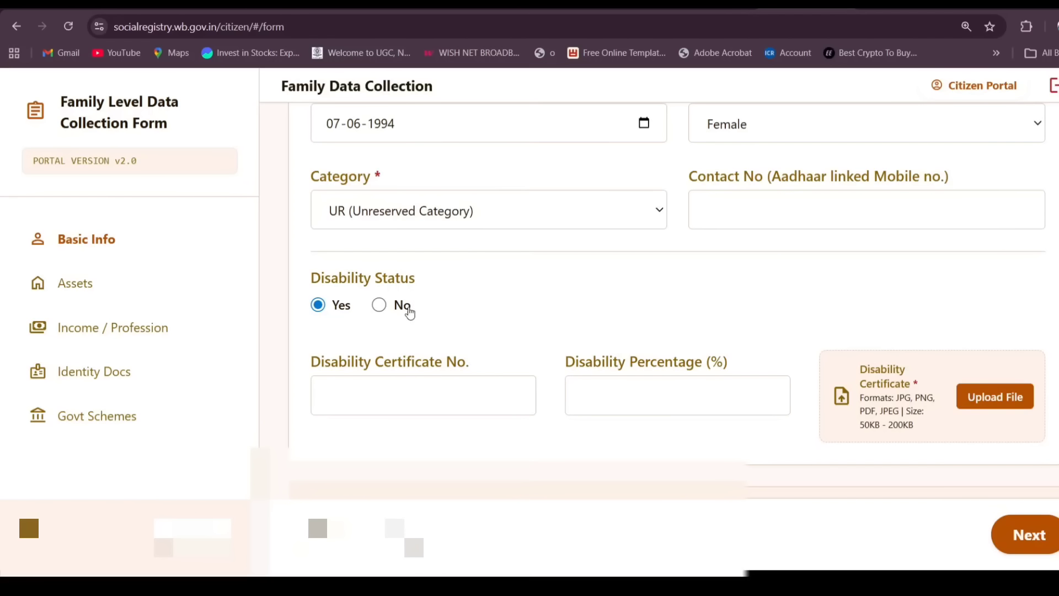
left_click(380, 306)
Examine the Aadhaar number field and the Aadhaar document upload in Member 2's Aadhaar Card Details
scroll(380, 306, "down", 3)
scroll(314, 226, "down", 1)
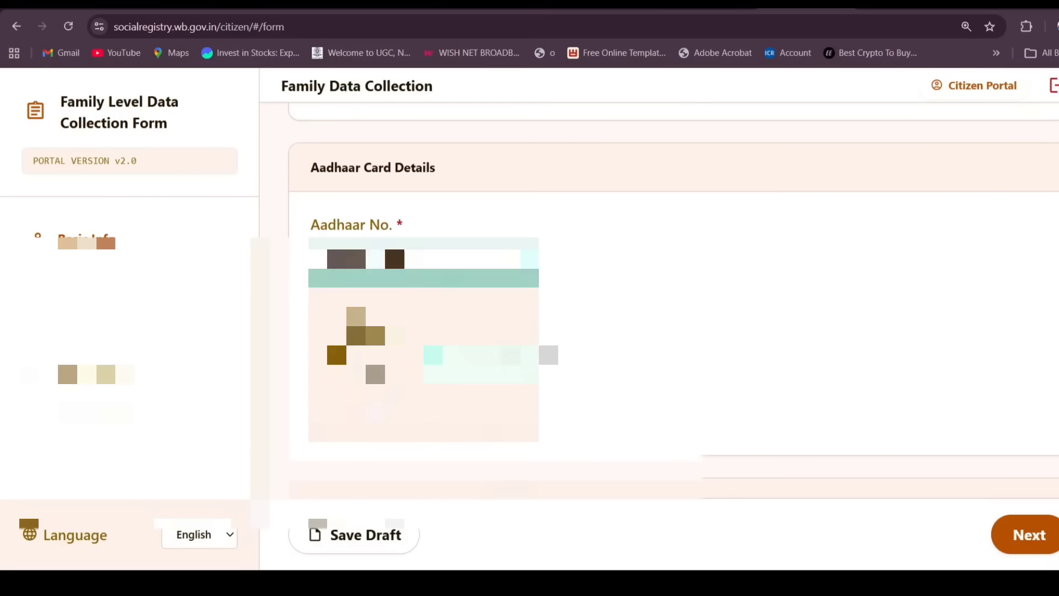
left_click_drag(312, 223, 446, 227)
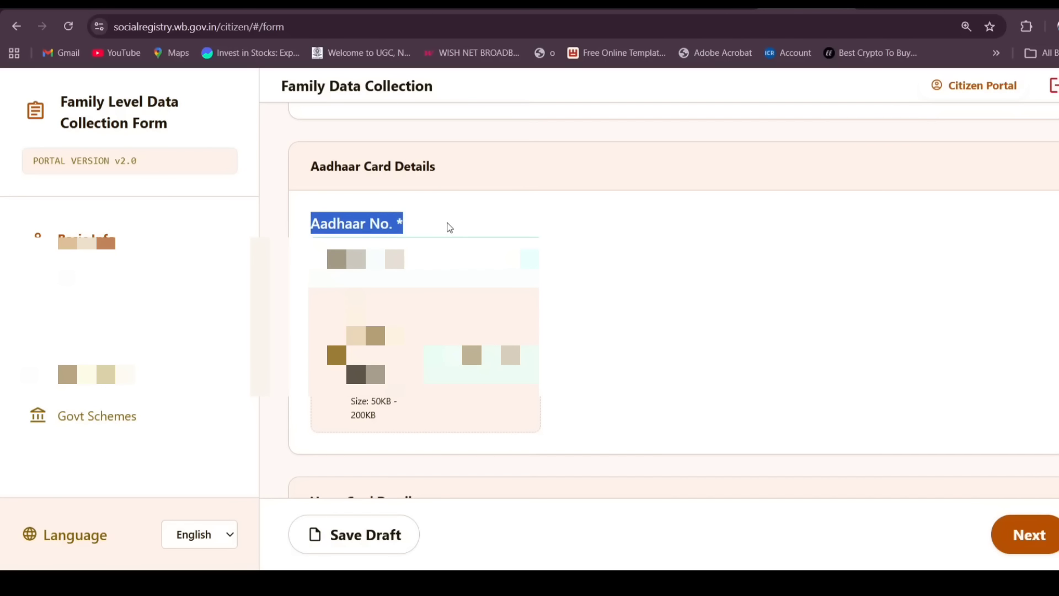
left_click(447, 227)
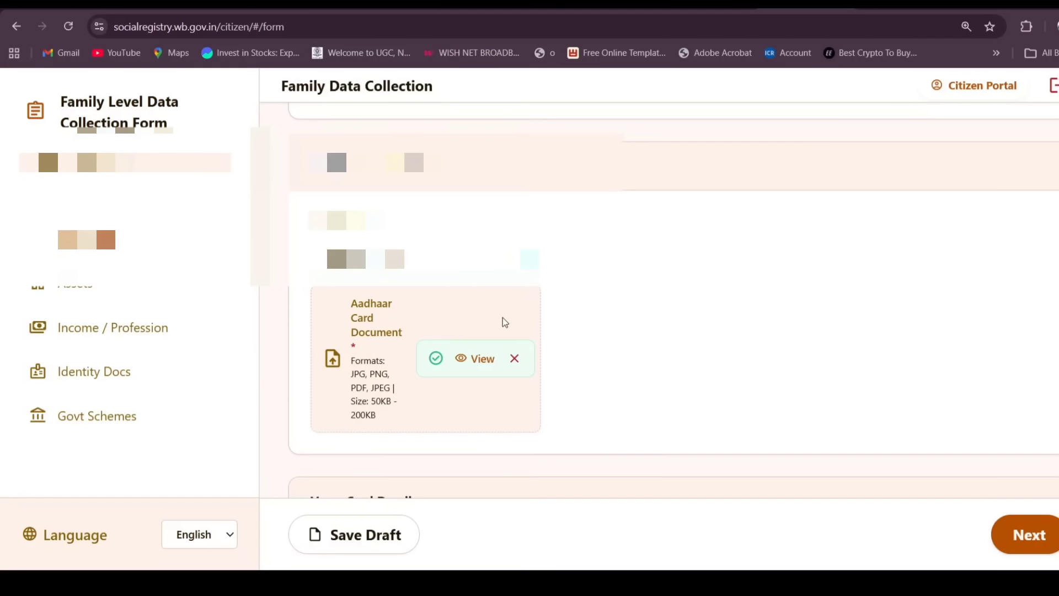
Examine Member 2's Voter Card Details: EPIC number, assembly constituency, part number and the voter ID document requirements
scroll(529, 415, "down", 5)
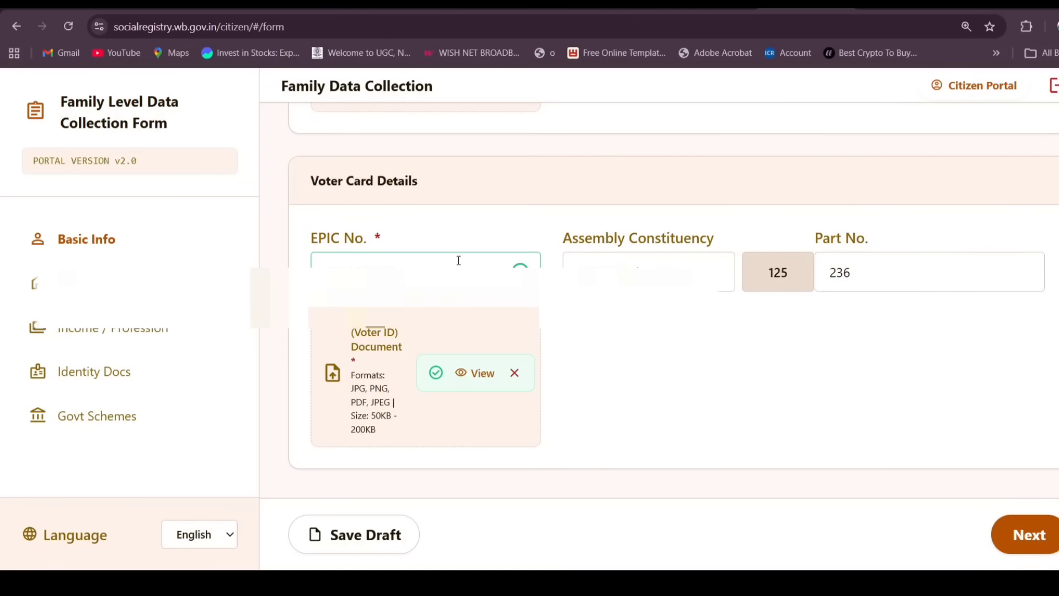
left_click_drag(296, 232, 417, 236)
left_click(445, 230)
left_click_drag(562, 237, 834, 318)
left_click(834, 318)
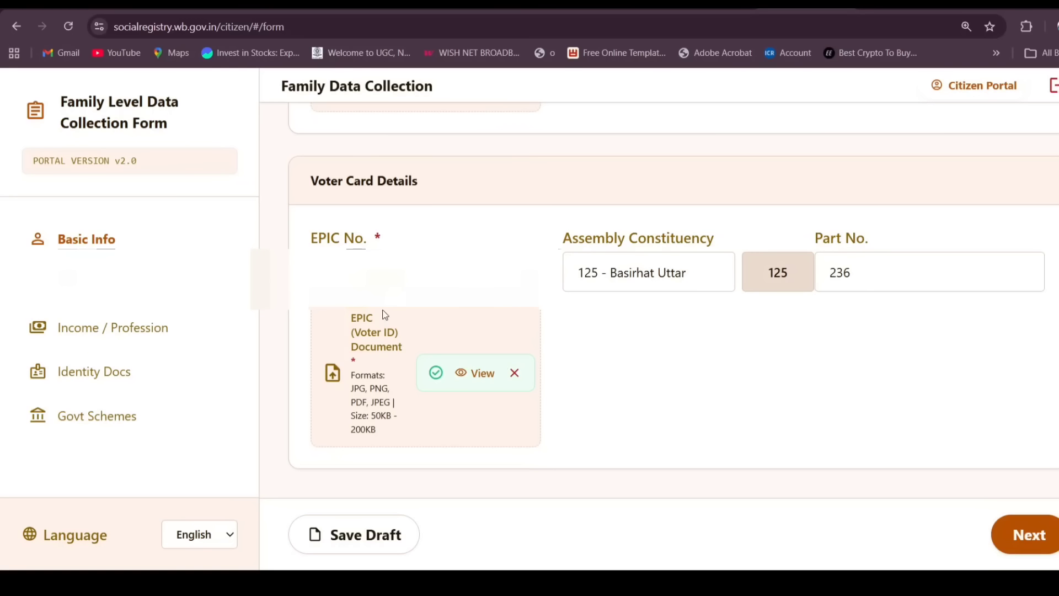
left_click_drag(328, 312, 411, 441)
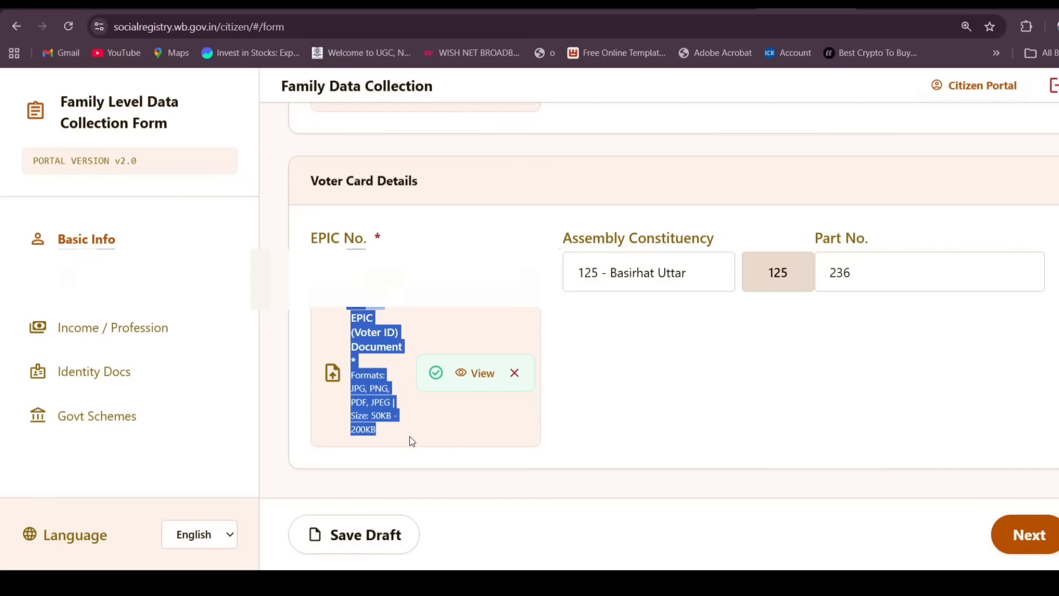
left_click(595, 449)
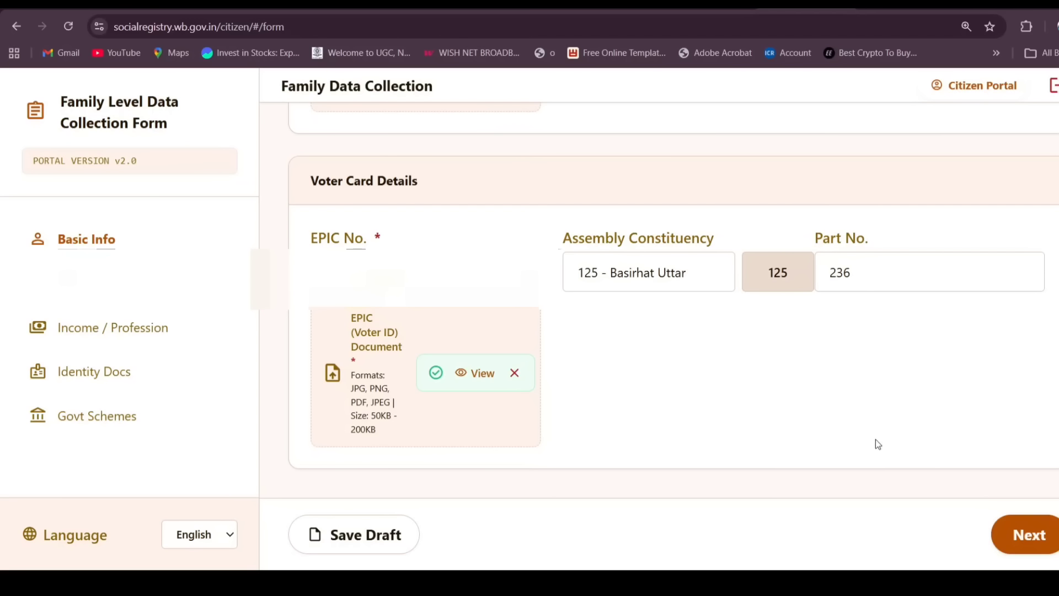
Proceed to Member 2's Assets section and set the health insurance government scheme to Swasthya Sathi
left_click(1027, 535)
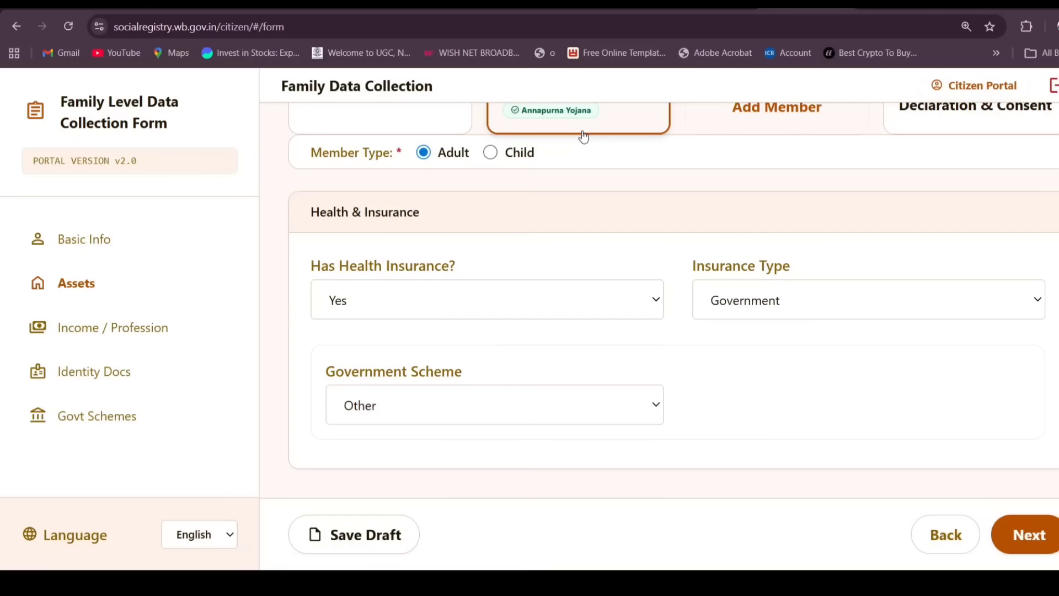
left_click(407, 301)
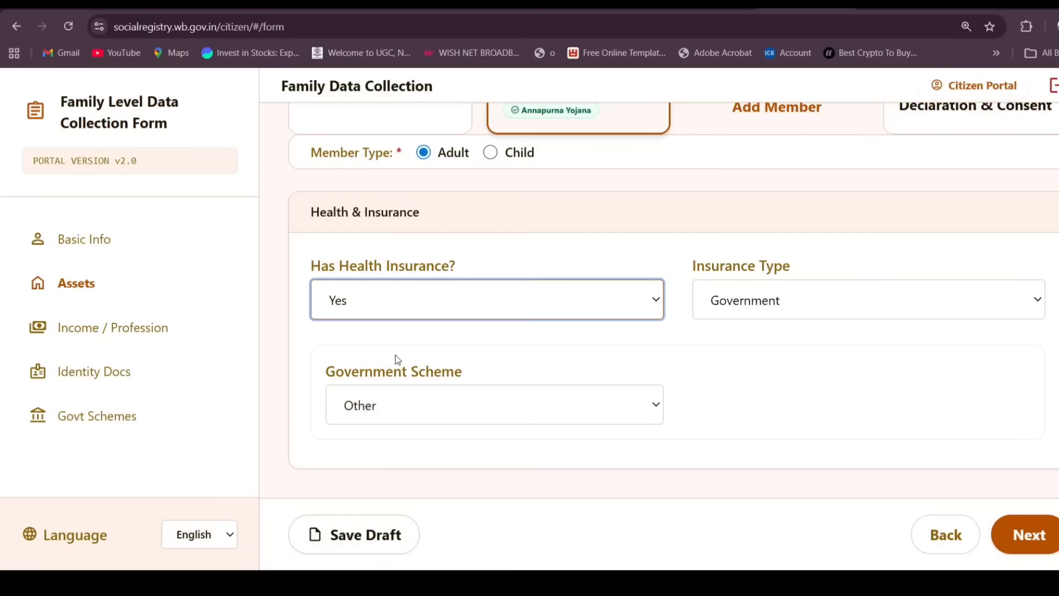
left_click(734, 307)
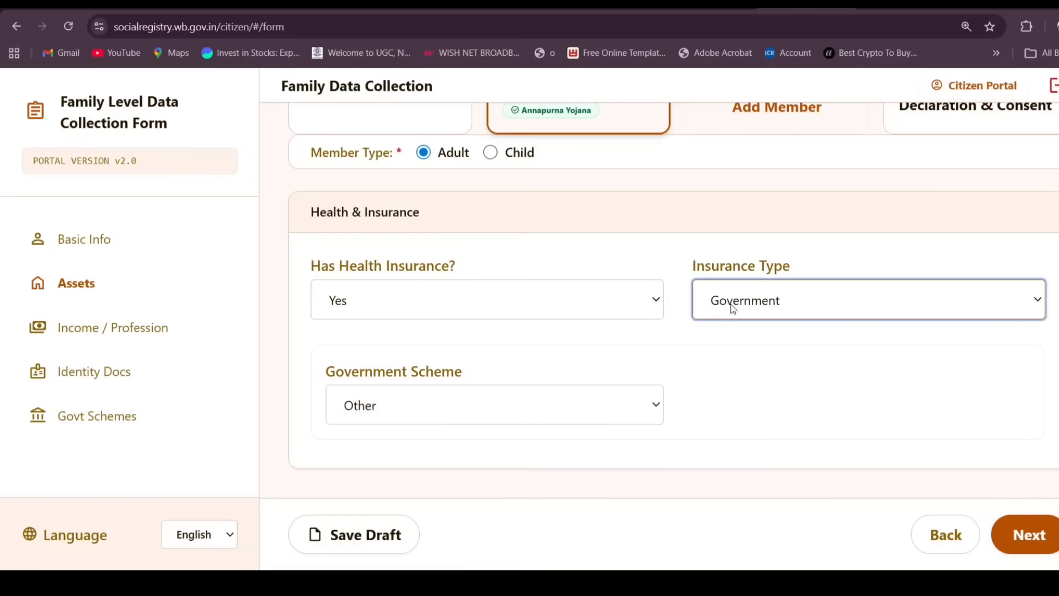
left_click(553, 412)
left_click(402, 455)
Set Member 2's health insurance answer to No, and set it back to Yes
left_click(424, 309)
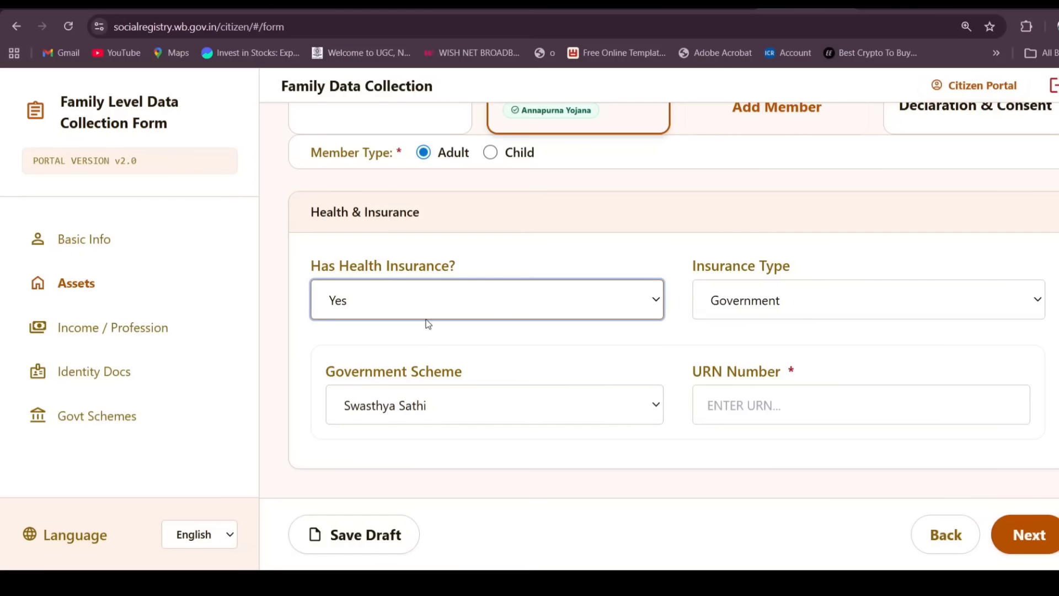
left_click(415, 333)
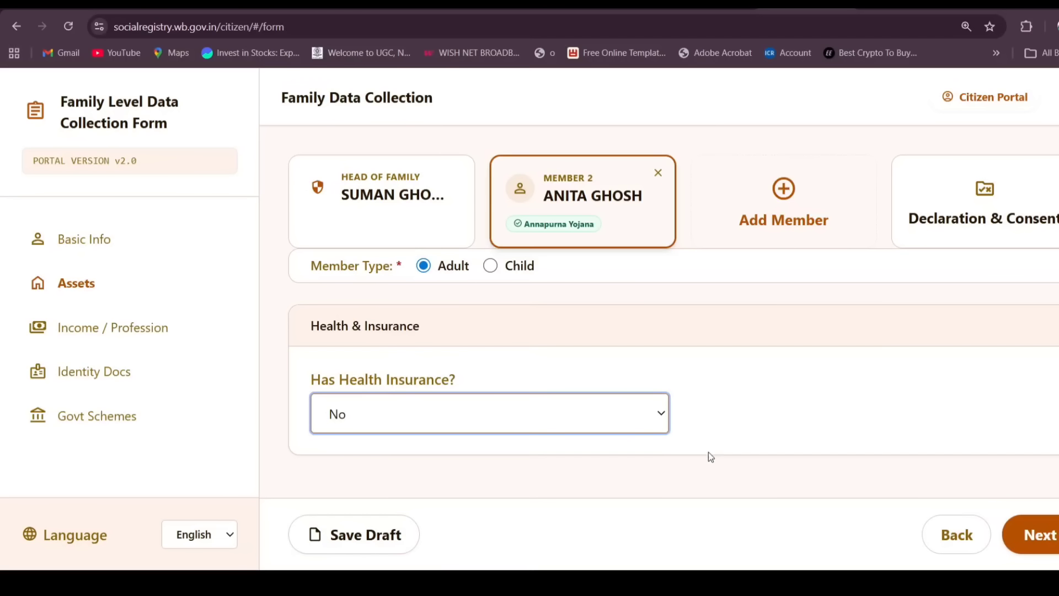
left_click(442, 467)
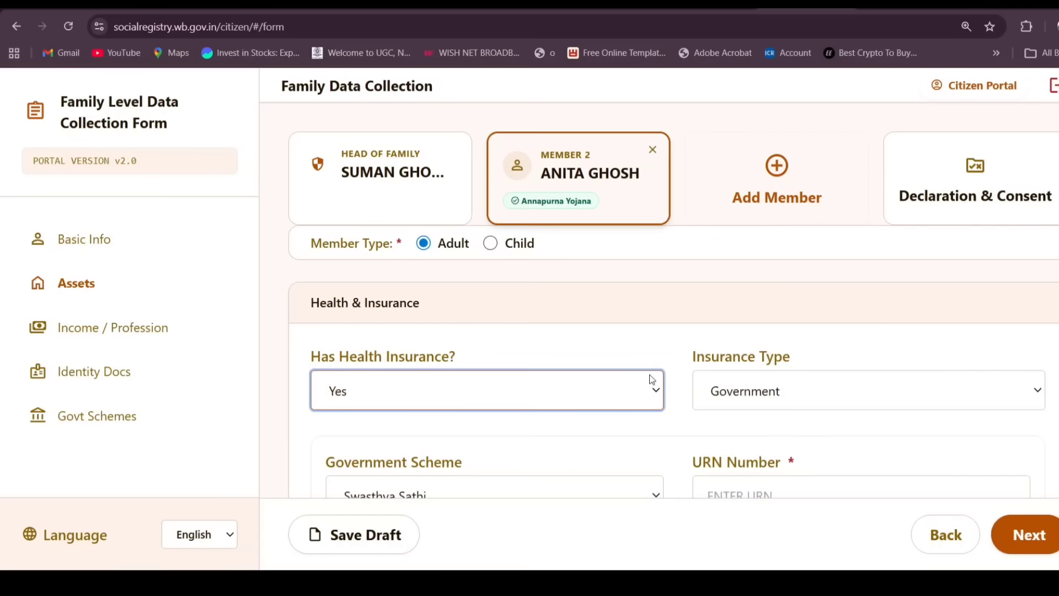
Set Member 2's government scheme to Other, and change the insurance type to Private
scroll(568, 393, "down", 2)
left_click(508, 394)
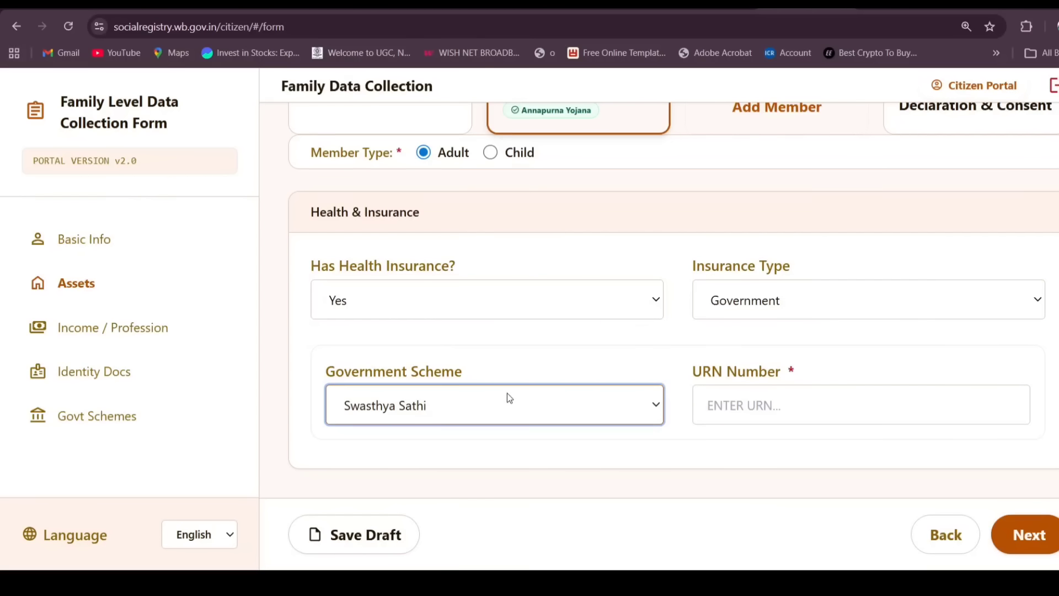
left_click(417, 479)
left_click(812, 299)
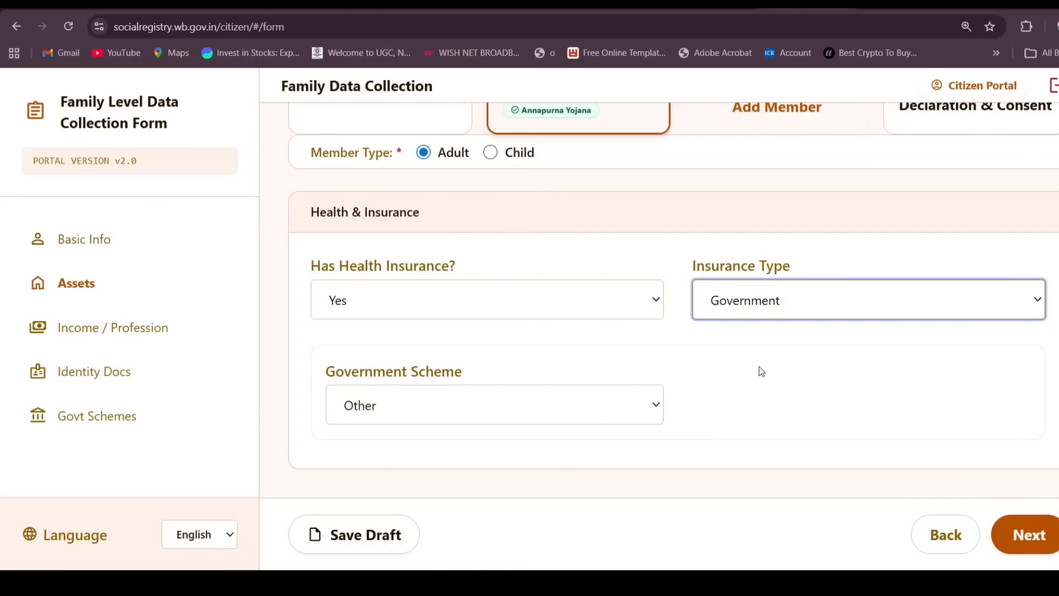
left_click(750, 383)
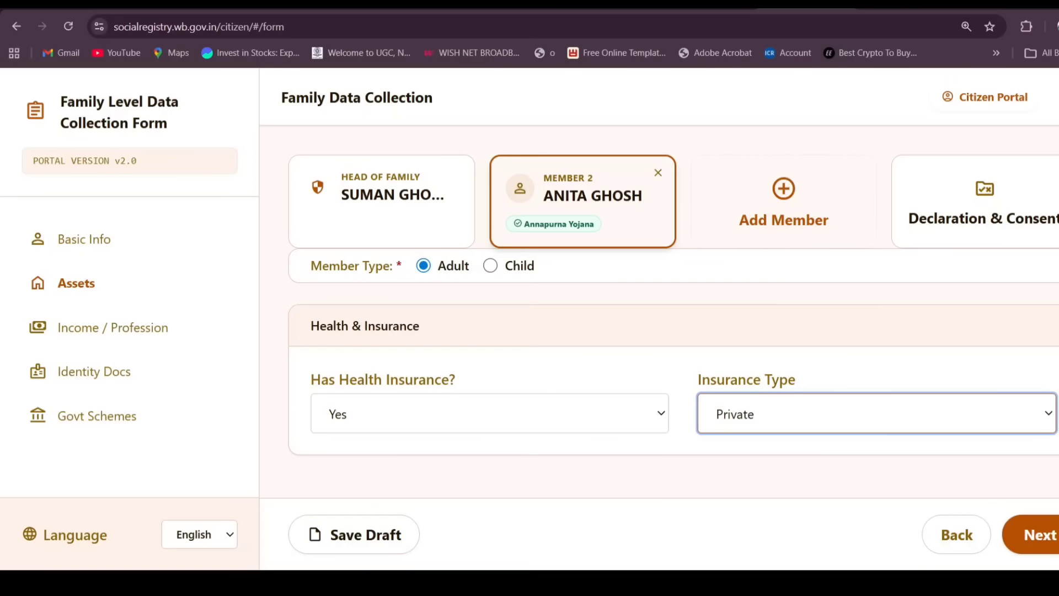
Proceed to Member 2's Income / Profession section and review the income tax and PAN card questions
left_click(1042, 534)
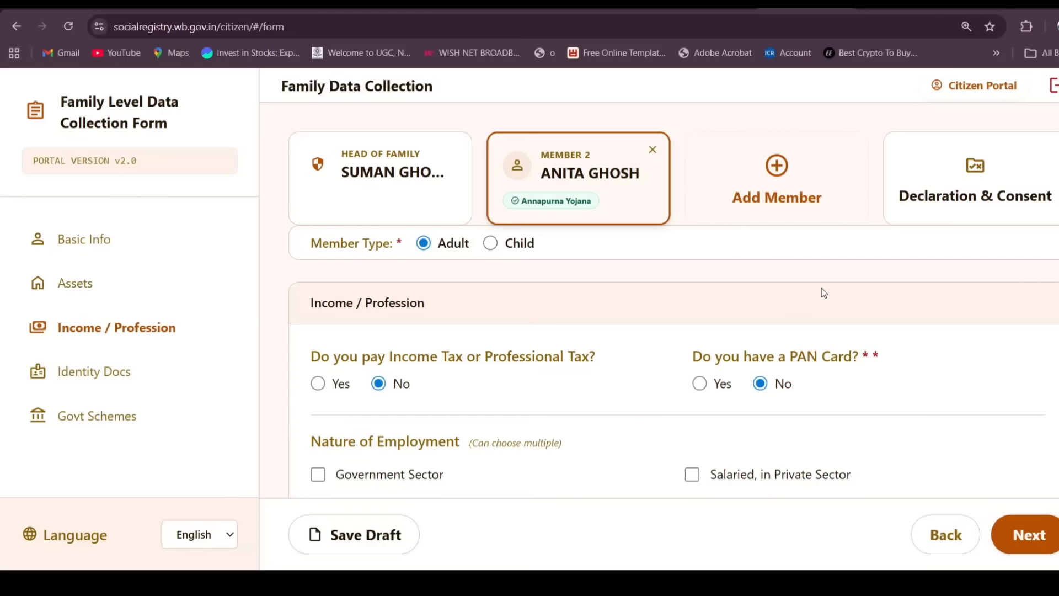
scroll(824, 289, "down", 3)
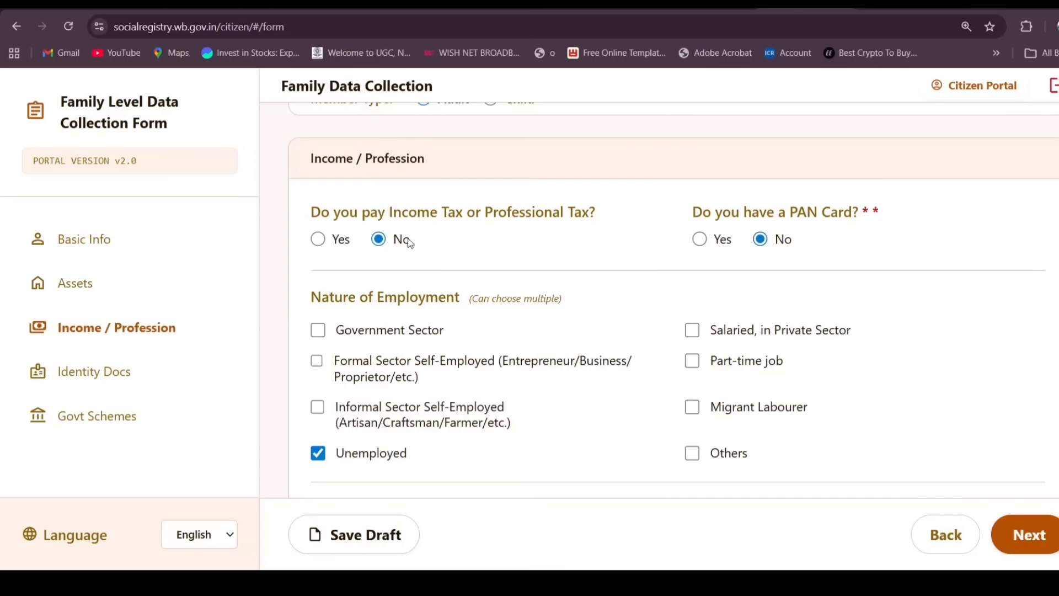
left_click_drag(296, 196, 593, 232)
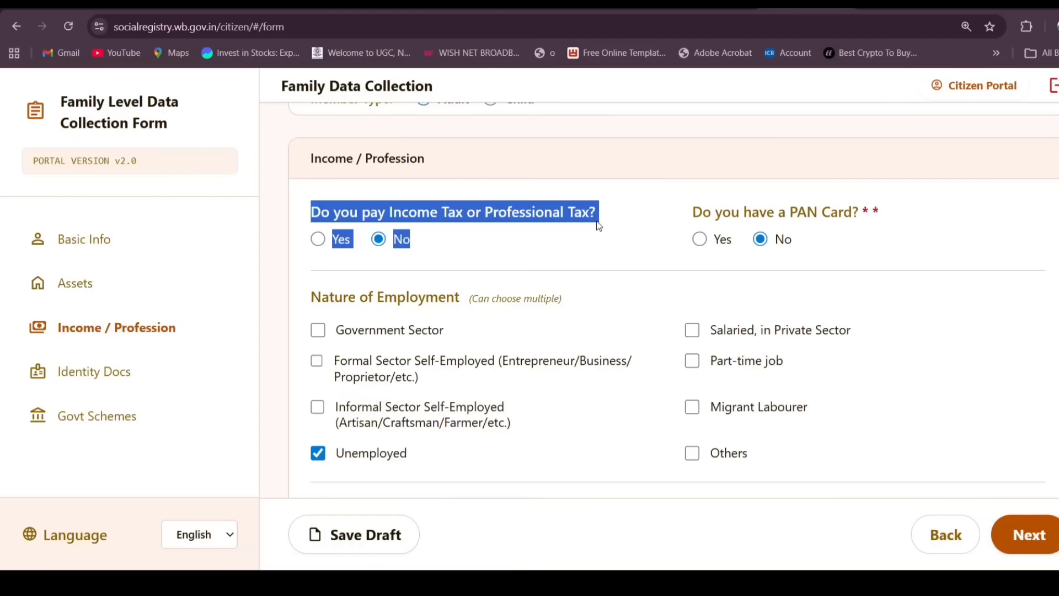
left_click(612, 203)
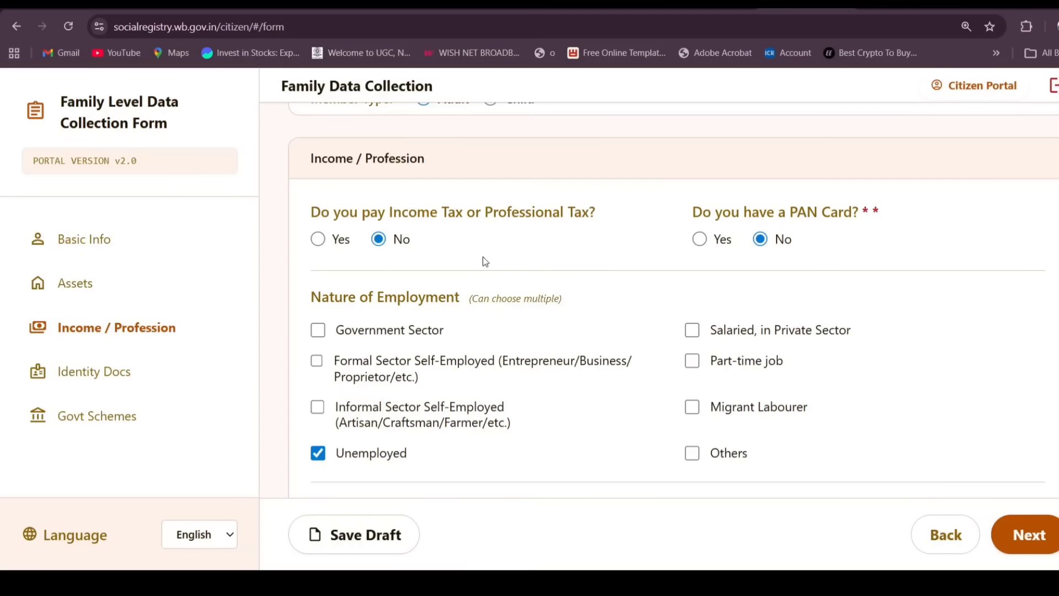
left_click_drag(694, 213, 860, 213)
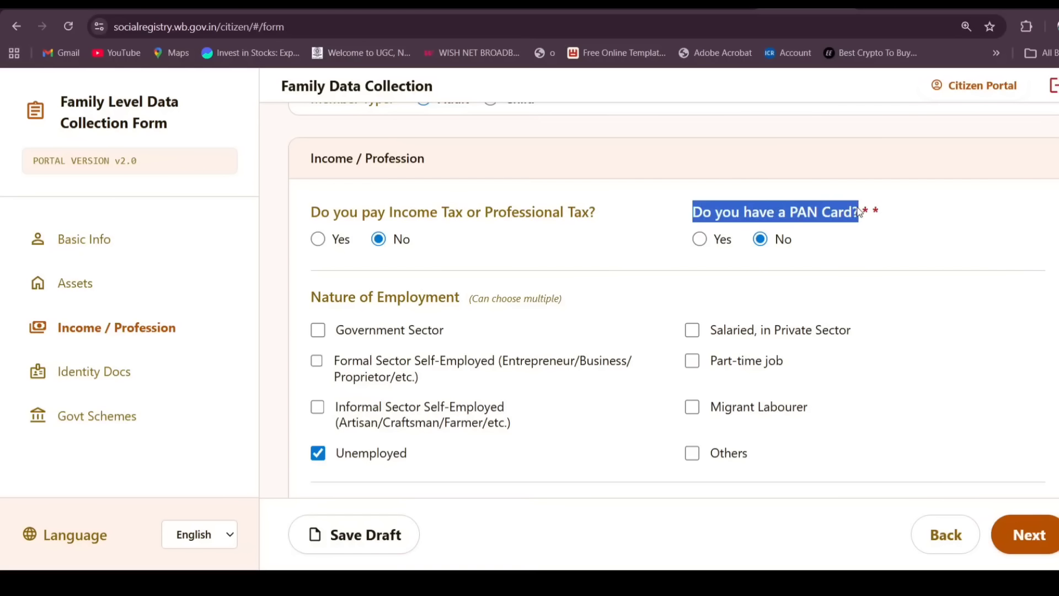
left_click(823, 260)
Set Member 2's PAN card answer to Yes to view the PAN number field, and set it back to No
left_click(696, 242)
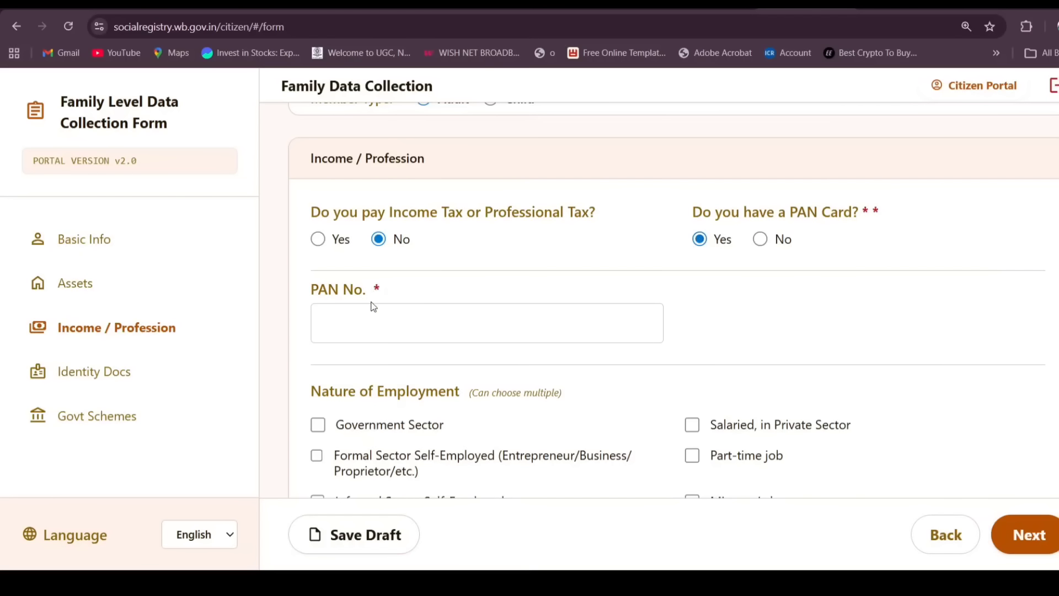
left_click_drag(309, 284, 404, 298)
left_click(458, 334)
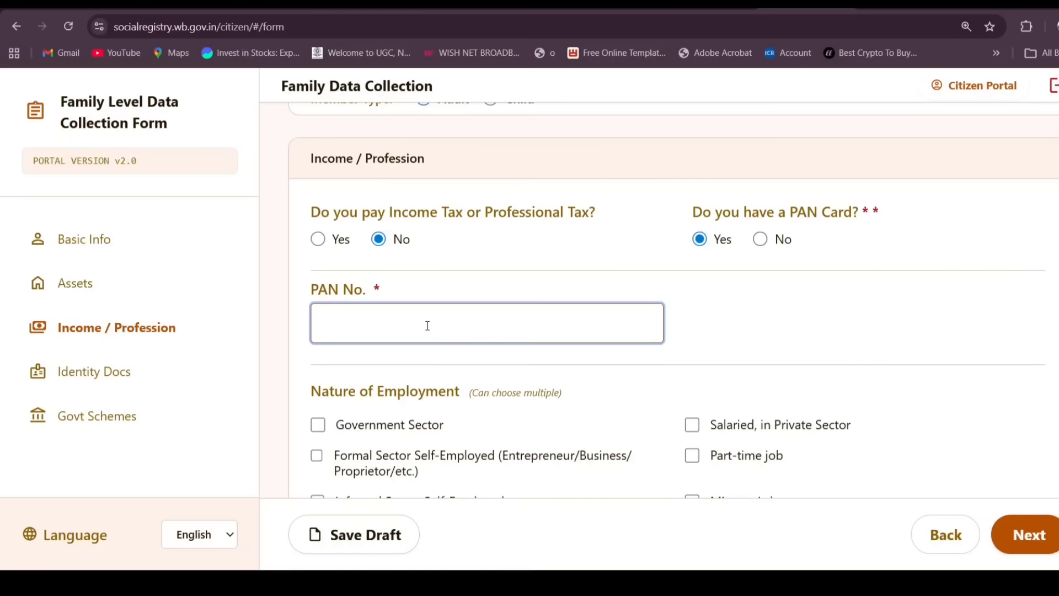
left_click(761, 239)
Review Member 2's Nature of Employment options, clearing Unemployed and selecting it again
scroll(559, 239, "up", 3)
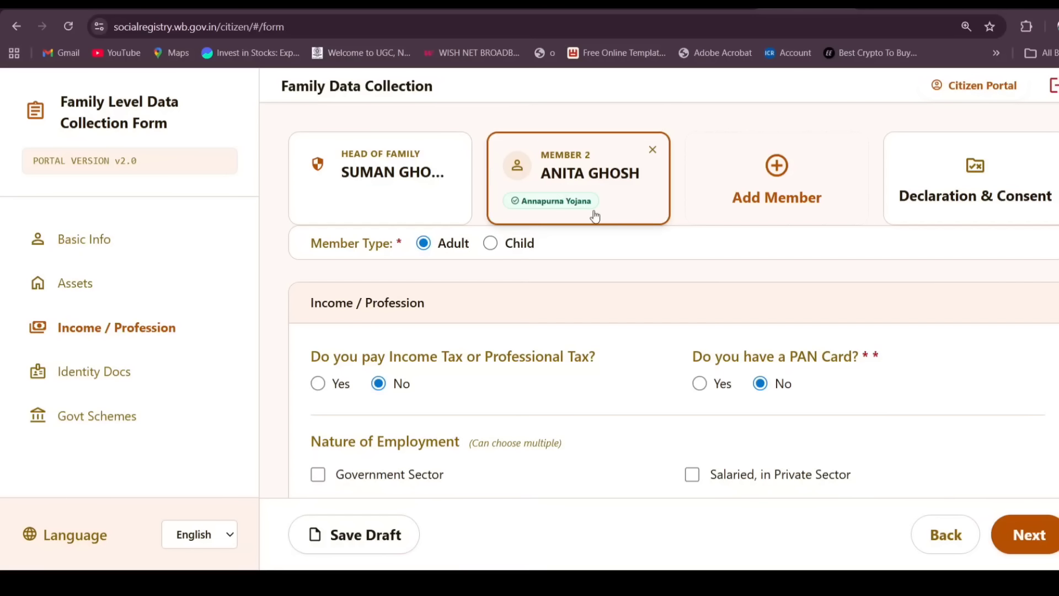
scroll(752, 386, "down", 5)
scroll(754, 389, "up", 3)
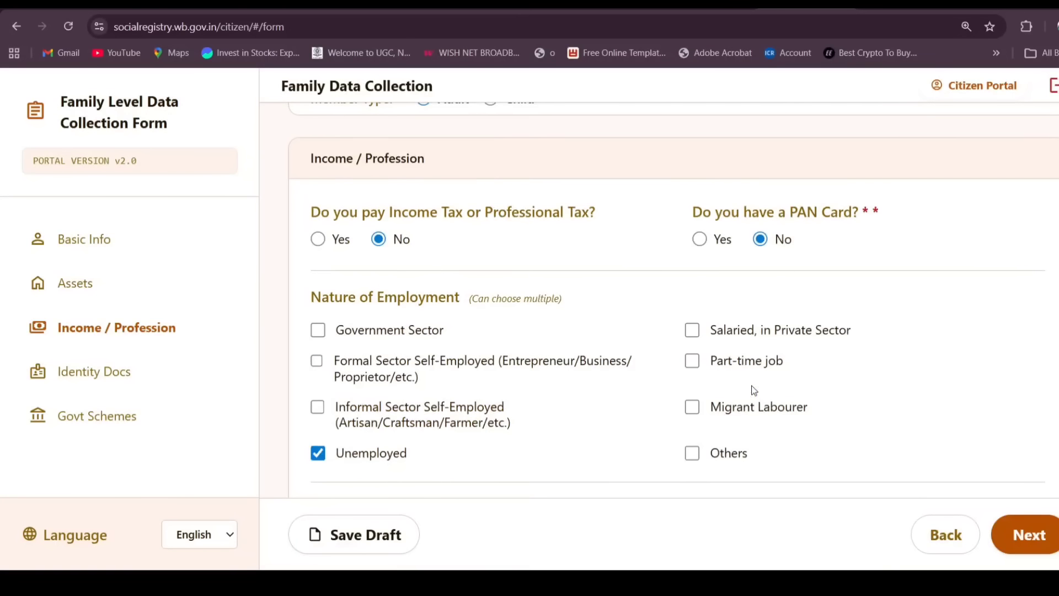
scroll(757, 364, "up", 1)
scroll(759, 347, "down", 2)
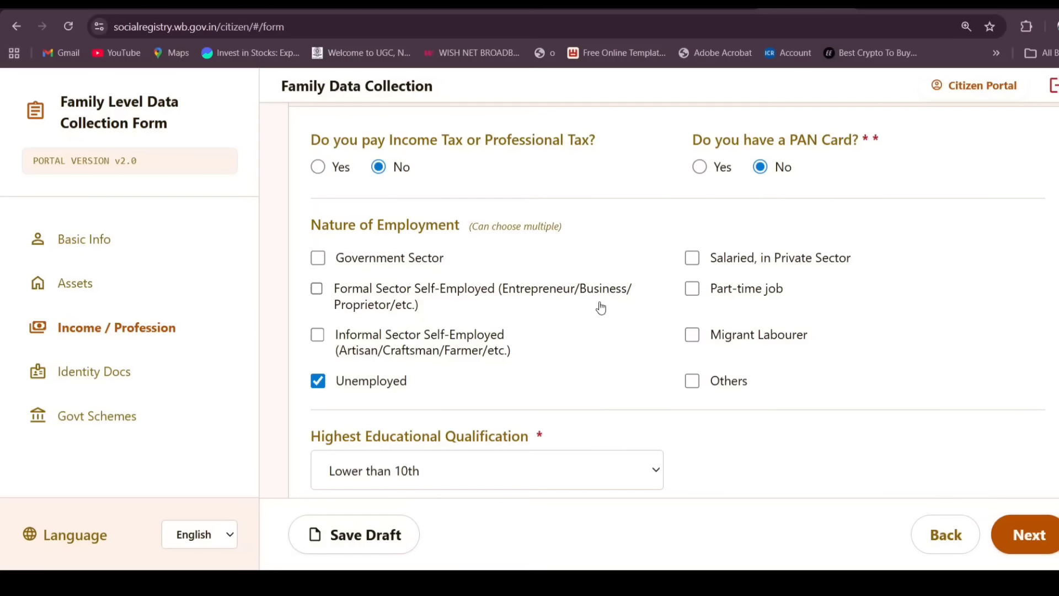
scroll(622, 325, "up", 3)
scroll(615, 369, "down", 3)
left_click(318, 382)
left_click(318, 381)
Examine Member 2's Highest Educational Qualification field and its options
scroll(603, 393, "down", 2)
left_click_drag(309, 294, 595, 284)
left_click(465, 329)
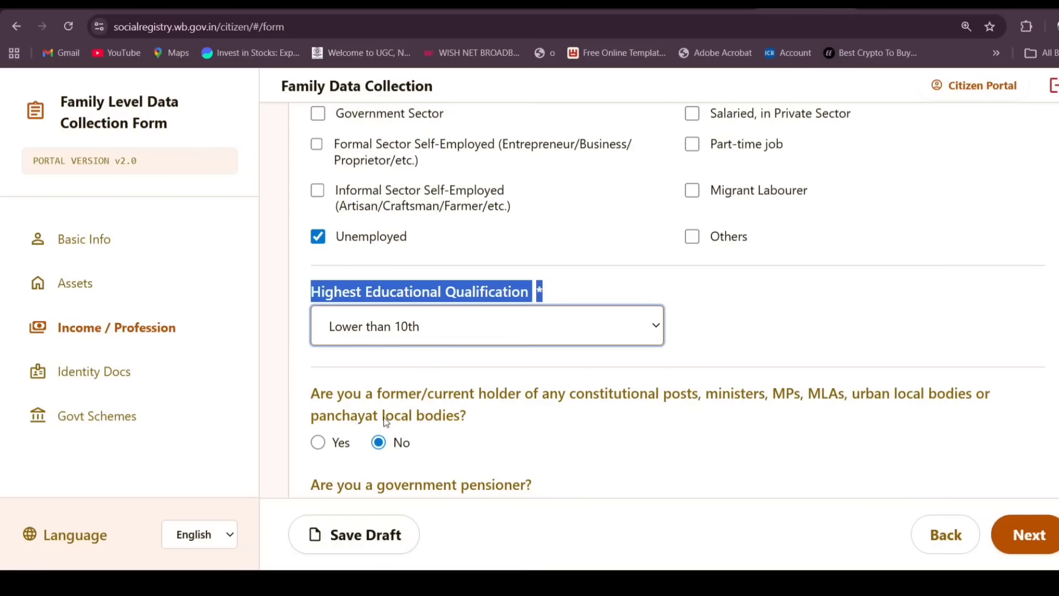
left_click(583, 370)
Review Member 2's answers on constitutional posts, government pension and GST registration
scroll(583, 358, "down", 2)
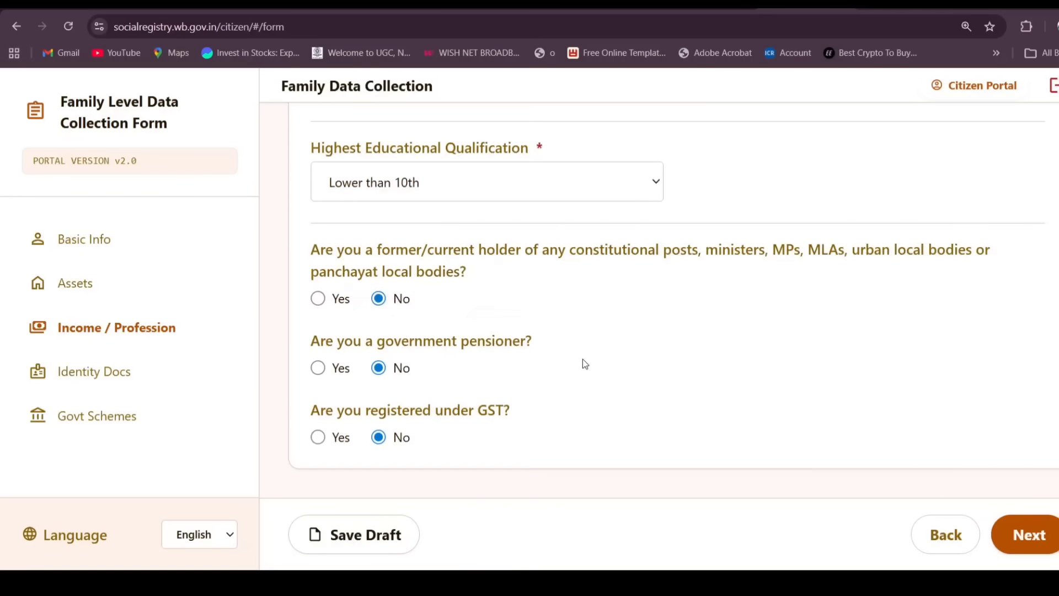
left_click_drag(641, 255, 877, 298)
left_click(878, 298)
left_click_drag(298, 350, 558, 358)
left_click(577, 364)
Proceed to Member 2's Identity Docs section and check the CAA application status and SIR 2026 tribunal status
left_click(1020, 542)
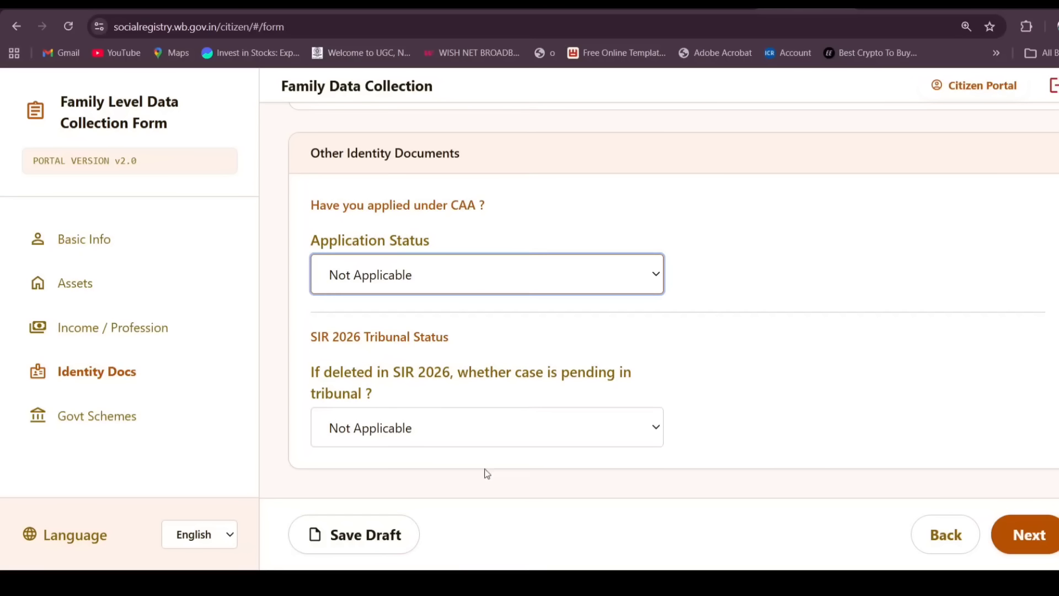
left_click(415, 433)
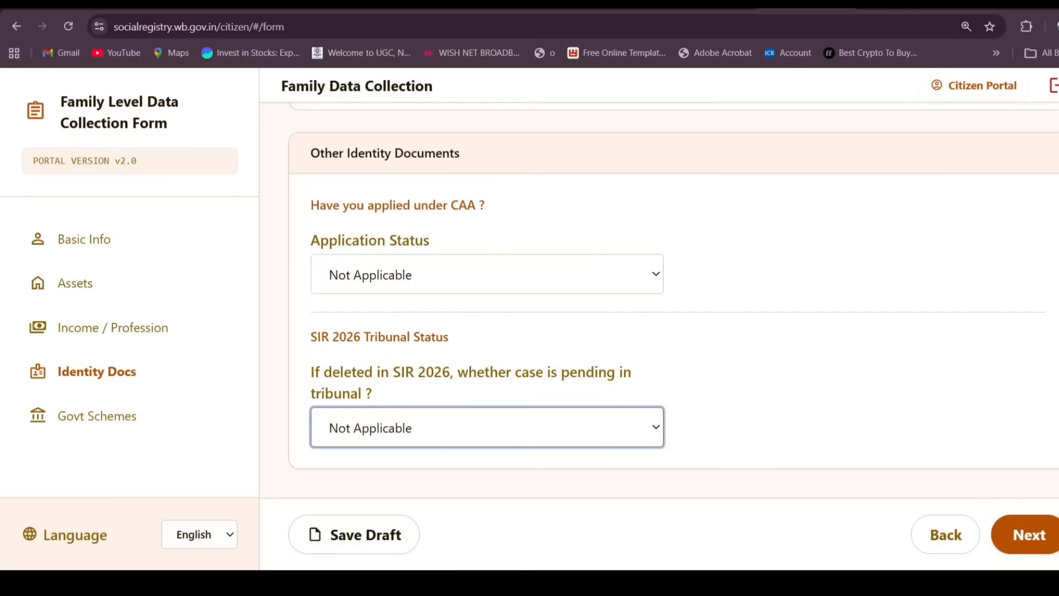
Proceed to Member 2's Govt Schemes section and clear the Annapurna Yojana answer to Select Option
left_click(1028, 536)
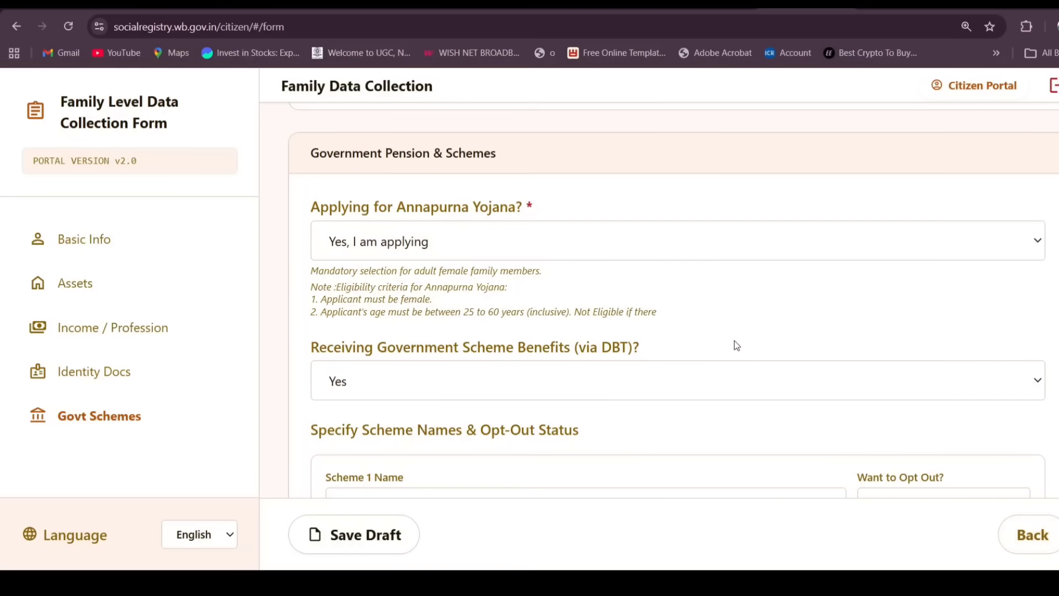
left_click(704, 251)
left_click(445, 270)
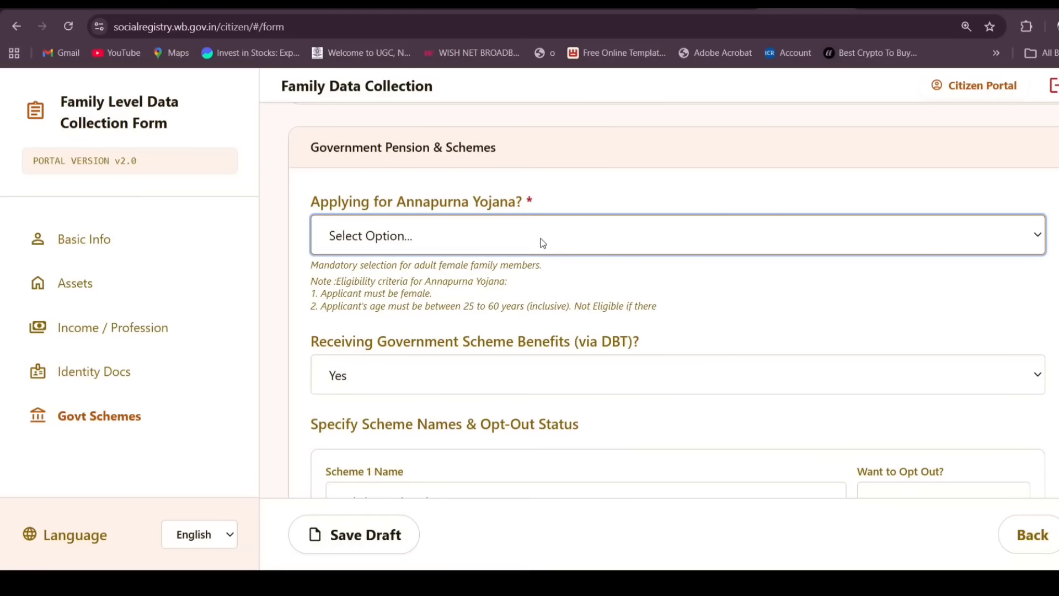
Set Member 2's Applying for Annapurna Yojana answer to "Yes, I am applying"
scroll(524, 240, "up", 2)
scroll(392, 308, "down", 1)
left_click_drag(319, 275, 534, 276)
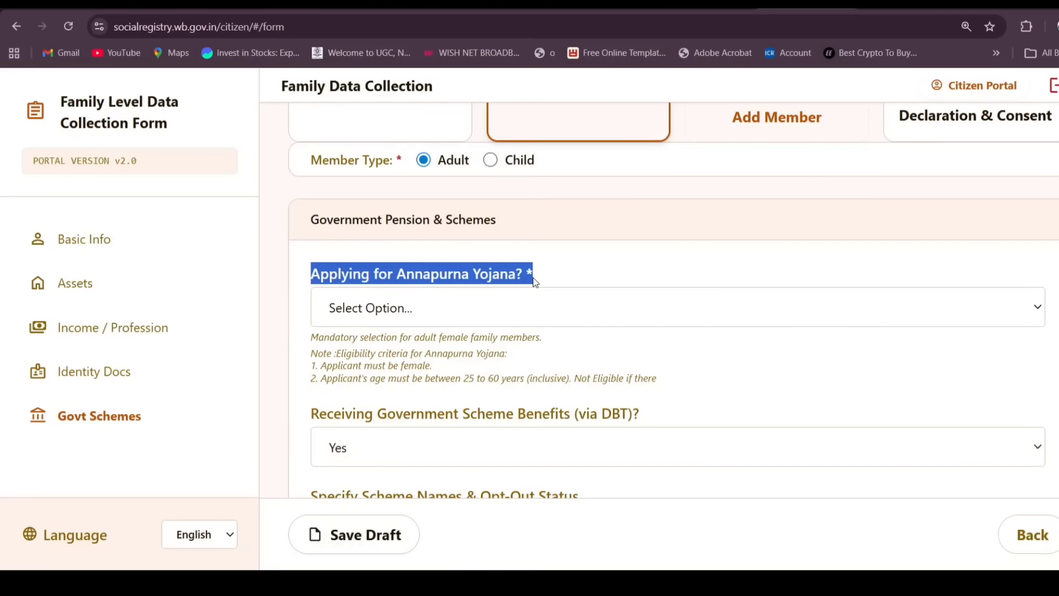
left_click(587, 286)
left_click(526, 305)
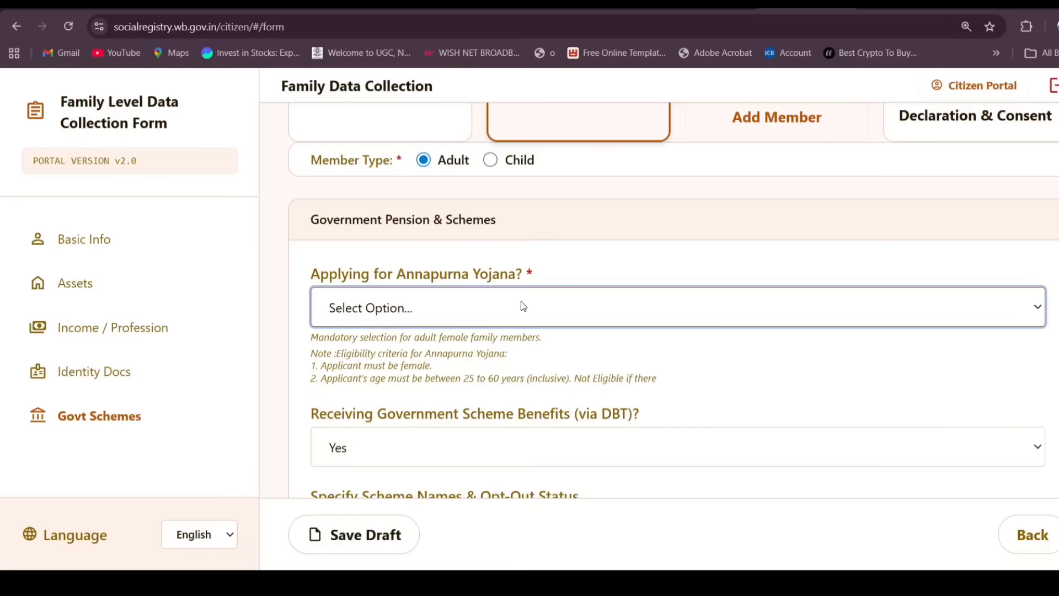
left_click(415, 361)
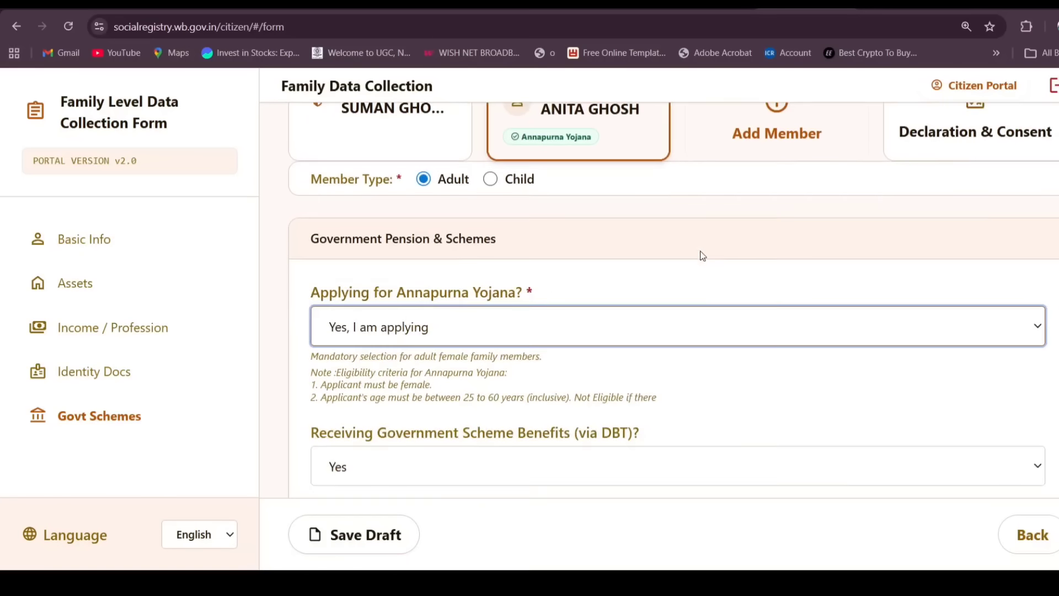
Review the Annapurna Yojana eligibility criteria and reselect "Yes, I am applying" for Member 2
scroll(699, 252, "down", 1)
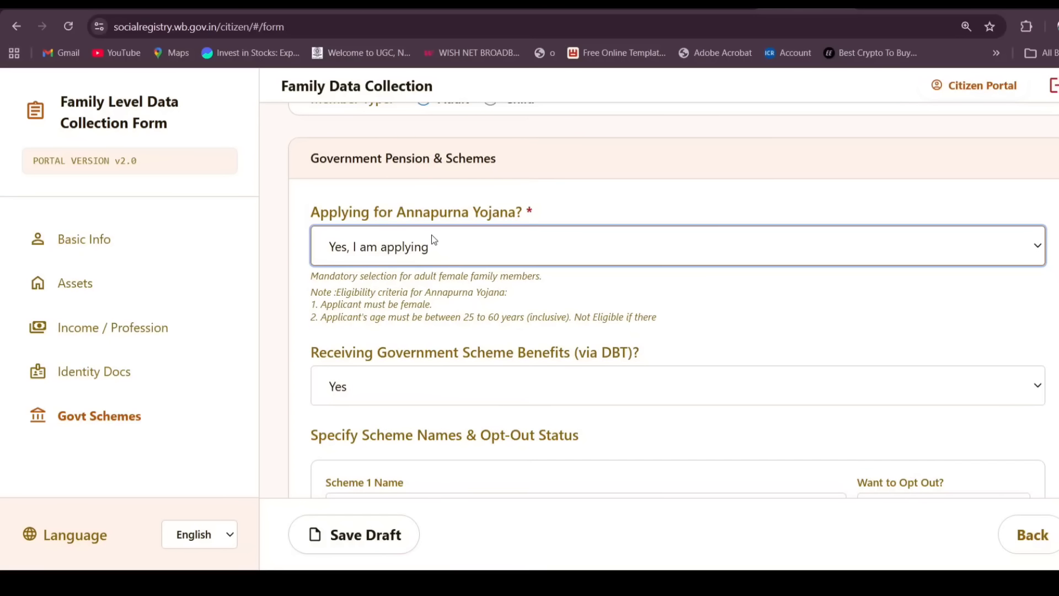
left_click(355, 322)
left_click(391, 237)
left_click(364, 296)
scroll(633, 308, "down", 1)
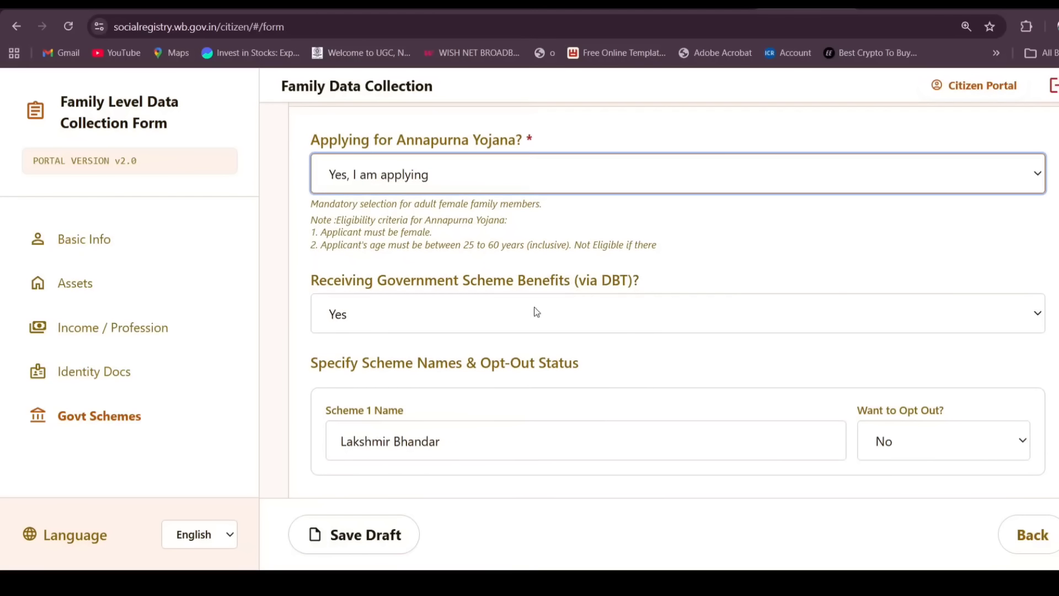
Examine Member 2's answer on receiving government scheme benefits via DBT
left_click_drag(311, 281, 607, 281)
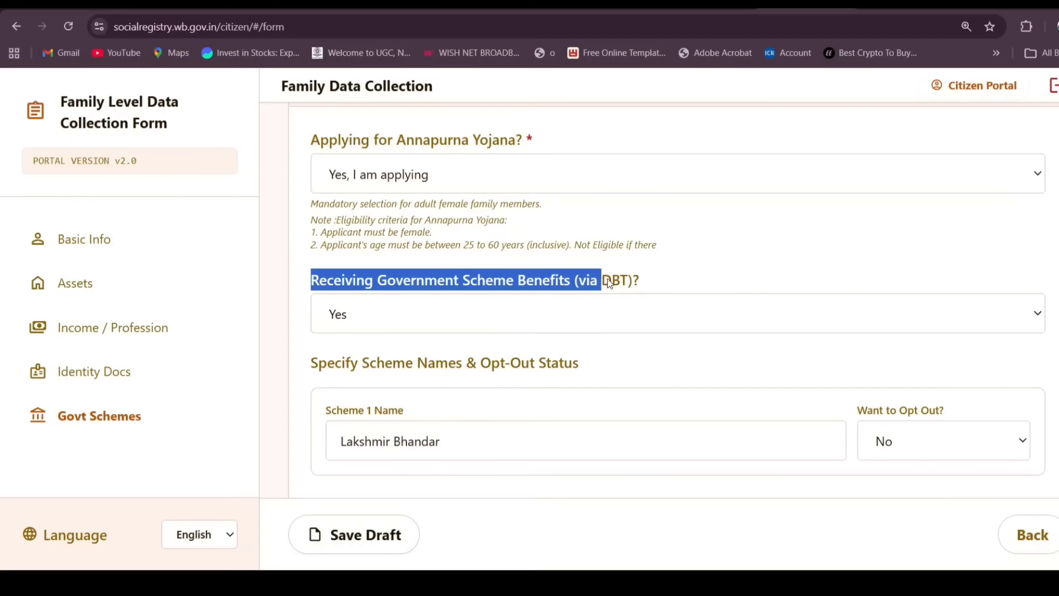
left_click(639, 313)
scroll(386, 347, "down", 1)
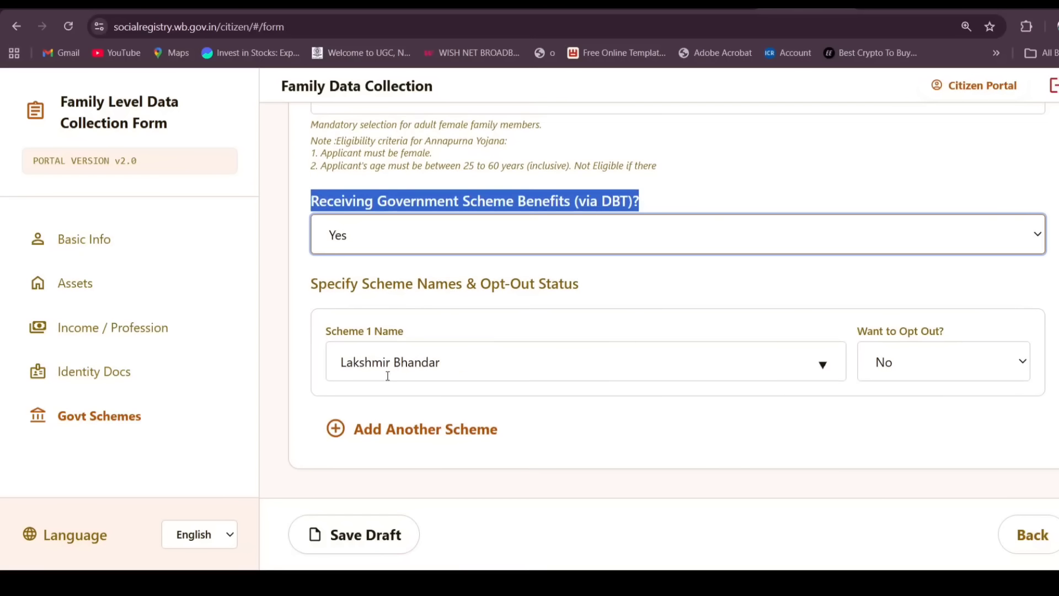
Examine Member 2's scheme names and opt-out status, and open the Scheme 1 Name field
left_click_drag(312, 283, 606, 301)
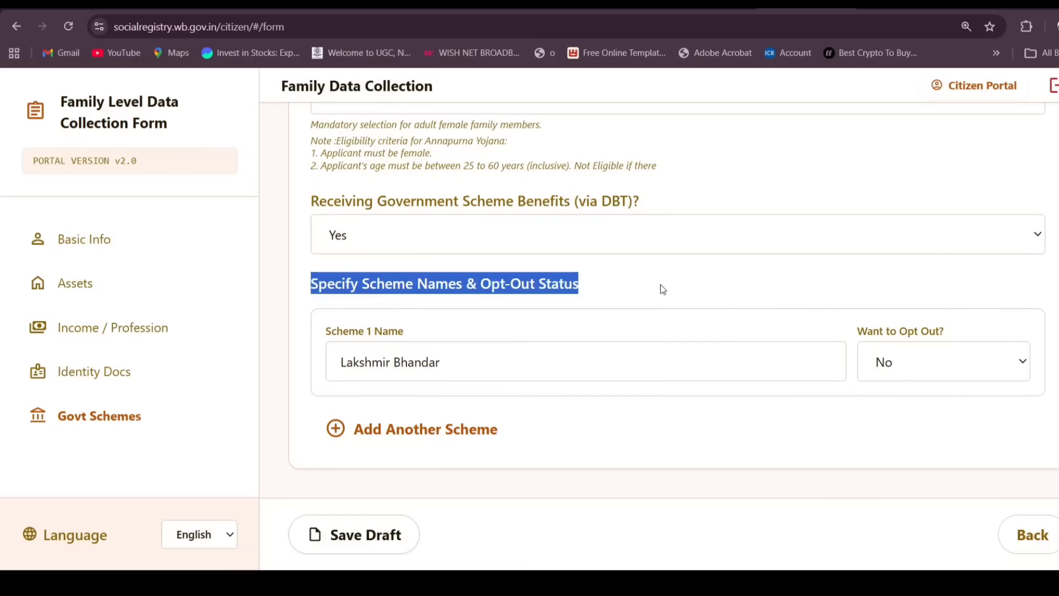
left_click(589, 280)
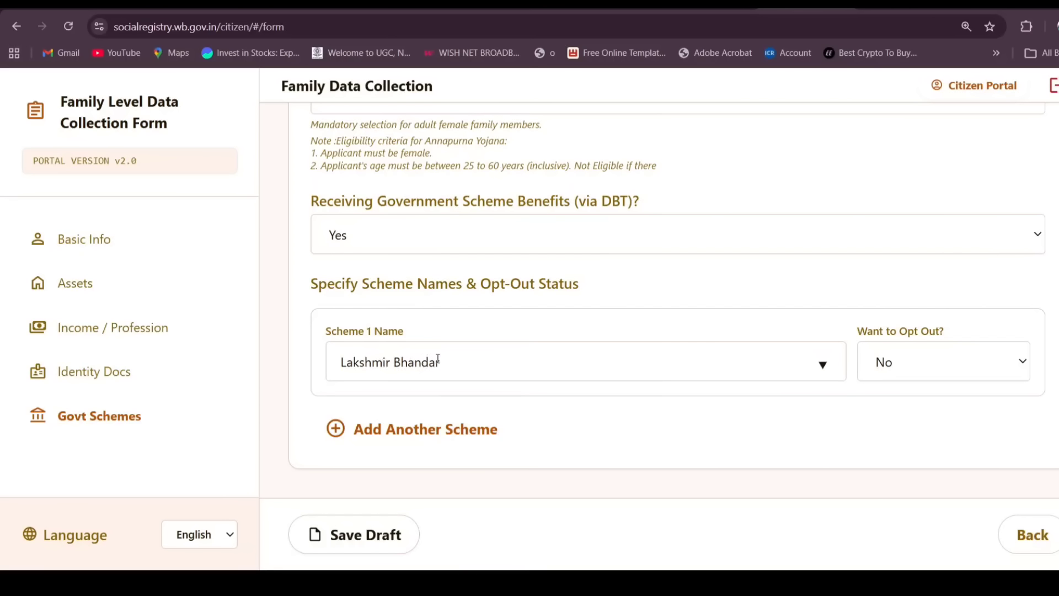
left_click(474, 364)
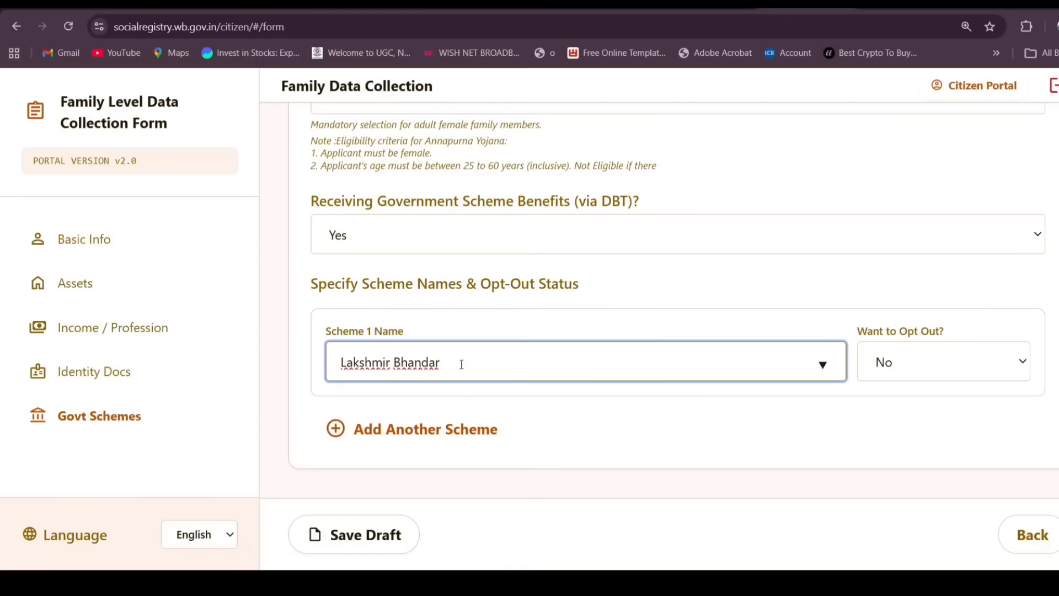
Try adding Financial Support to Krishak Bandhu (Assured Income) as Member 2's second scheme, and remove that entry
left_click(446, 430)
scroll(531, 425, "down", 2)
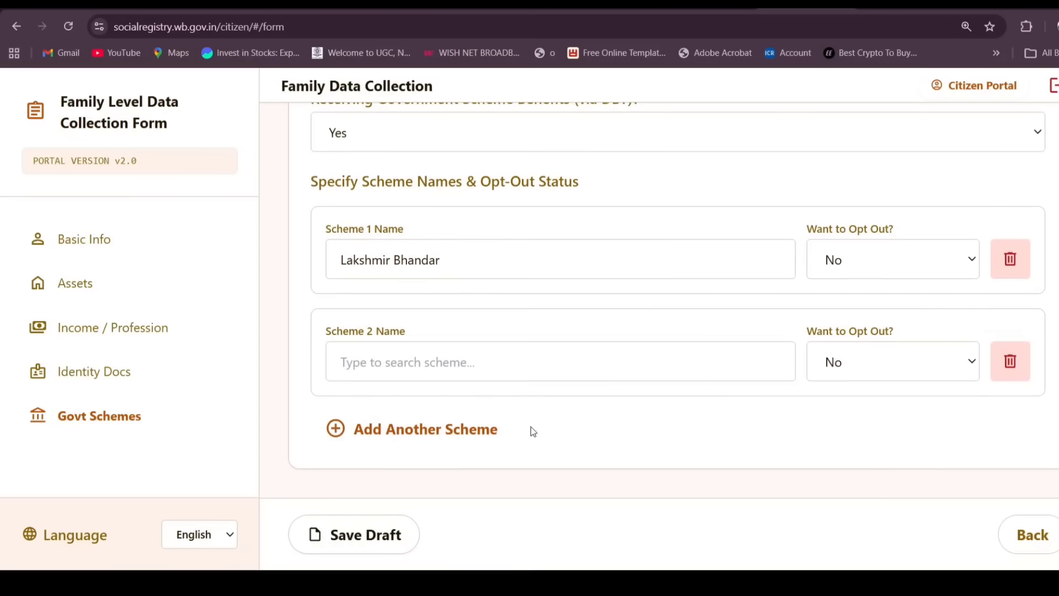
left_click(457, 364)
type("KRI")
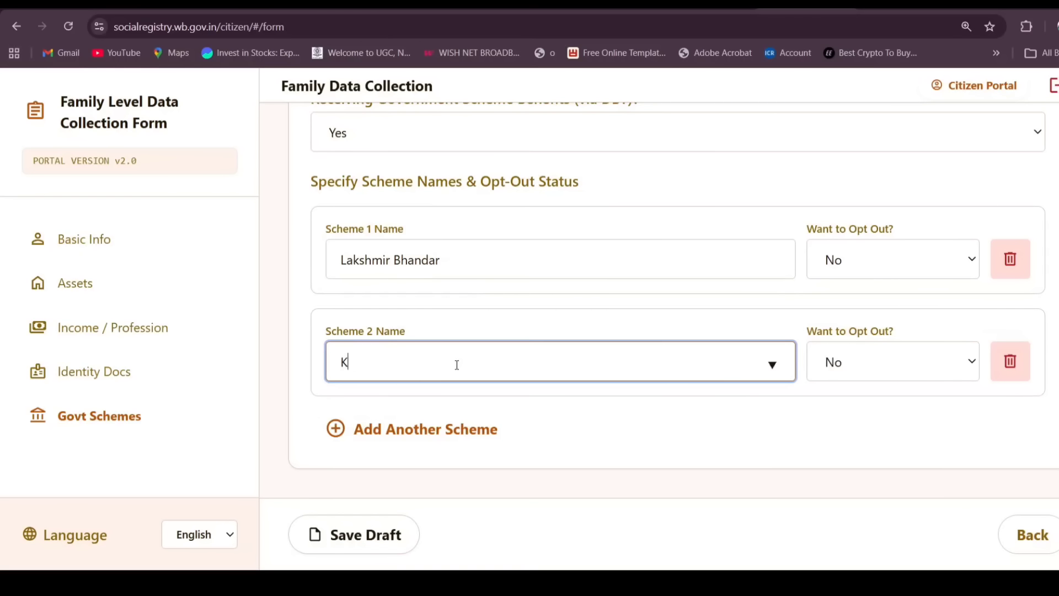
left_click(490, 409)
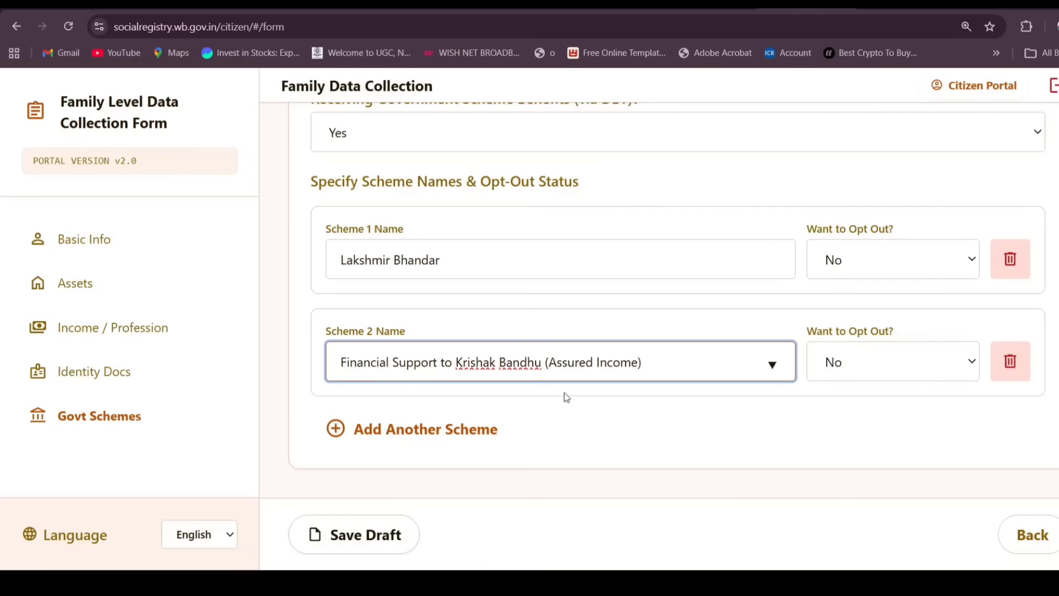
left_click(1011, 364)
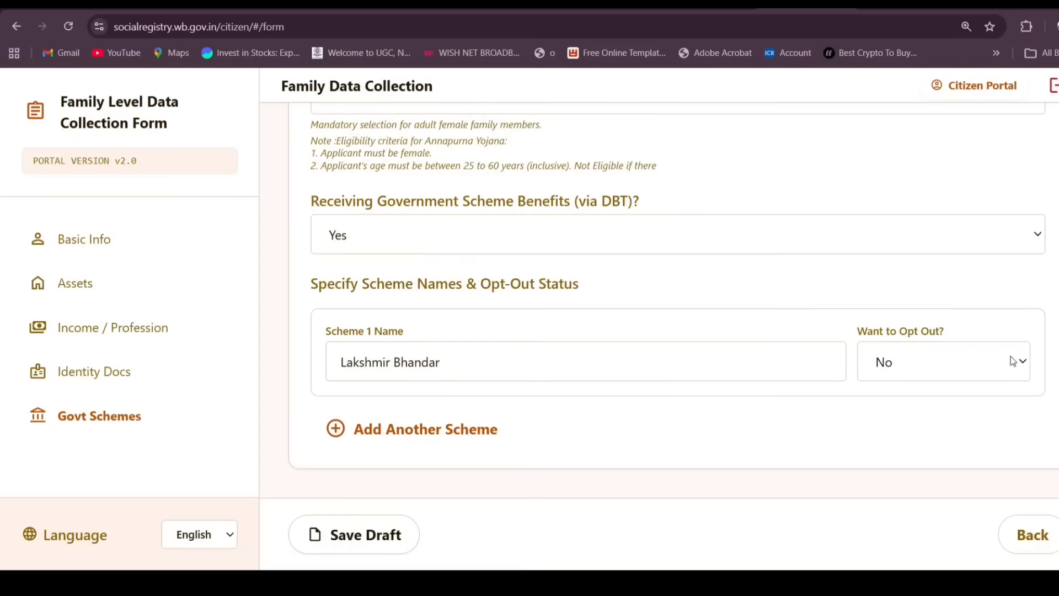
Add second and third scheme entries for Member 2, and try searching YUVASREE as the Scheme 2 name before clearing it
left_click(437, 434)
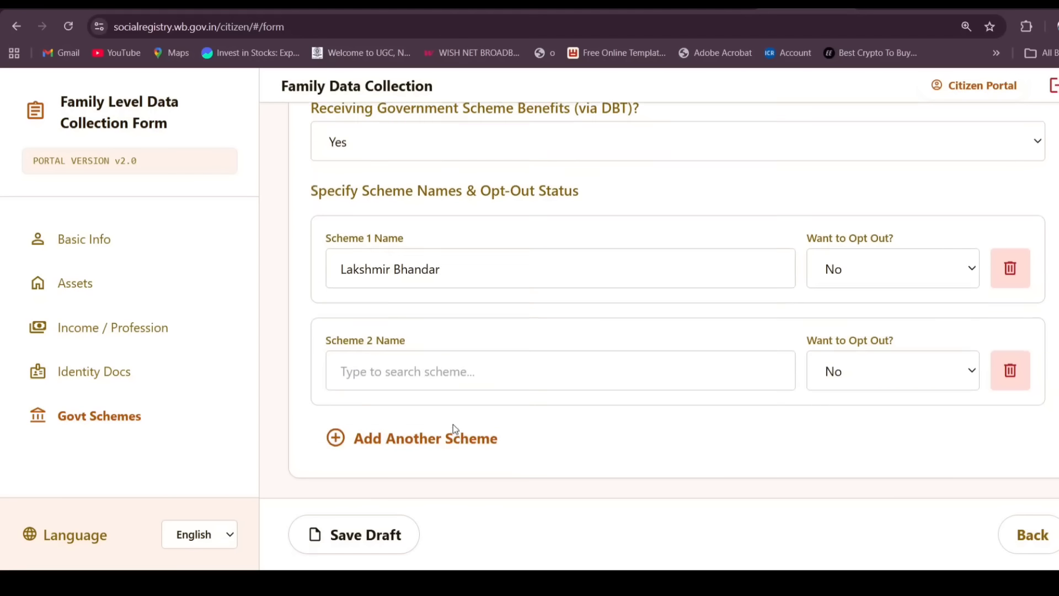
left_click(448, 439)
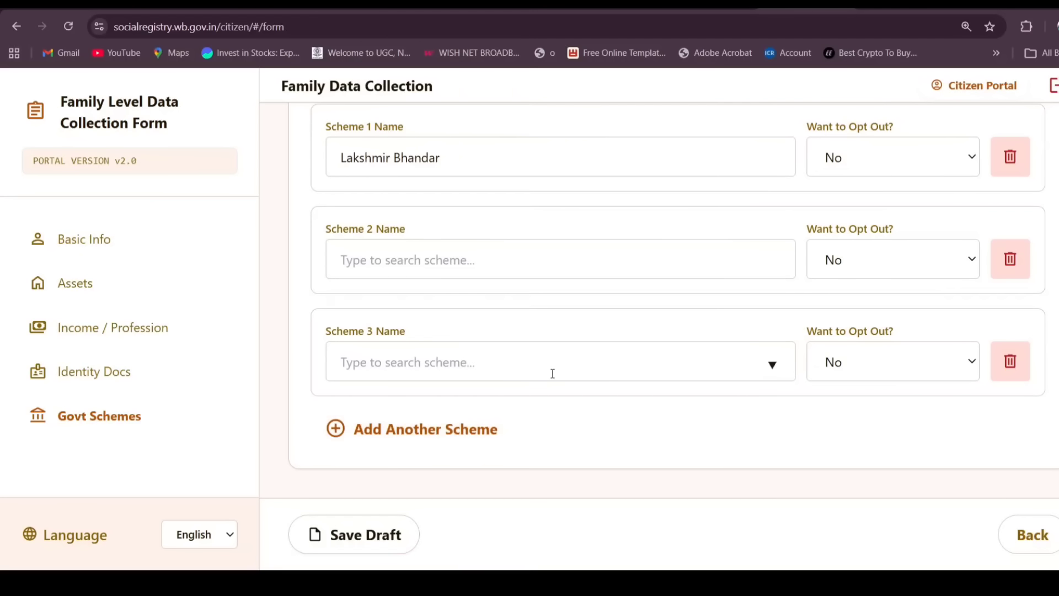
scroll(519, 347, "up", 1)
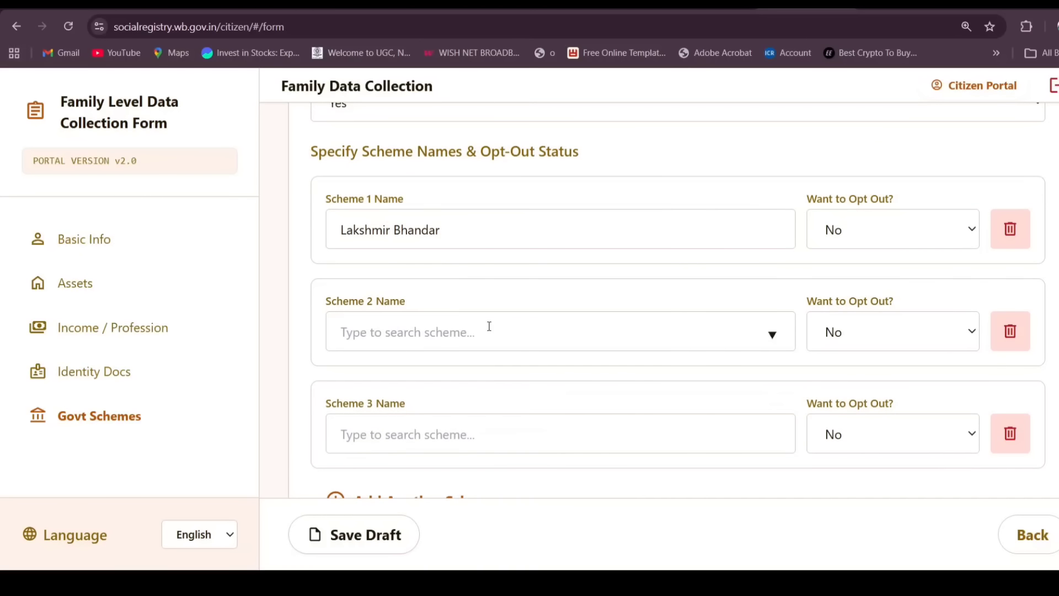
left_click(772, 333)
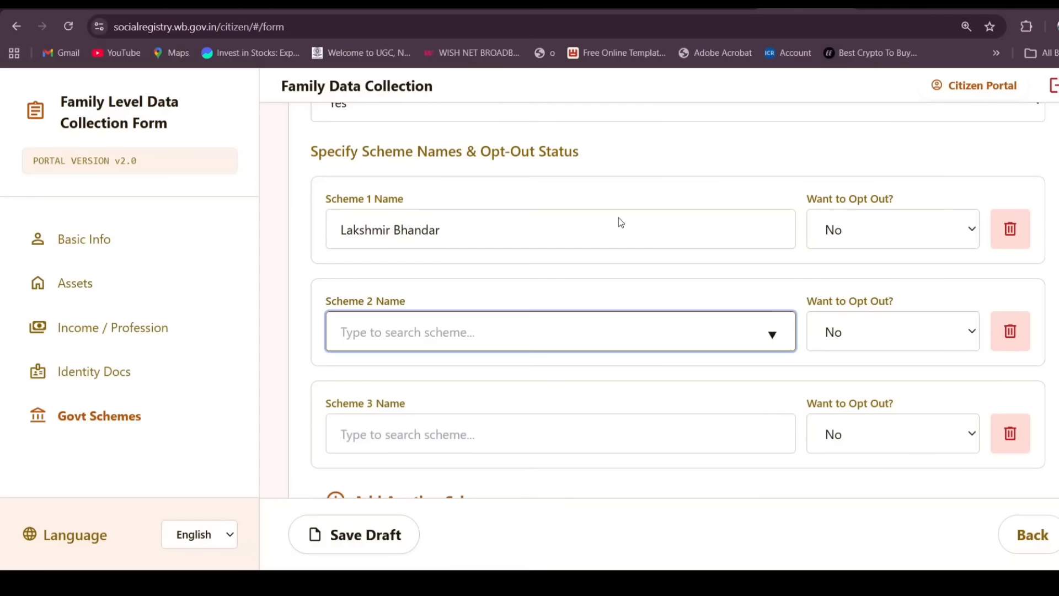
type("YUVASREE")
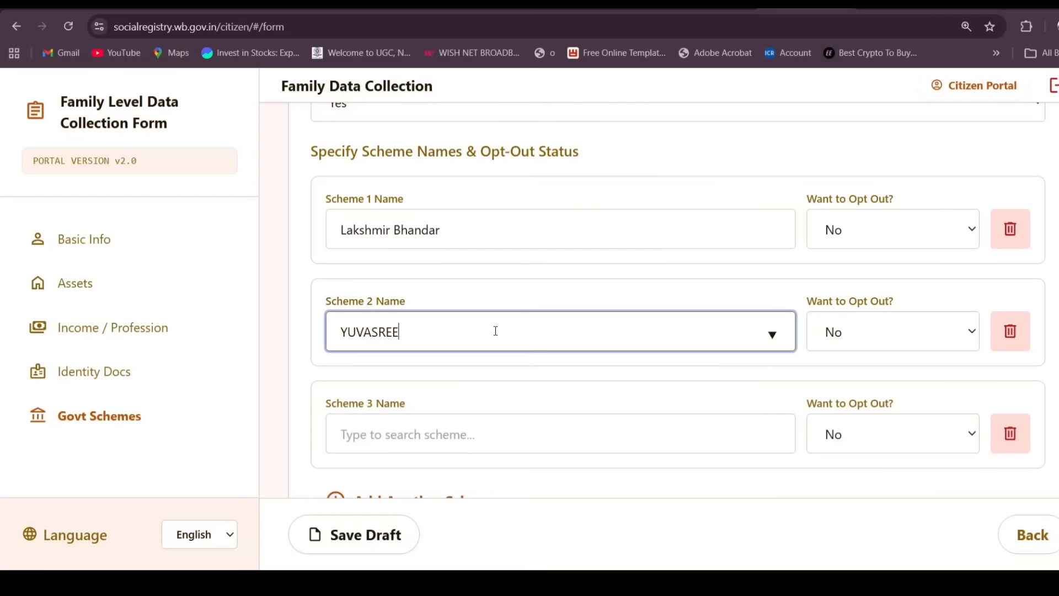
key("BackSpace")
key("BackSpace")
key("BackSpace")
key("BackSpace")
key("BackSpace")
key("BackSpace")
key("BackSpace")
key("BackSpace")
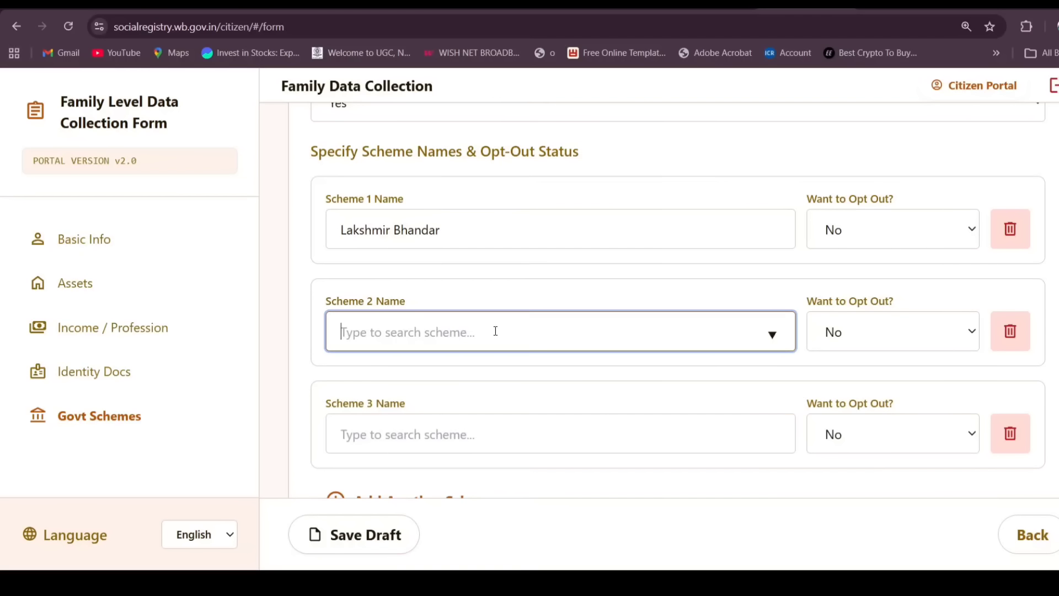
Set Member 2's Scheme 2 name to Swami Vivekananda Merit cum Means Scholarship
type("SW")
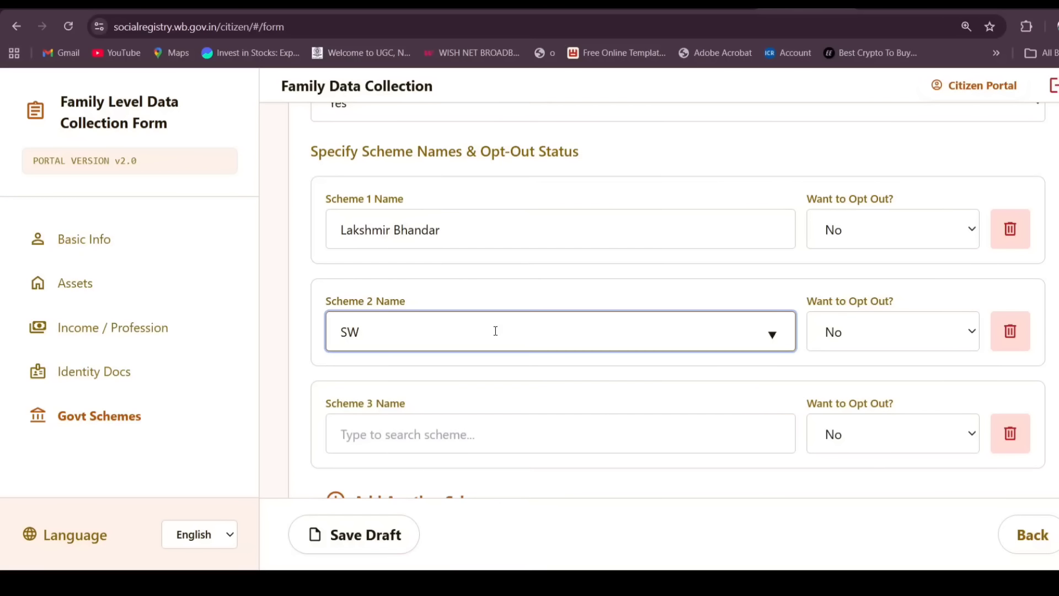
left_click(514, 401)
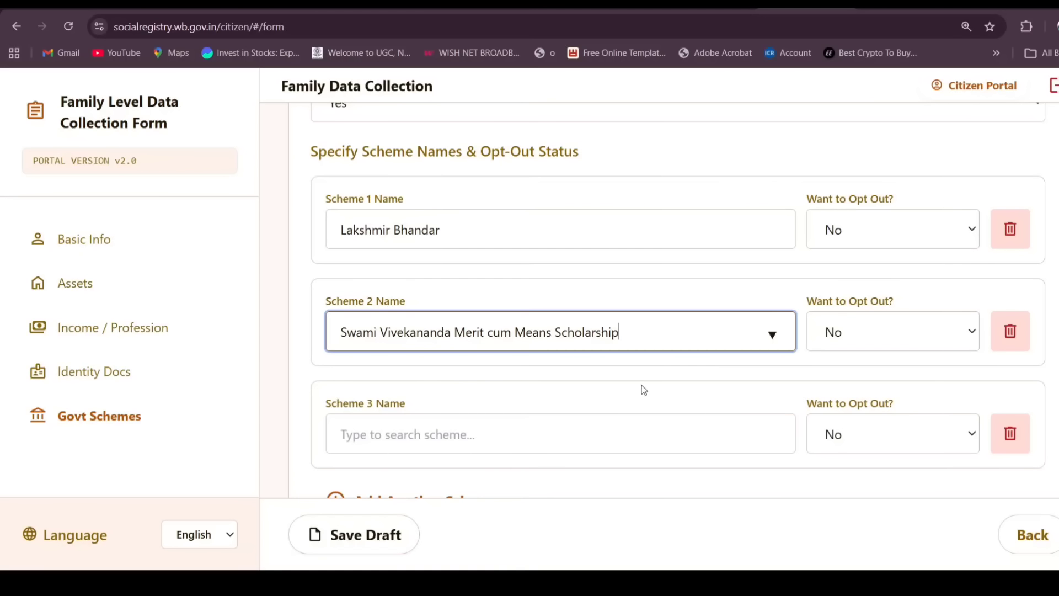
left_click_drag(625, 332, 392, 269)
left_click(394, 268)
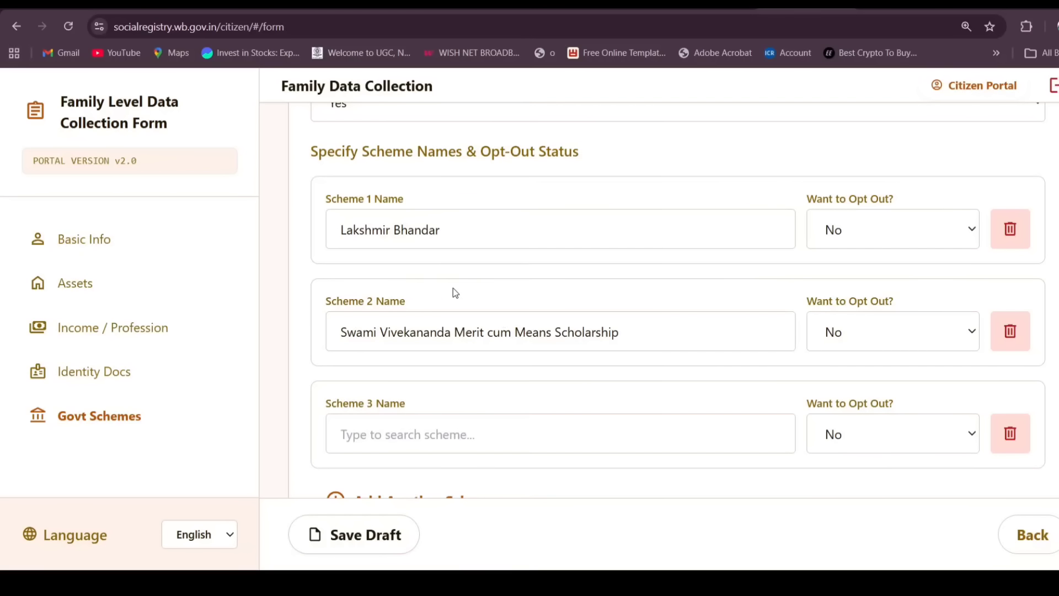
Remove the Scheme 2 and Scheme 3 entries from Member 2, keeping only Lakshmir Bhandar
scroll(464, 259, "up", 1)
scroll(474, 330, "down", 1)
scroll(465, 311, "up", 3)
scroll(466, 310, "down", 3)
left_click(1016, 337)
left_click(1015, 366)
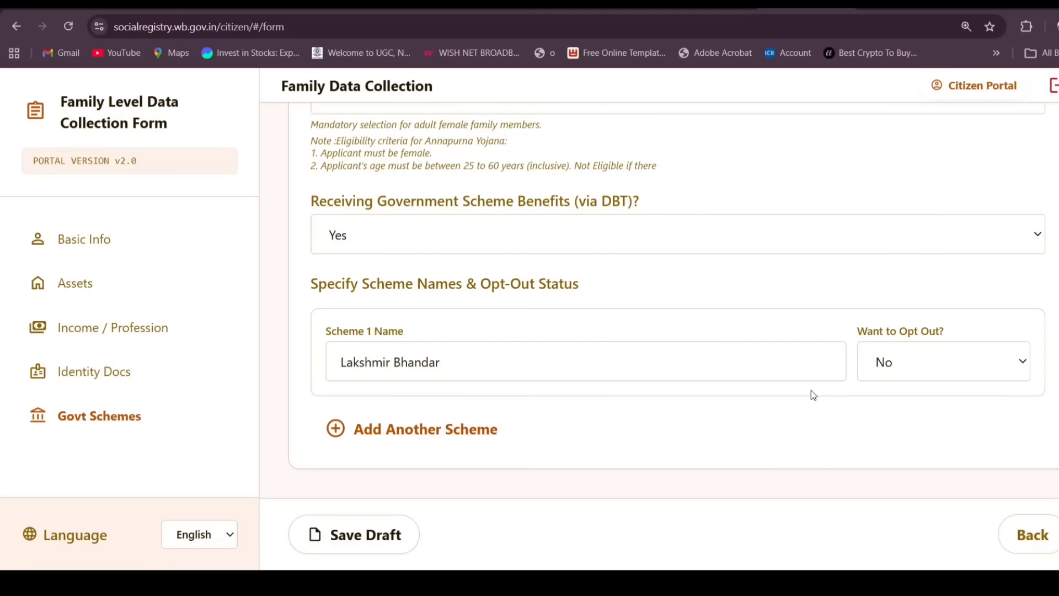
Add a third family member and review the blank basic information fields
scroll(811, 389, "up", 4)
scroll(811, 390, "up", 2)
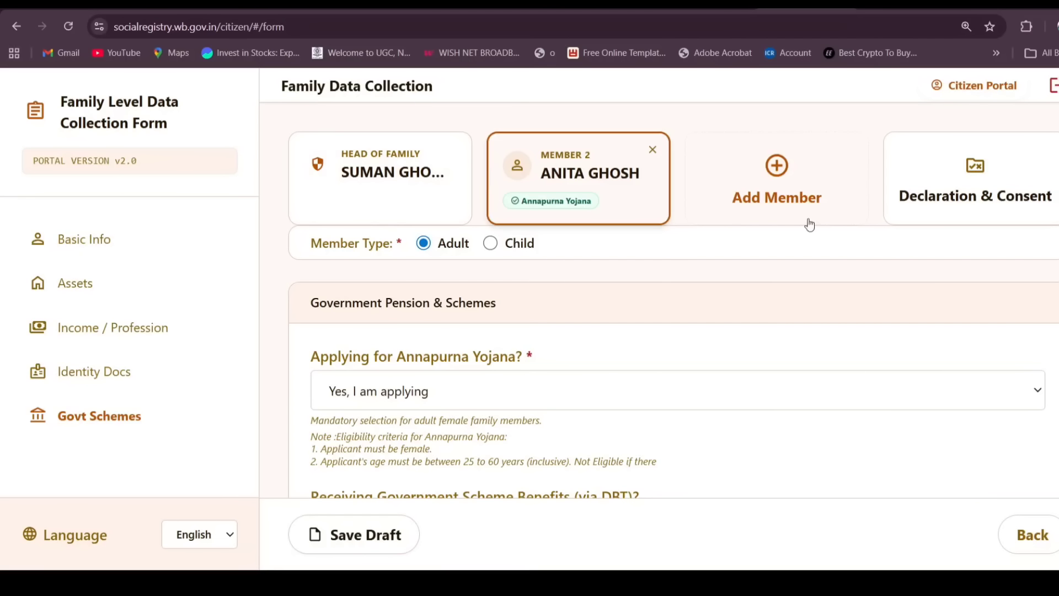
left_click(781, 177)
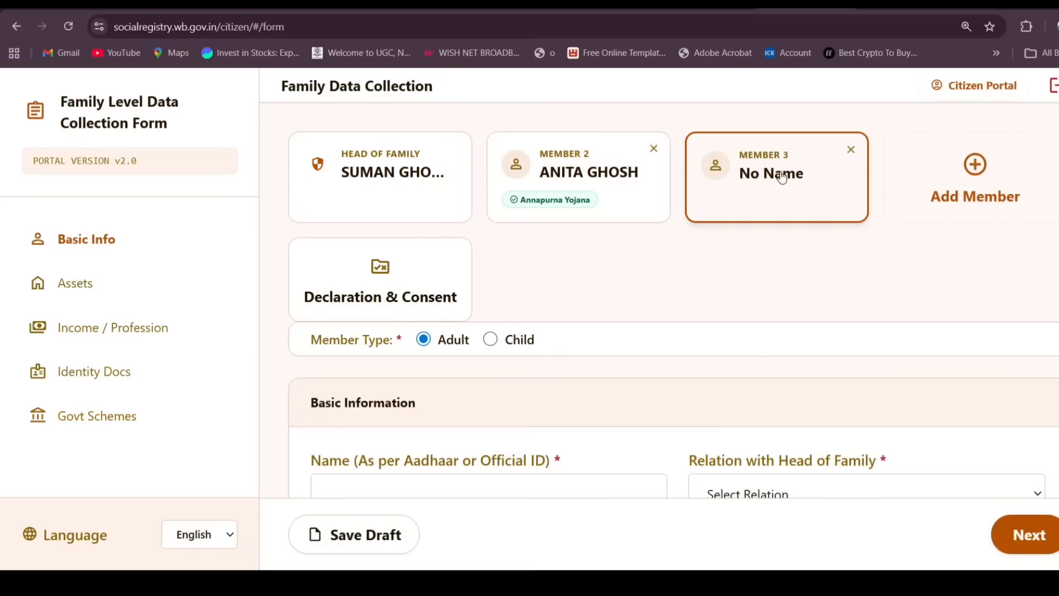
scroll(561, 350, "down", 3)
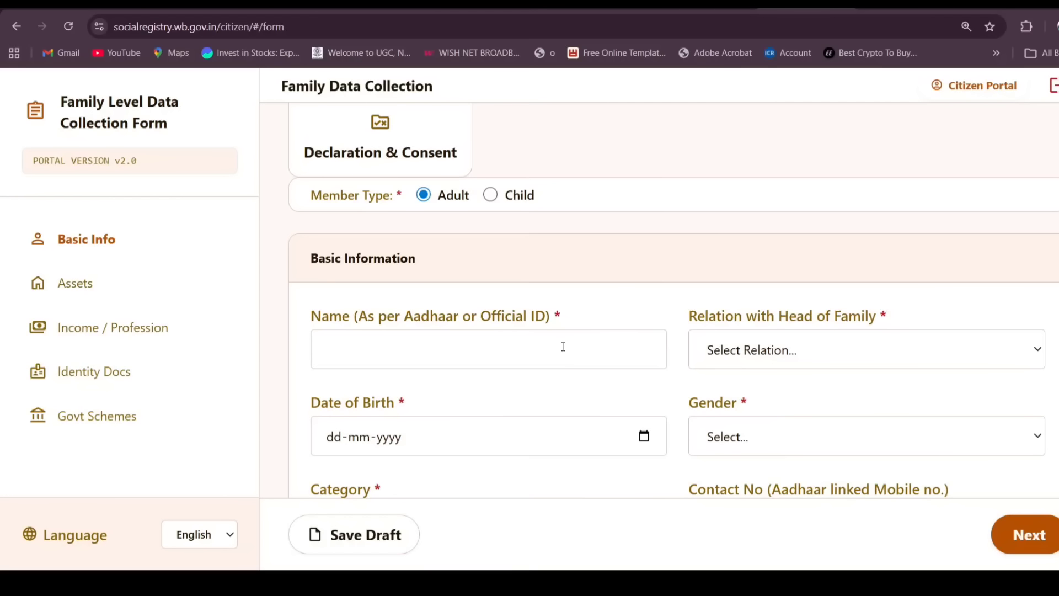
scroll(564, 349, "down", 3)
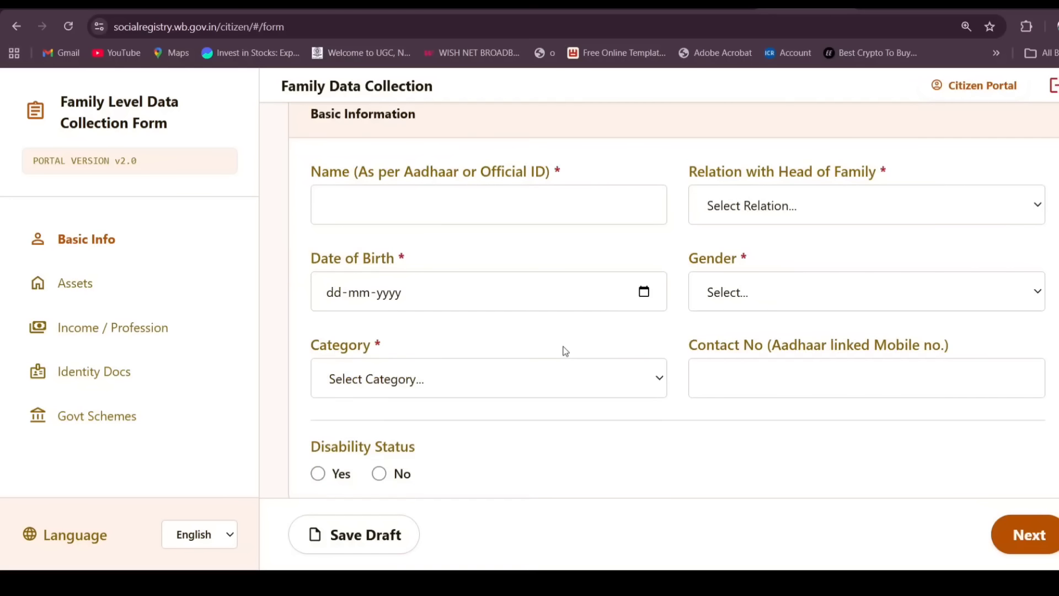
scroll(565, 351, "up", 4)
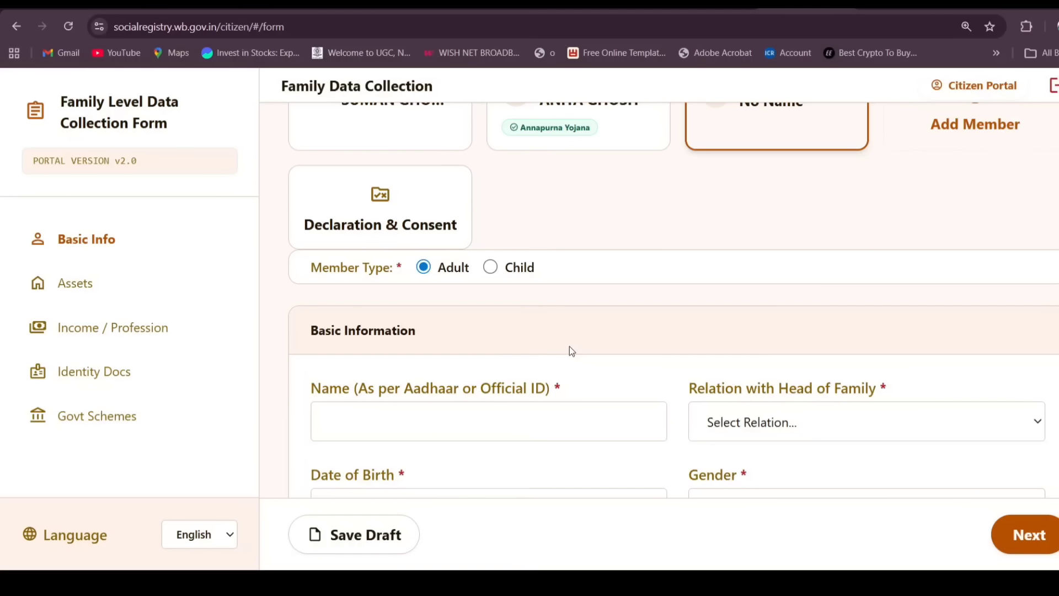
Reload the form, open Member 3, and switch the member type to Child and back to Adult
key("F5")
left_click(805, 200)
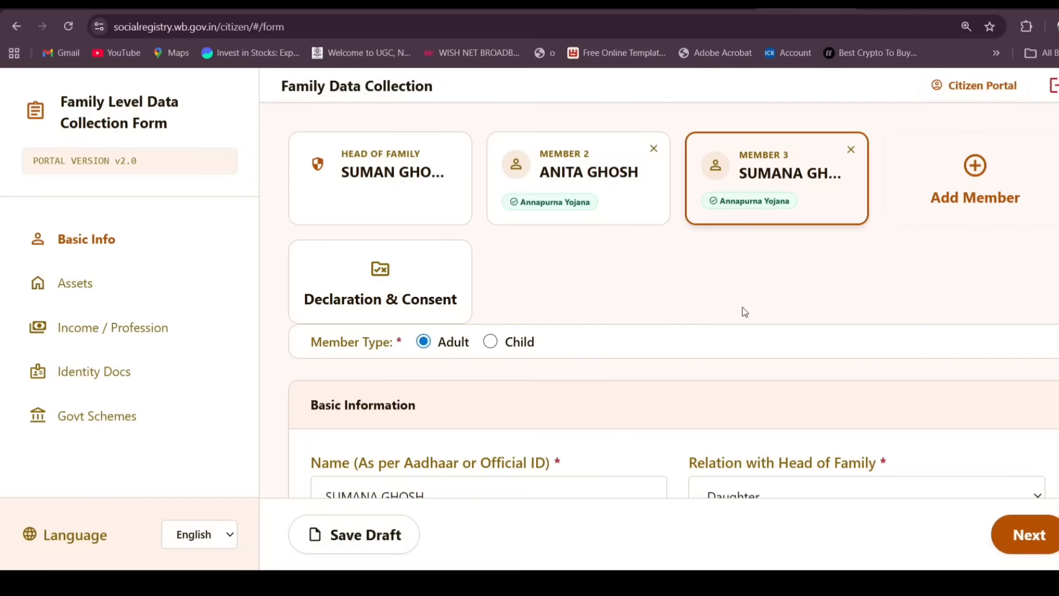
scroll(745, 312, "down", 3)
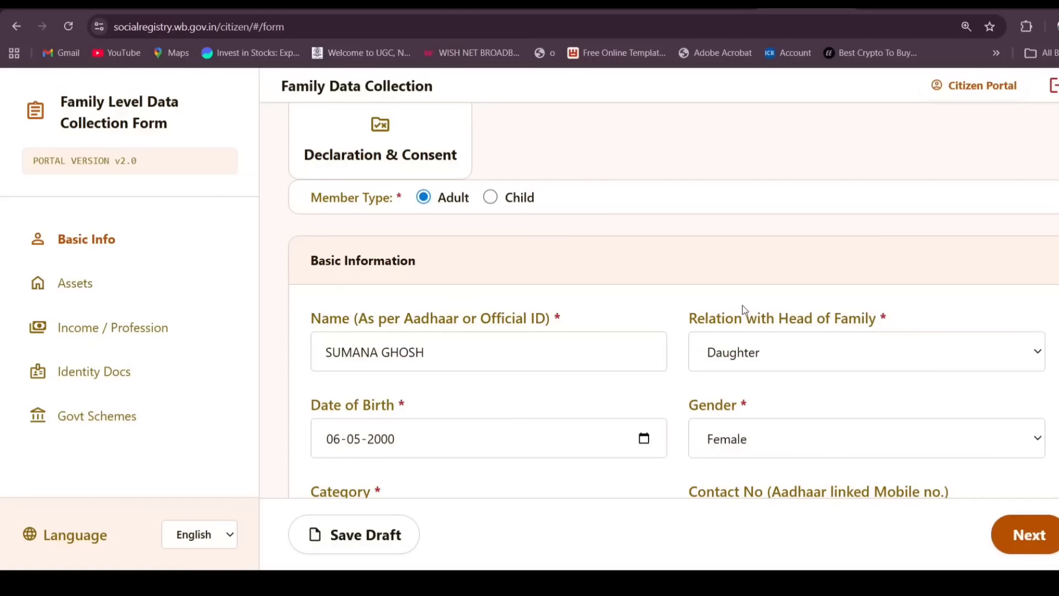
left_click(490, 197)
left_click(423, 197)
scroll(493, 198, "up", 3)
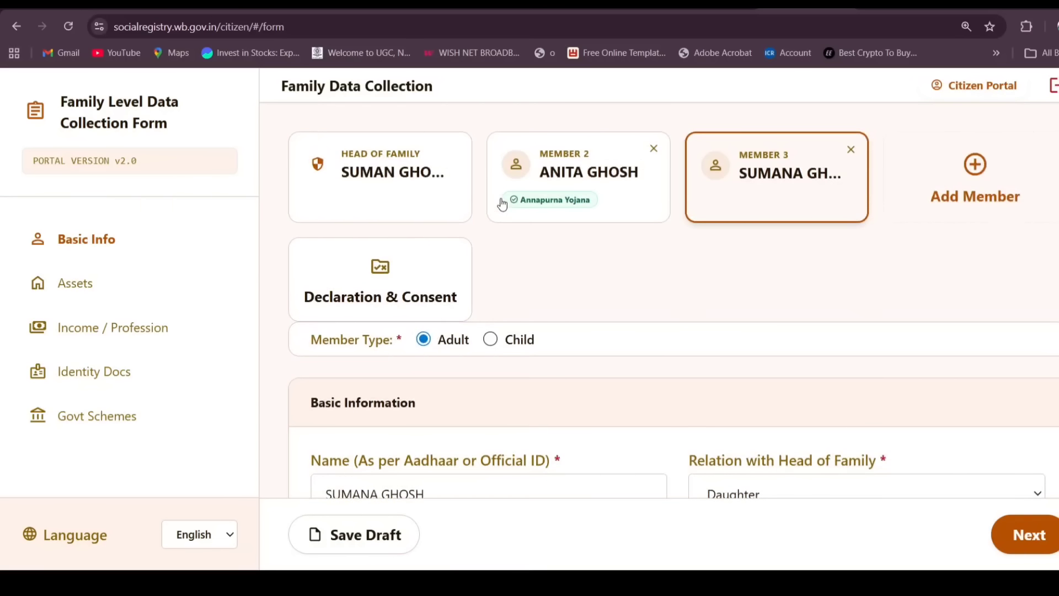
Examine Member 3's name, relation with head of family, date of birth and gender in the basic information
scroll(500, 201, "down", 3)
scroll(428, 218, "down", 2)
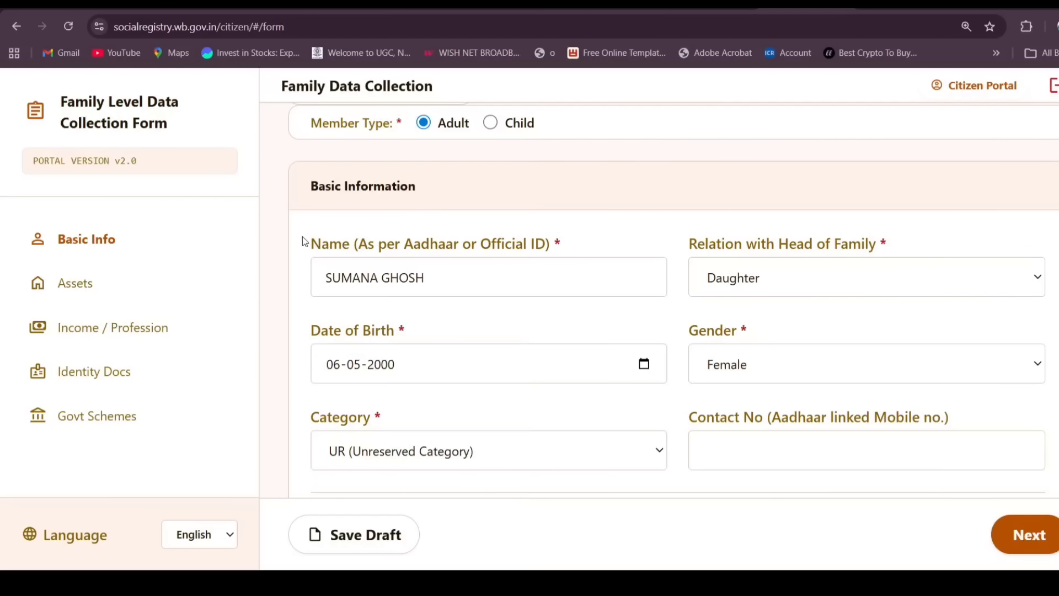
left_click_drag(302, 240, 513, 264)
left_click(535, 278)
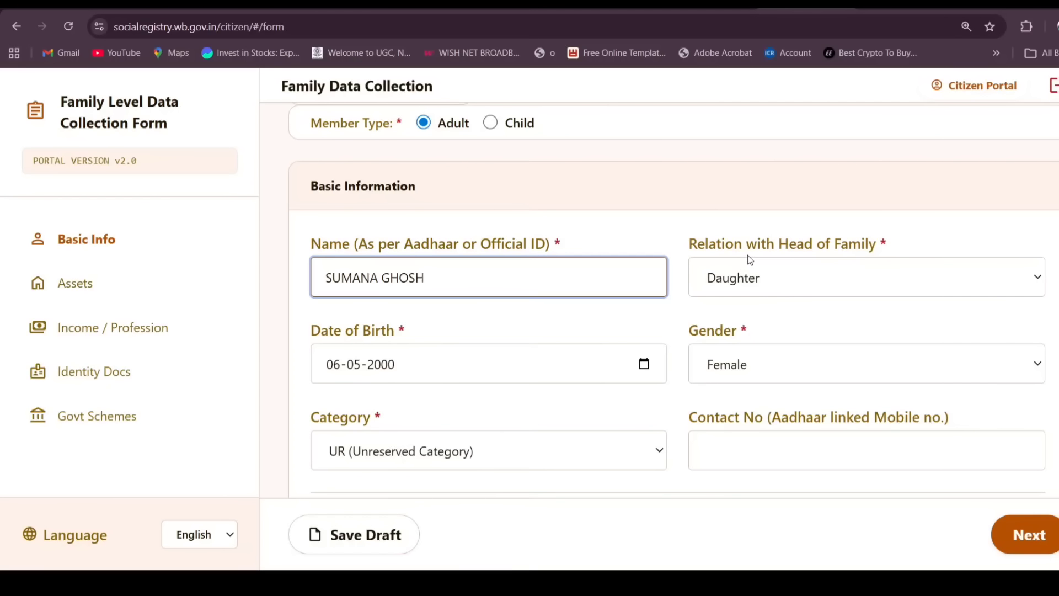
scroll(622, 233, "up", 4)
scroll(821, 284, "down", 4)
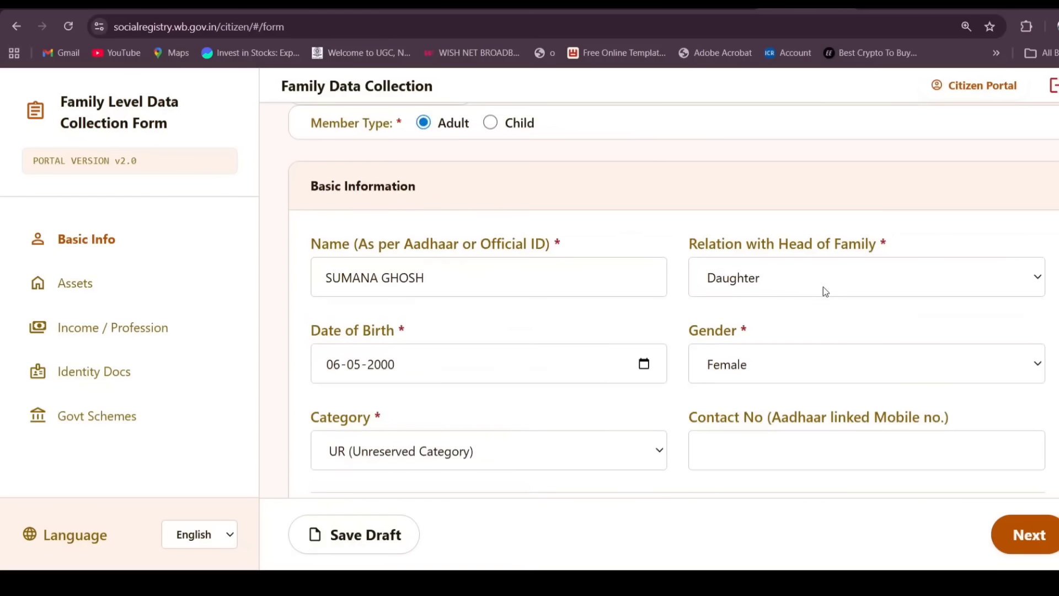
left_click(818, 279)
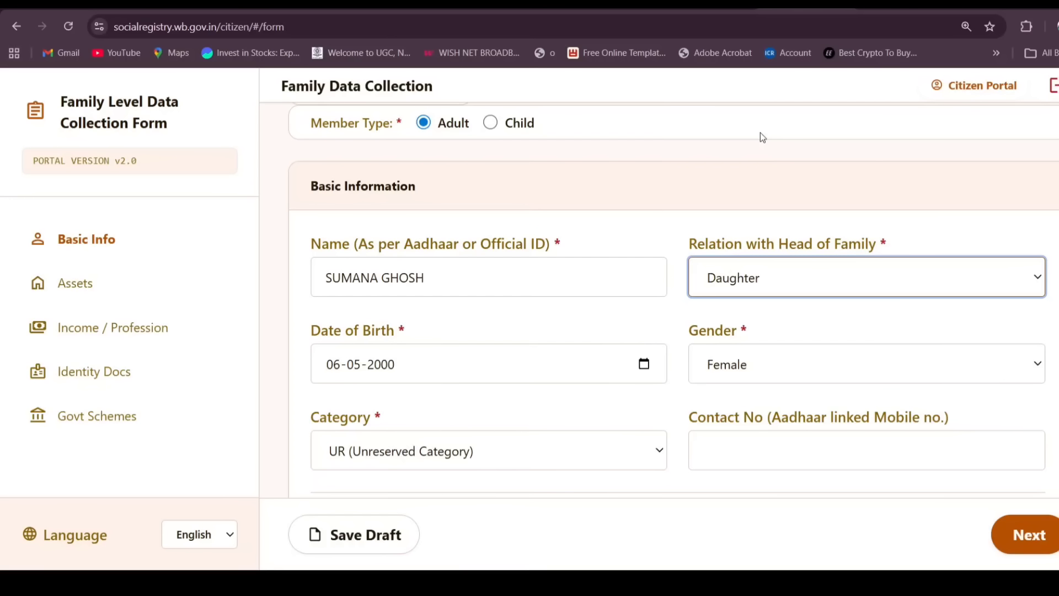
left_click(405, 360)
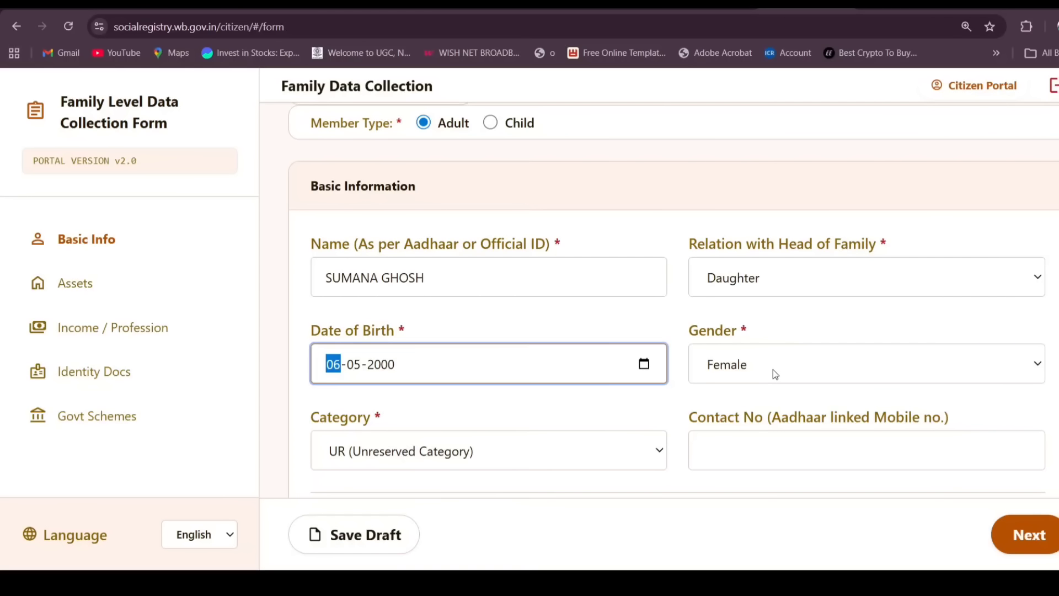
Examine Member 3's category and the Aadhaar-linked contact number field
scroll(773, 369, "down", 1)
left_click_drag(304, 342, 412, 388)
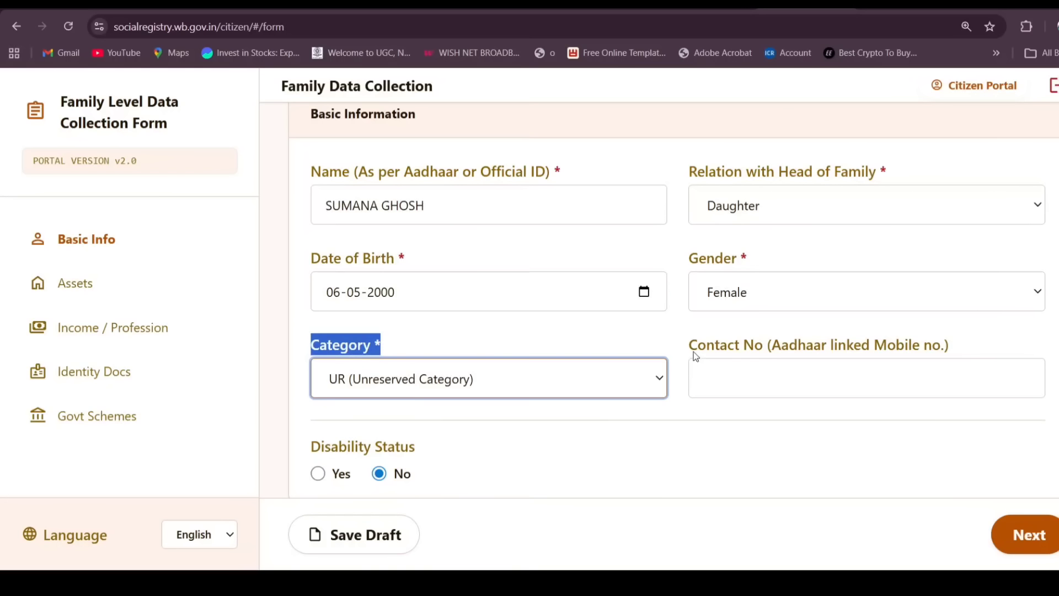
left_click_drag(691, 349, 951, 347)
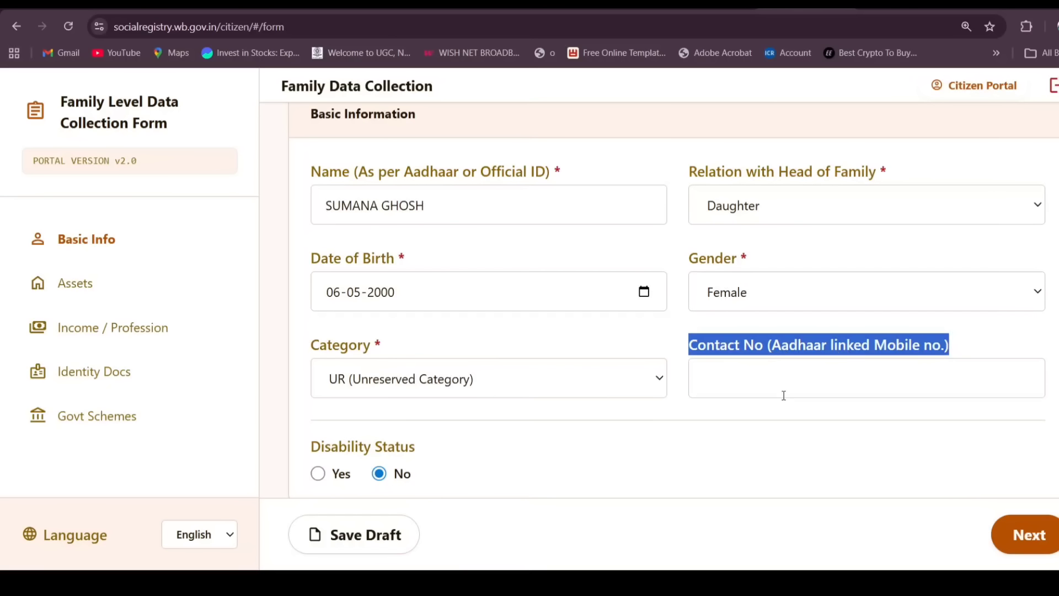
left_click(770, 440)
Examine Member 3's disability status, Aadhaar card details, EPIC number, voter ID document upload requirements and part number field
scroll(794, 373, "down", 2)
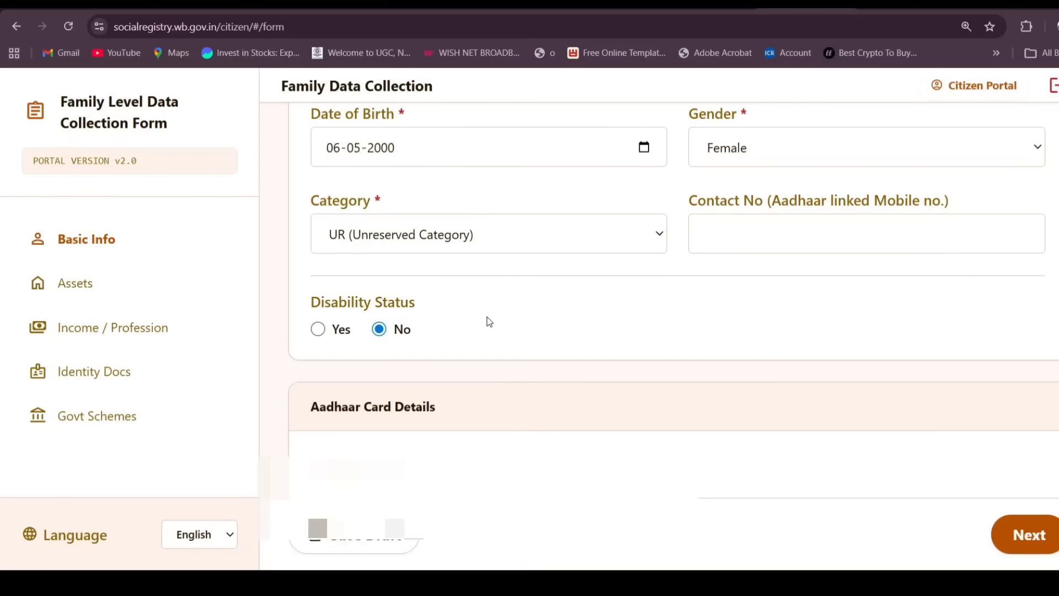
scroll(489, 322, "down", 5)
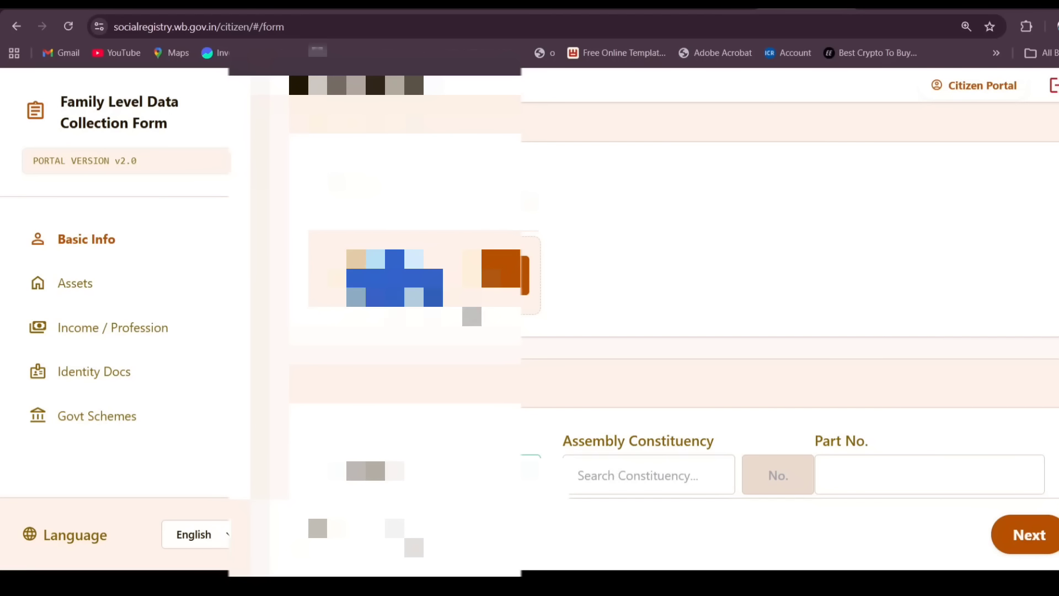
scroll(677, 309, "down", 2)
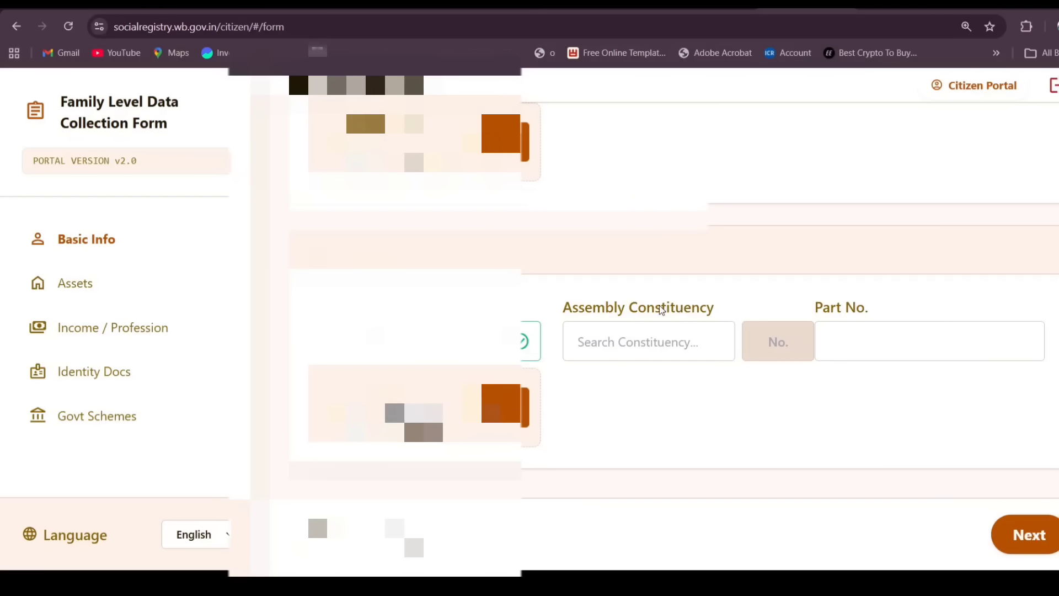
left_click_drag(302, 303, 326, 337)
left_click(452, 318)
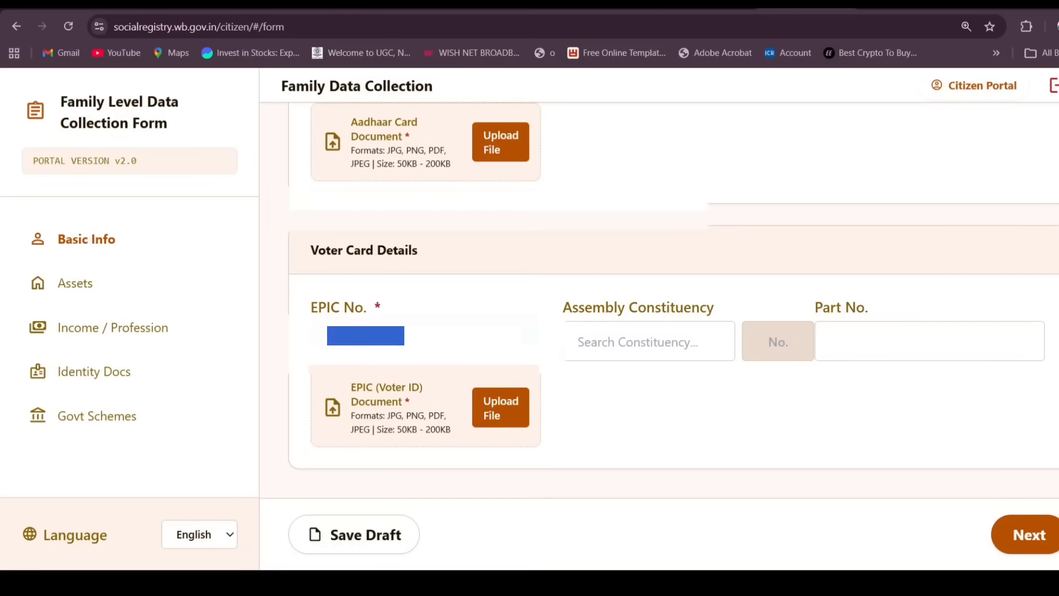
left_click(487, 282)
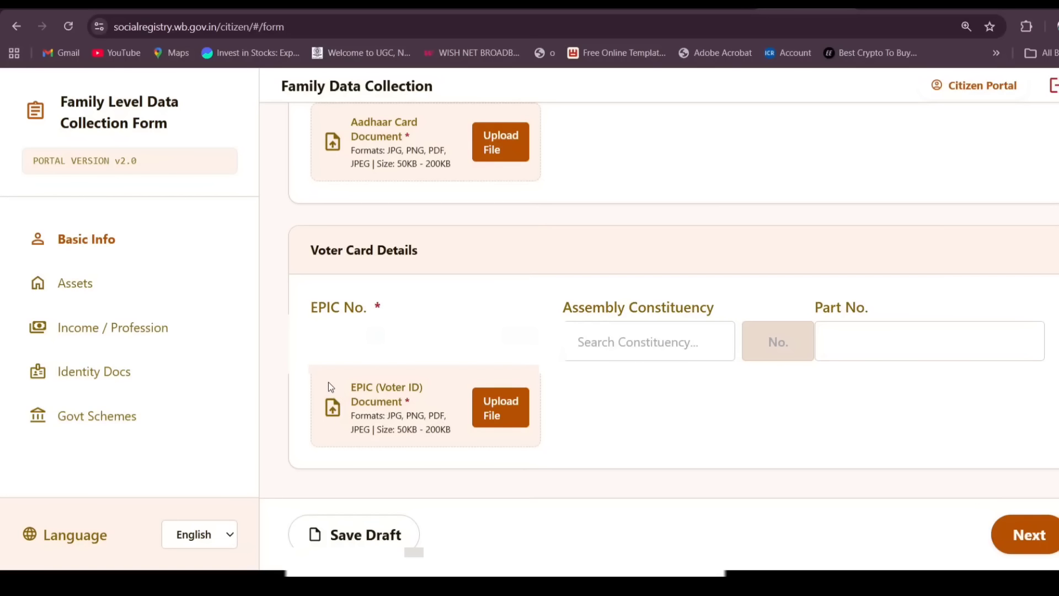
left_click_drag(329, 381, 432, 444)
left_click(471, 462)
left_click_drag(798, 308, 894, 317)
left_click(911, 475)
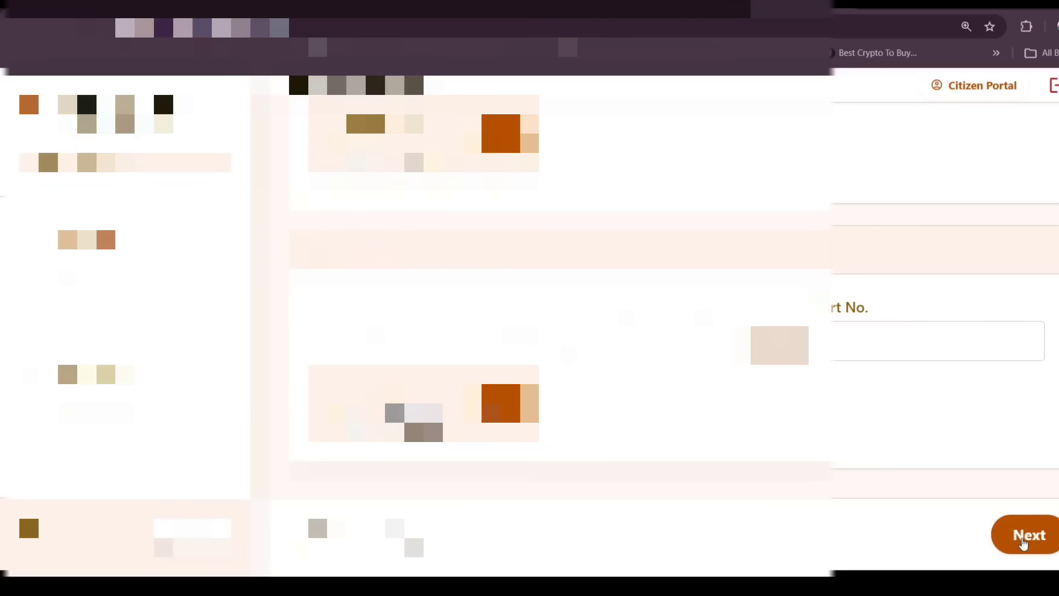
Continue to Member 3's Assets section and examine the member type and the health insurance question
left_click(1025, 539)
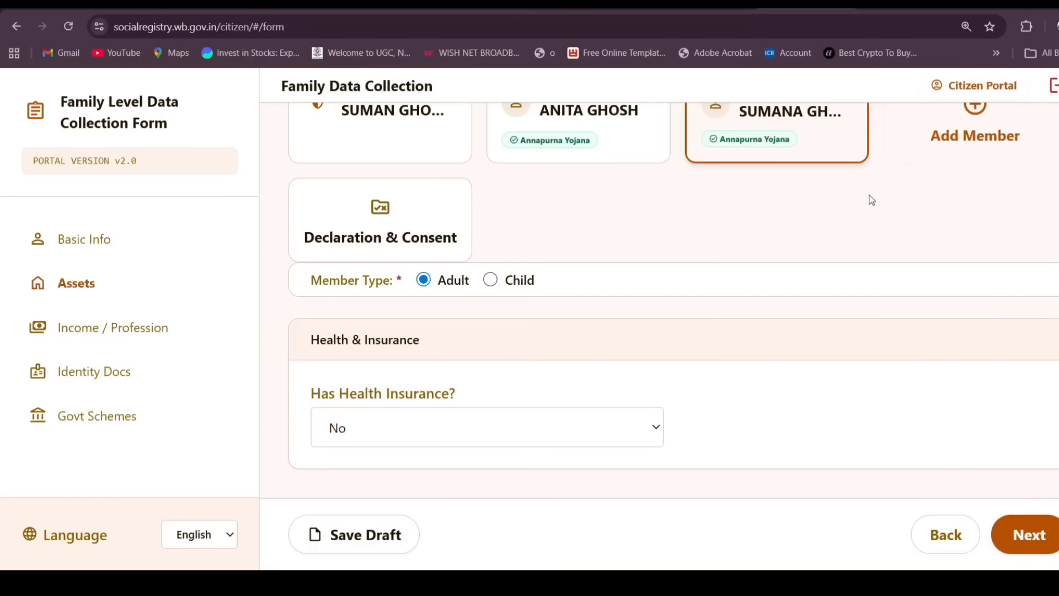
scroll(845, 256, "up", 1)
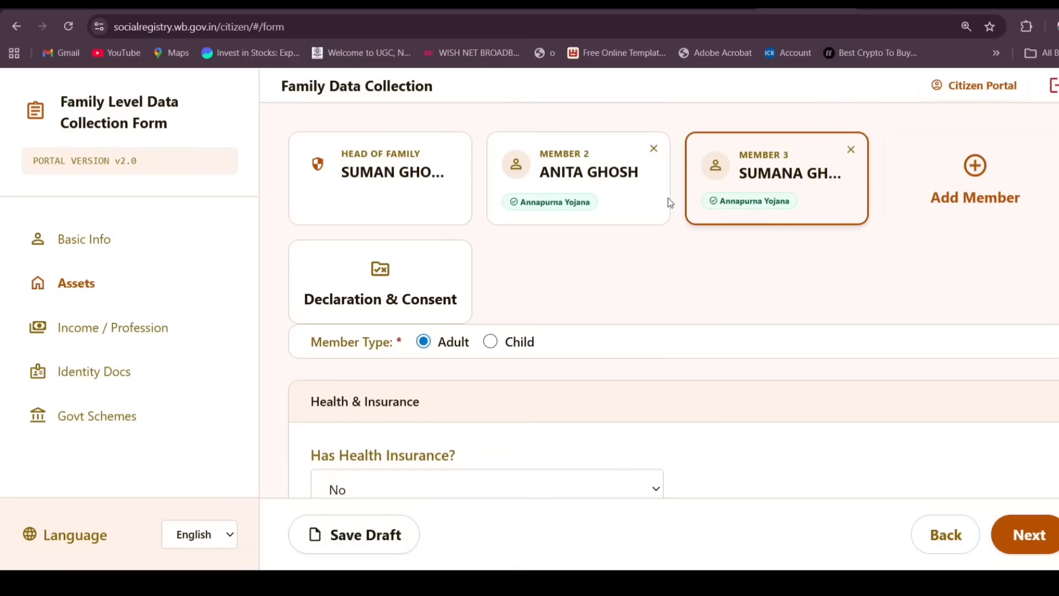
scroll(804, 286, "down", 1)
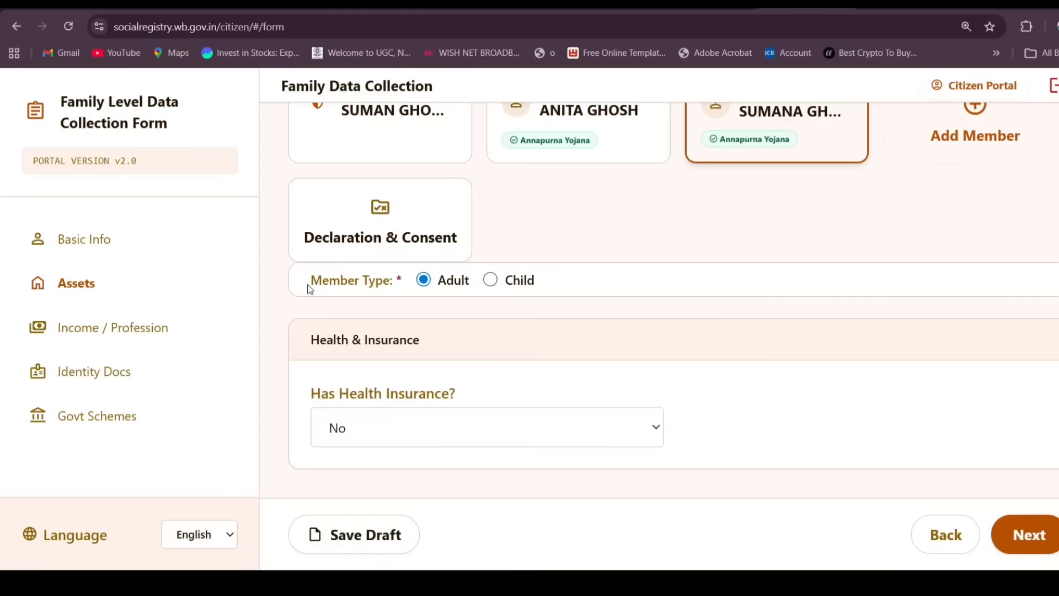
left_click_drag(308, 283, 456, 303)
left_click(621, 335)
left_click(359, 434)
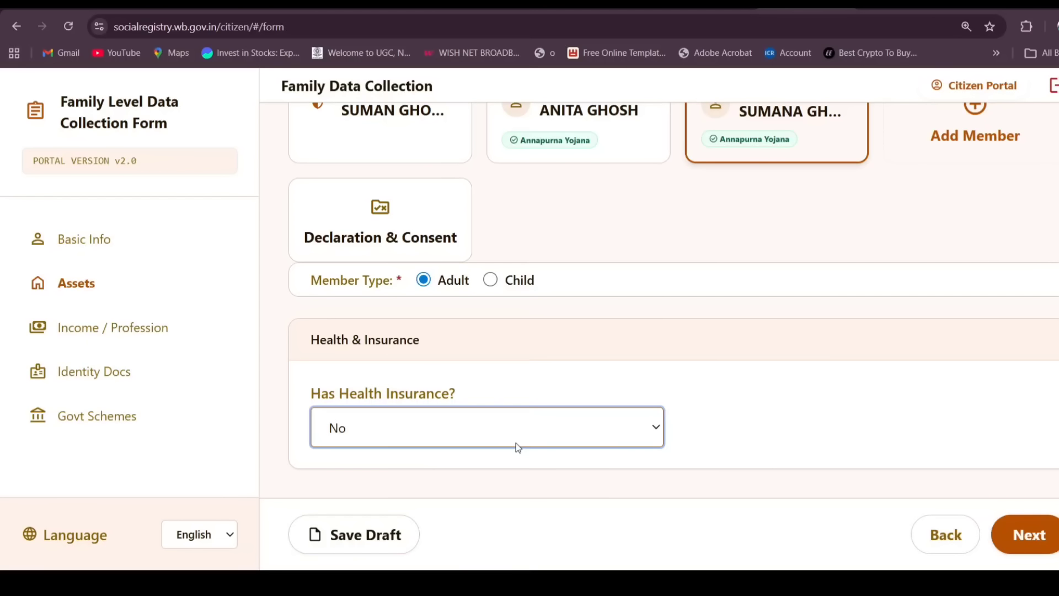
scroll(515, 442, "up", 1)
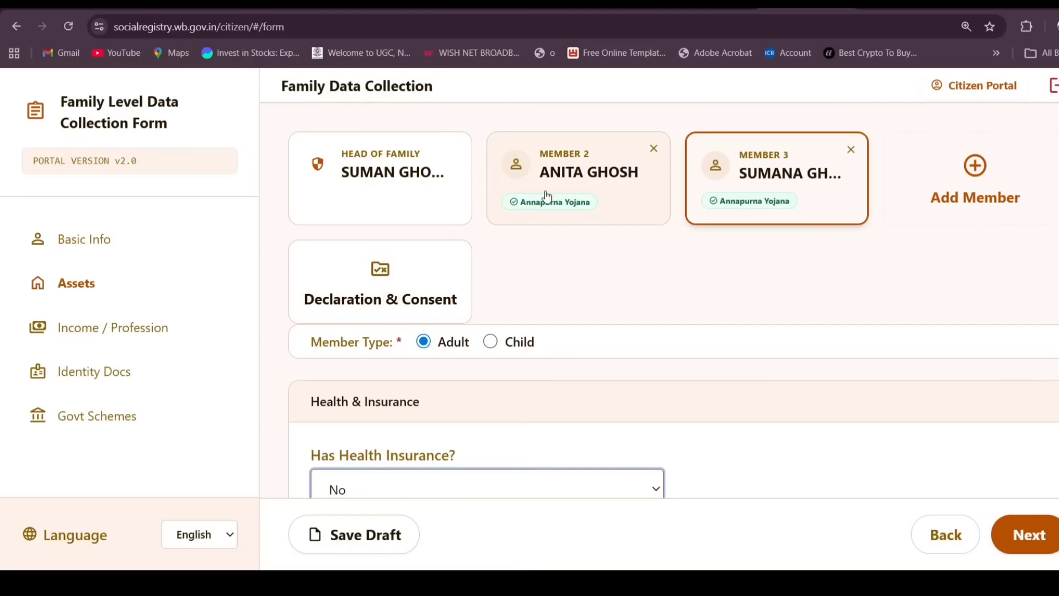
scroll(610, 323, "down", 1)
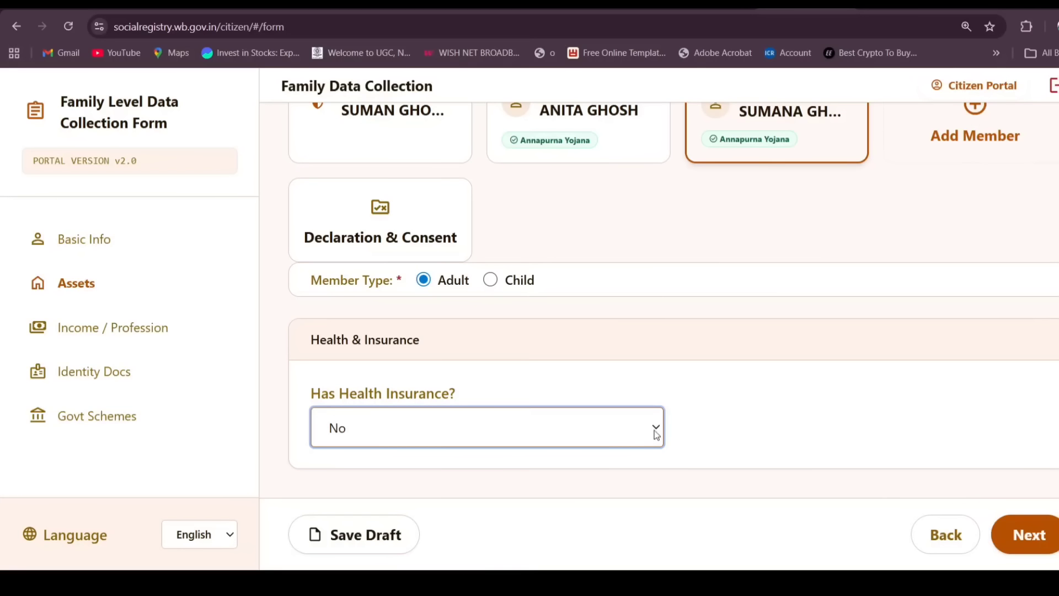
Mark Member 3 as having health insurance, with insurance type Government and the Swasthya Sathi scheme
left_click(565, 421)
left_click(379, 477)
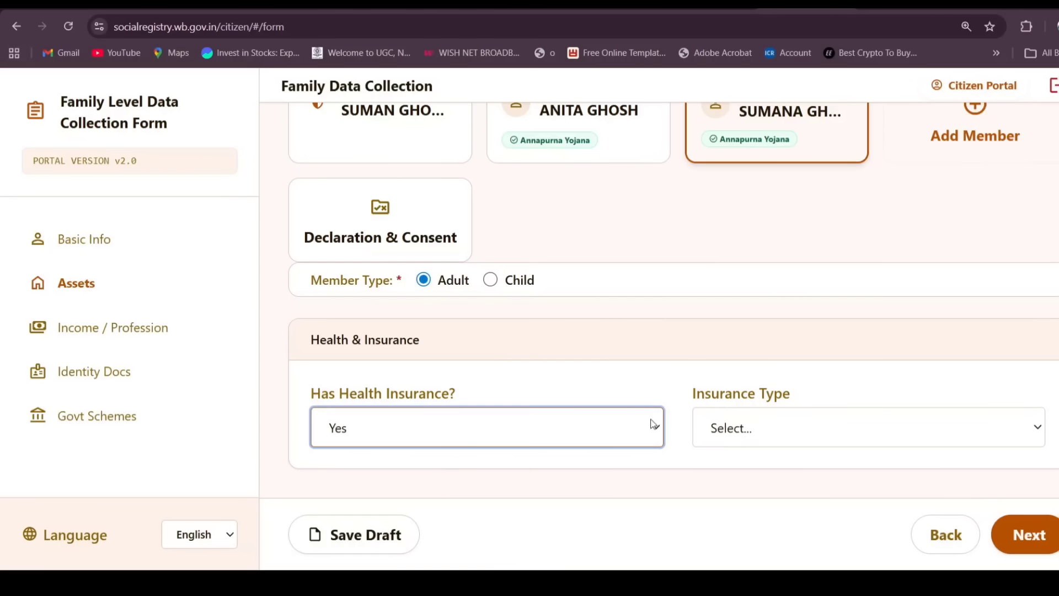
left_click(763, 425)
left_click(749, 440)
left_click(749, 484)
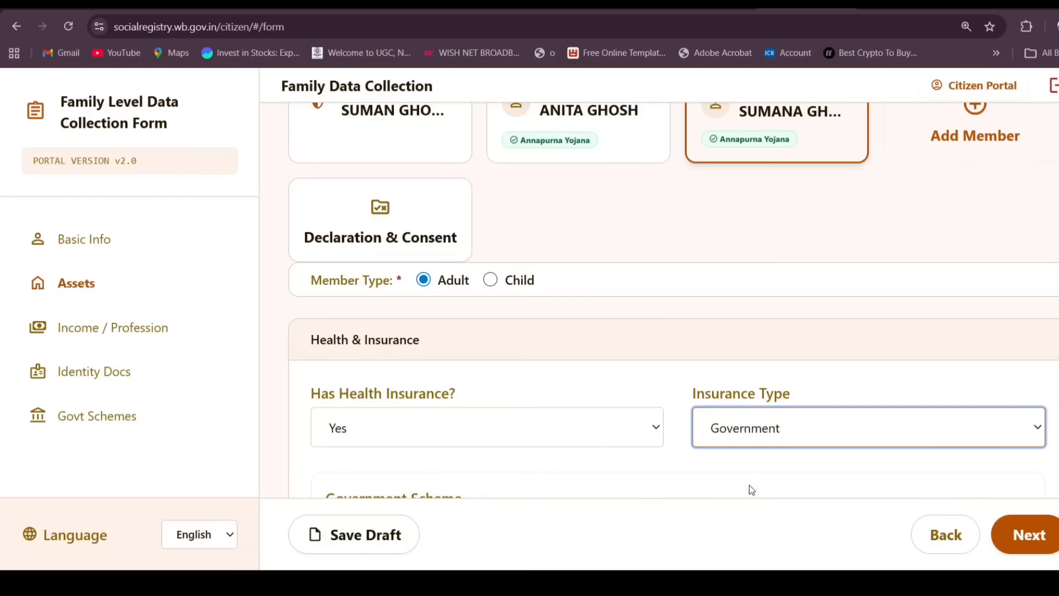
scroll(717, 469, "down", 2)
left_click(496, 395)
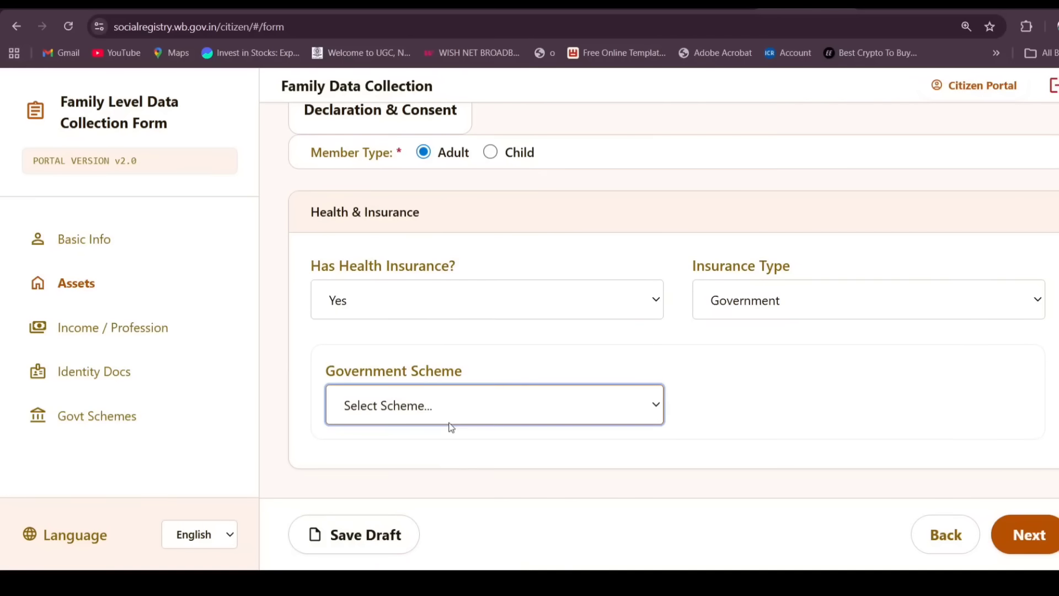
left_click(389, 463)
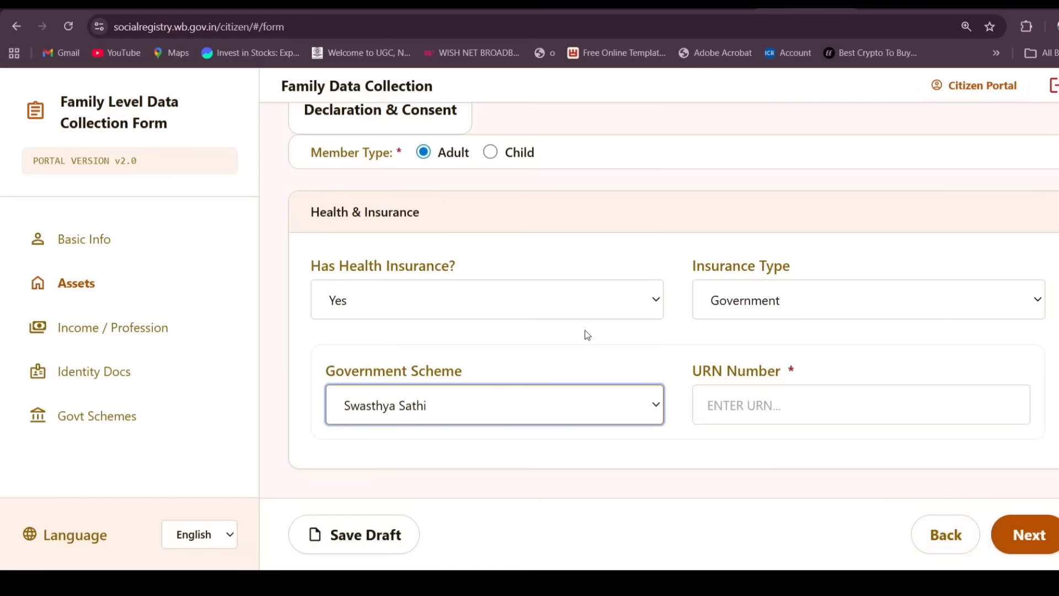
Set Member 3's health insurance answer back to No
scroll(586, 333, "up", 3)
scroll(623, 337, "down", 3)
left_click(595, 307)
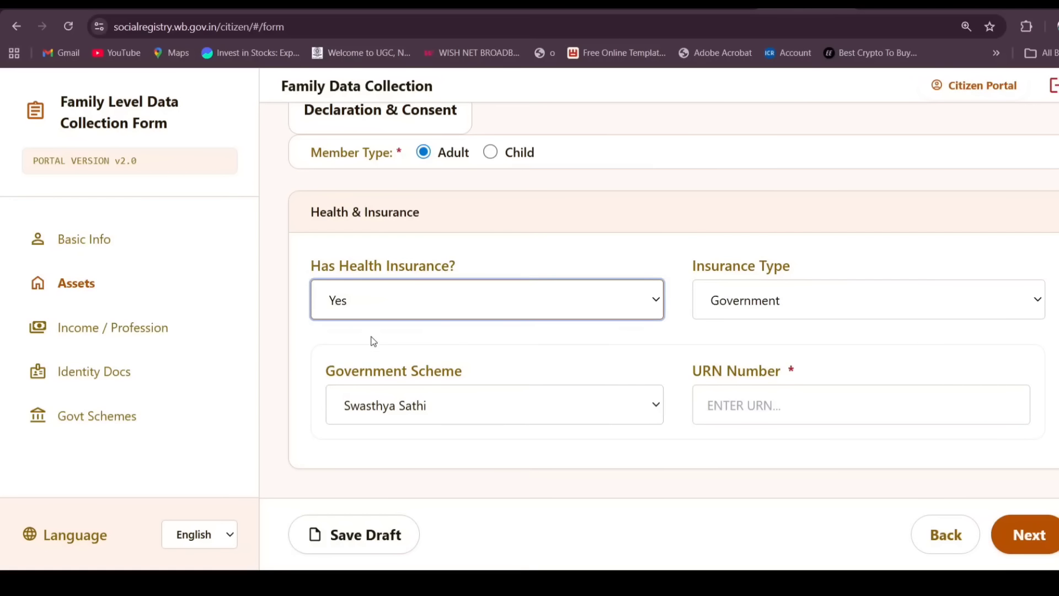
left_click(372, 337)
scroll(655, 318, "up", 2)
scroll(655, 317, "down", 2)
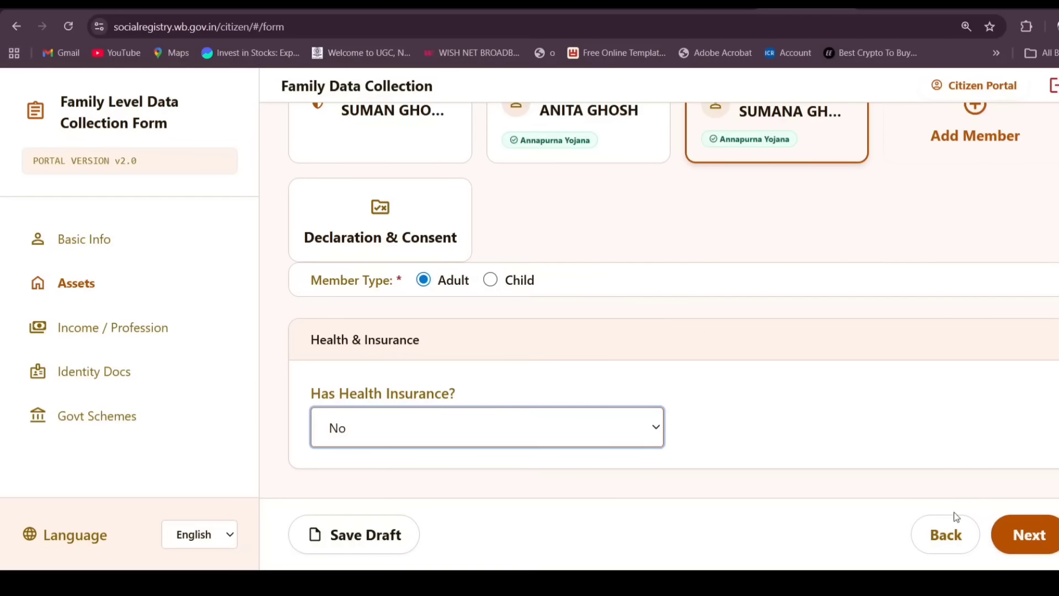
Continue to Member 3's Income / Profession section and examine the tax payment and PAN card questions
left_click(1027, 534)
scroll(674, 405, "down", 4)
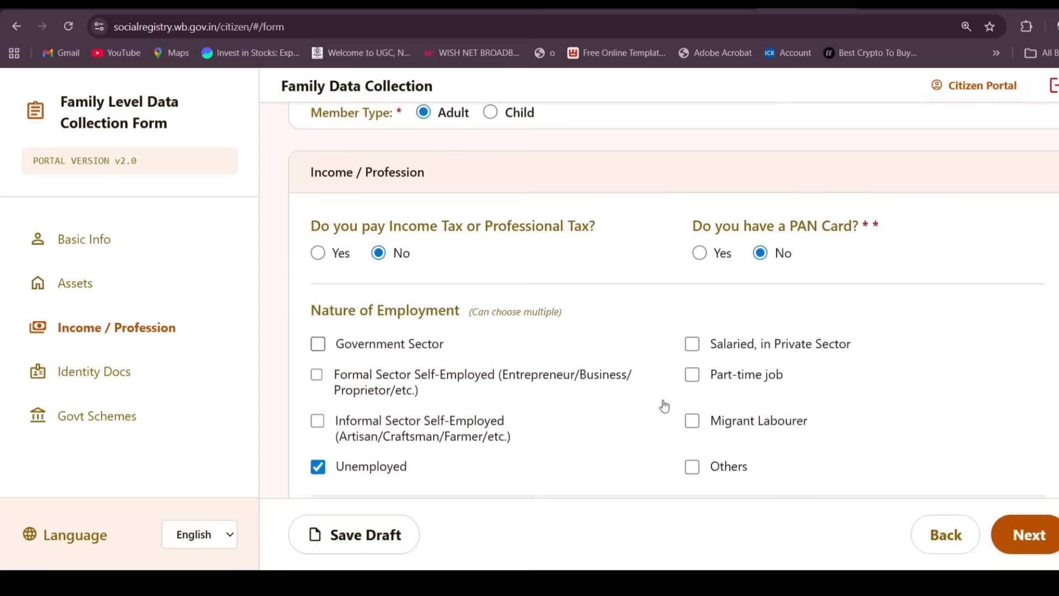
left_click_drag(600, 172, 339, 159)
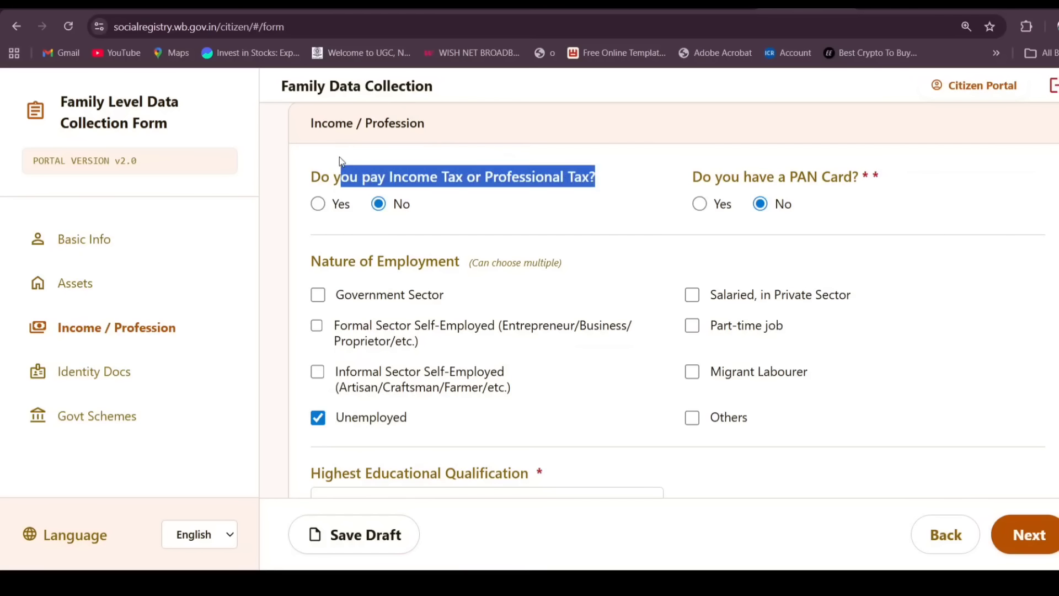
left_click(440, 198)
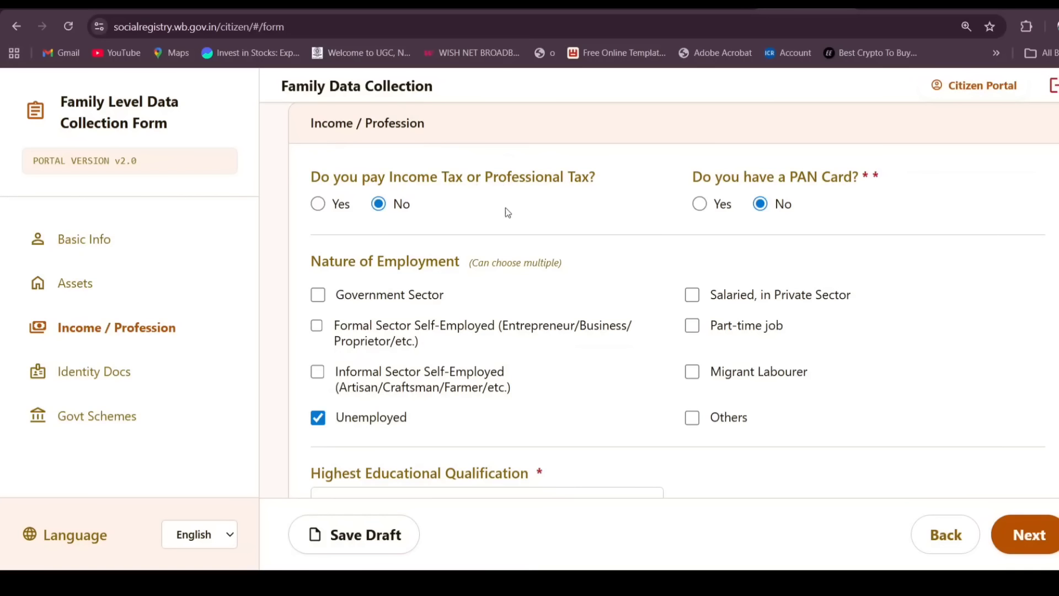
left_click_drag(693, 173, 846, 183)
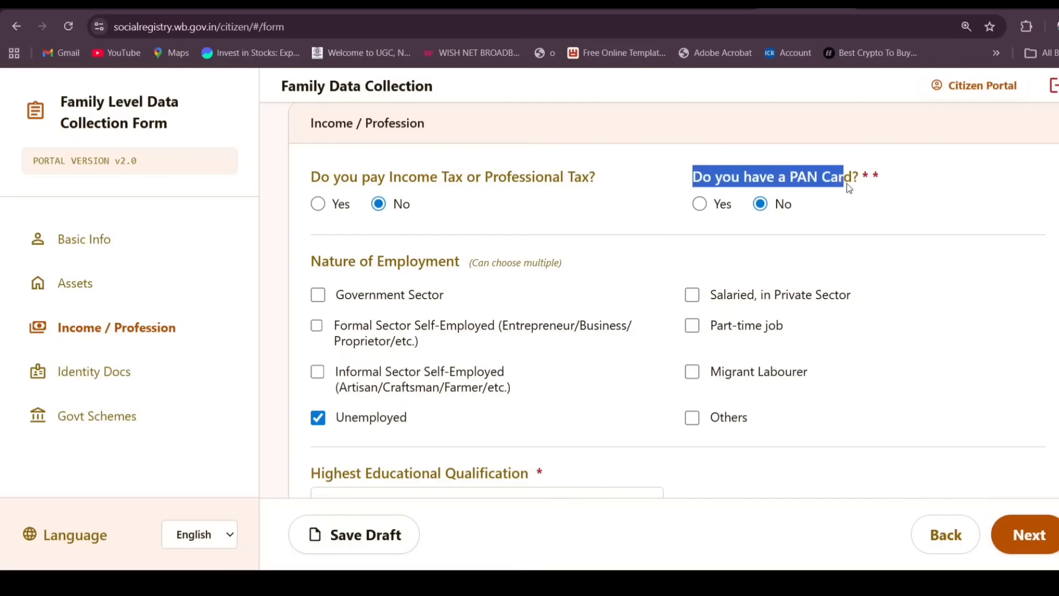
left_click(819, 246)
Switch Member 3's PAN card answer to Yes to check the PAN number field, and return it to No
left_click(699, 204)
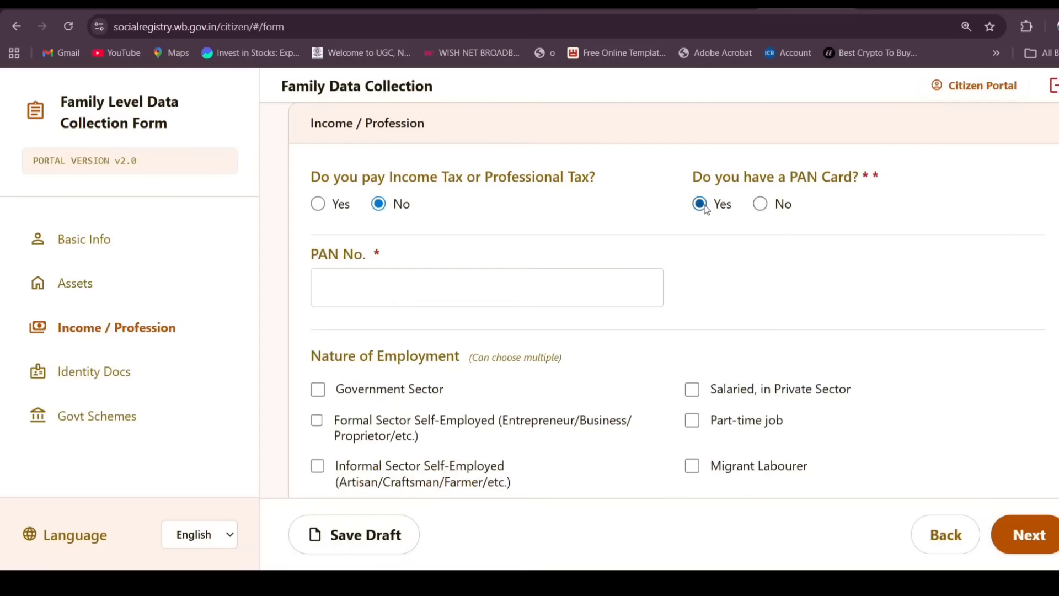
left_click_drag(299, 252, 397, 279)
left_click(499, 303)
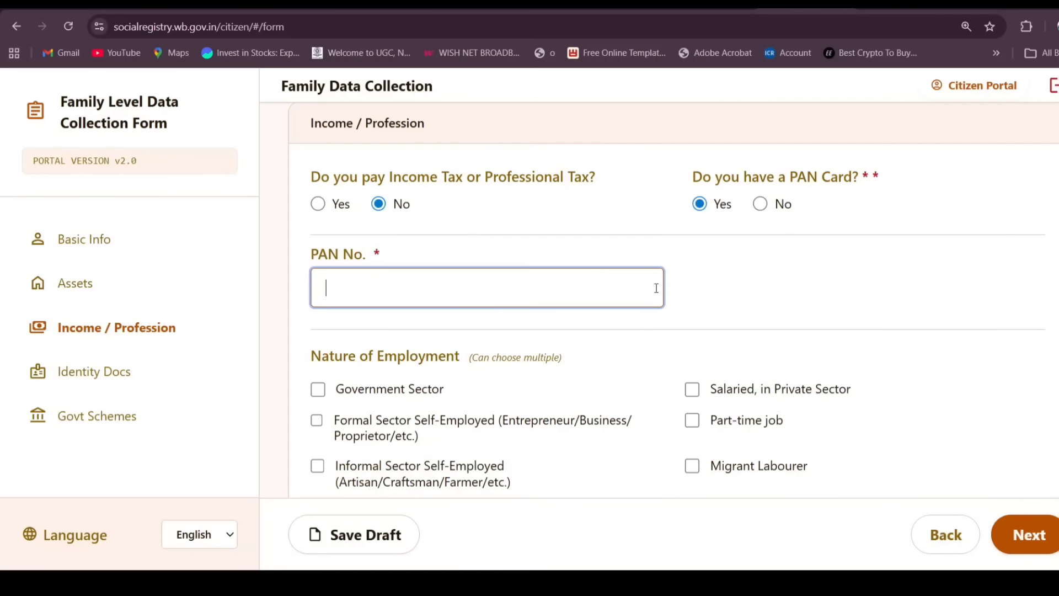
left_click(760, 203)
Try 12th/Uchcha Madhyamik as Member 3's highest educational qualification and settle on Graduation
scroll(442, 284, "down", 3)
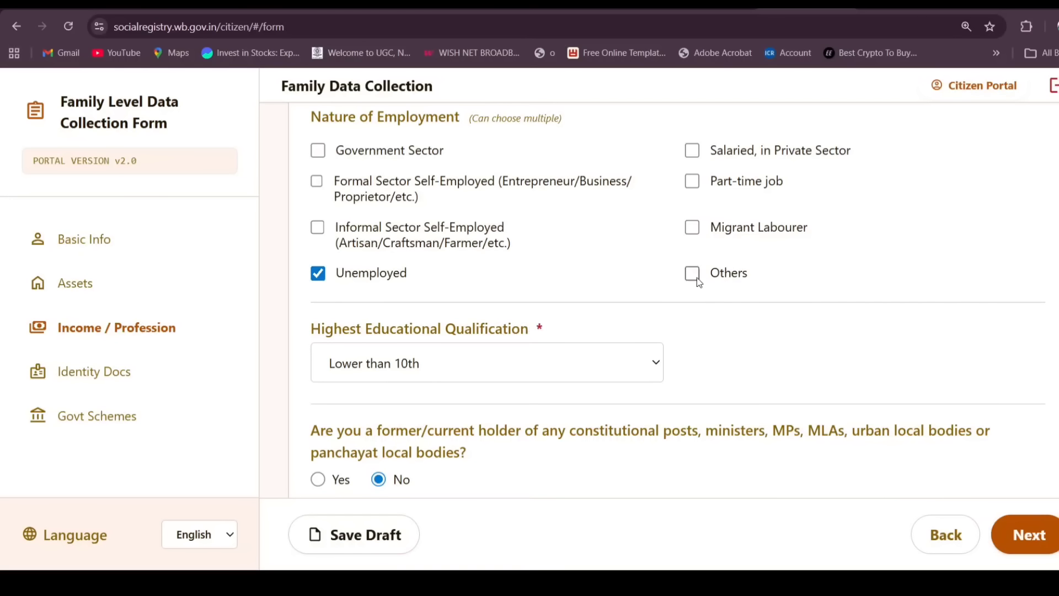
scroll(520, 266, "down", 3)
left_click(501, 221)
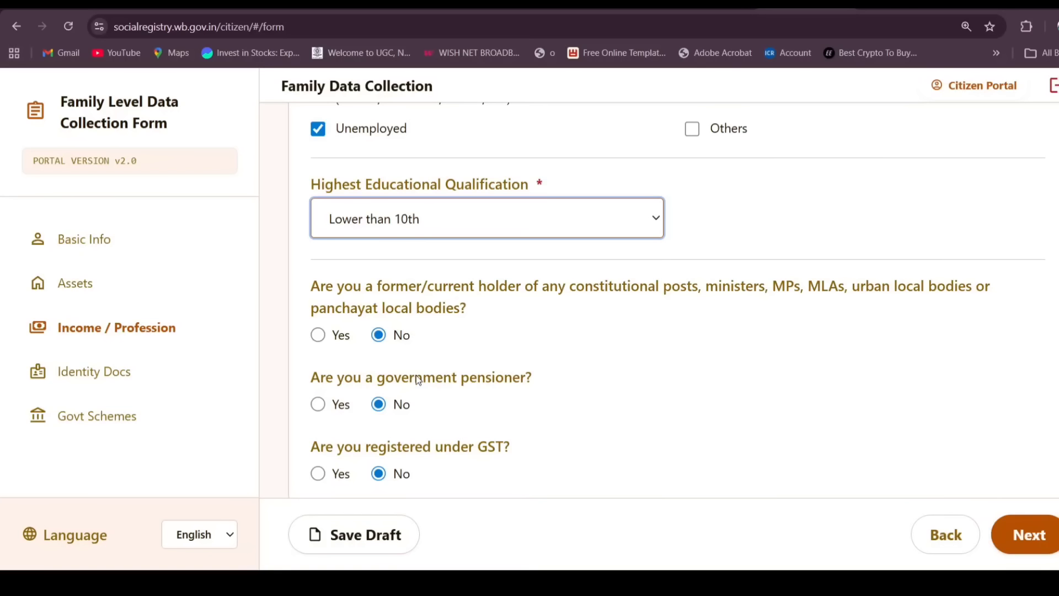
left_click(403, 349)
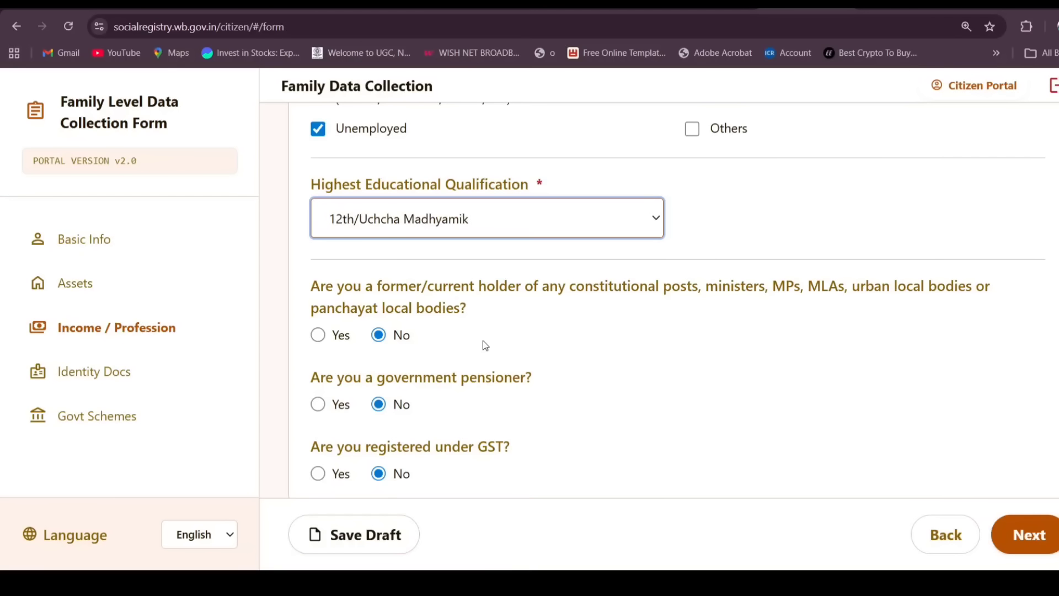
left_click(515, 223)
left_click(428, 368)
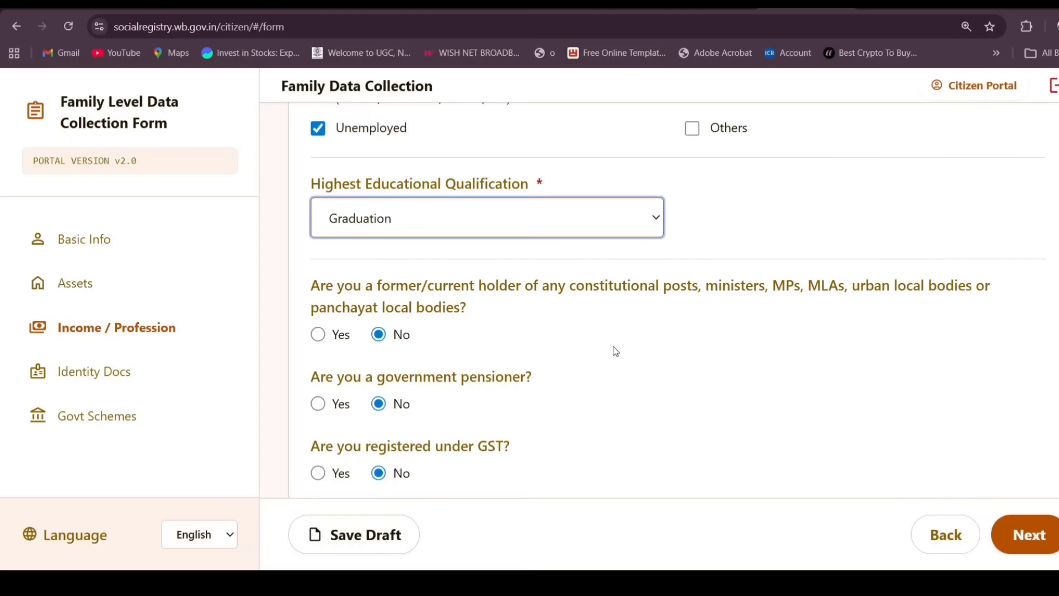
Examine Member 3's questions on constitutional posts, government pension and GST registration
scroll(607, 347, "down", 1)
left_click_drag(530, 246, 865, 283)
left_click(865, 283)
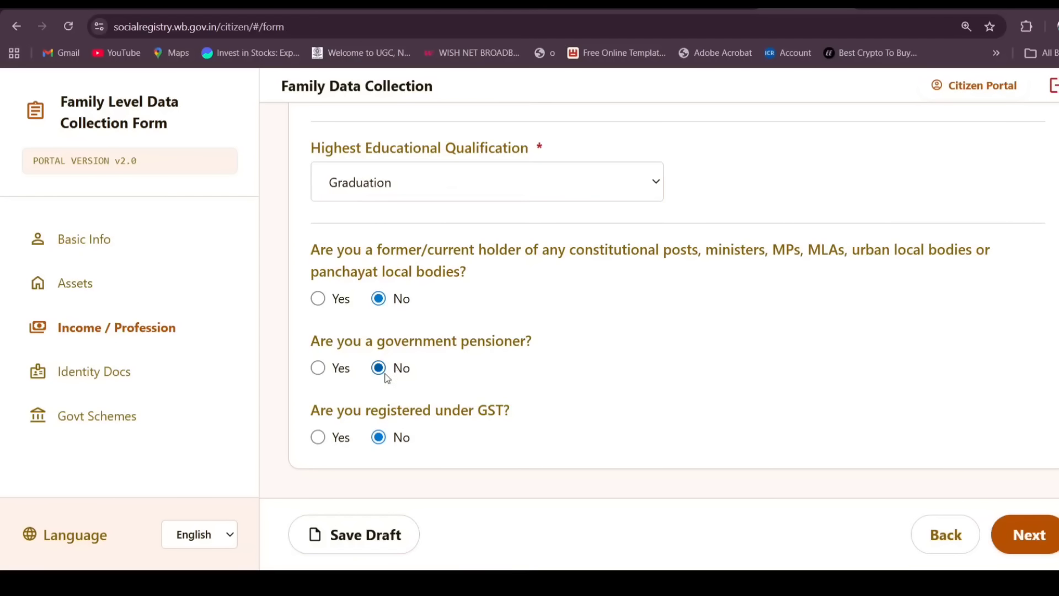
left_click_drag(298, 406, 545, 429)
left_click(545, 429)
Continue to Member 3's Identity Docs section and examine the CAA application and SIR 2026 tribunal status questions
left_click(1040, 546)
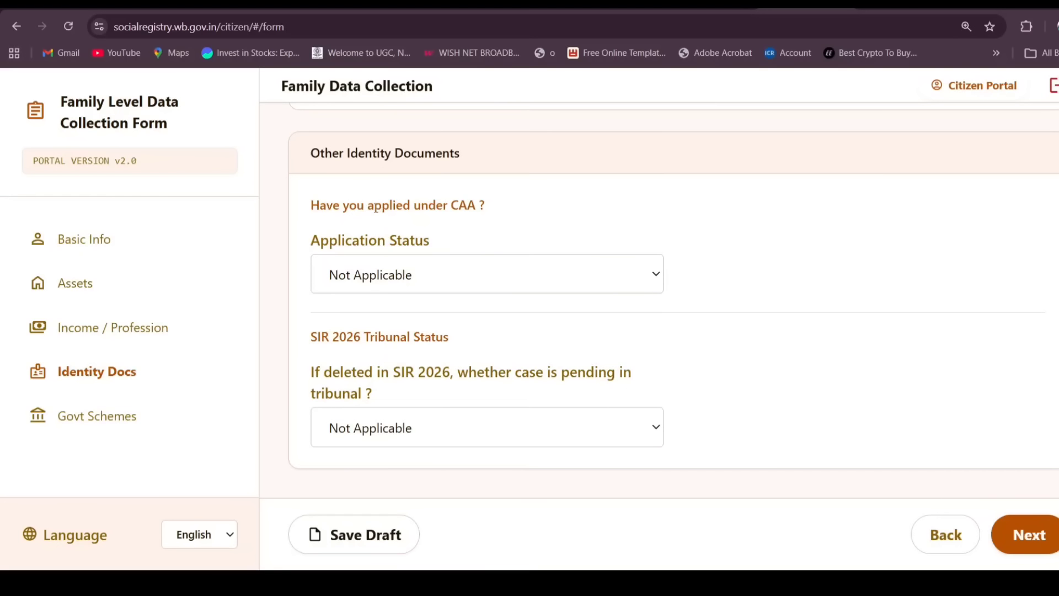
left_click_drag(303, 204, 444, 205)
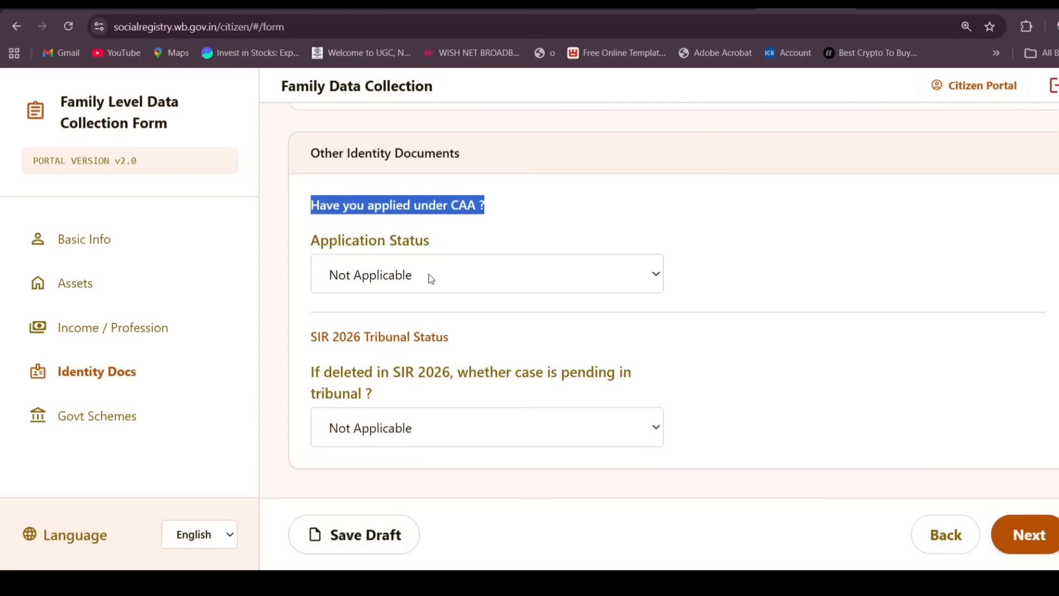
left_click_drag(310, 335, 540, 353)
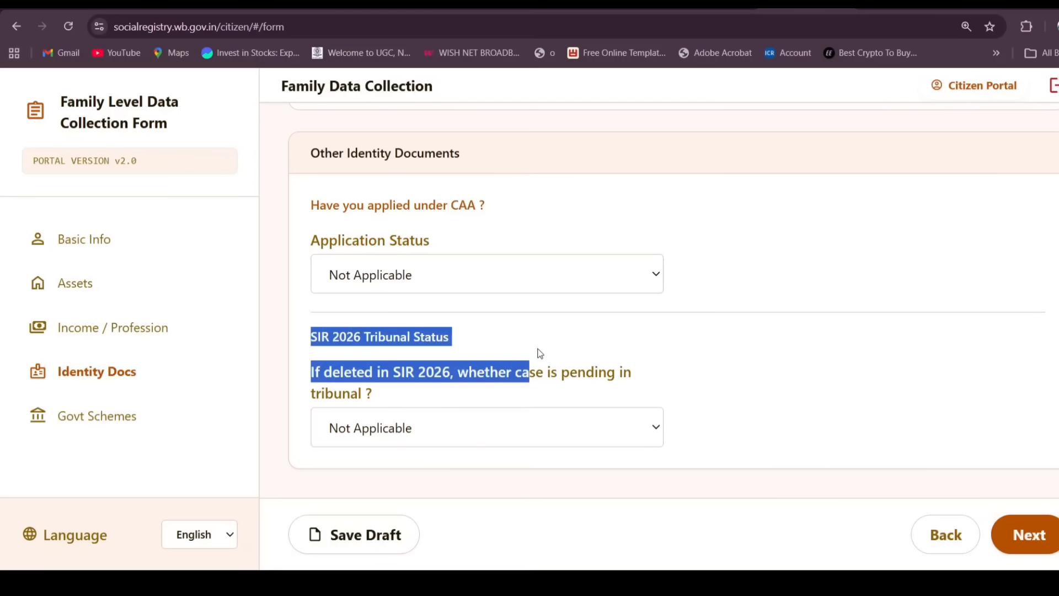
left_click(540, 354)
Continue to Member 3's Govt Schemes section and examine the Annapurna Yojana application choice and its eligibility notes
left_click(1030, 534)
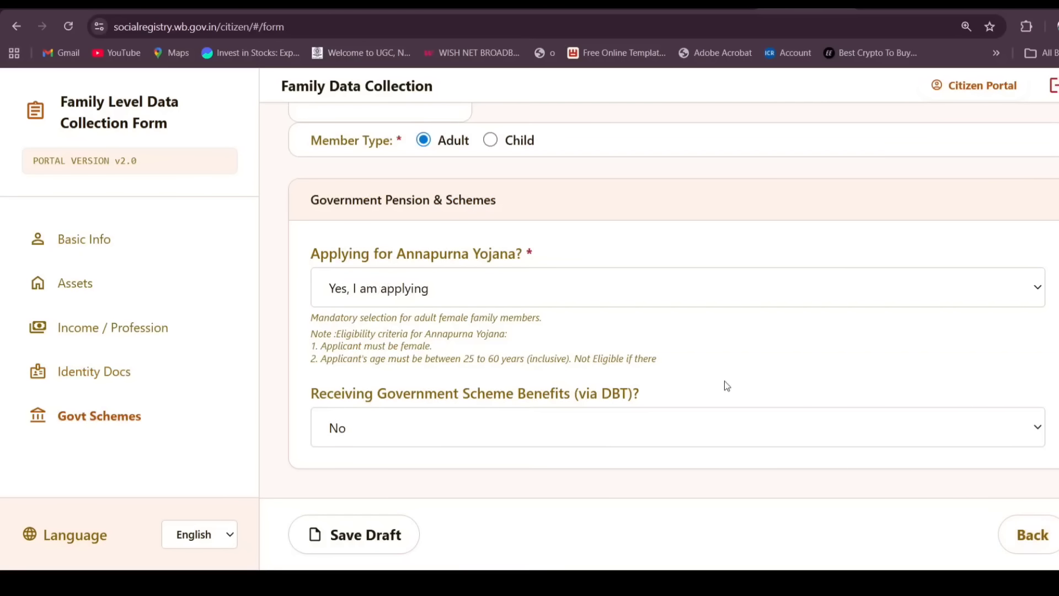
scroll(706, 378, "up", 4)
scroll(532, 435, "down", 3)
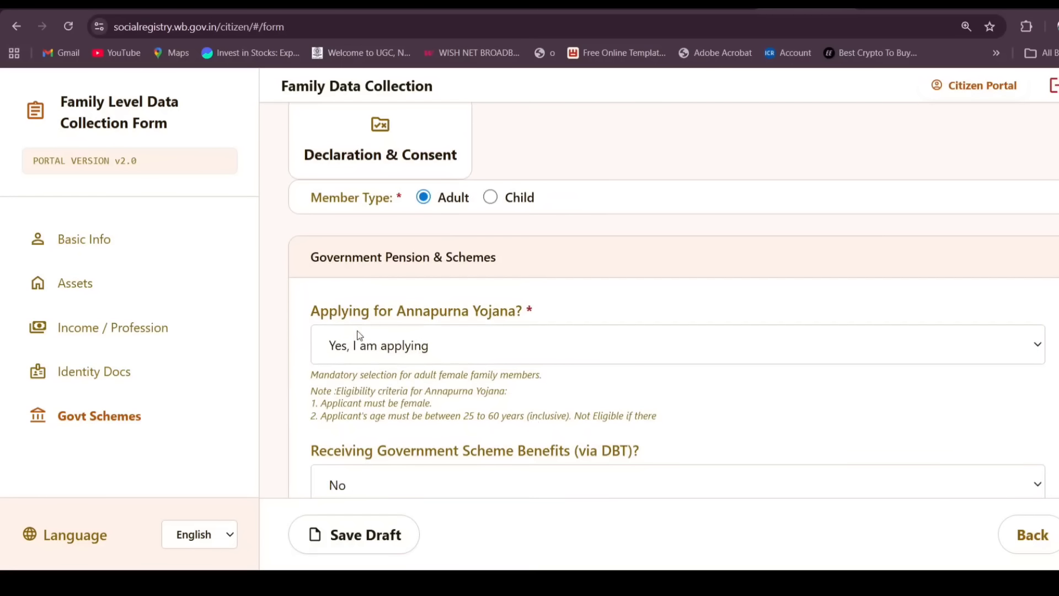
left_click_drag(311, 311, 607, 306)
left_click(508, 360)
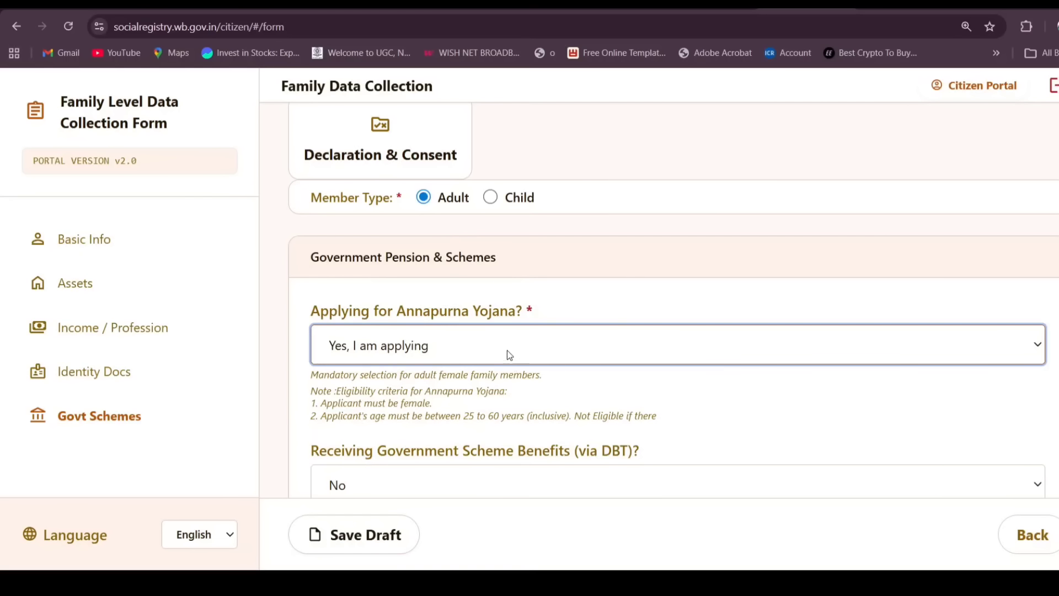
scroll(541, 374, "down", 1)
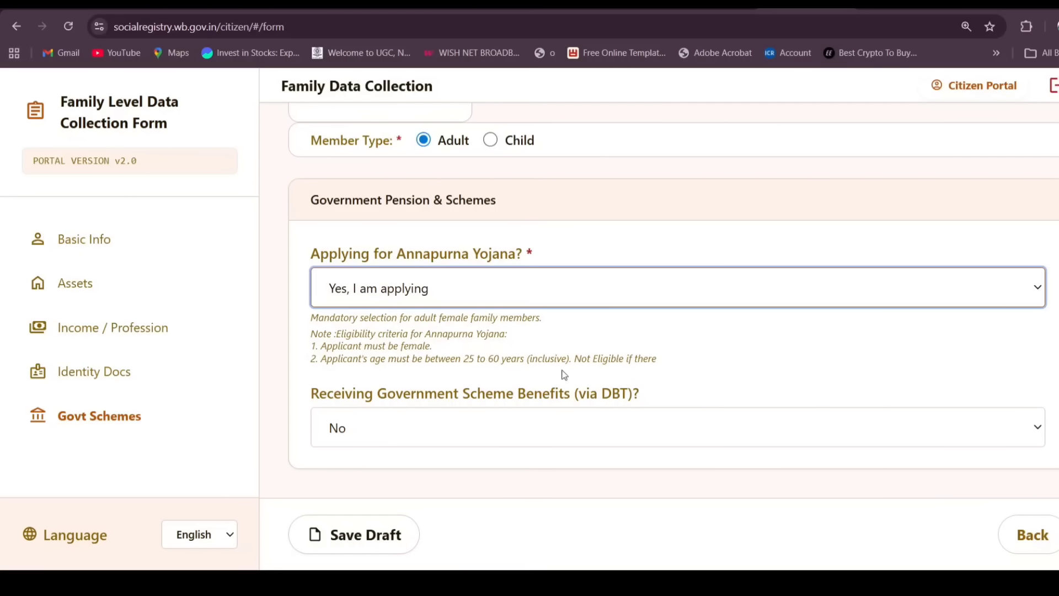
Mark Member 3 as receiving government scheme benefits via DBT and choose Kanyashree Prakalpa as Scheme 1
left_click(451, 424)
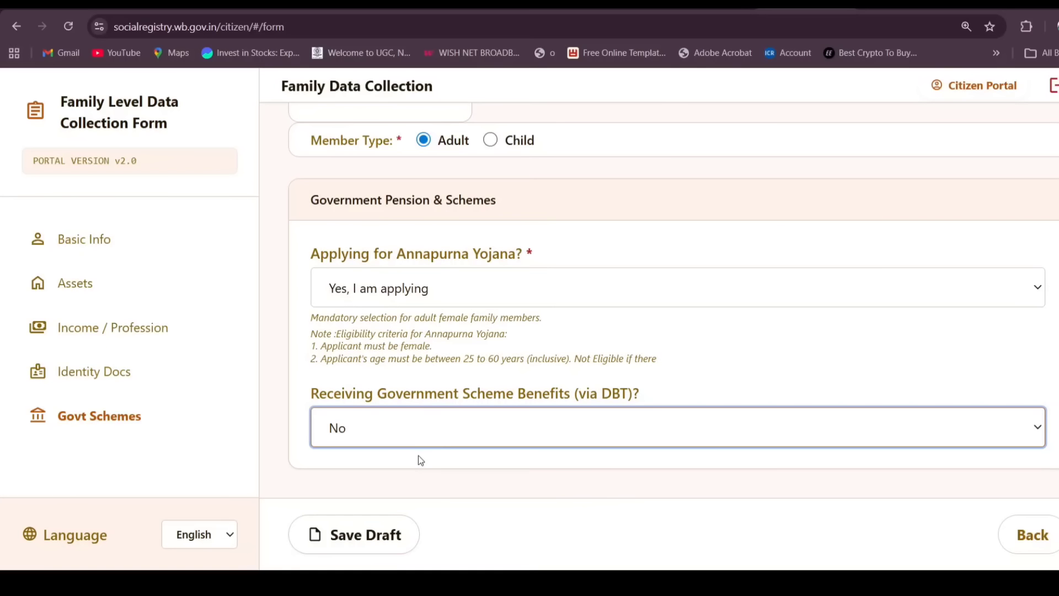
left_click(374, 484)
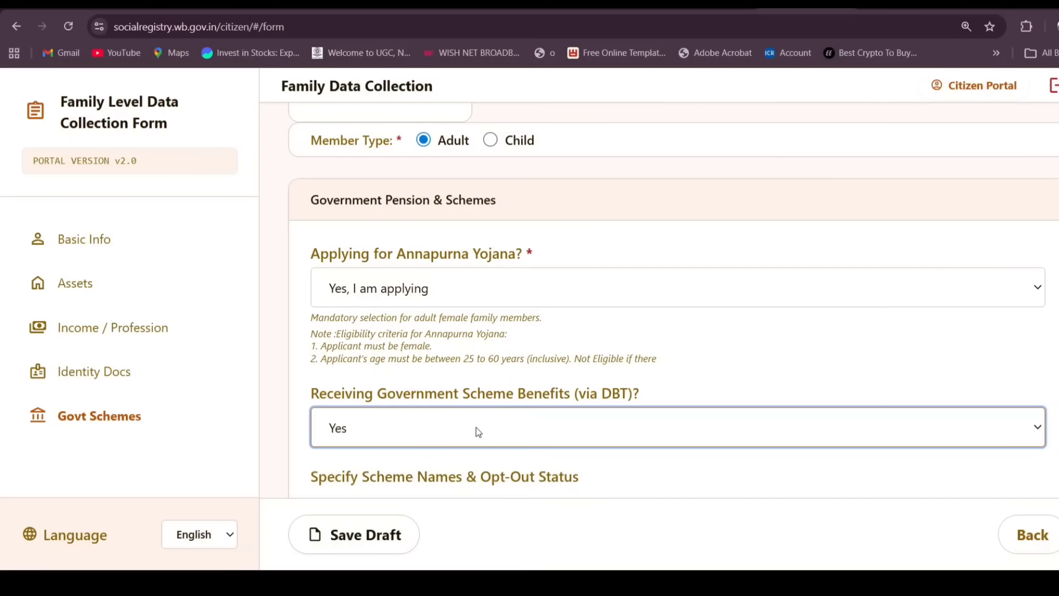
scroll(475, 430, "down", 3)
left_click(456, 362)
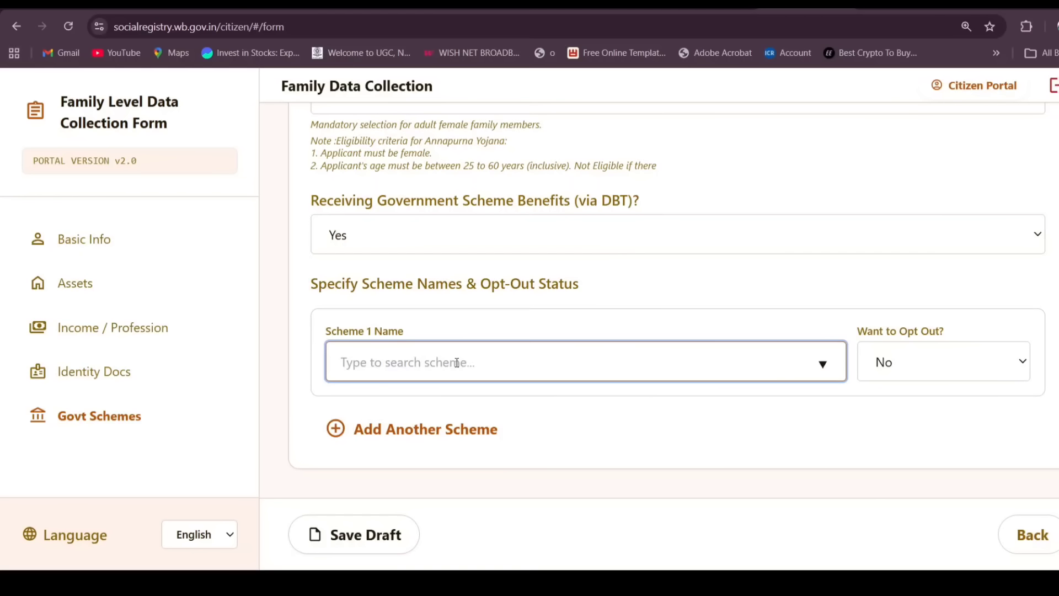
type("ka")
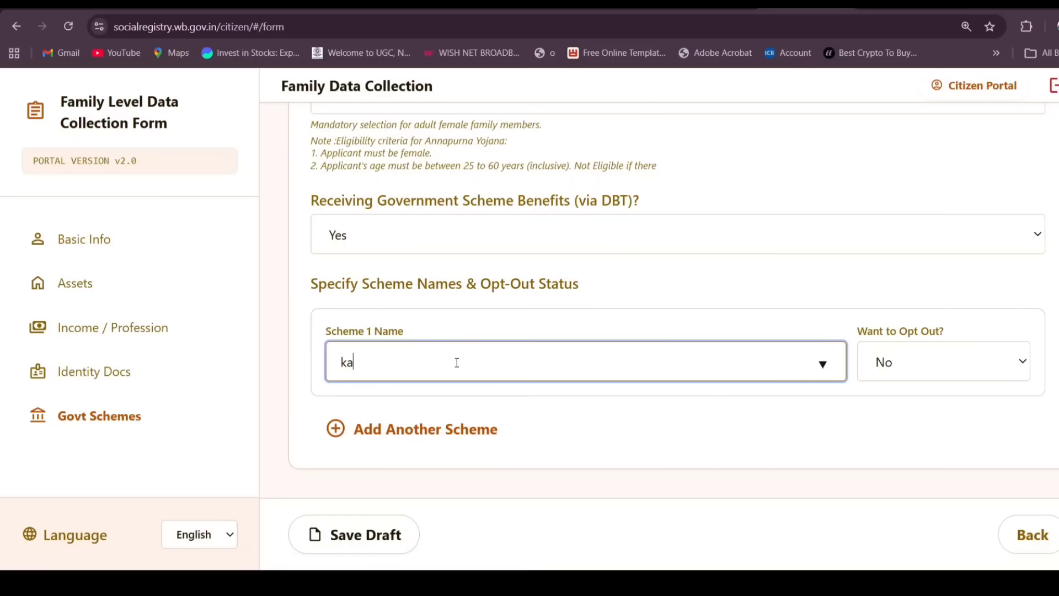
type("ny")
left_click(451, 410)
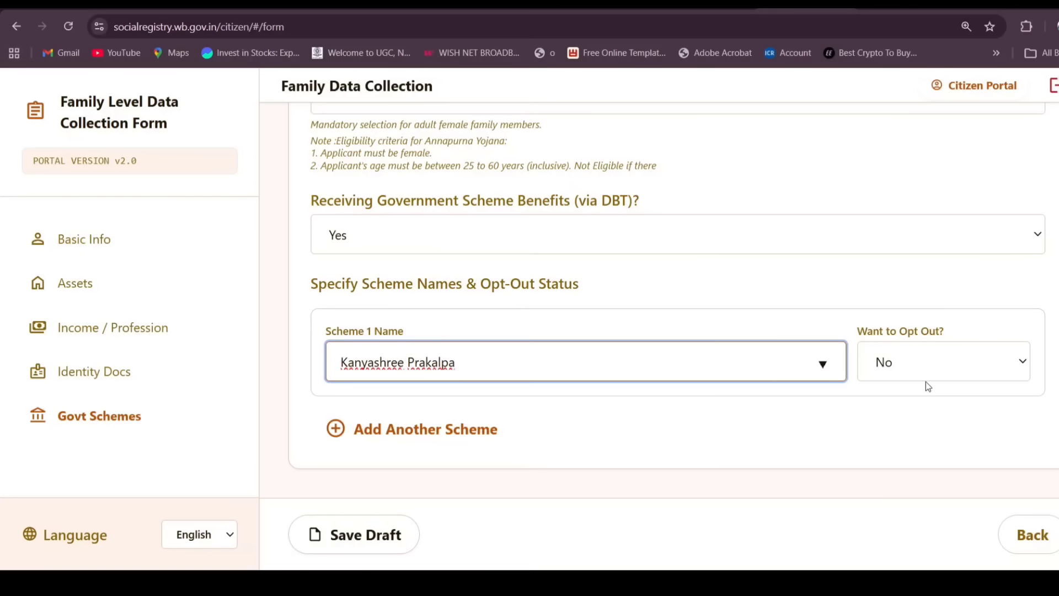
Check Member 3's opt-out choice for Scheme 1, and try adding a second scheme entry before removing it
left_click(926, 366)
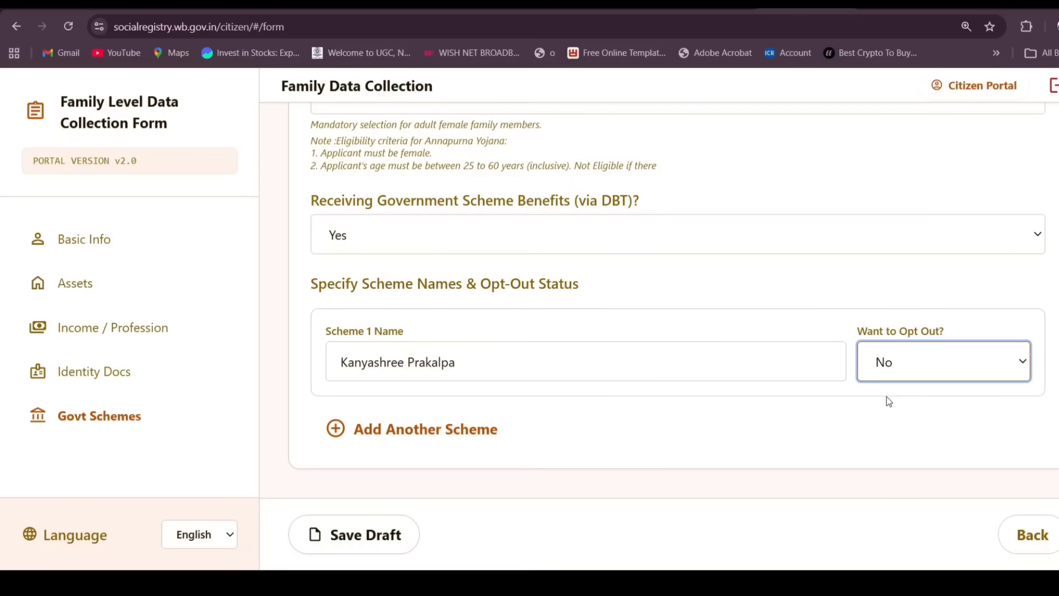
left_click(434, 443)
scroll(529, 440, "down", 2)
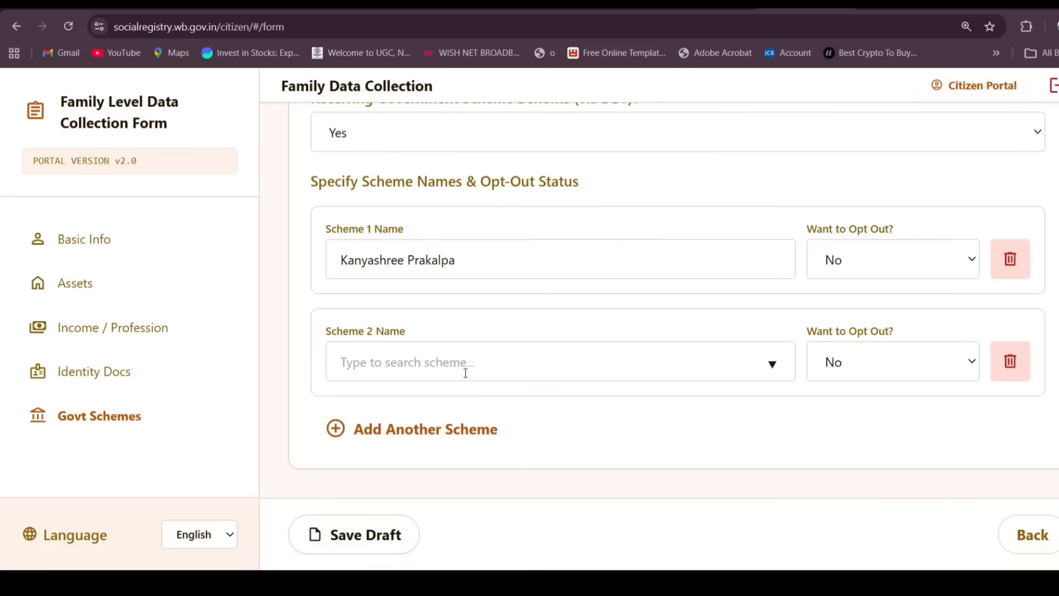
left_click(464, 369)
left_click(620, 422)
left_click(1008, 364)
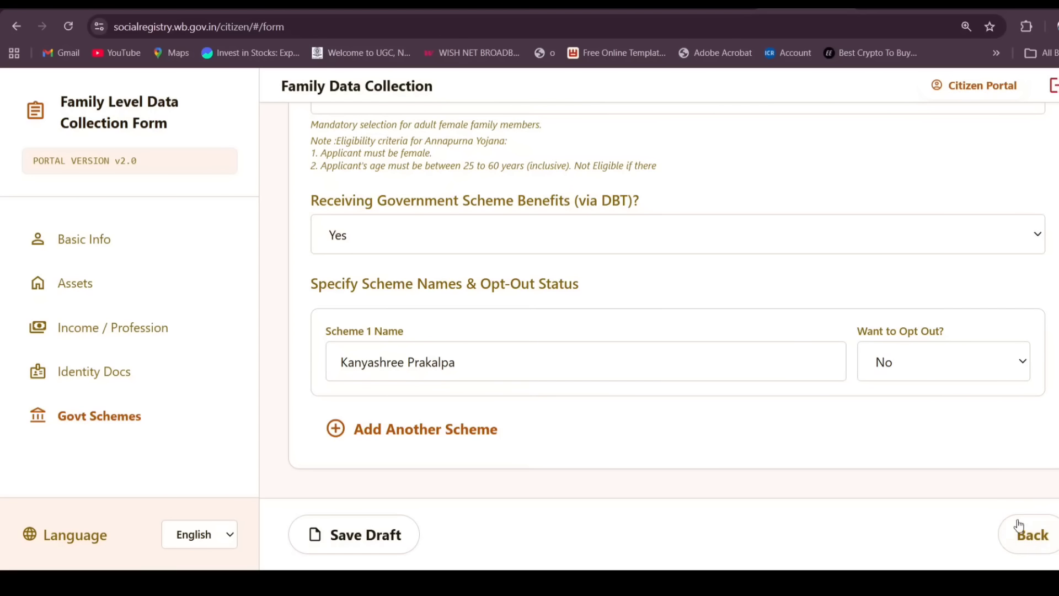
Examine Member 3's Govt Schemes entries and the Annapurna Yojana marks on the family member cards
scroll(727, 459, "up", 6)
scroll(727, 458, "up", 1)
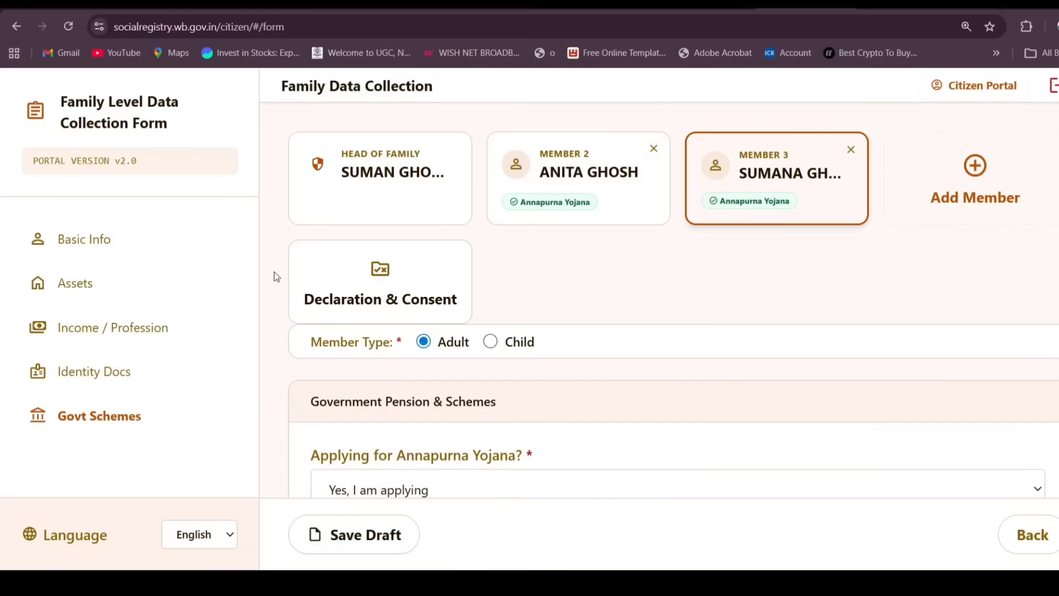
scroll(723, 386, "down", 7)
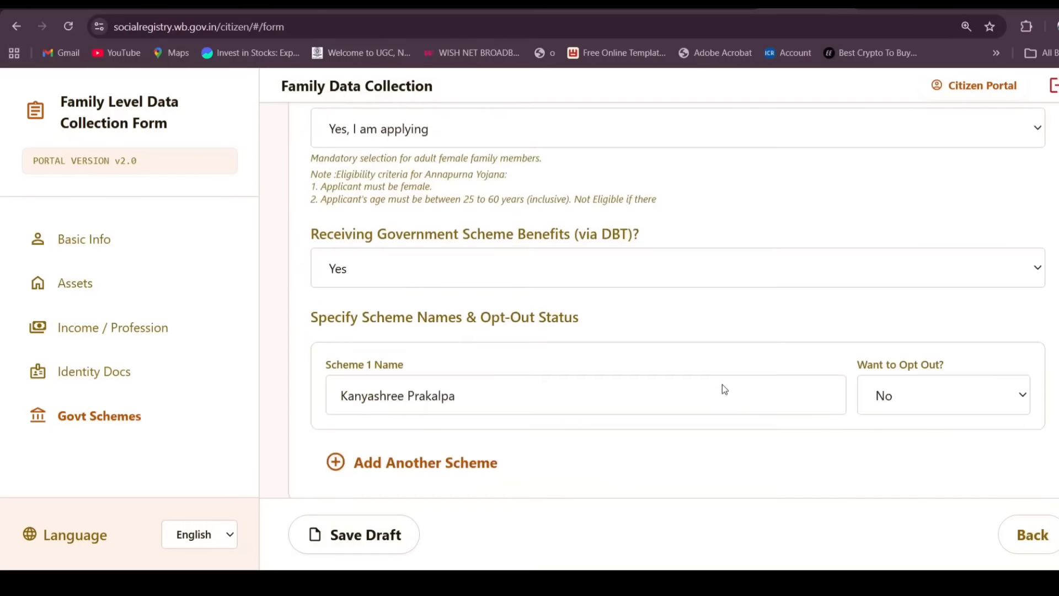
scroll(783, 459, "up", 4)
scroll(783, 459, "up", 4)
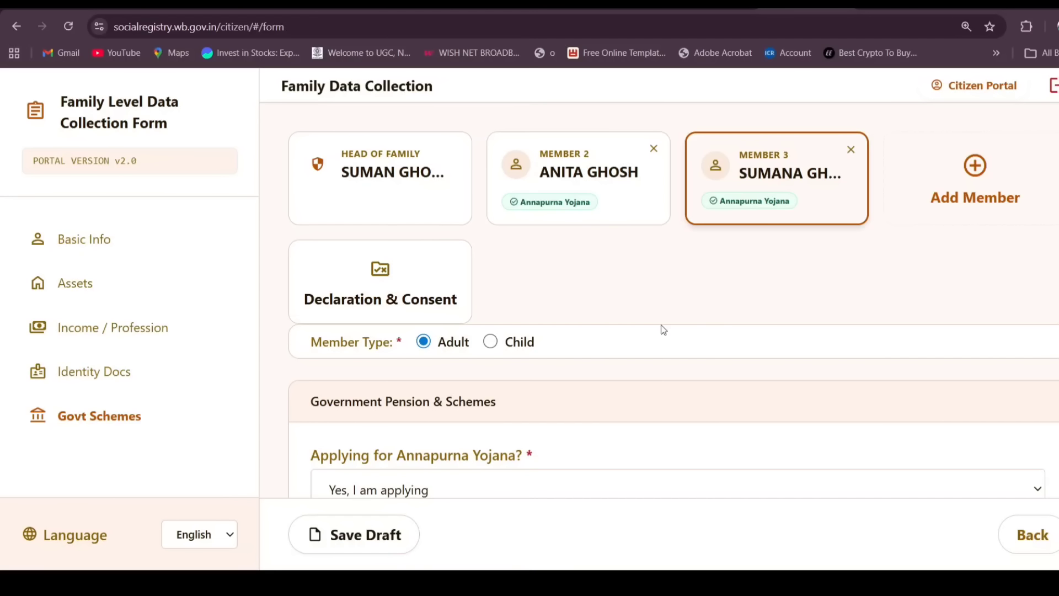
left_click(631, 204)
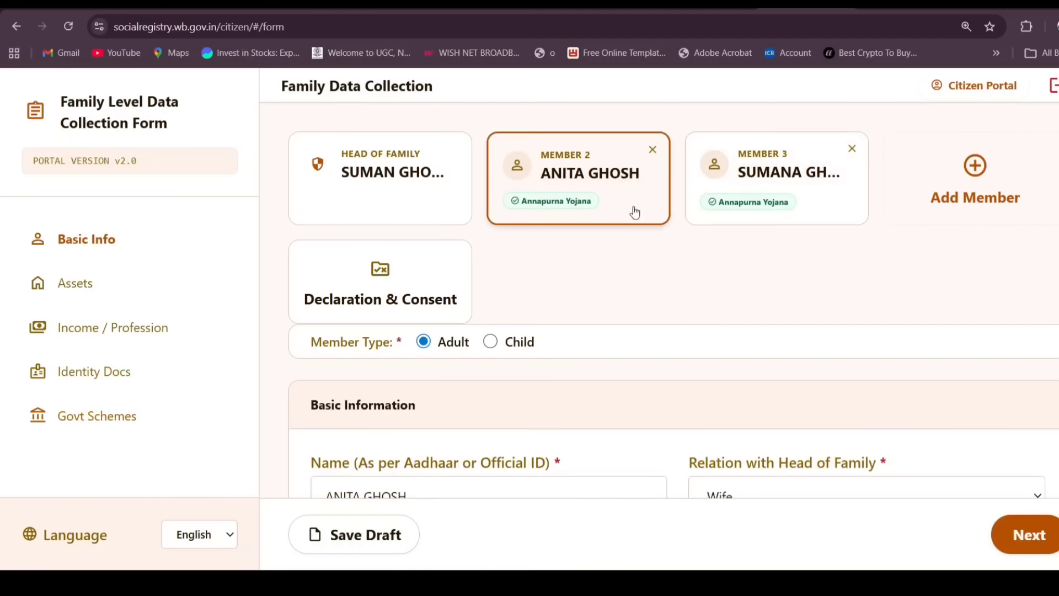
Reopen Member 3's form and go through its sections to Govt Schemes to examine the Annapurna Yojana application question
left_click(794, 199)
scroll(827, 308, "down", 8)
left_click(1021, 535)
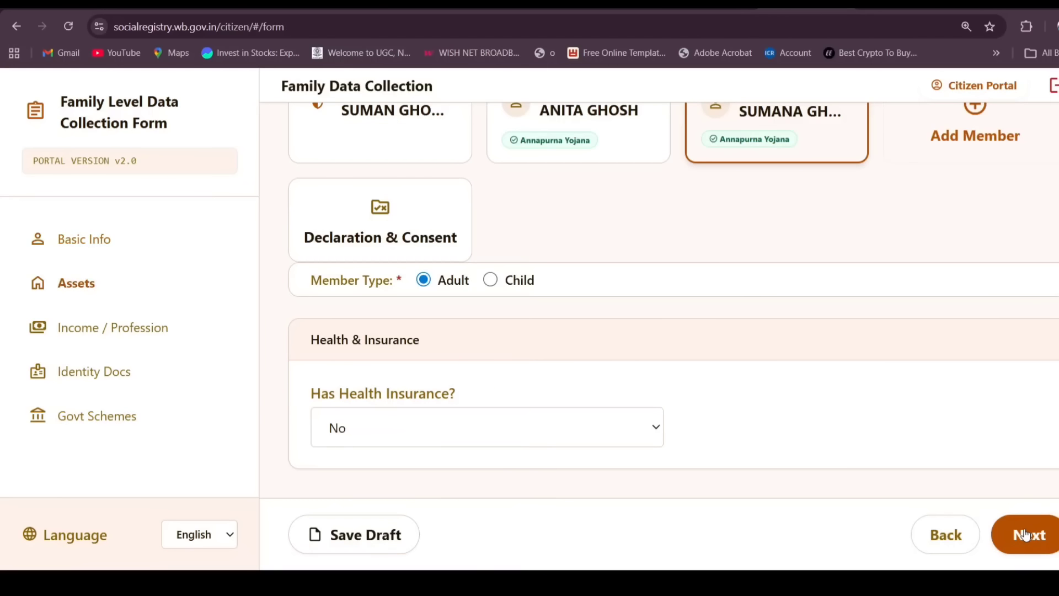
left_click(1023, 534)
left_click(1025, 533)
left_click(1025, 534)
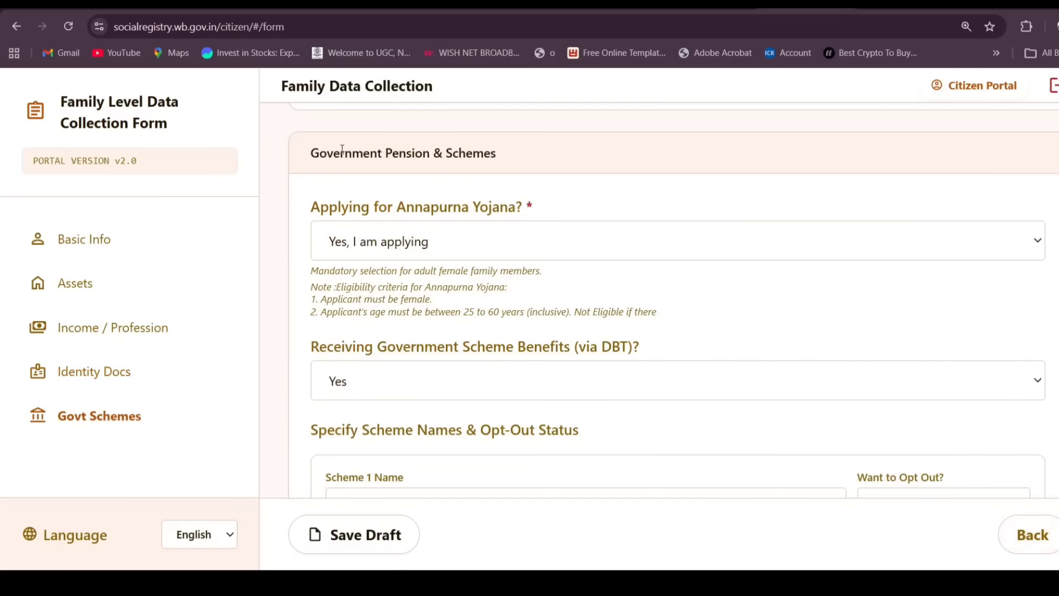
left_click_drag(289, 204, 590, 215)
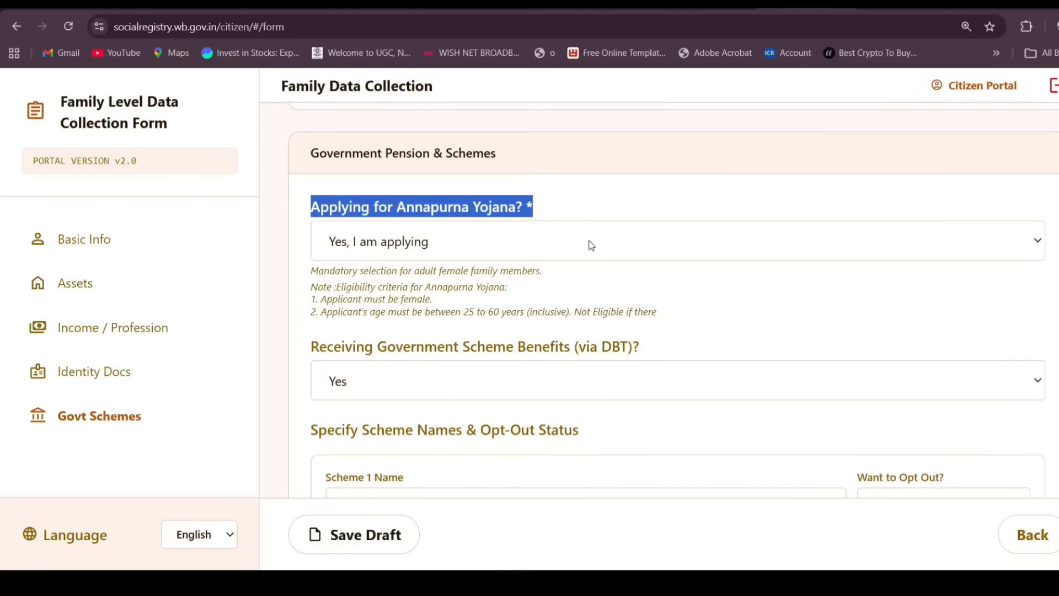
left_click(591, 199)
scroll(585, 199, "up", 4)
scroll(583, 200, "up", 1)
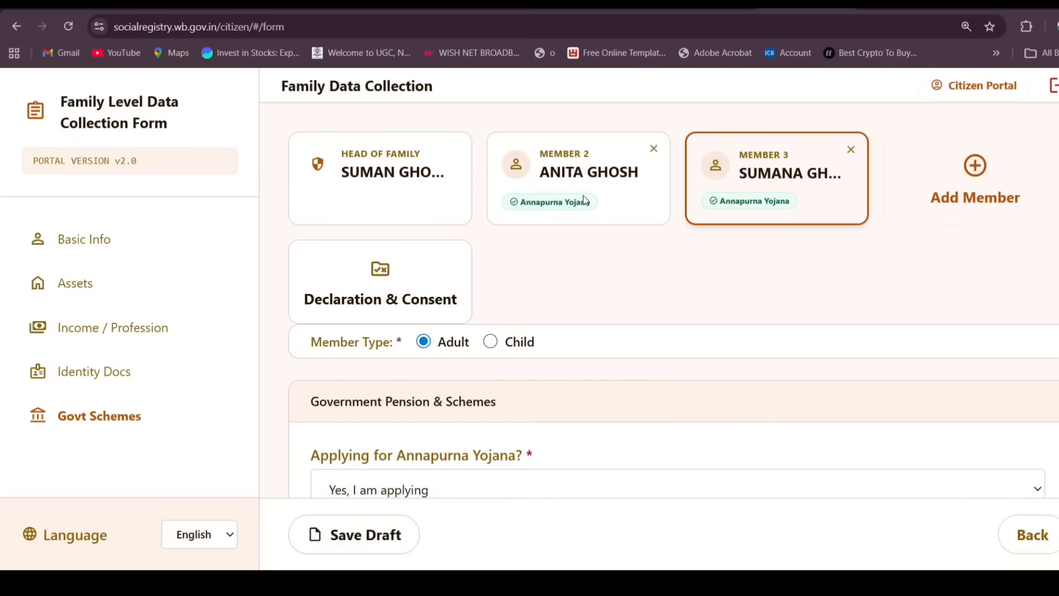
Add Member 4 to the family and set the member type to Child
left_click(979, 175)
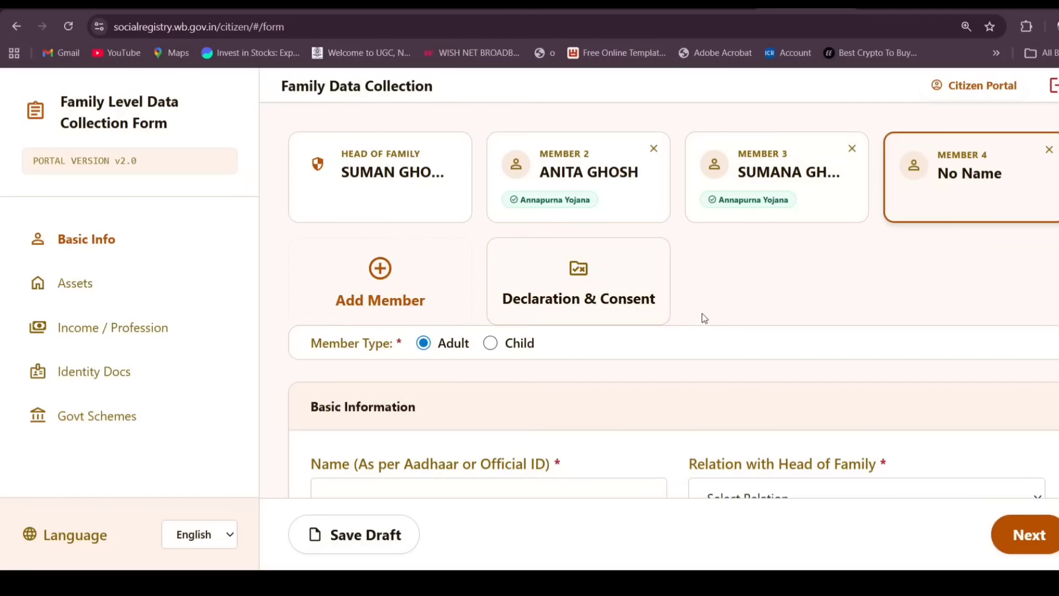
left_click(490, 343)
scroll(585, 361, "down", 3)
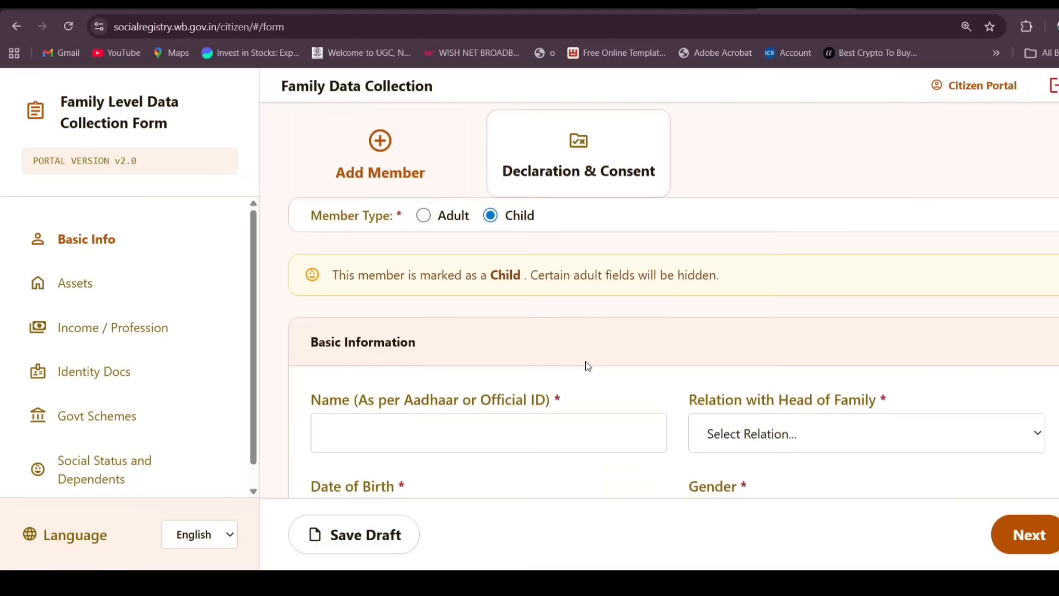
scroll(583, 359, "up", 3)
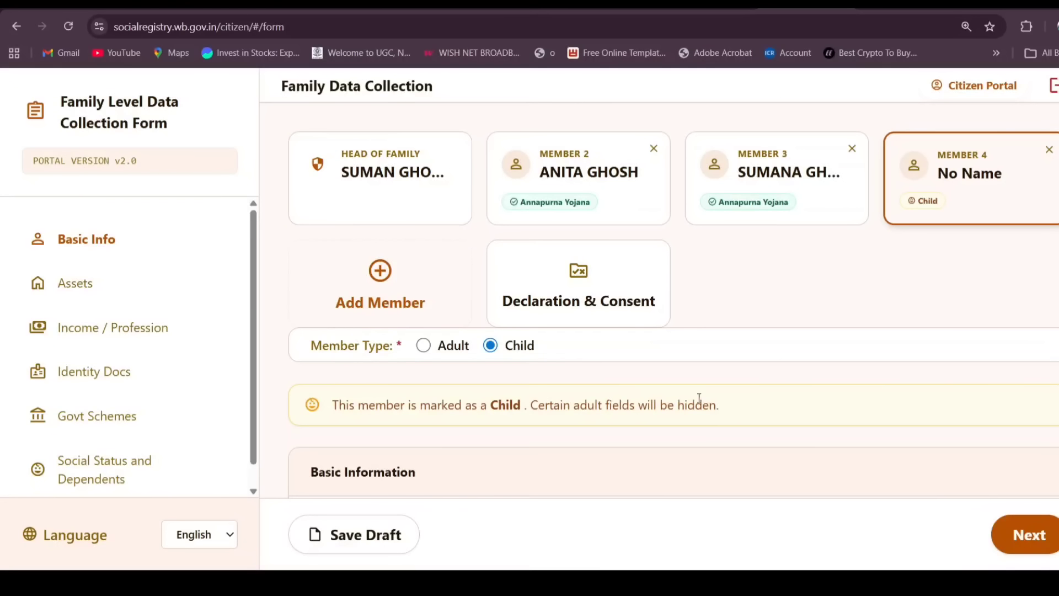
Examine Member 4's name and relation with the head of family in Basic Information
scroll(572, 357, "down", 4)
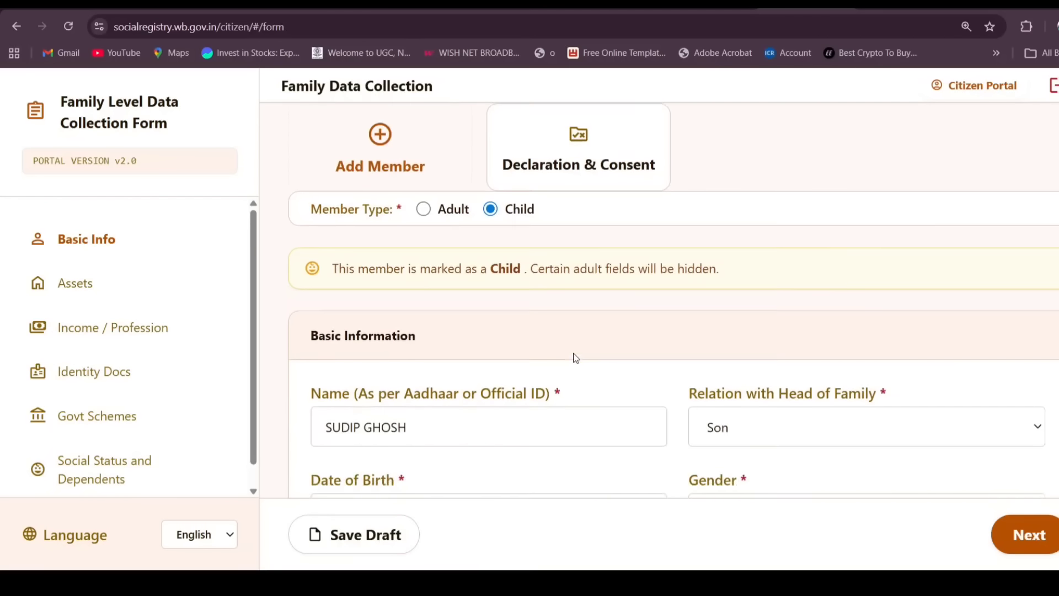
left_click_drag(313, 351, 452, 361)
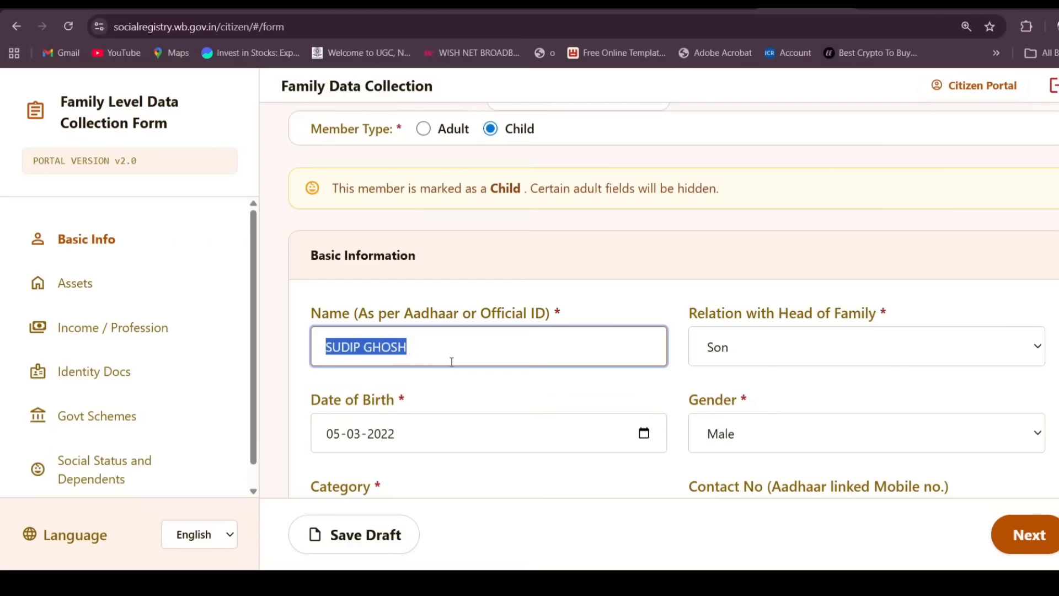
left_click(614, 428)
scroll(681, 303, "up", 4)
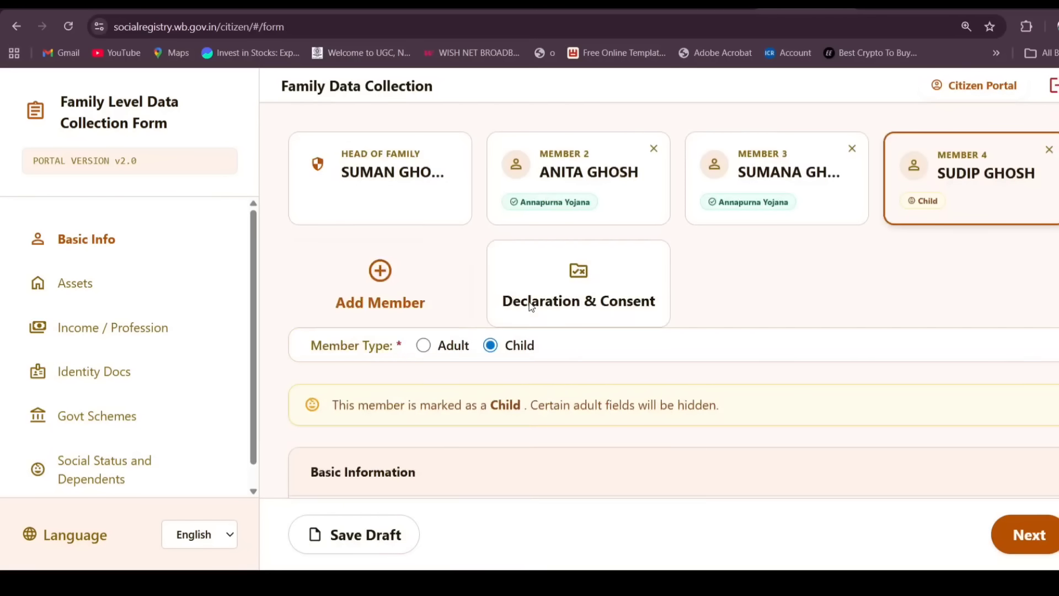
scroll(710, 227, "down", 3)
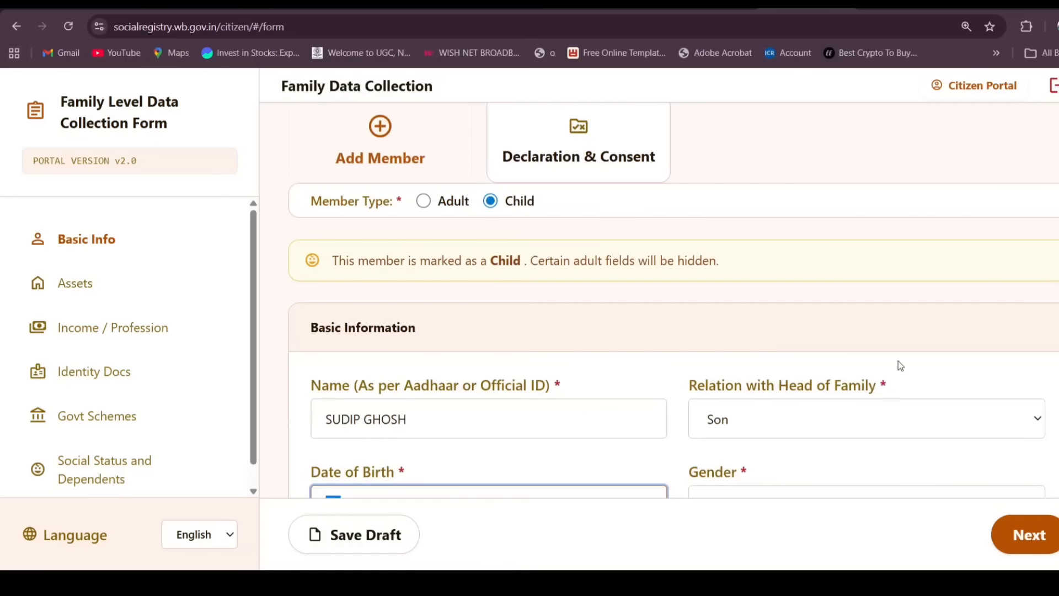
left_click(785, 415)
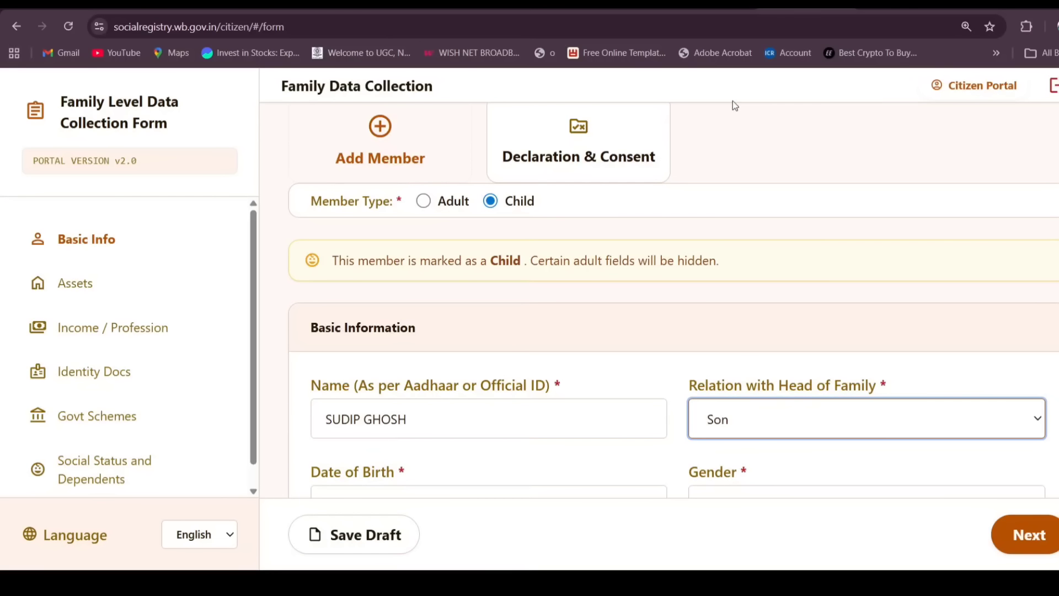
Examine Member 4's date of birth, gender and category fields
scroll(684, 349, "down", 4)
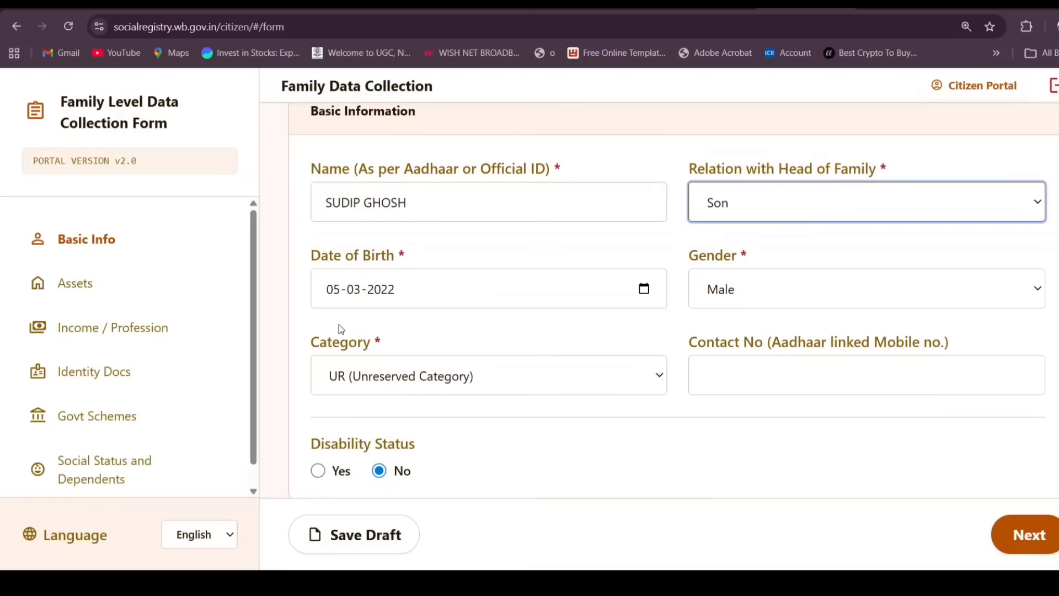
left_click(315, 284)
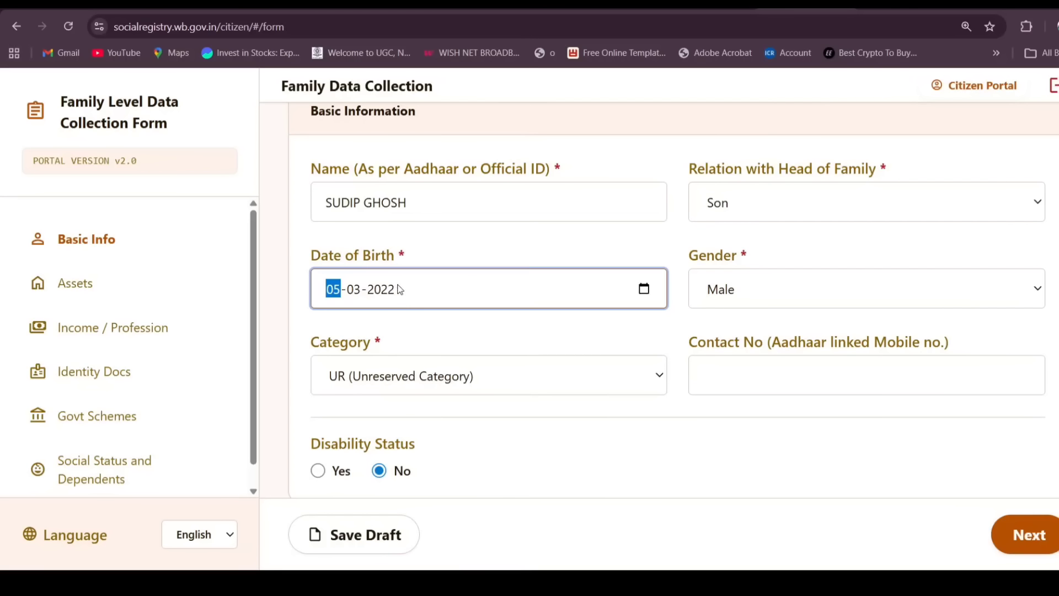
left_click(734, 292)
scroll(514, 320, "down", 1)
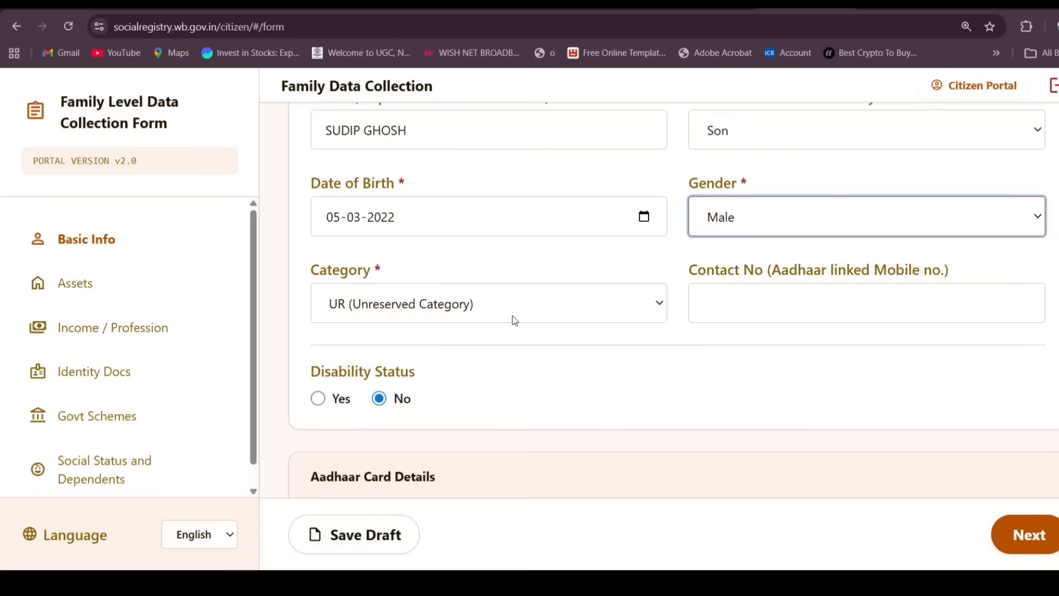
left_click(498, 305)
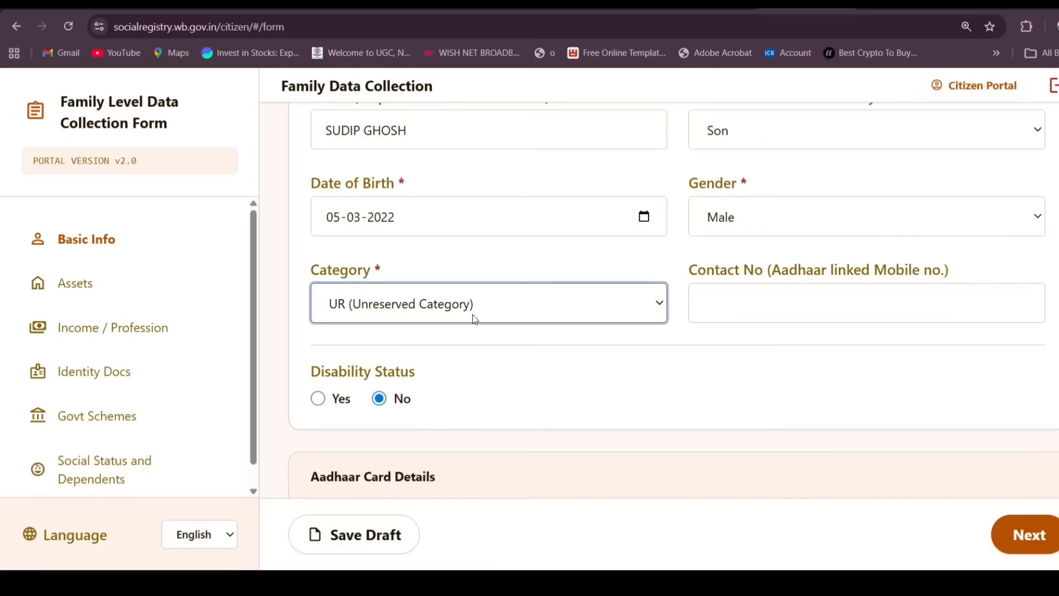
Examine Member 4's Aadhaar-linked contact number and disability status fields
mouse_move(691, 270)
left_mouse_down()
mouse_move(965, 266)
mouse_move(693, 265)
left_mouse_up()
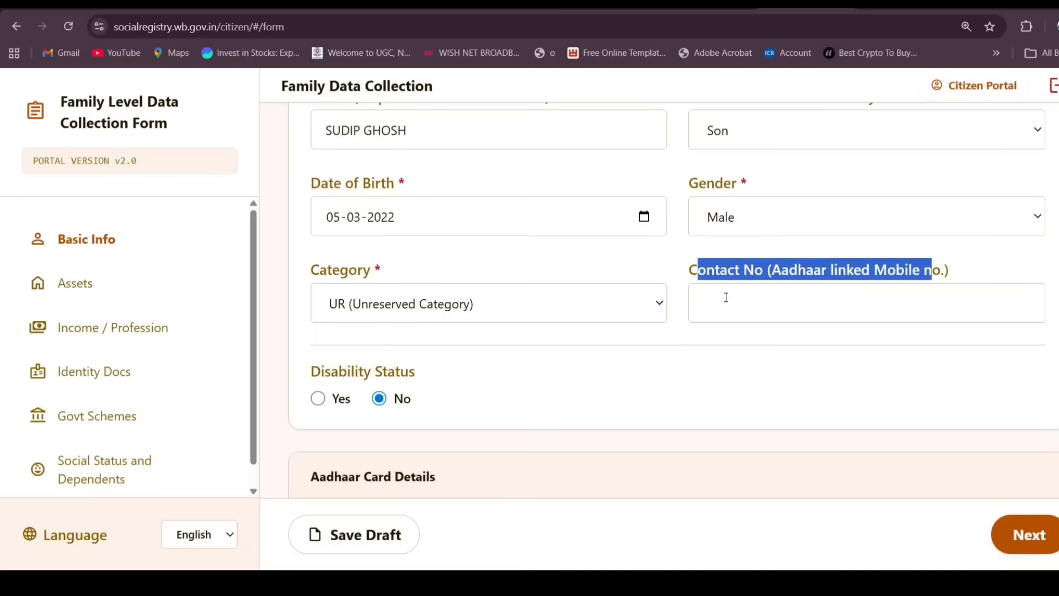
left_click(727, 304)
scroll(730, 379, "down", 1)
left_click(730, 303)
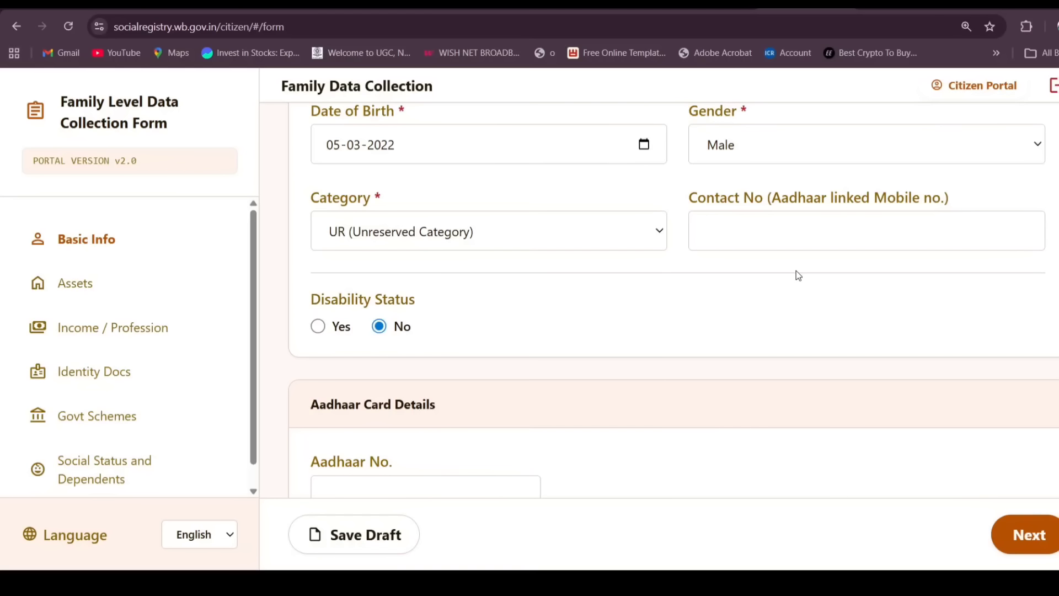
scroll(795, 274, "down", 1)
left_click_drag(309, 223, 473, 236)
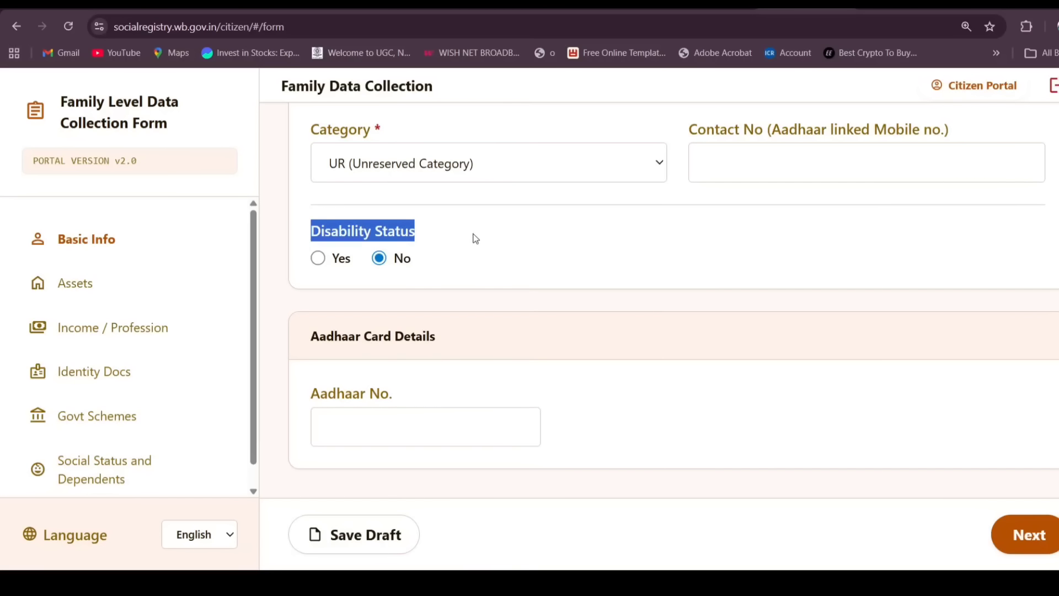
left_click(517, 270)
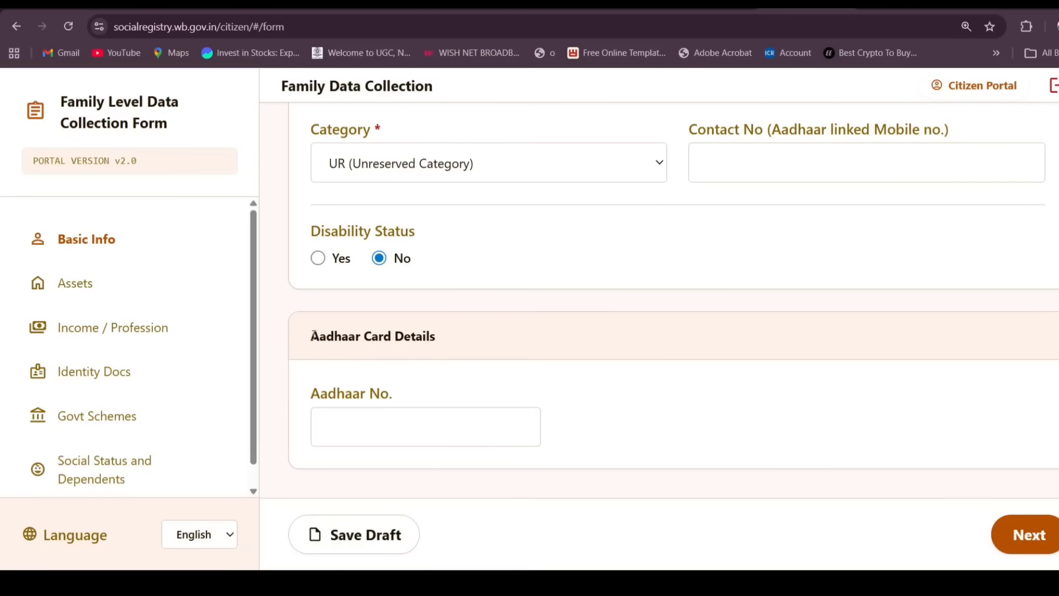
Examine the Aadhaar number field in Member 4's Aadhaar Card Details
left_click_drag(313, 335, 562, 459)
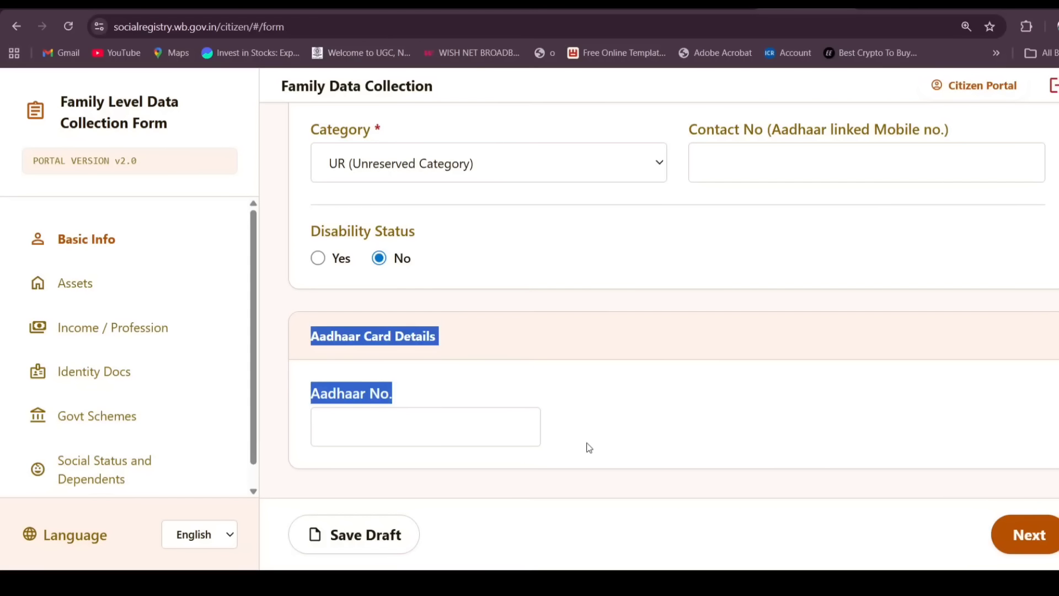
left_click(589, 448)
left_click_drag(406, 389, 315, 389)
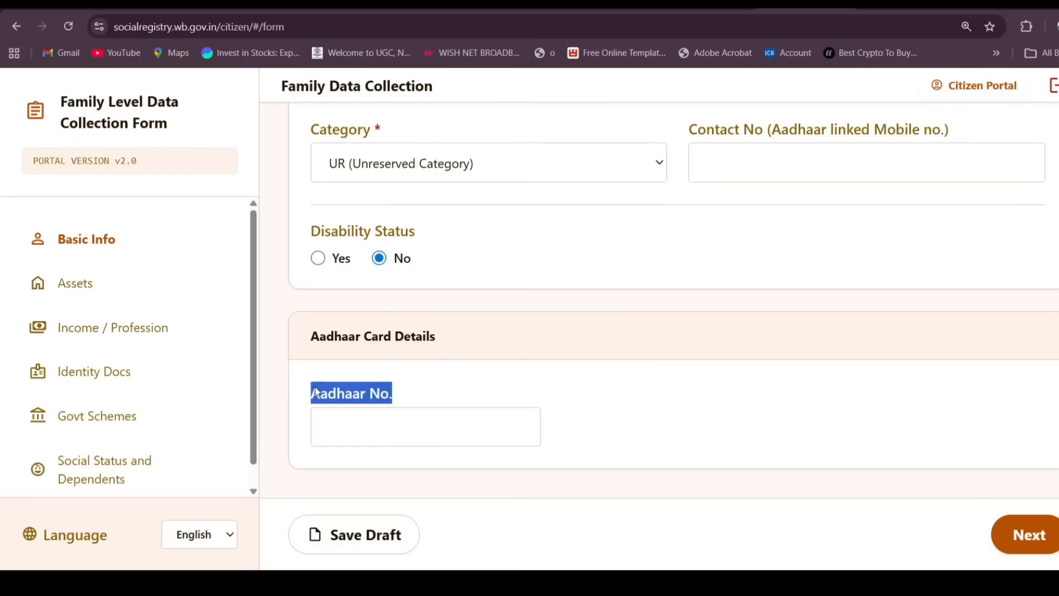
left_click(450, 390)
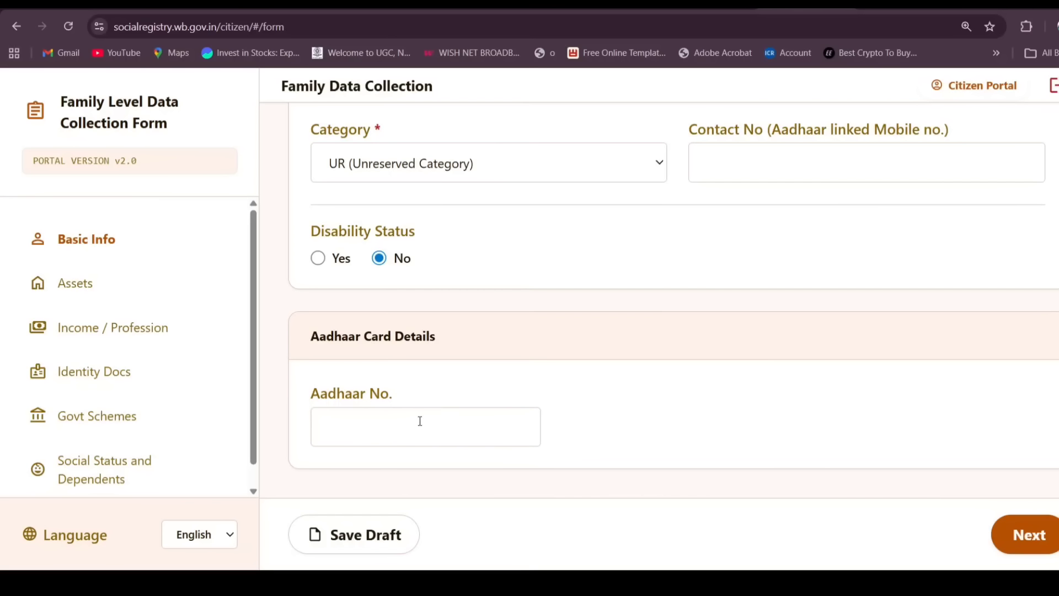
Recheck Member 4's basic information and examine whether the Aadhaar number is mandatory for the child's date of birth
scroll(346, 380, "up", 4)
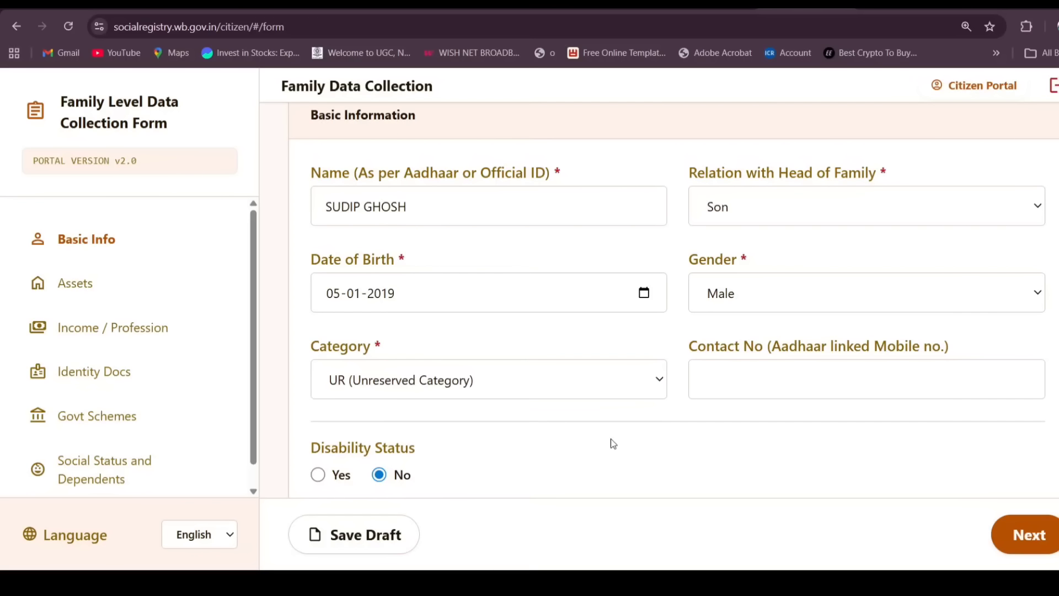
scroll(610, 442, "down", 4)
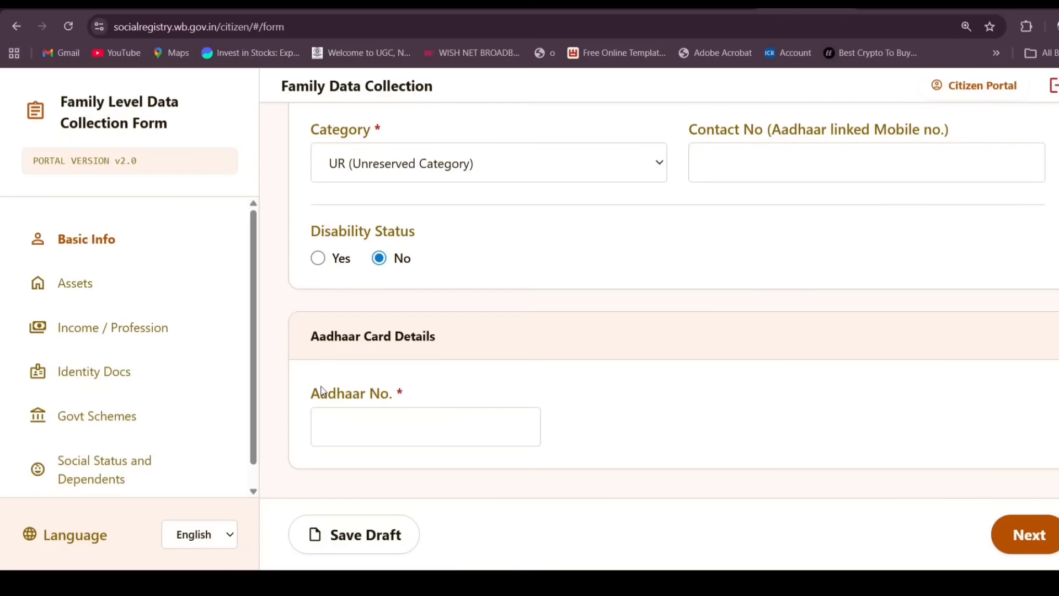
left_click_drag(322, 390, 300, 382)
left_click(442, 395)
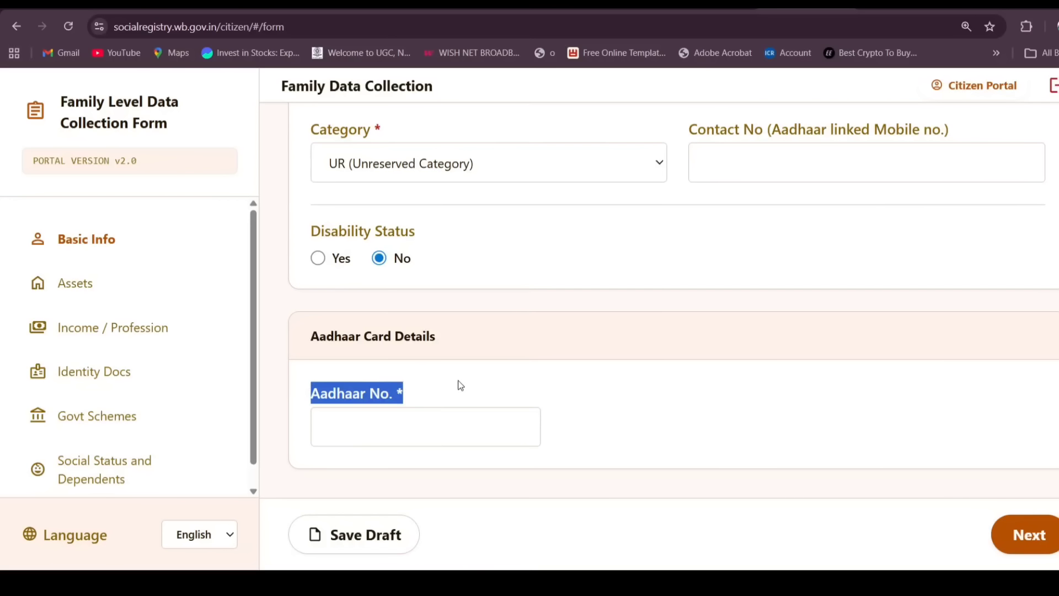
left_click(412, 416)
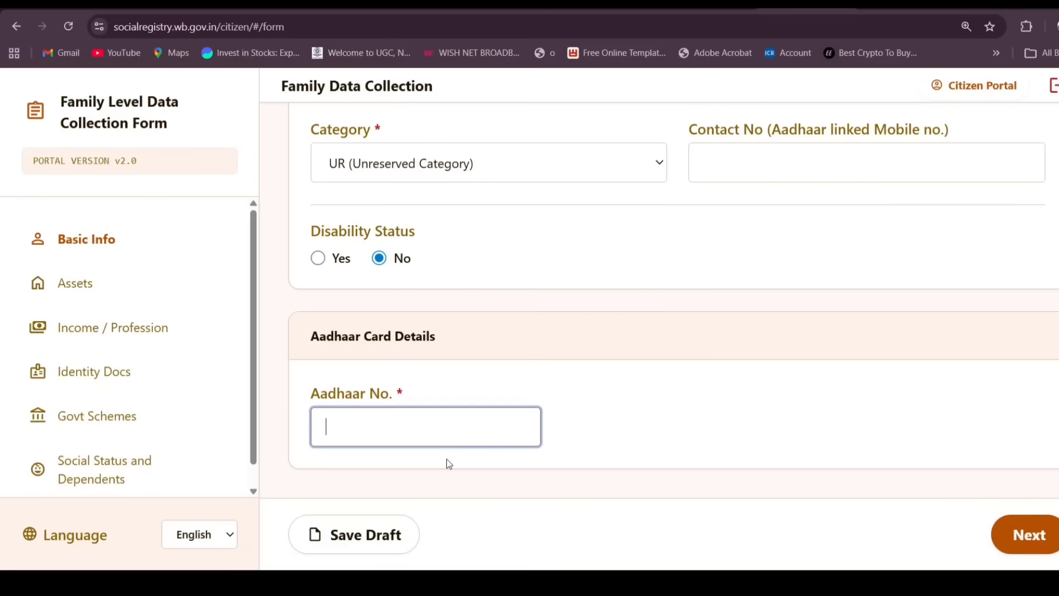
scroll(439, 367, "up", 3)
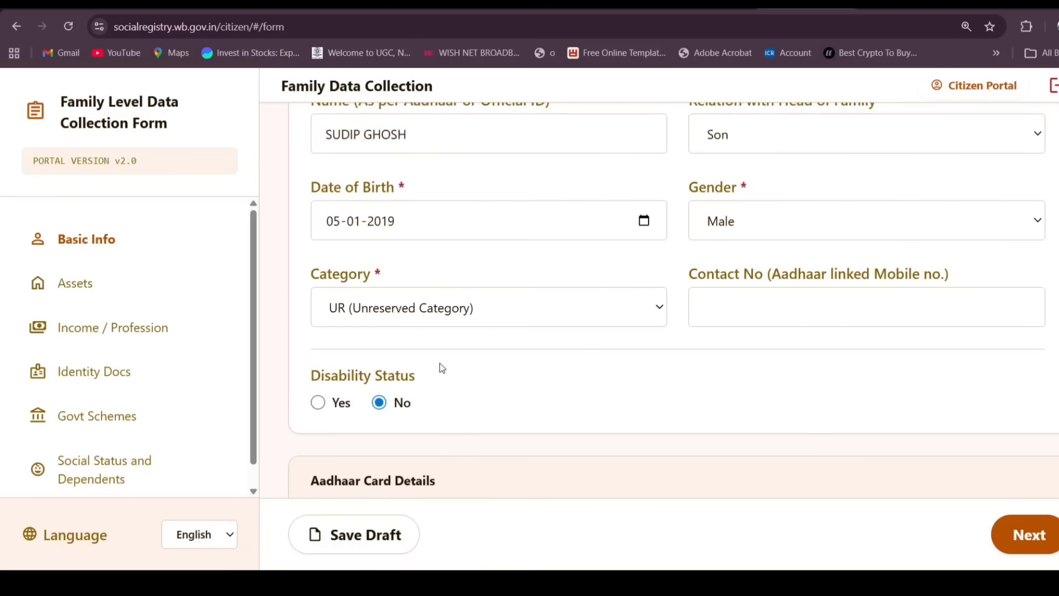
Review Member 4's filled basic information together with the still empty Aadhaar number field
scroll(439, 366, "down", 3)
scroll(441, 353, "up", 5)
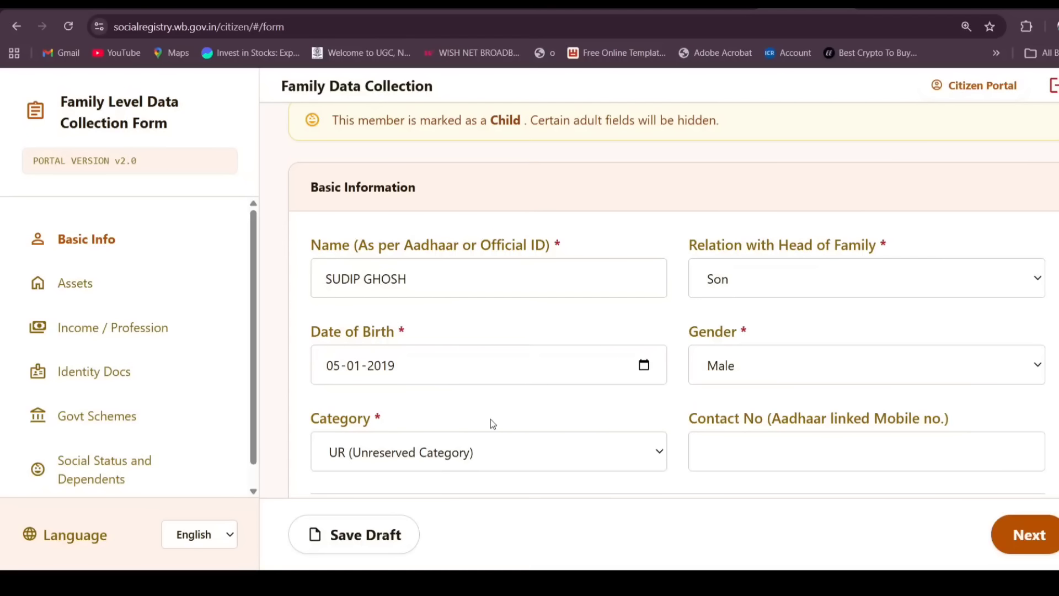
scroll(488, 428, "down", 5)
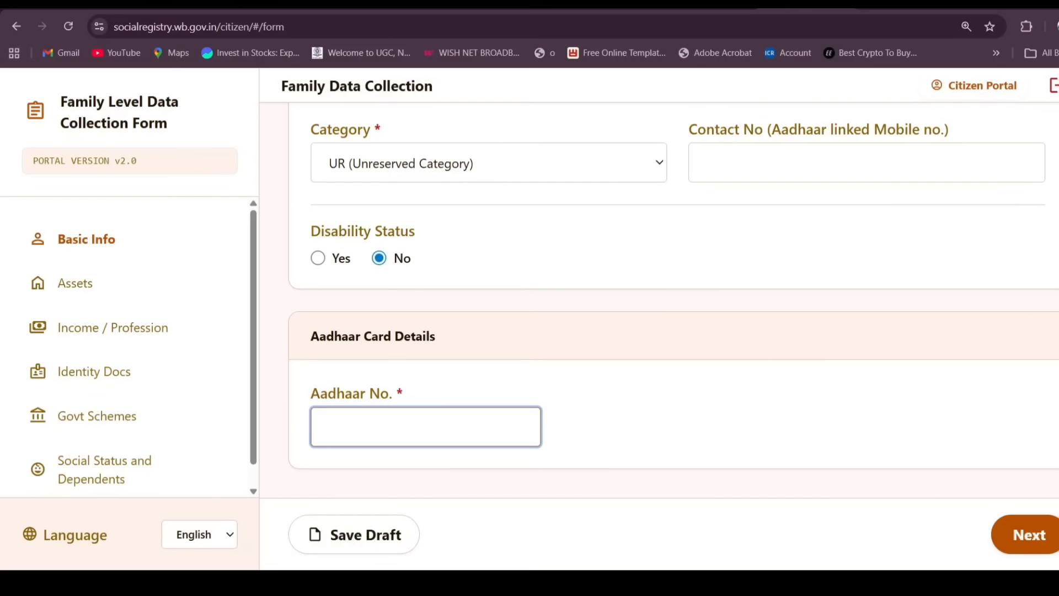
left_click(621, 369)
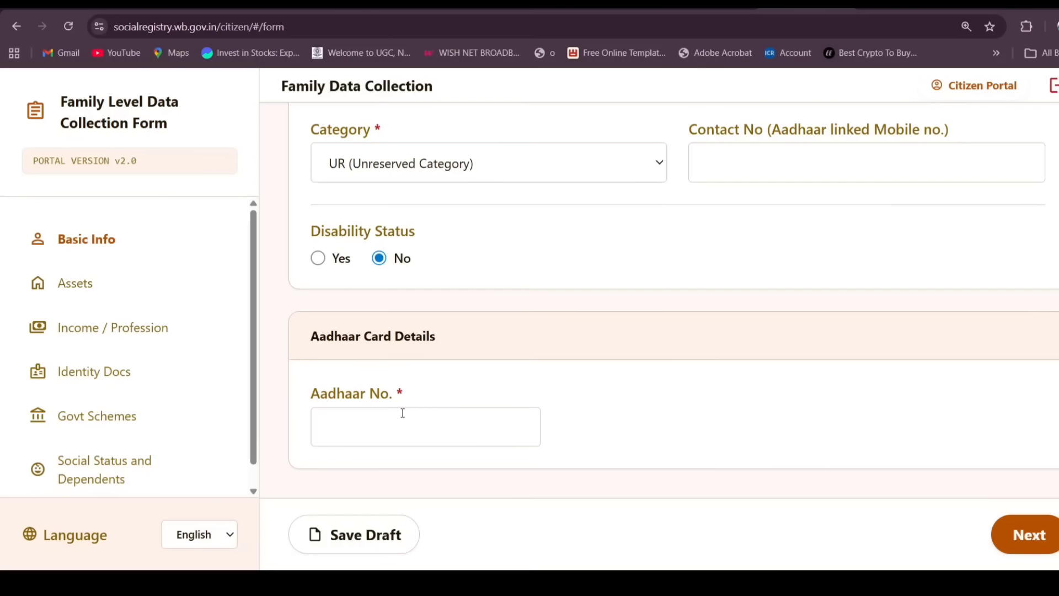
scroll(405, 406, "up", 4)
scroll(405, 394, "up", 4)
Try Swasthya Sathi as the government scheme in Member 4's Health & Insurance details
scroll(532, 339, "down", 4)
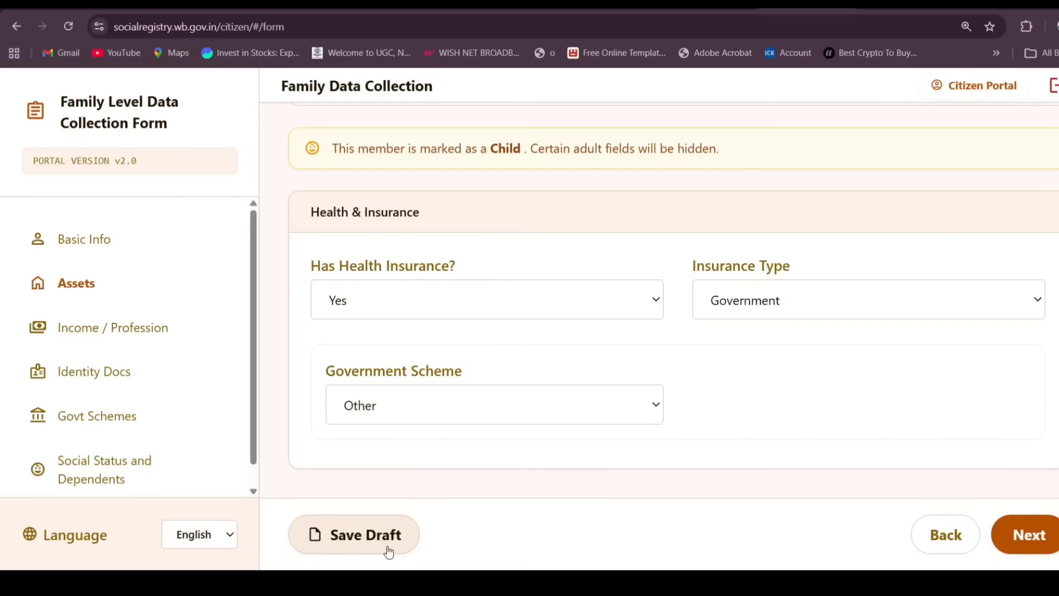
scroll(378, 502, "up", 4)
scroll(378, 502, "down", 4)
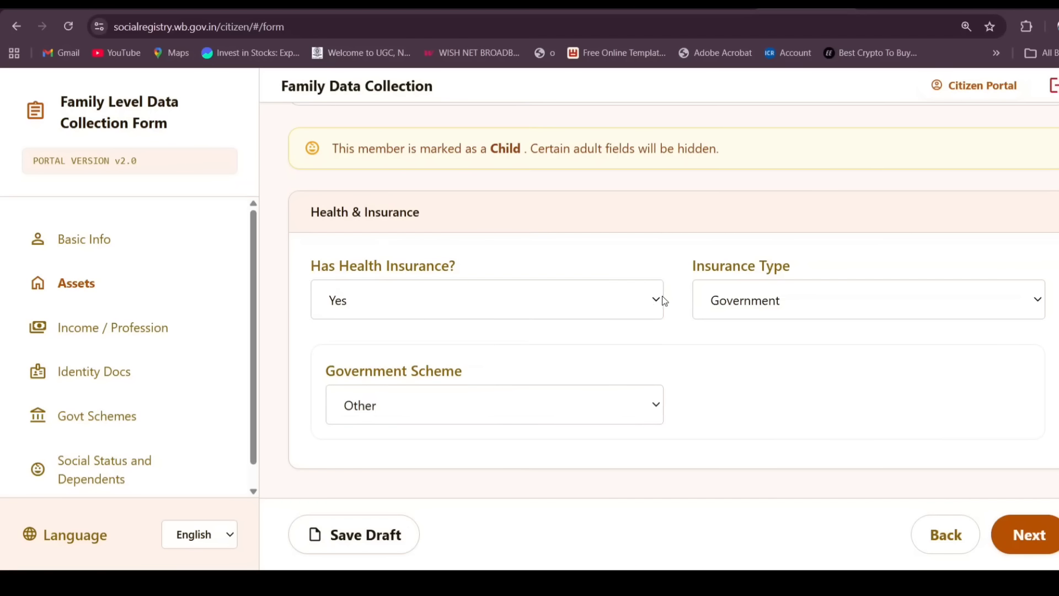
left_click(656, 403)
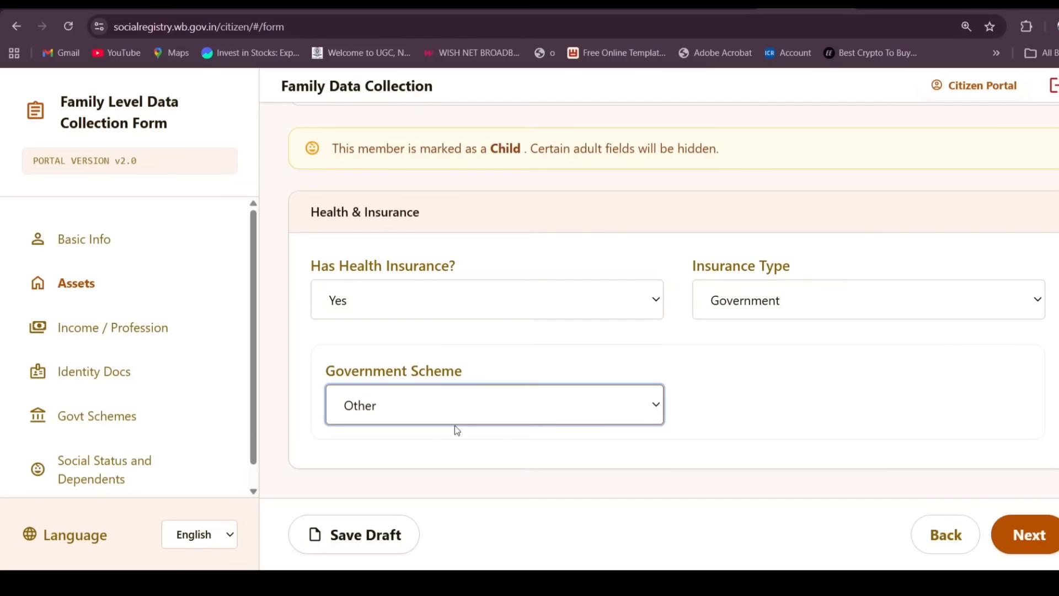
left_click(428, 460)
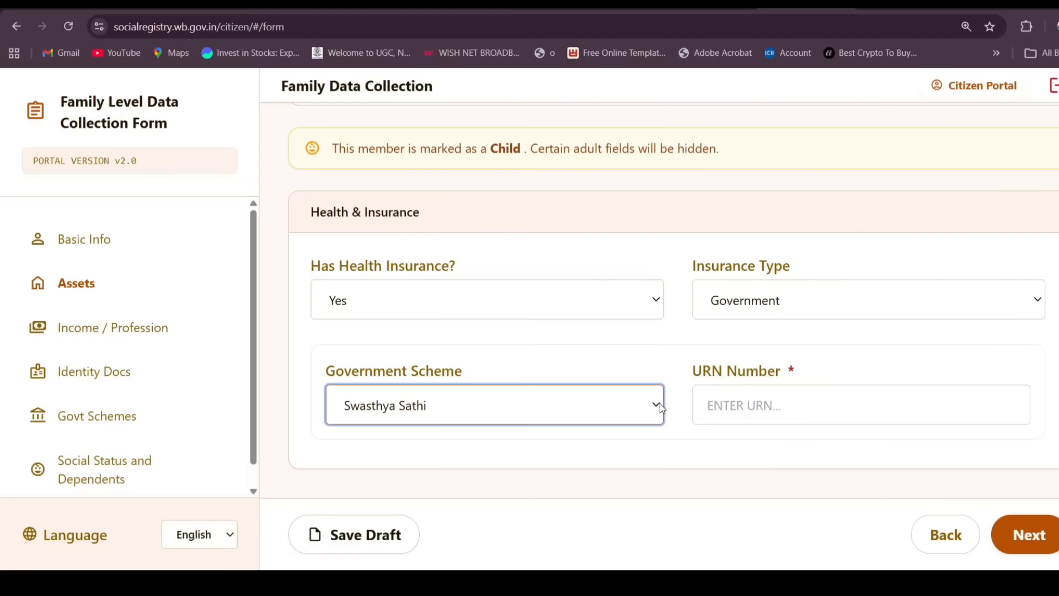
left_click(545, 330)
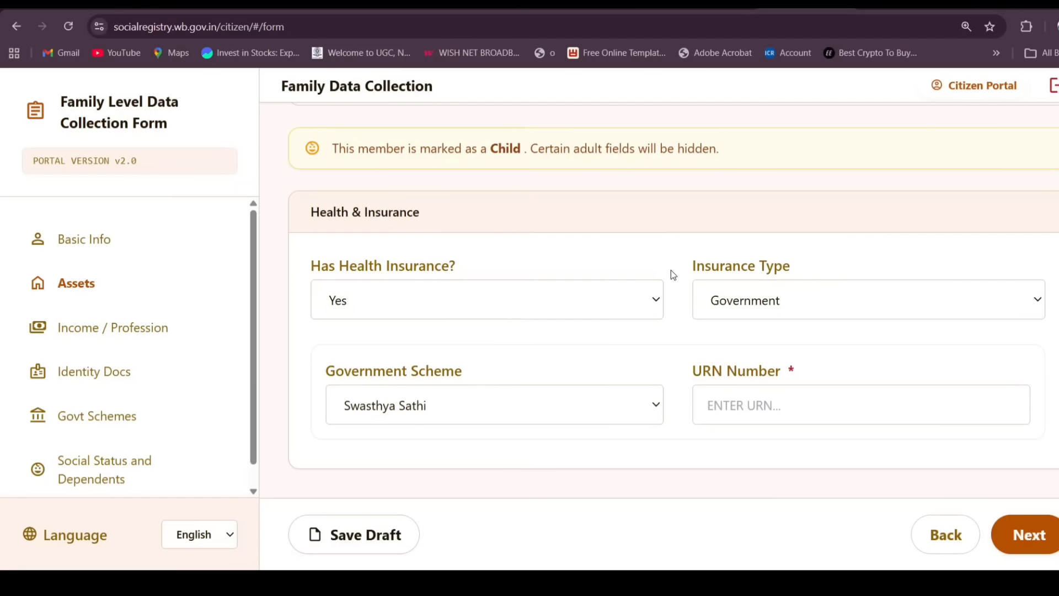
Switch Member 4's health insurance answer to No, restore it to Yes, and examine the insurance type field
left_click(650, 299)
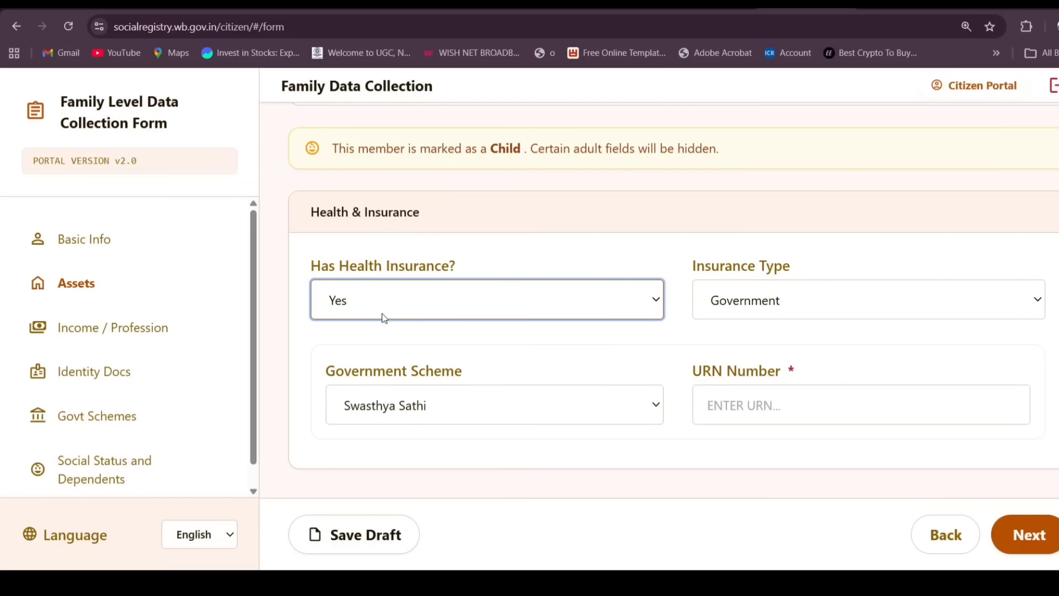
key("Down")
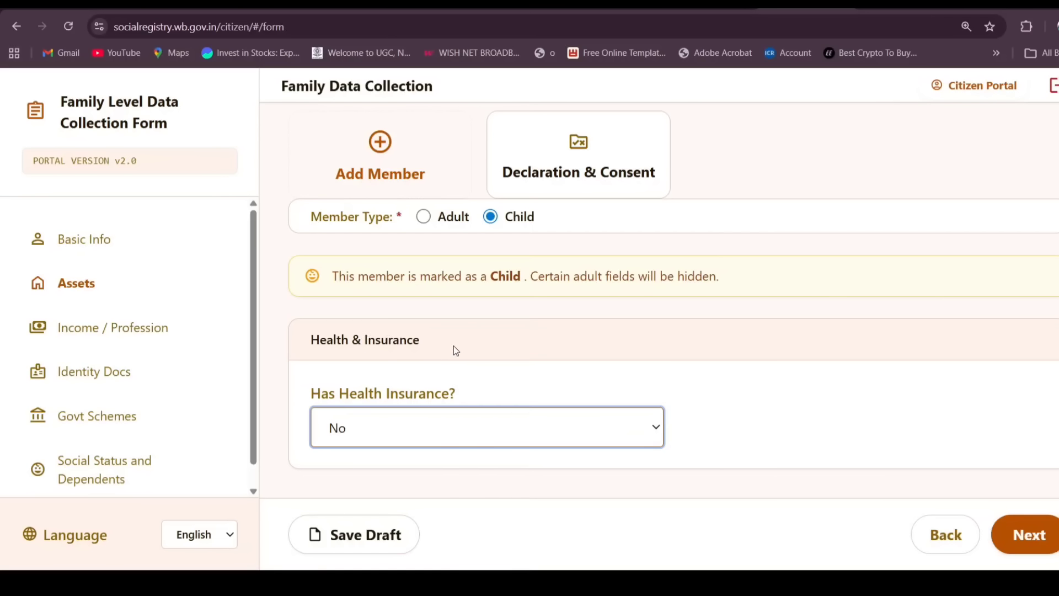
key("Up")
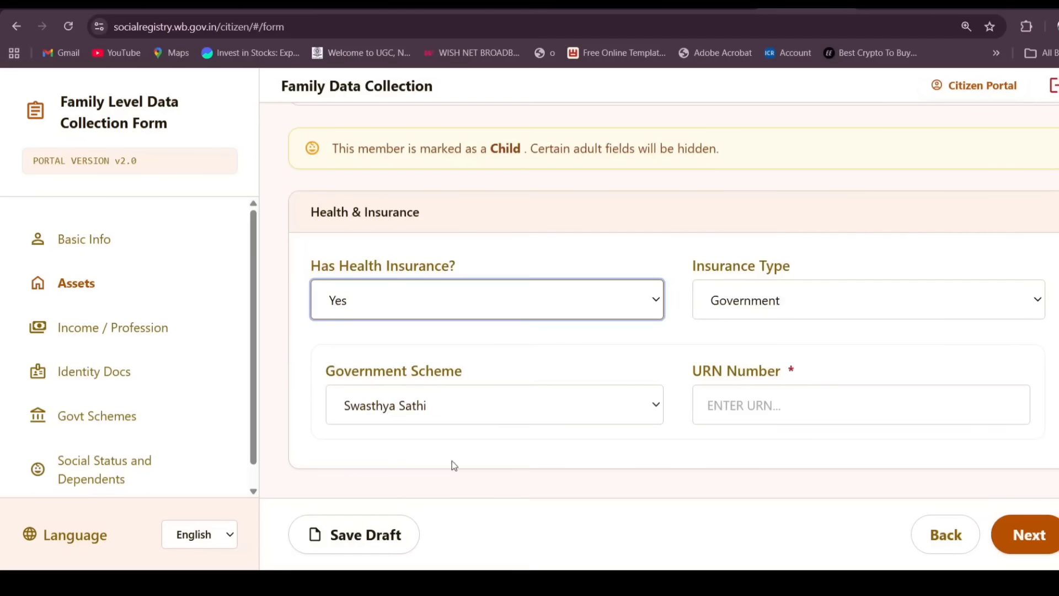
left_click_drag(684, 248, 806, 252)
left_click(842, 246)
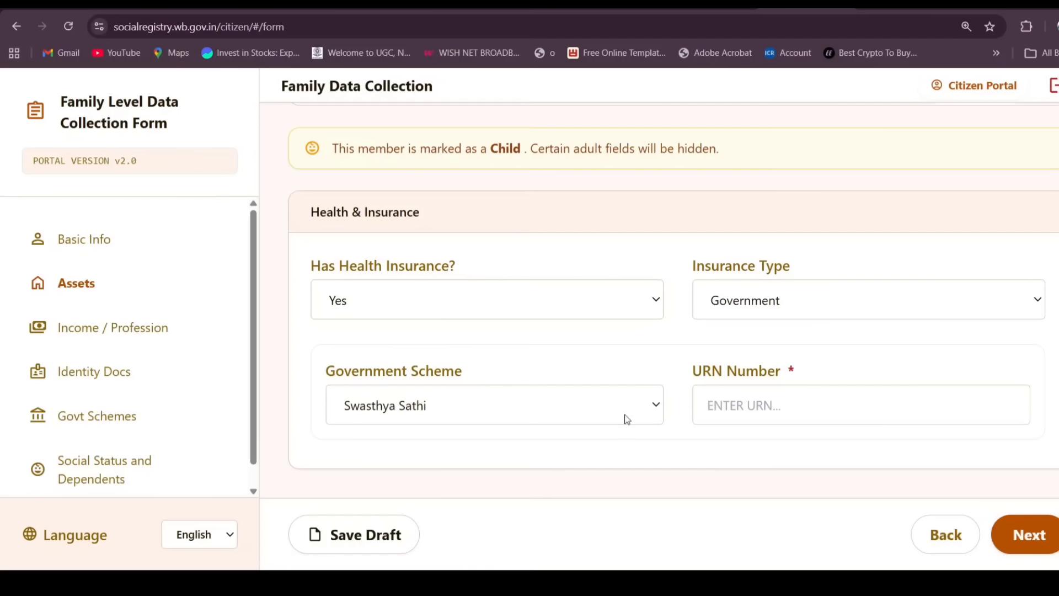
Set Member 4's health insurance answer to No and continue to the Income / Profession section
left_click(461, 295)
left_click(371, 340)
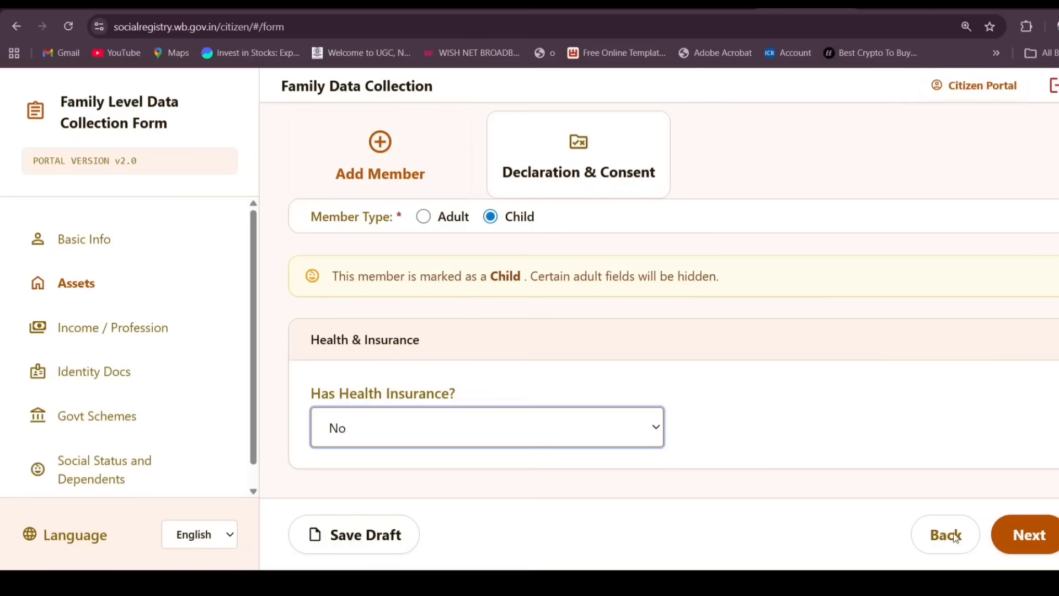
left_click(1027, 535)
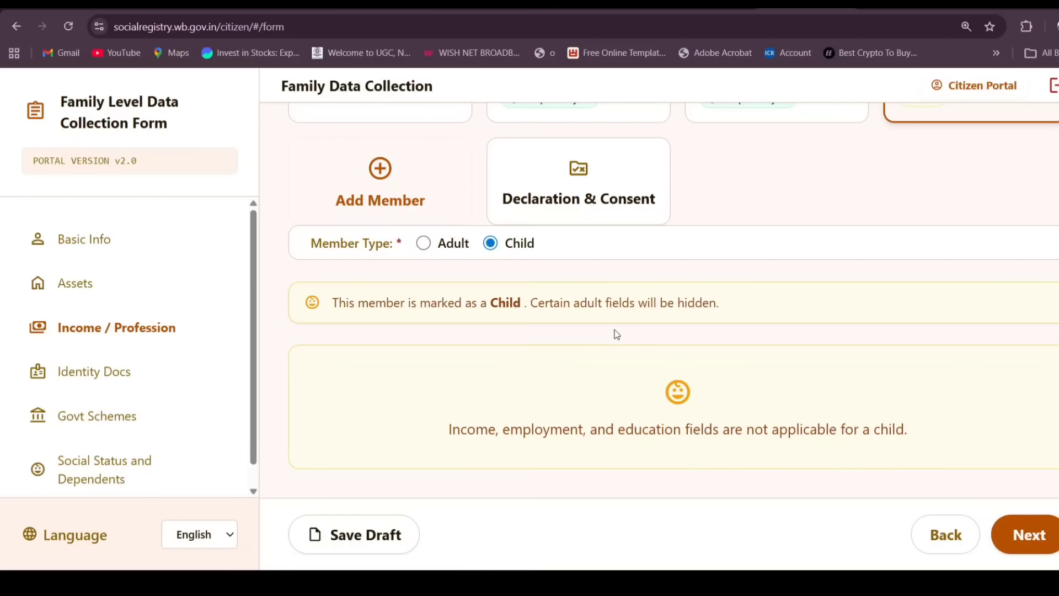
Read the notice about income, employment and education fields for a child and continue to the Identity Docs section
left_click_drag(448, 429, 894, 452)
left_click(924, 441)
left_click(1019, 531)
scroll(735, 441, "down", 4)
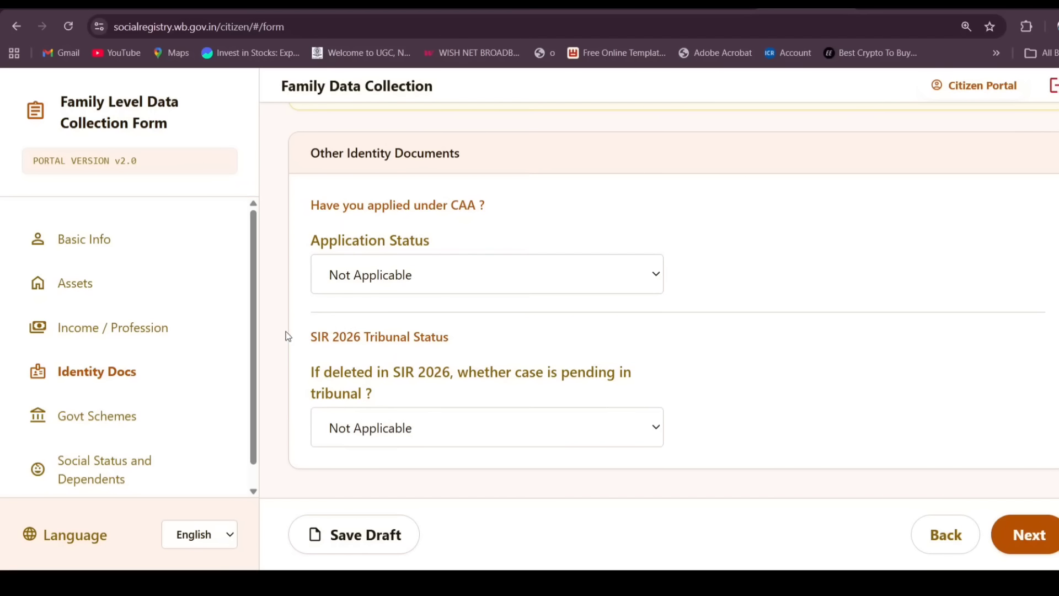
Continue to Govt Schemes, keep scheme benefits via DBT at No, and proceed to Social Status and Dependents
left_click(1027, 535)
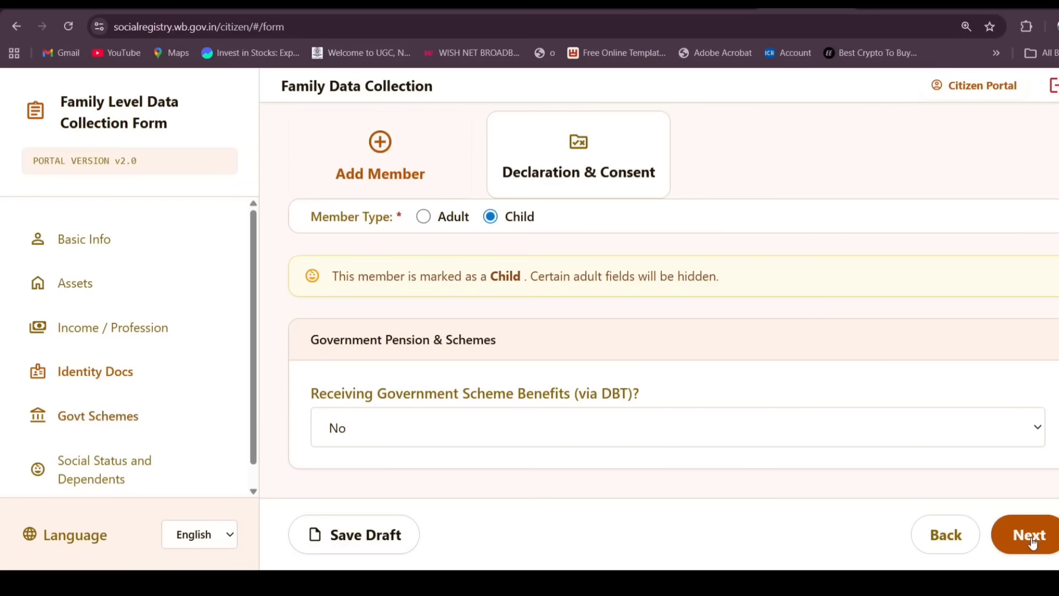
left_click(404, 432)
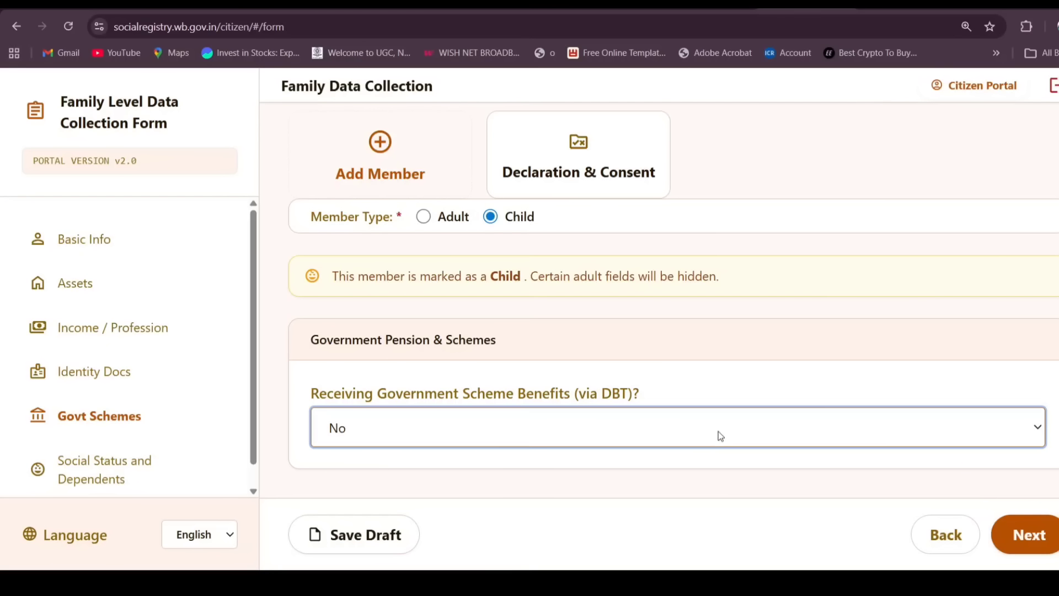
left_click(1027, 535)
Examine the available grade options and the school name field in Member 4's school details
scroll(858, 396, "down", 4)
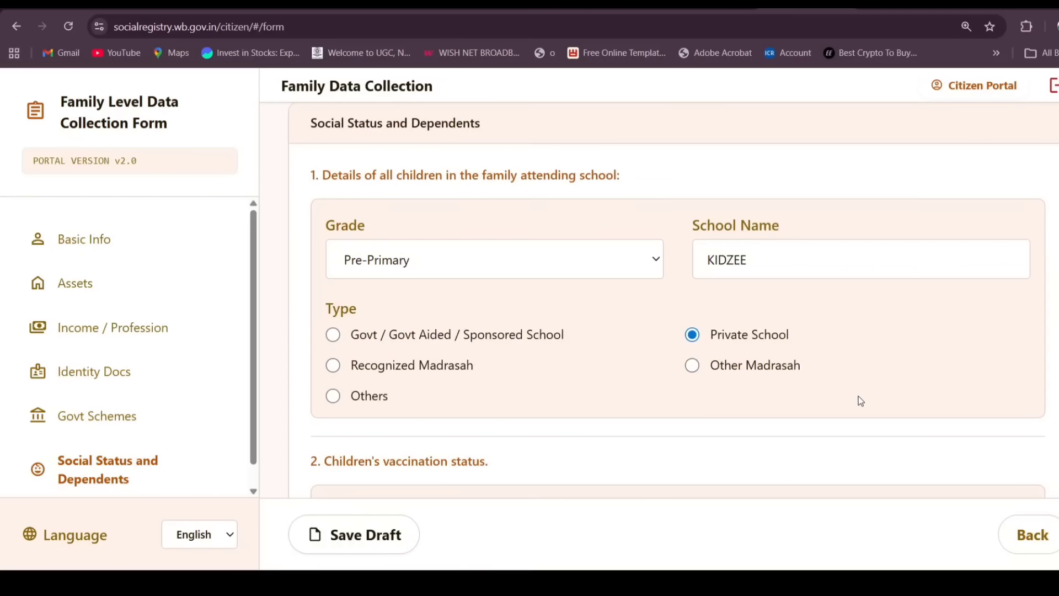
scroll(858, 396, "up", 3)
scroll(787, 362, "down", 1)
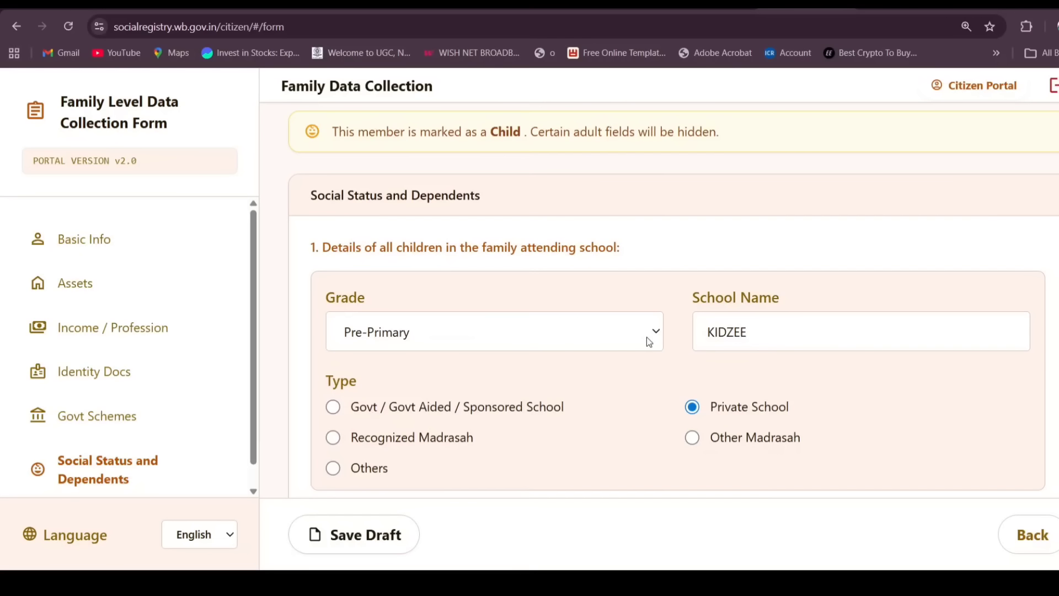
left_click(647, 336)
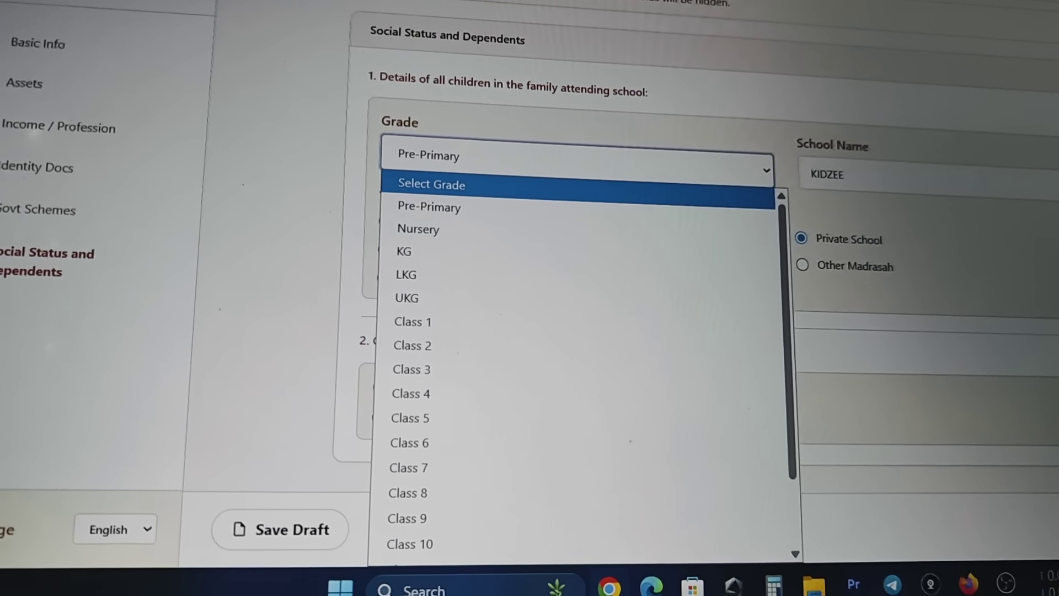
scroll(627, 240, "down", 2)
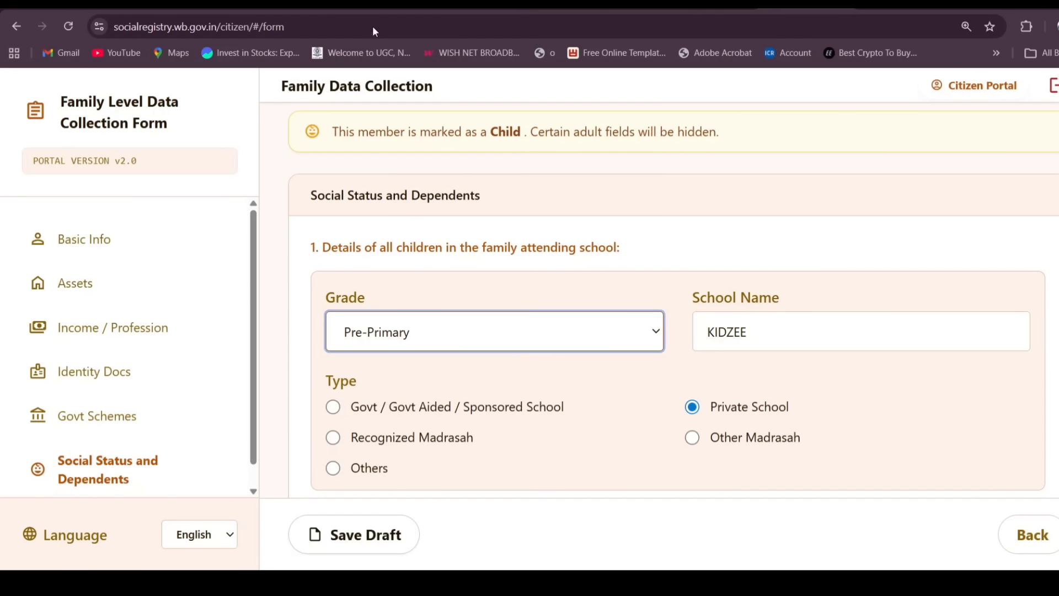
scroll(826, 200, "down", 3)
left_click_drag(801, 188, 837, 146)
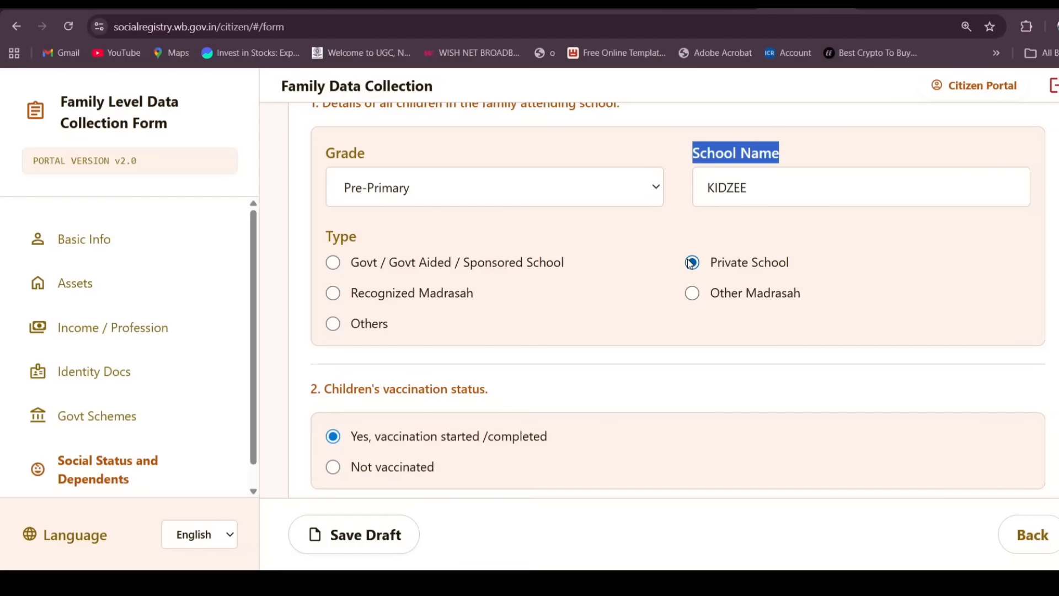
left_click(654, 251)
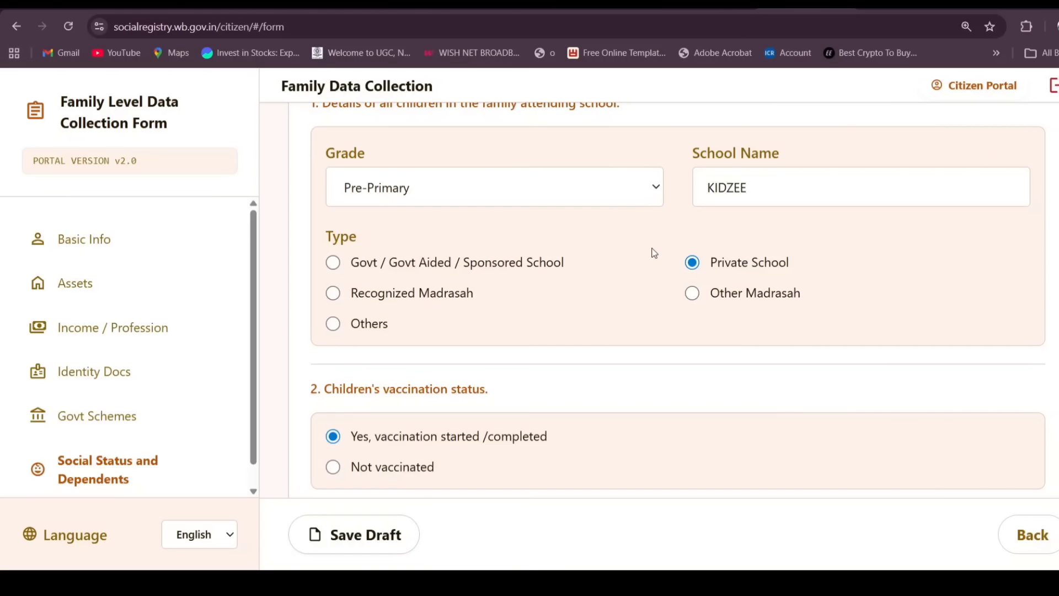
Try the Govt / Govt Aided / Sponsored School and Others school types, examine the specification field, and reselect Private School
left_click(339, 266)
left_click(333, 324)
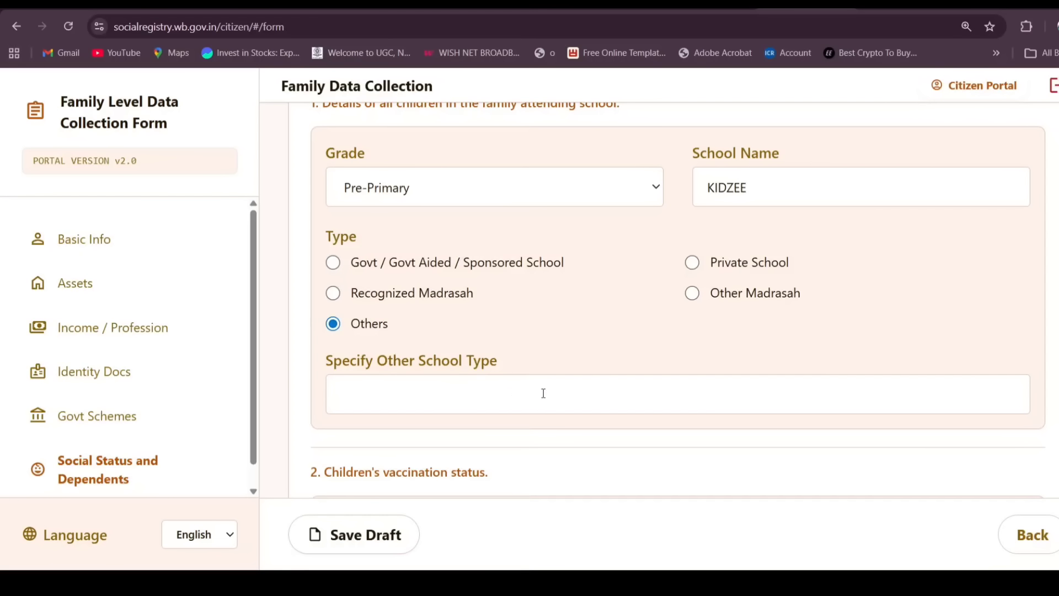
scroll(543, 393, "down", 2)
left_click(433, 270)
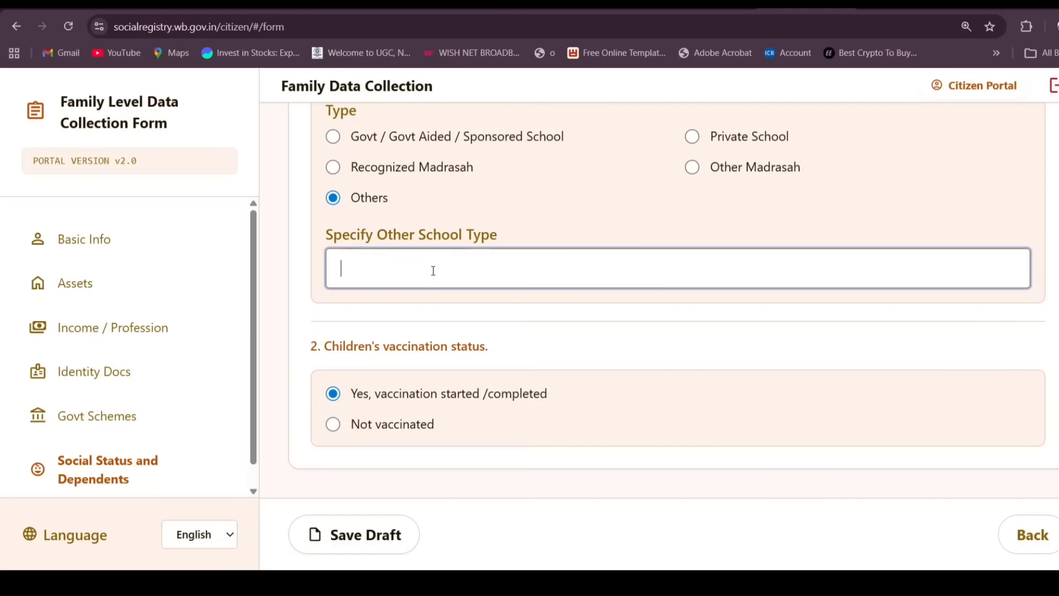
left_click(480, 198)
scroll(415, 244, "up", 2)
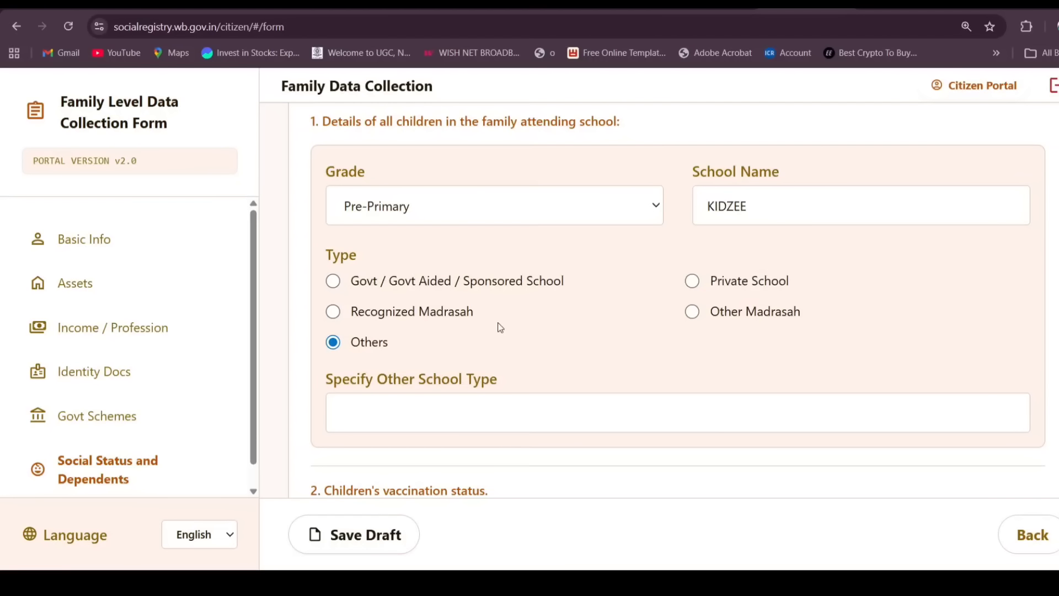
left_click(692, 280)
scroll(700, 292, "down", 1)
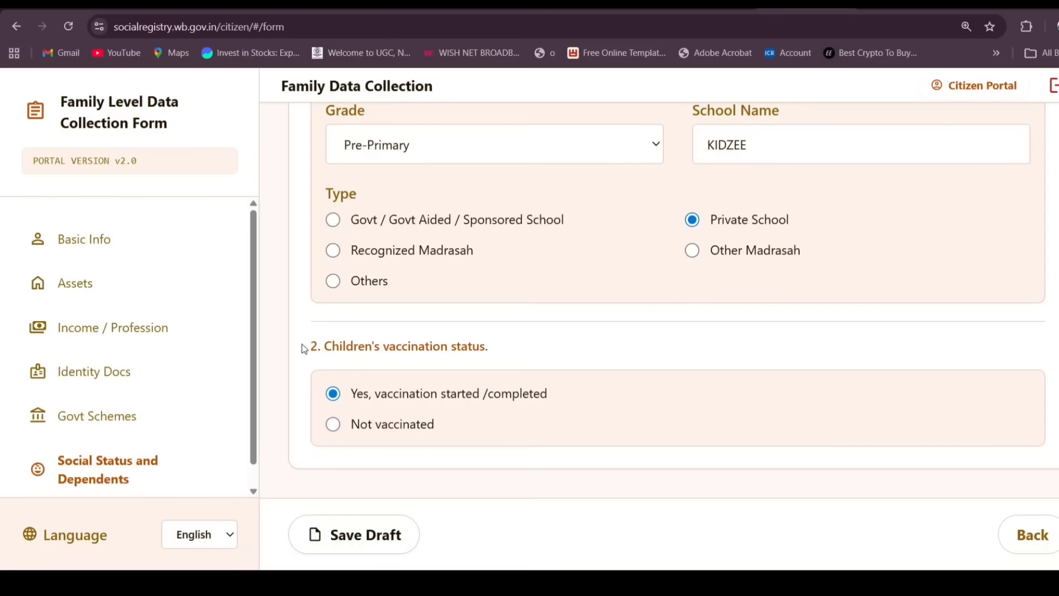
Examine the children's vaccination status, try Not vaccinated, and reselect "Yes, vaccination started /completed"
left_click_drag(302, 345, 545, 365)
left_click(609, 364)
left_click_drag(341, 394, 579, 416)
left_click(612, 401)
left_click(336, 427)
left_click(334, 394)
left_click(334, 426)
left_click(333, 393)
Open the Declaration & Consent section and tick the declaration that the provided information is true
scroll(687, 416, "up", 10)
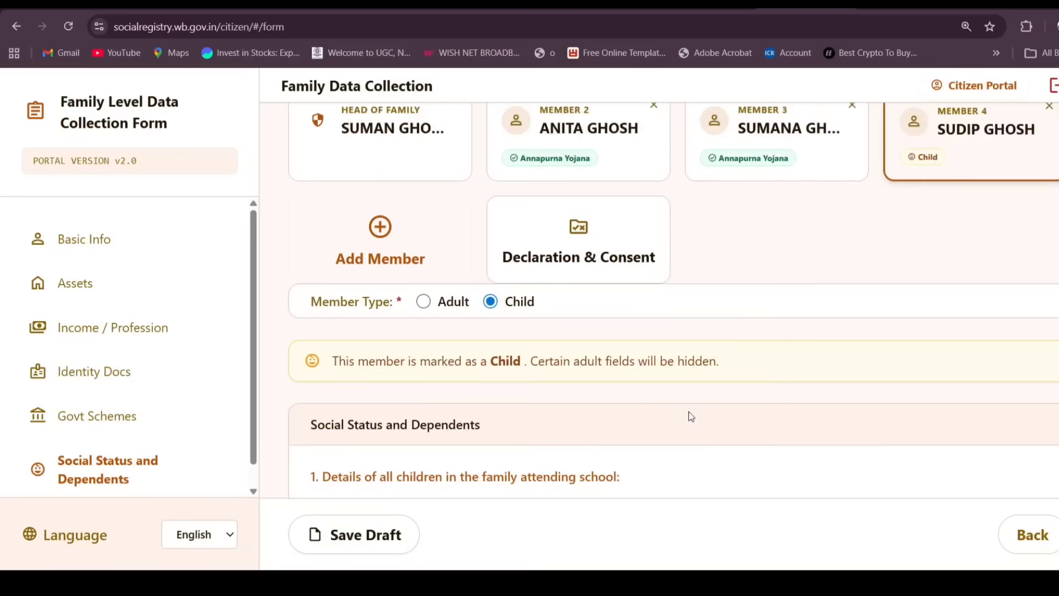
scroll(721, 347, "down", 5)
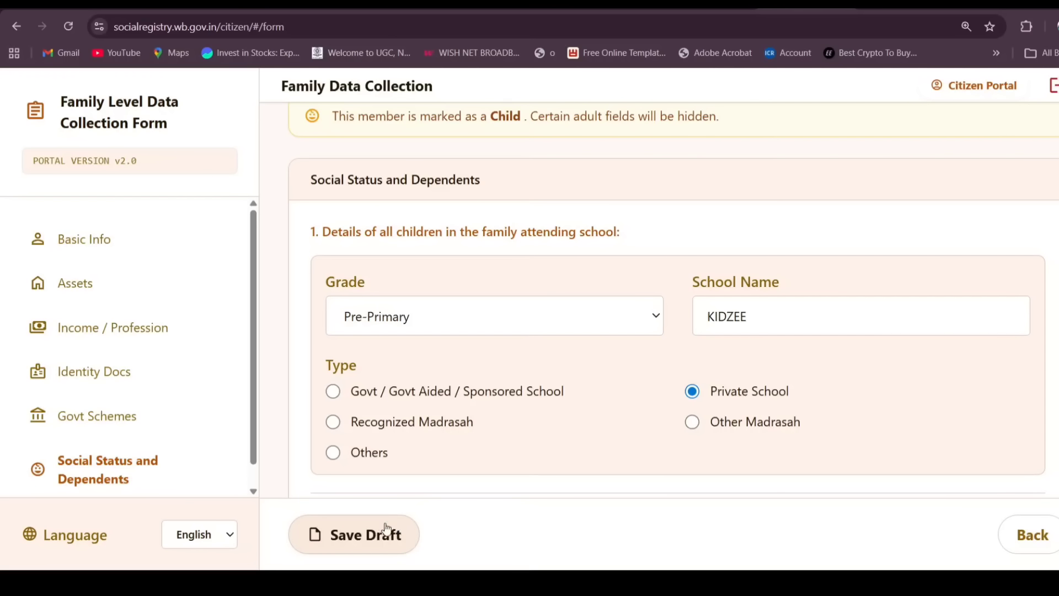
scroll(509, 371, "up", 5)
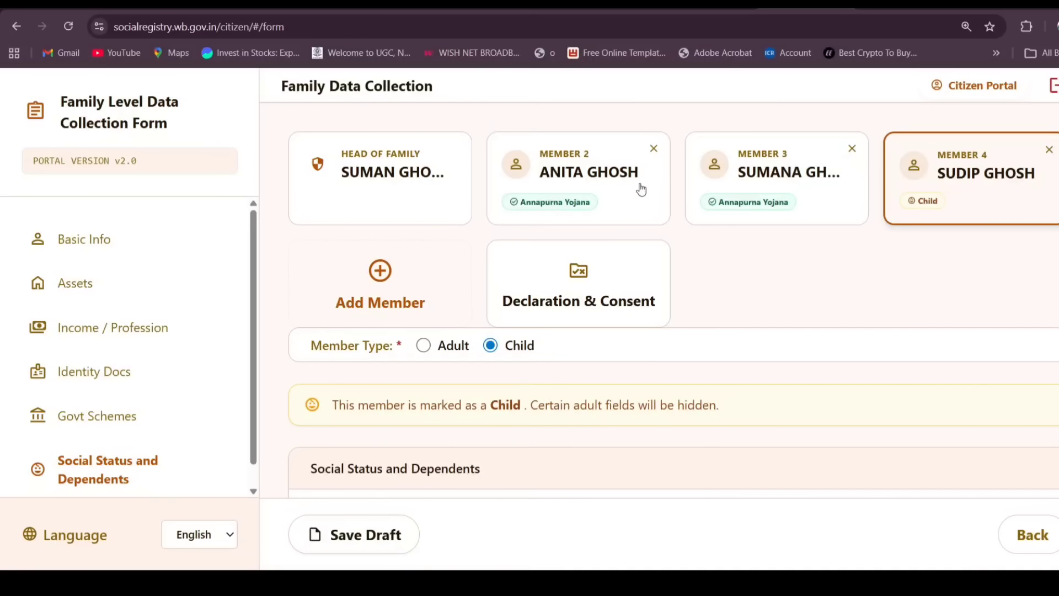
scroll(745, 355, "down", 4)
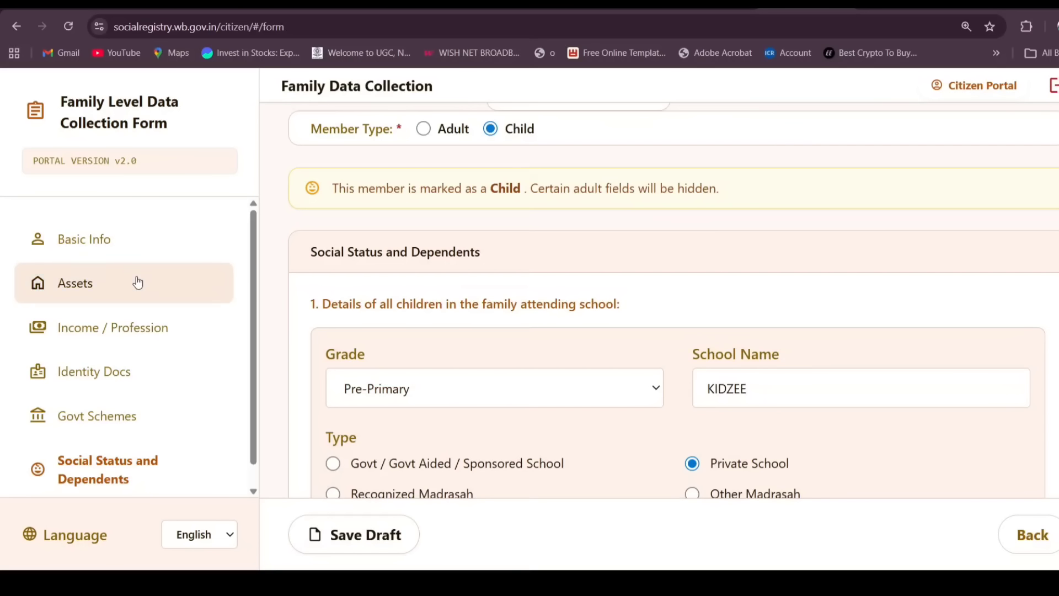
scroll(195, 293, "down", 1)
scroll(591, 248, "up", 4)
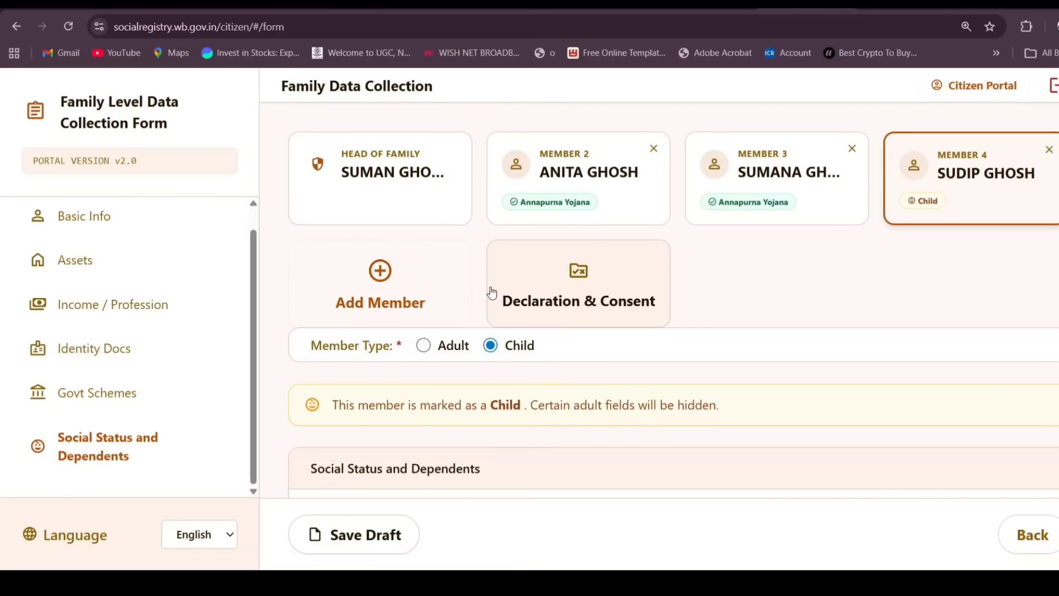
left_click(583, 281)
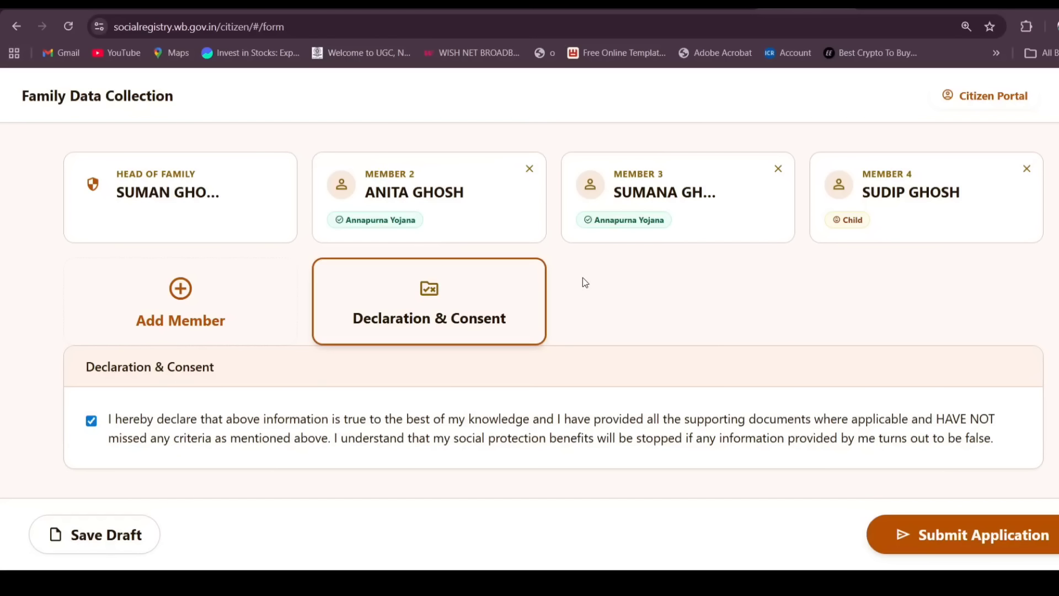
left_click(92, 422)
left_click(92, 422)
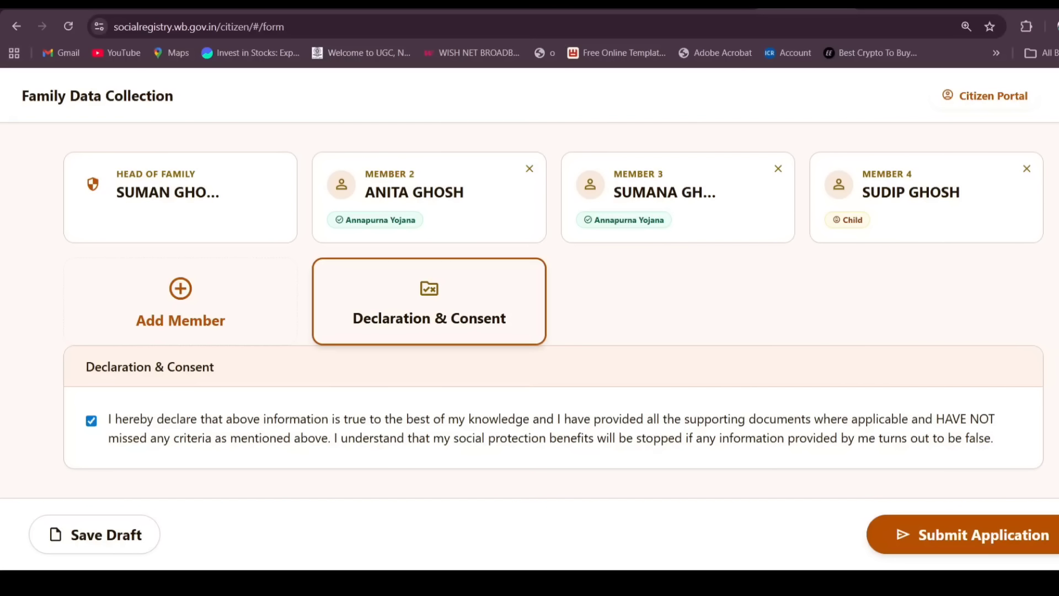